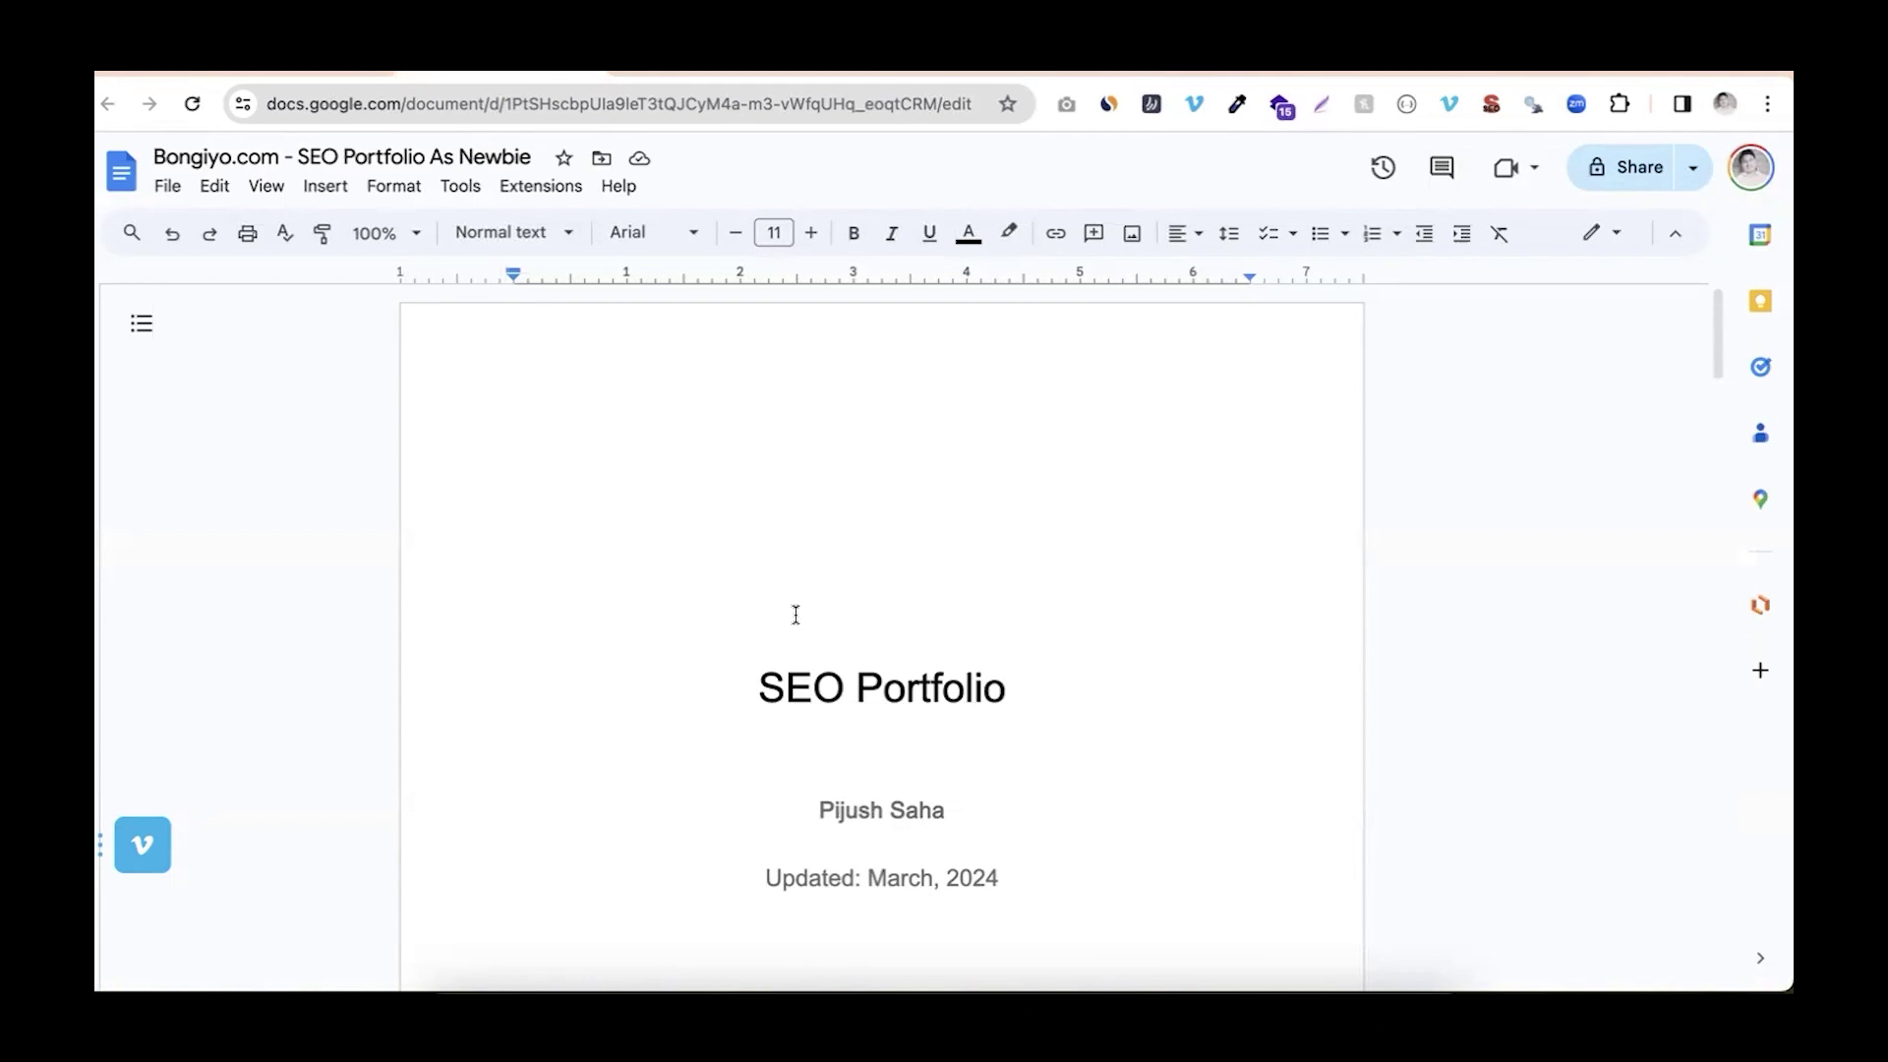
Start a numbered list below the "Updated: March, 2024" line with Website as its first item
{"action": "scroll", "coordinate": [795, 615], "scroll_direction": "down", "scroll_amount": 3}
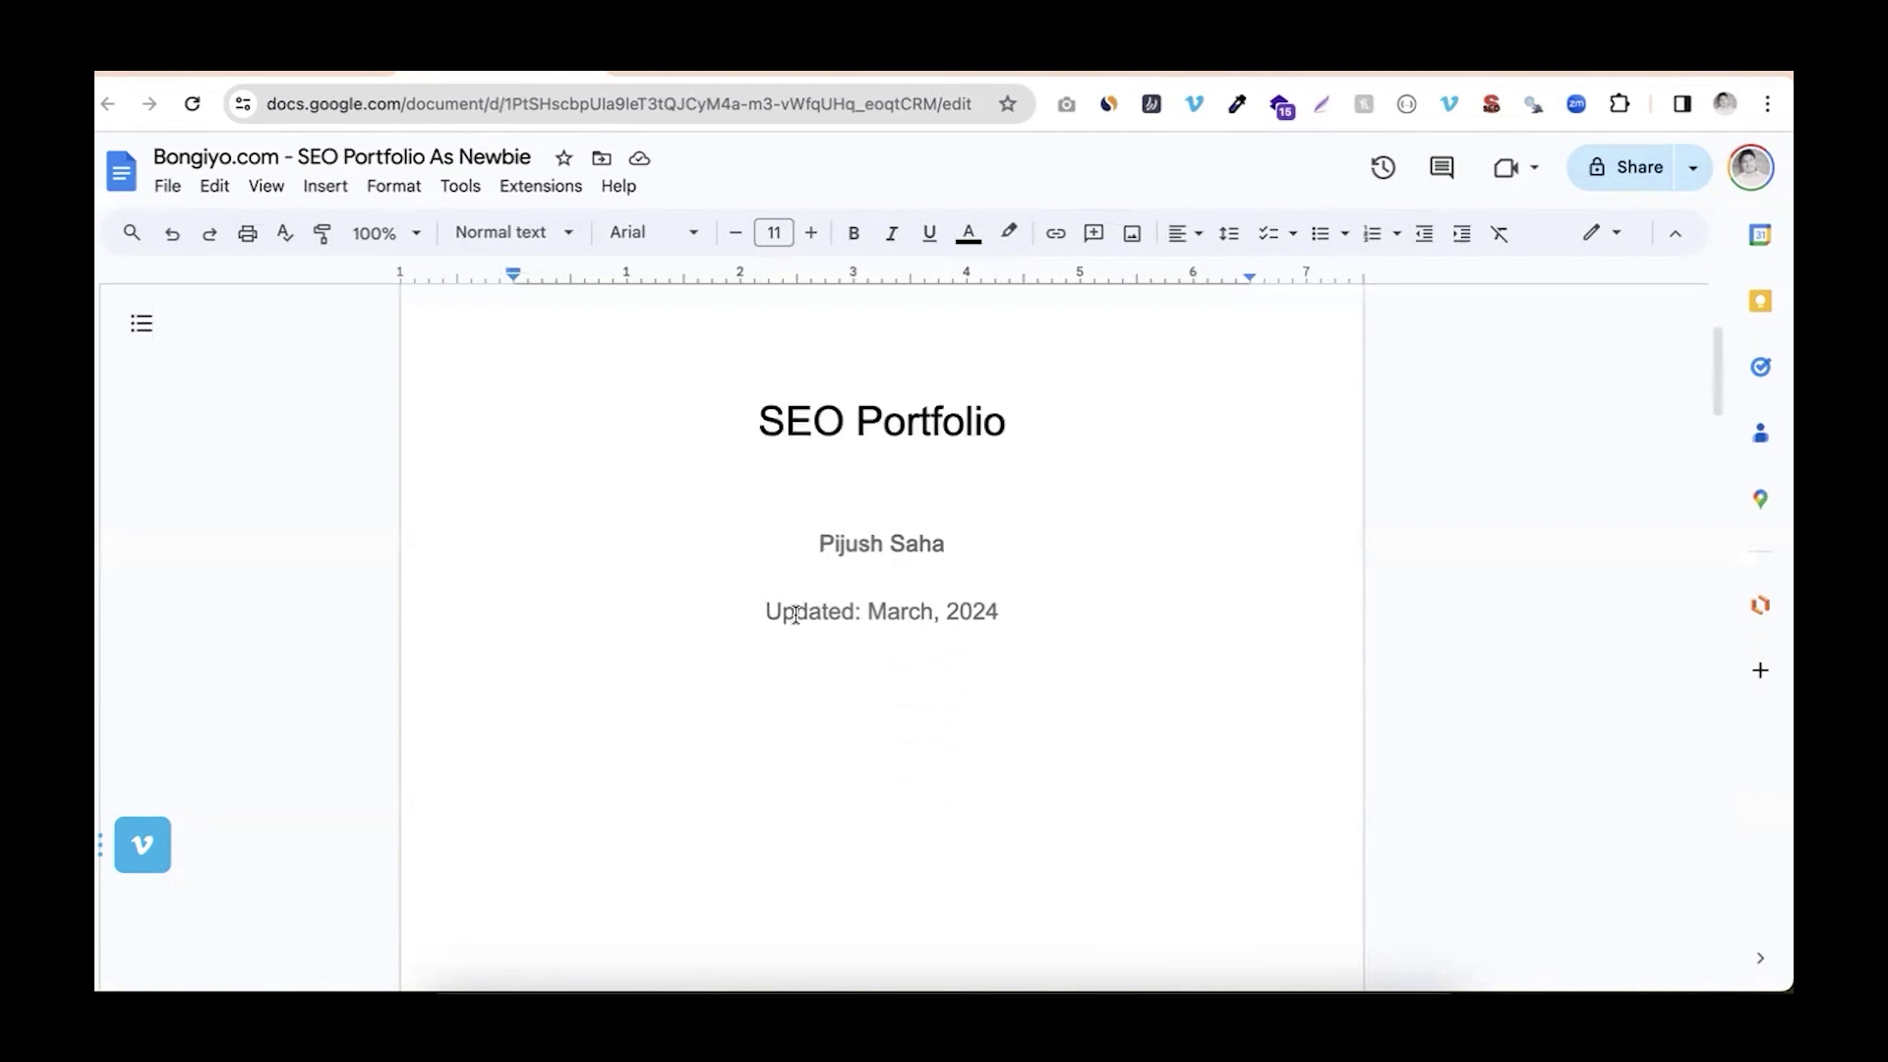
{"action": "left_click", "coordinate": [718, 667]}
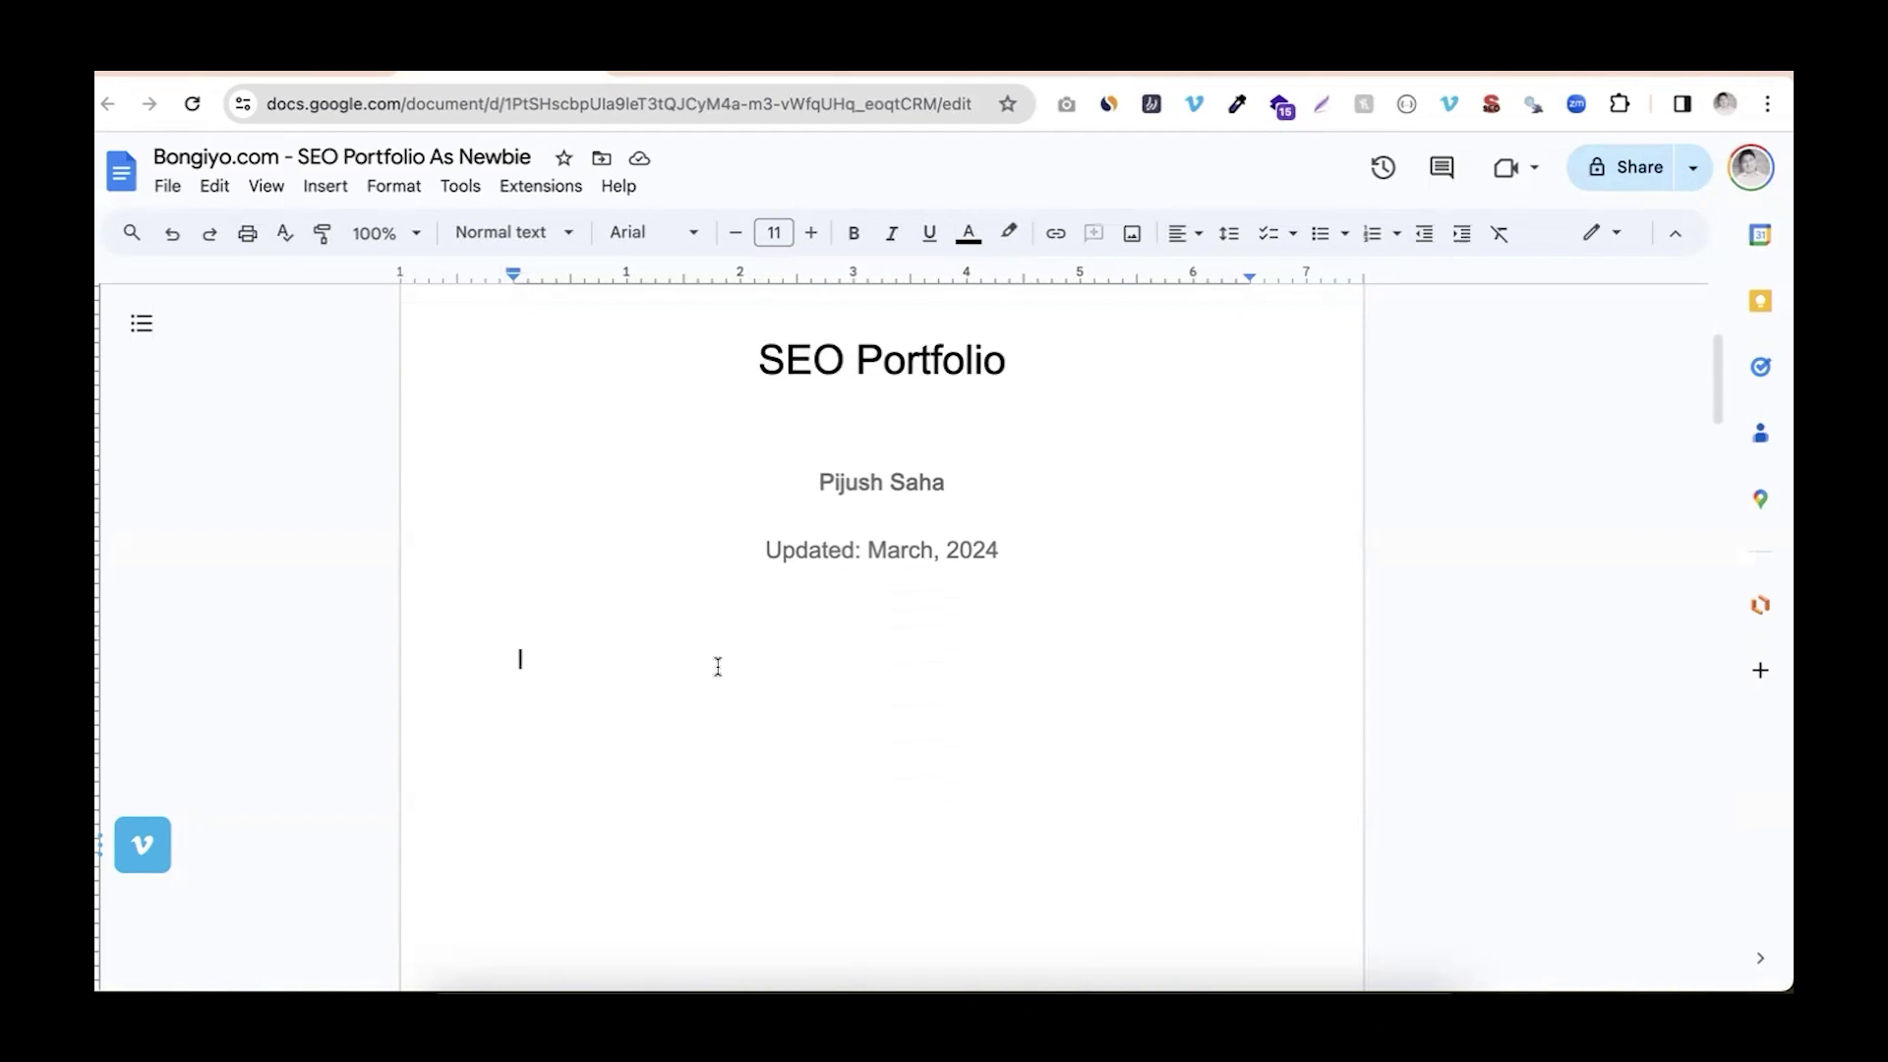
{"action": "type", "text": "1."}
{"action": "key", "text": "BackSpace"}
{"action": "type", "text": "1. "}
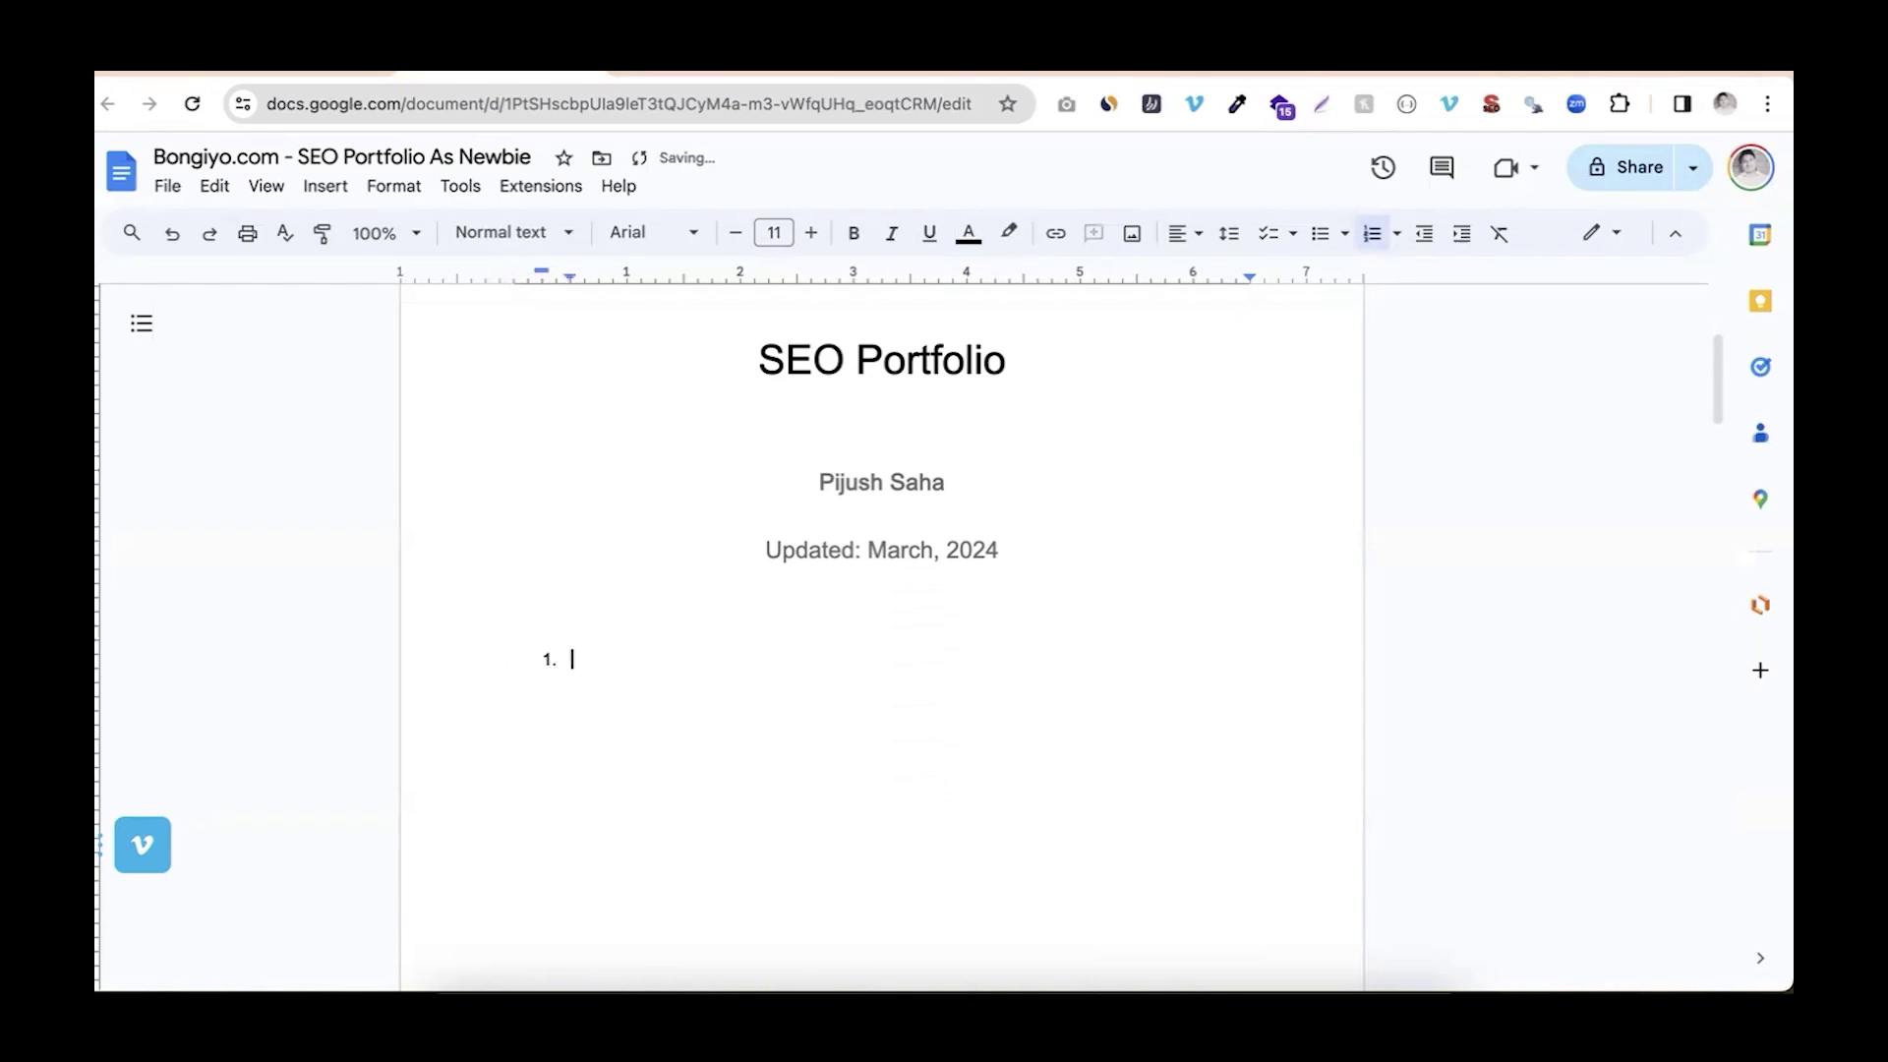
{"action": "type", "text": "Resrouc"}
{"action": "key", "text": "BackSpace"}
{"action": "key", "text": "BackSpace"}
{"action": "key", "text": "BackSpace"}
{"action": "key", "text": "BackSpace"}
{"action": "key", "text": "BackSpace"}
{"action": "key", "text": "BackSpace"}
{"action": "key", "text": "BackSpace"}
{"action": "type", "text": "Website"}
Add the sub-items Google search console and GA4 under Website, and begin a second main item, Web research
{"action": "key", "text": "Return"}
{"action": "key", "text": "Tab"}
{"action": "type", "text": "Google search console"}
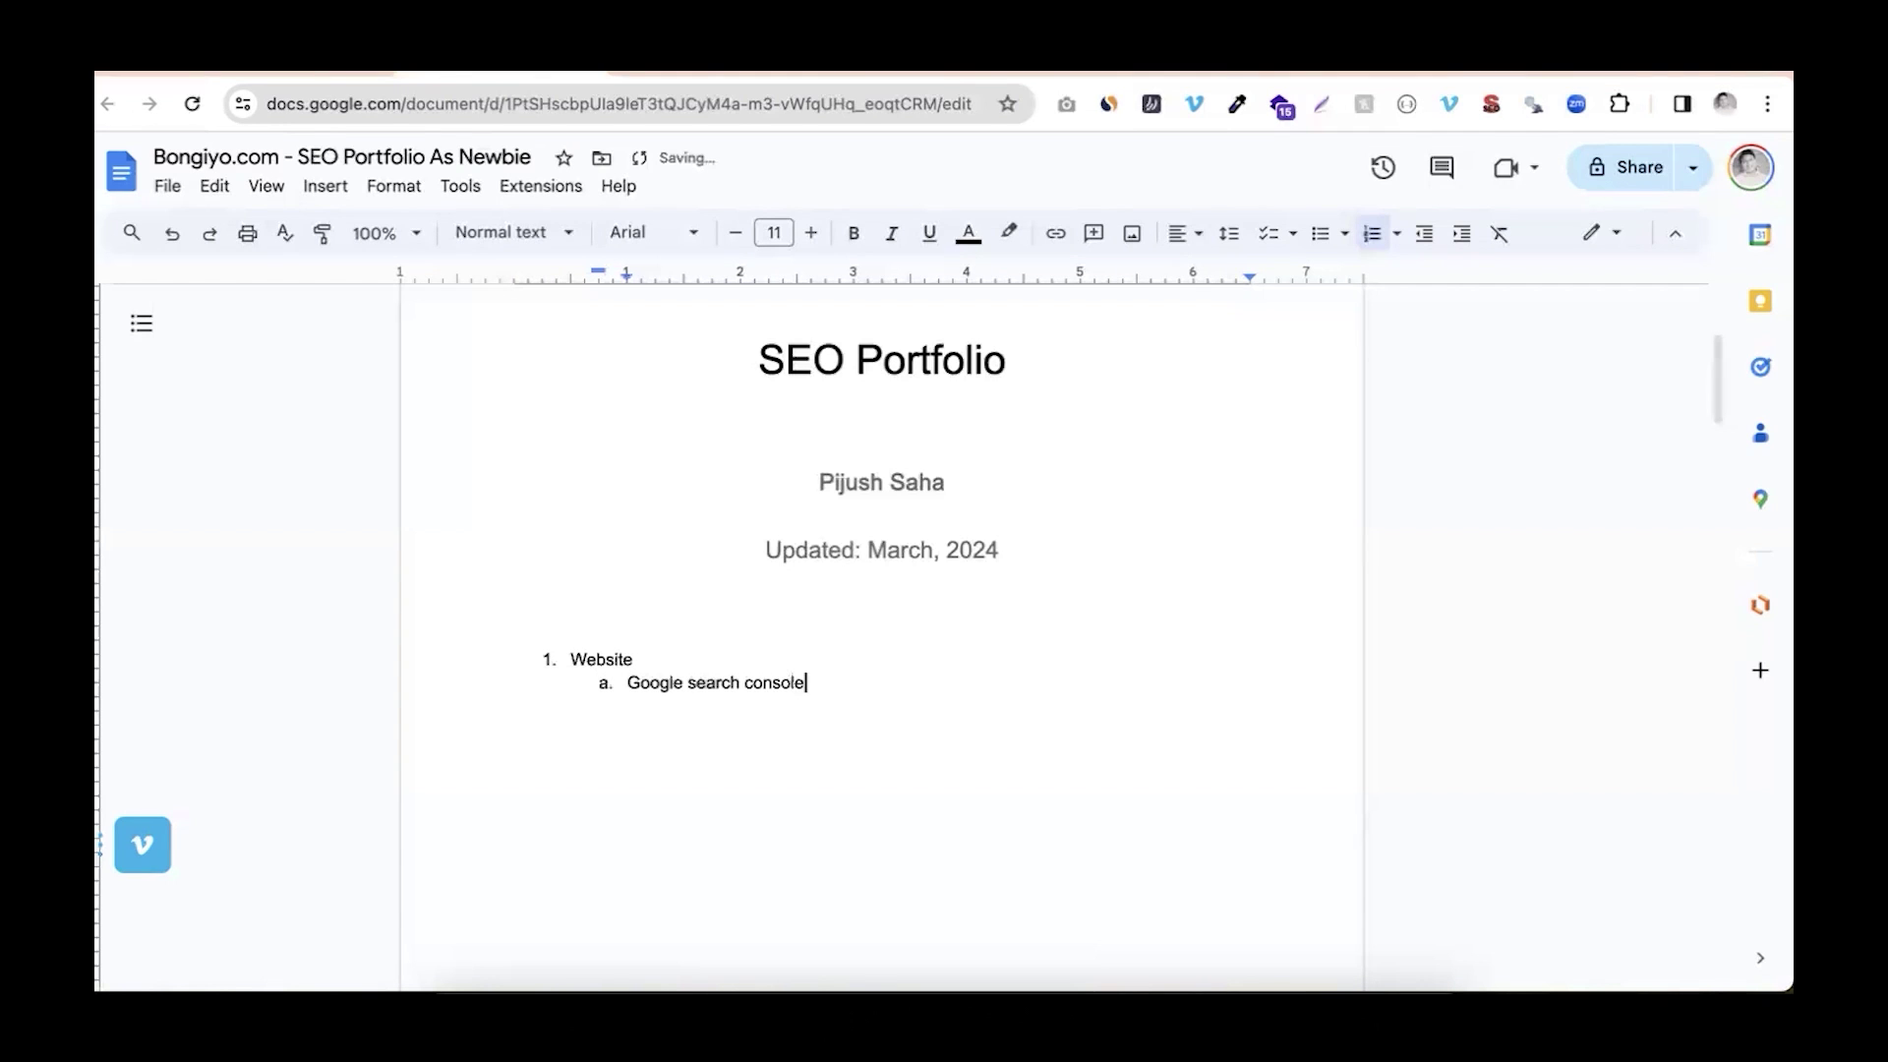
{"action": "key", "text": "Return"}
{"action": "type", "text": "GA4"}
{"action": "key", "text": "Return"}
{"action": "key", "text": "shift+Tab"}
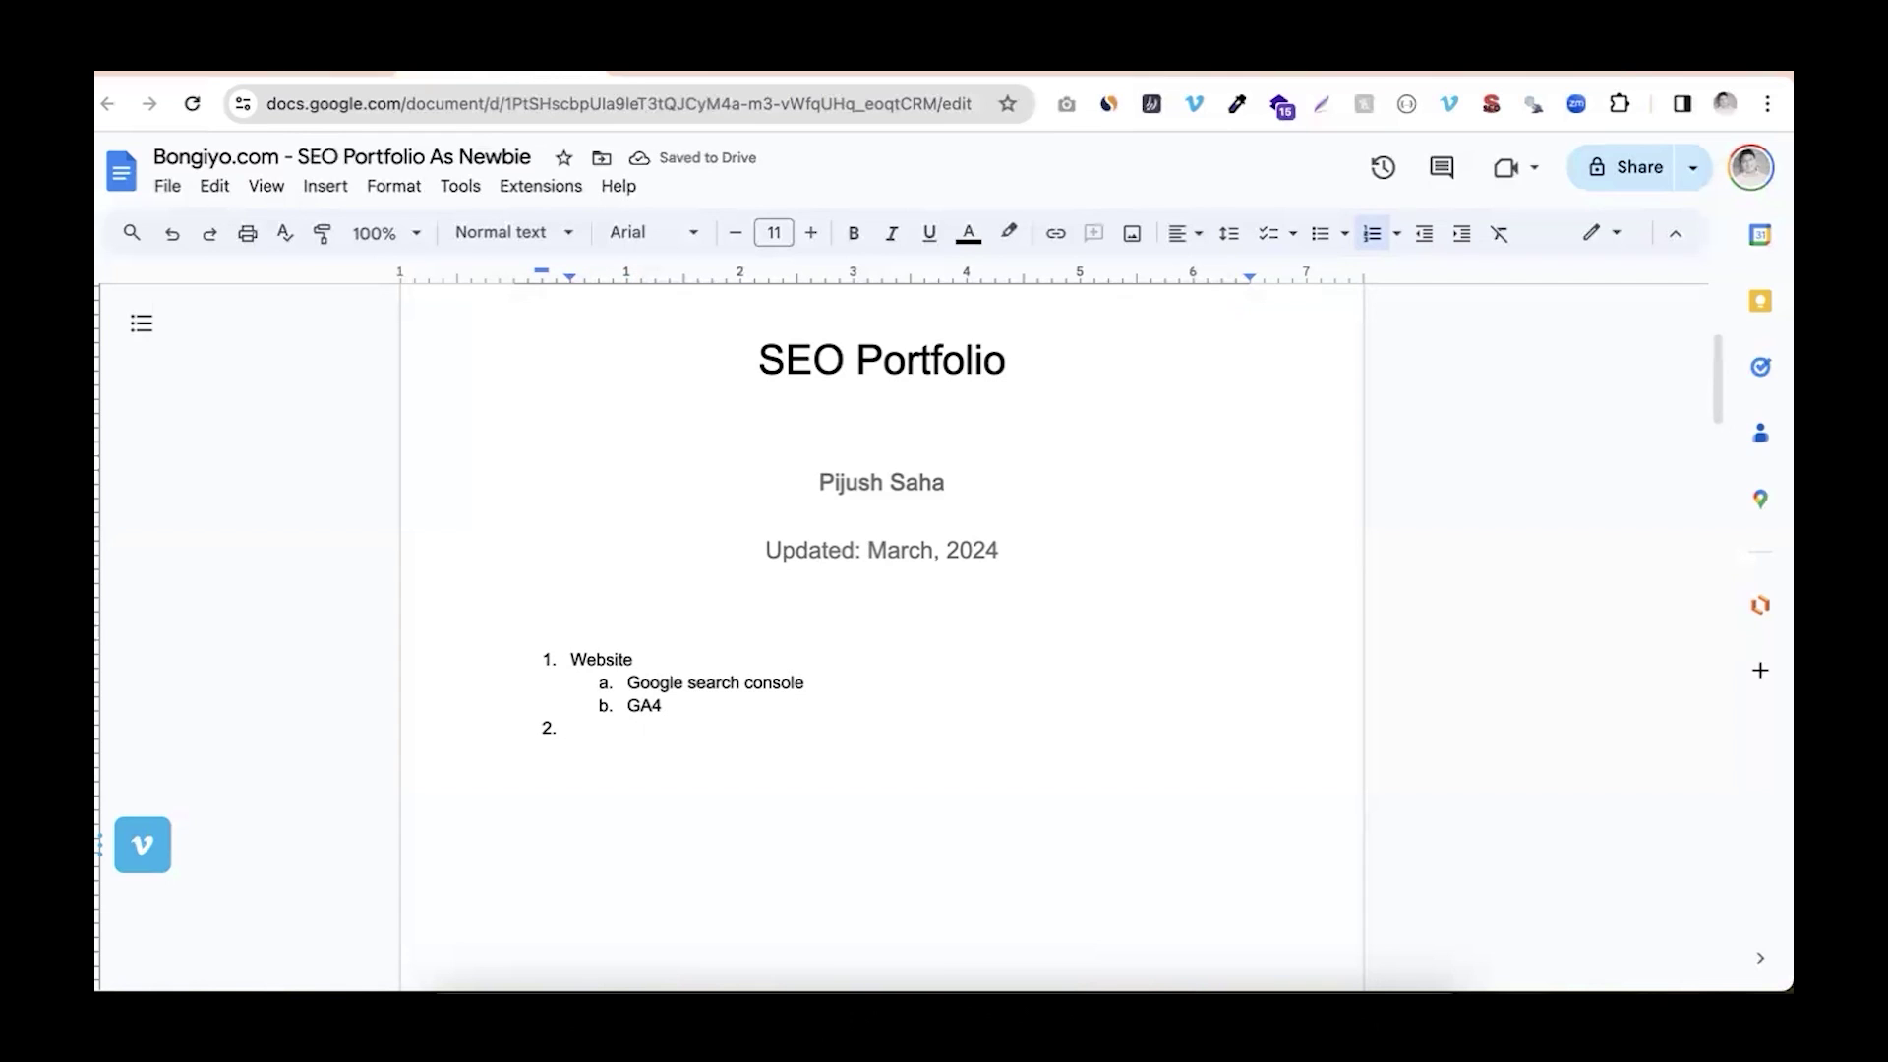
{"action": "type", "text": "Web research"}
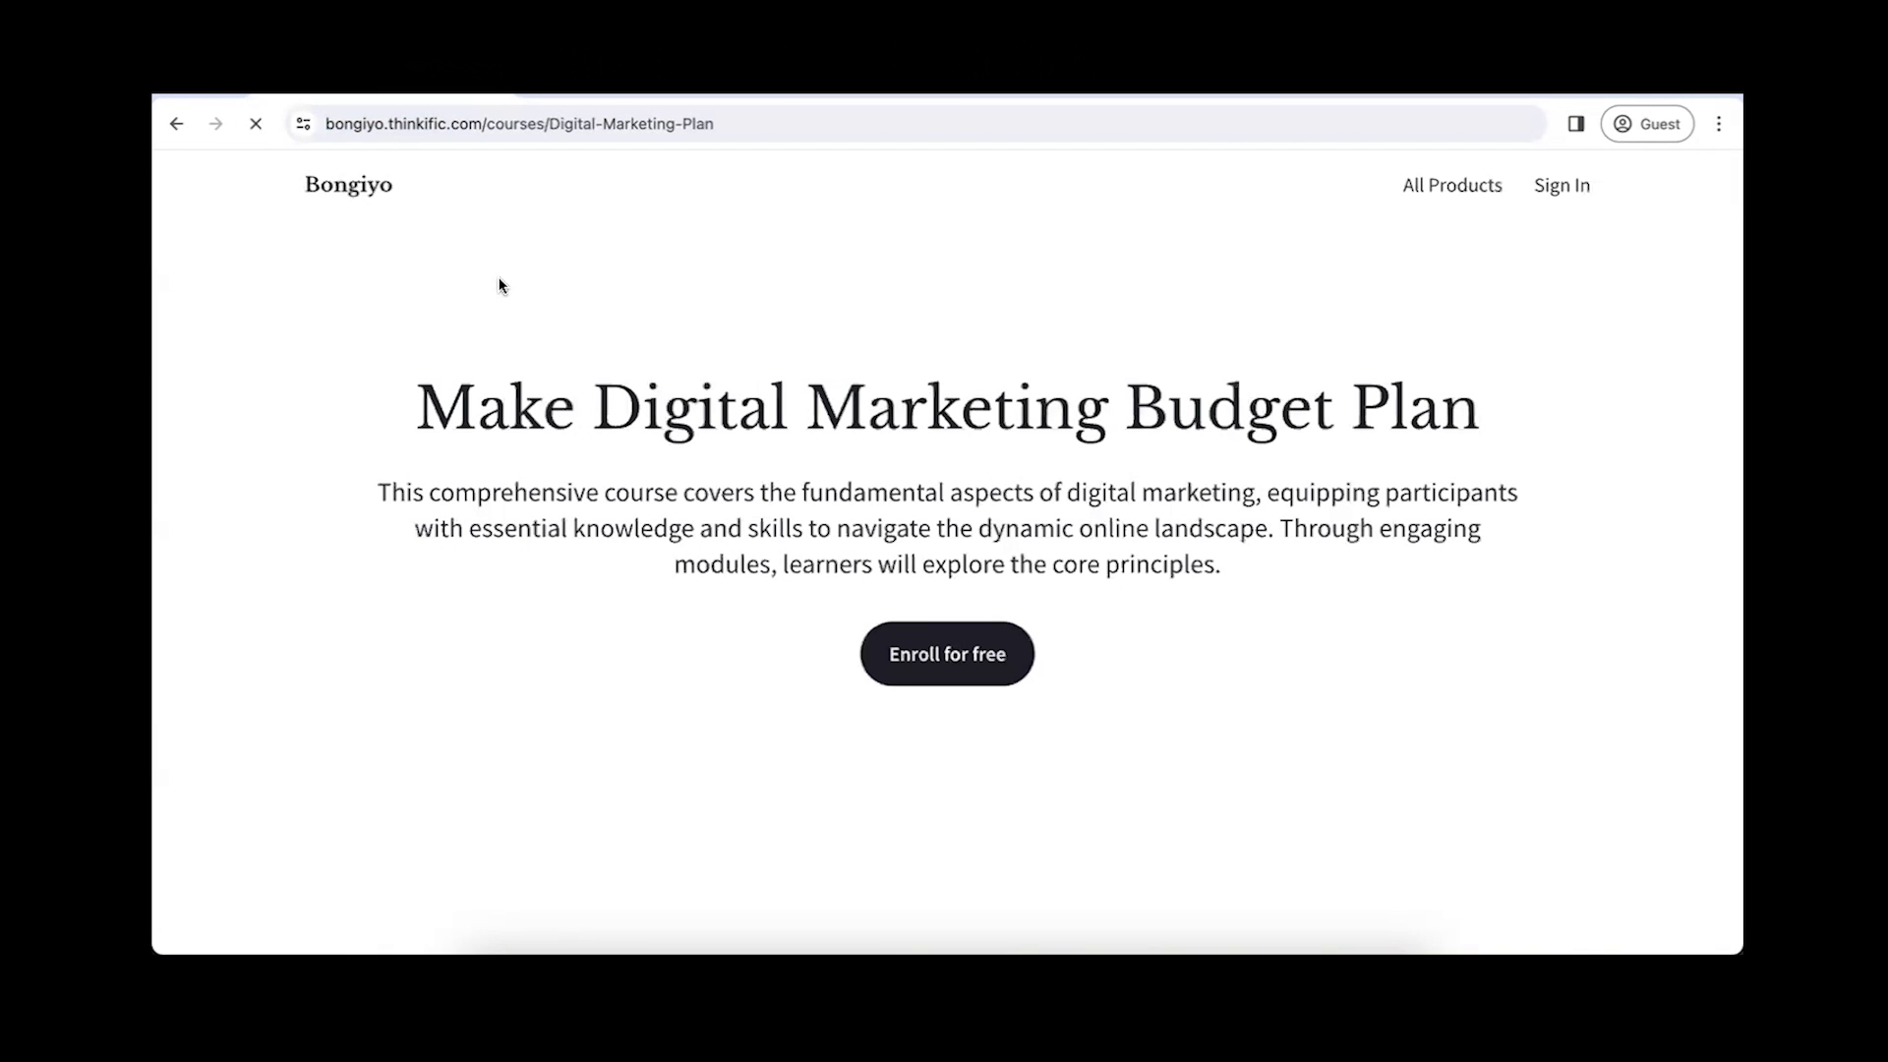
On the Bongiyo Make Digital Marketing Budget Plan course page, examine the lessons in the Digital Marketing Plan (Industry Wise) section
{"action": "scroll", "coordinate": [738, 666], "scroll_direction": "down", "scroll_amount": 8}
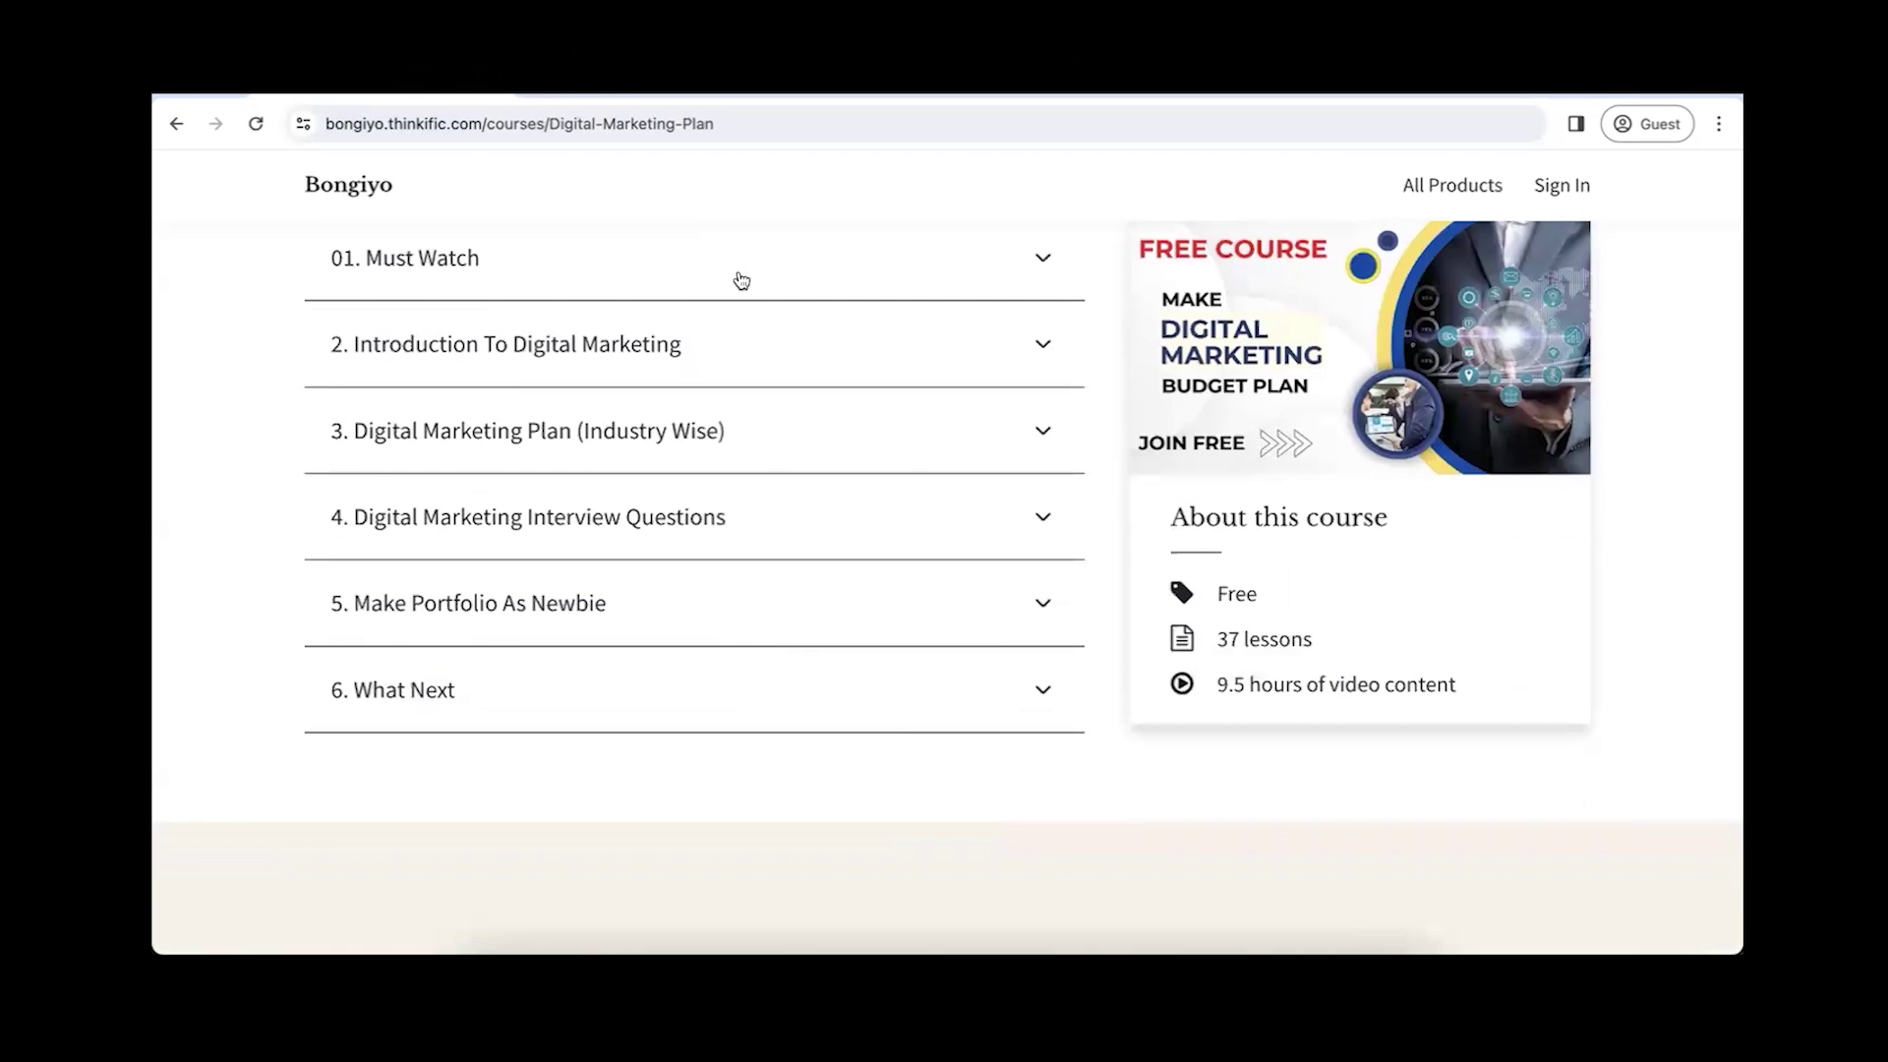
{"action": "left_click", "coordinate": [742, 283]}
{"action": "left_click", "coordinate": [737, 282]}
{"action": "left_click", "coordinate": [724, 459]}
{"action": "scroll", "coordinate": [582, 502], "scroll_direction": "down", "scroll_amount": 1}
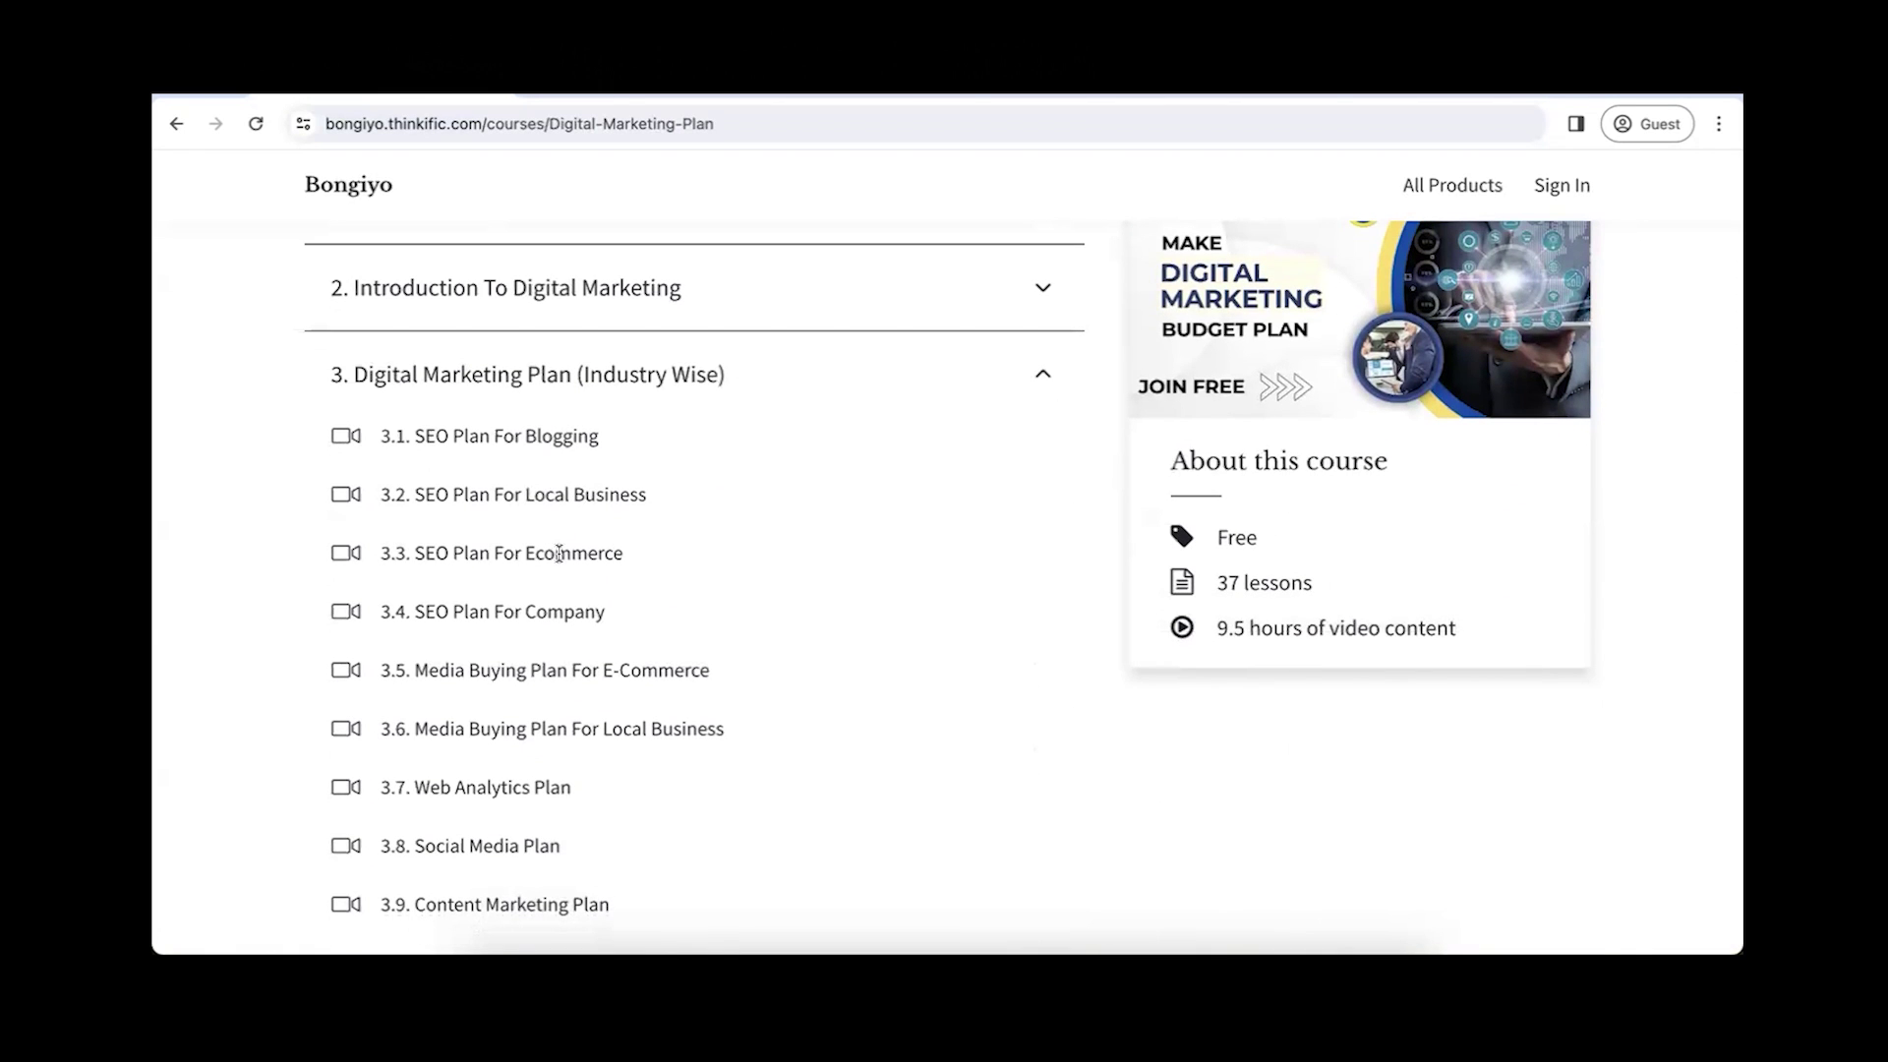
{"action": "scroll", "coordinate": [550, 551], "scroll_direction": "down", "scroll_amount": 2}
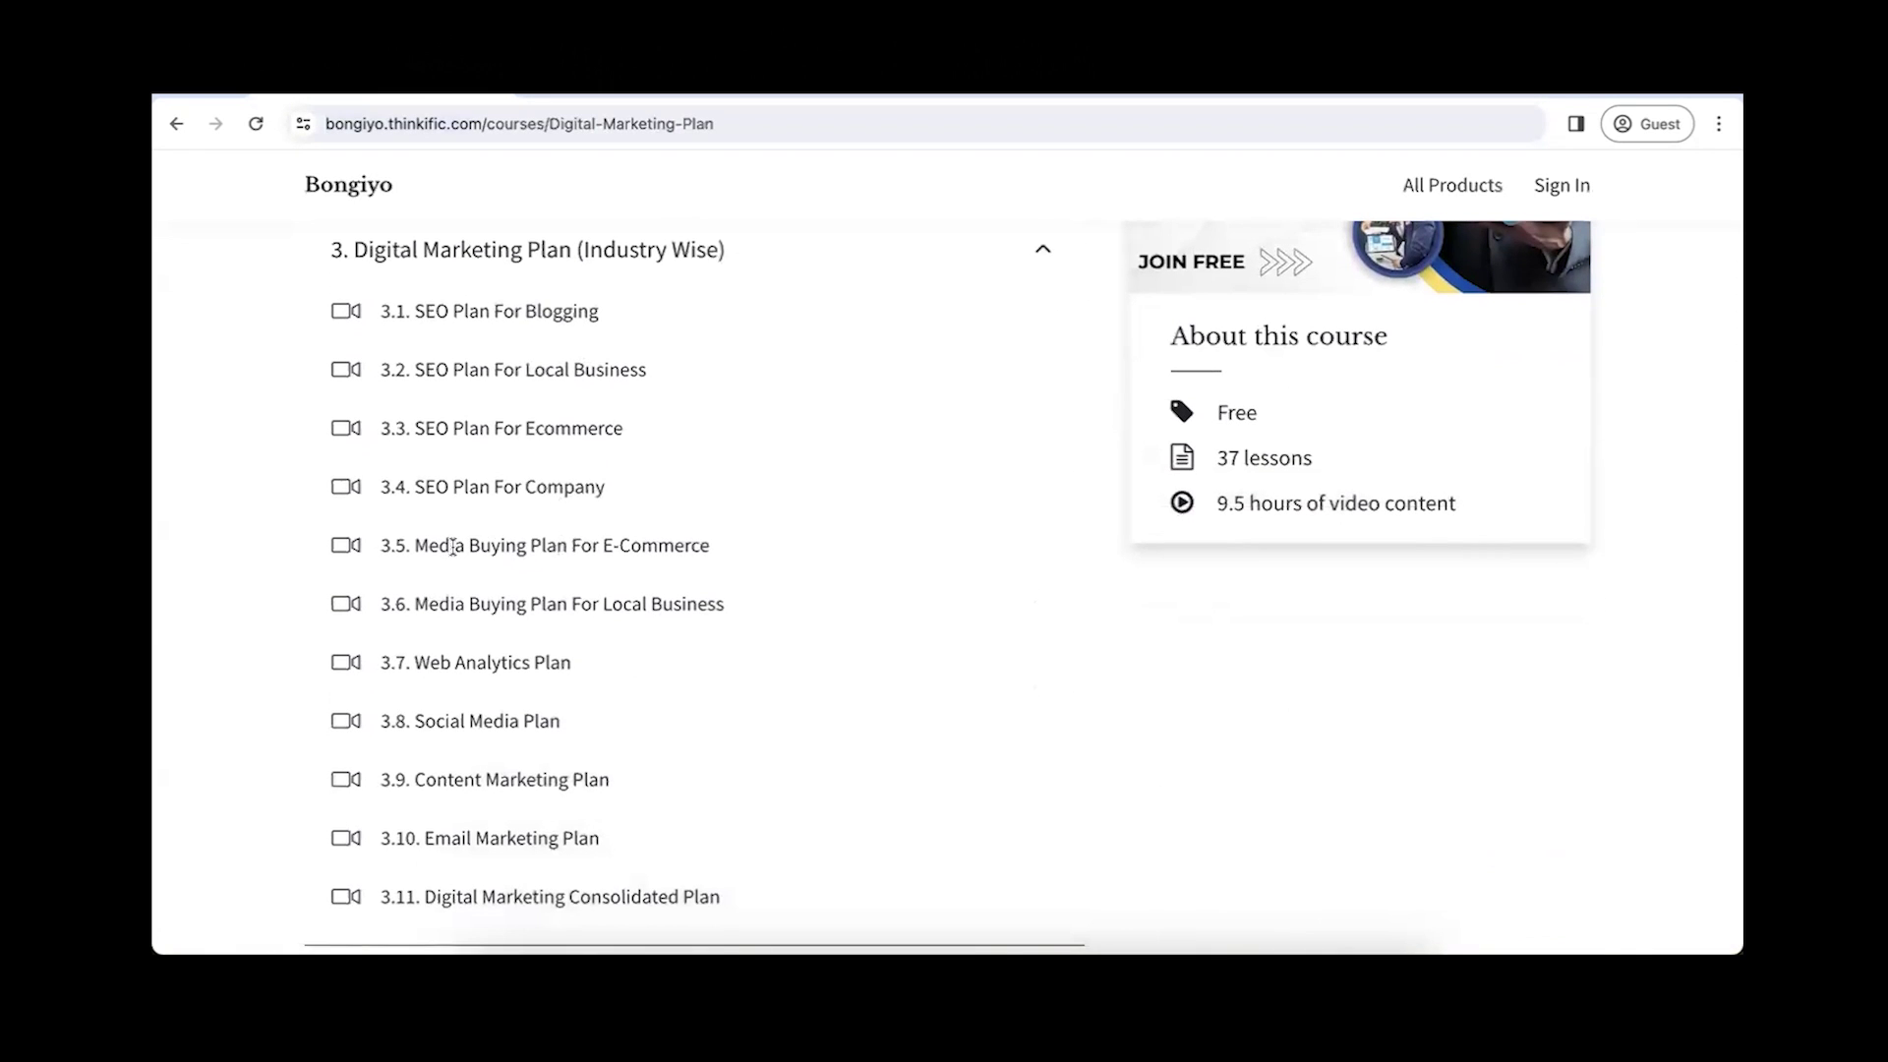
{"action": "scroll", "coordinate": [593, 559], "scroll_direction": "down", "scroll_amount": 2}
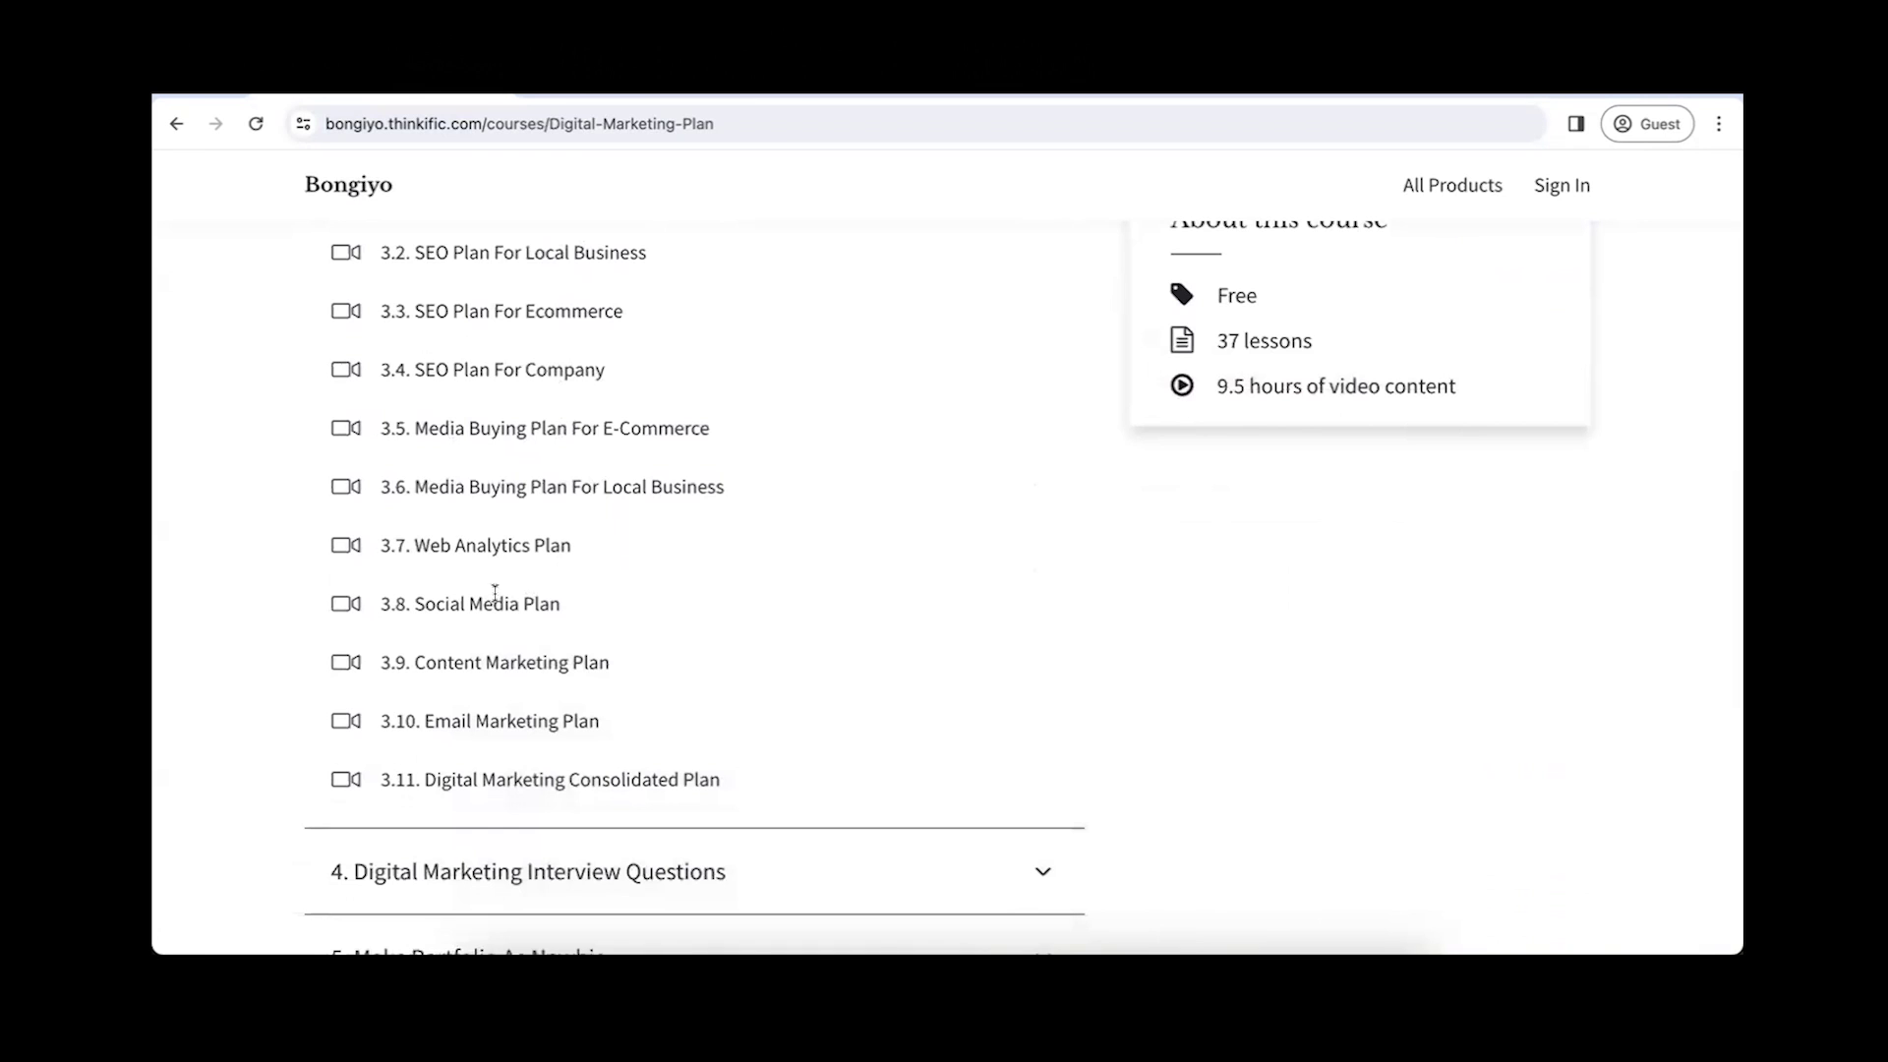
{"action": "scroll", "coordinate": [536, 617], "scroll_direction": "down", "scroll_amount": 1}
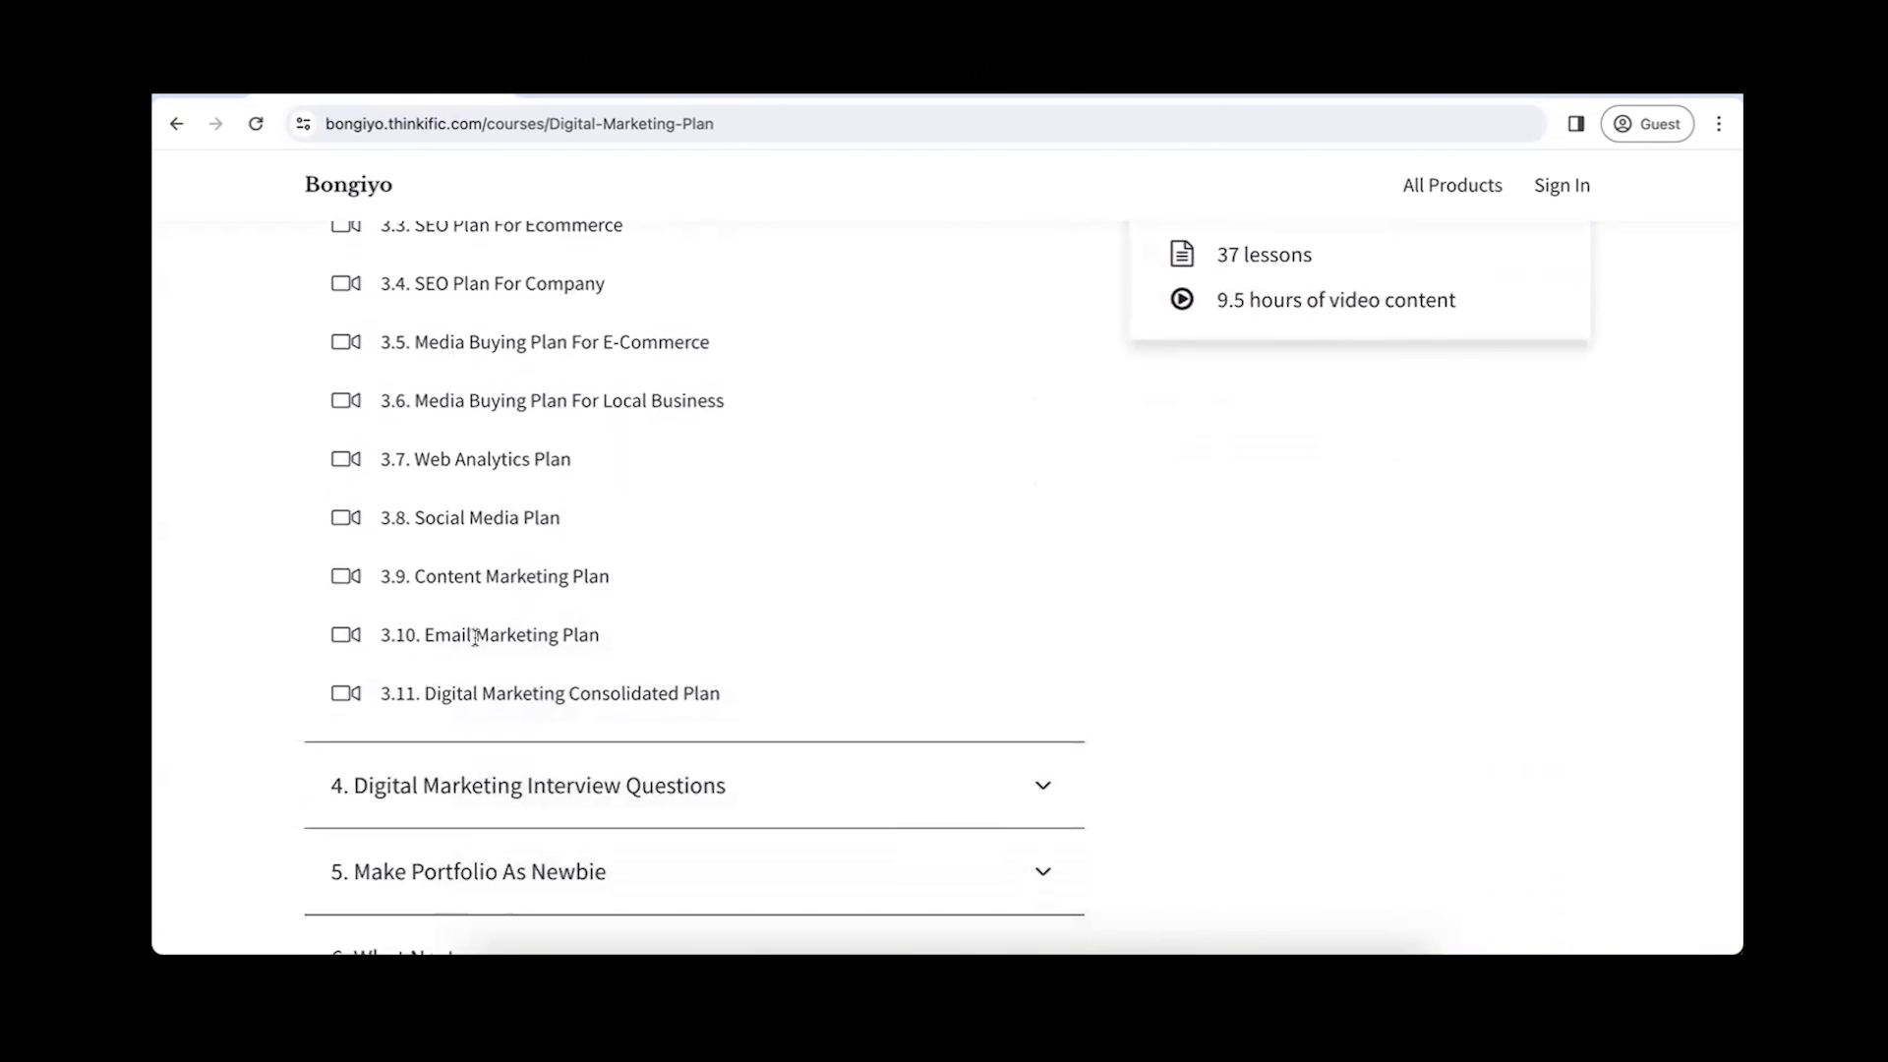
{"action": "scroll", "coordinate": [468, 641], "scroll_direction": "down", "scroll_amount": 2}
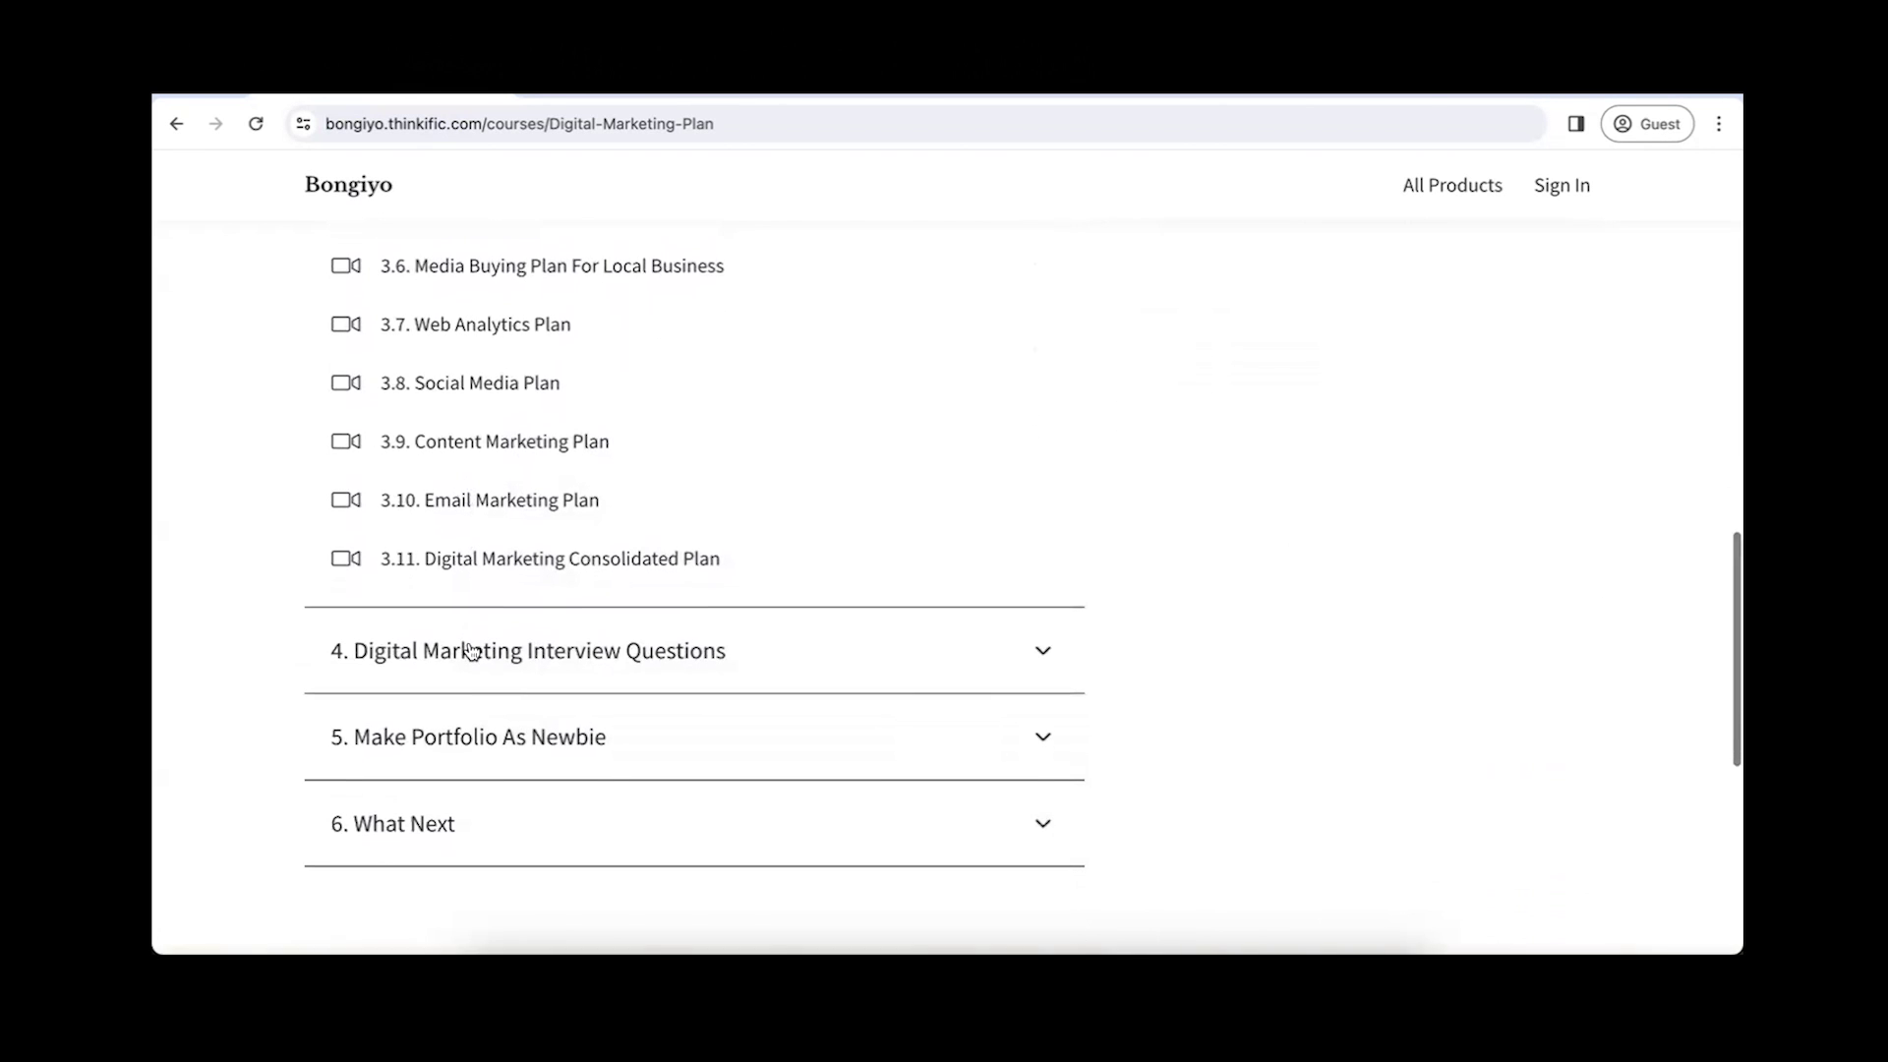
{"action": "scroll", "coordinate": [689, 651], "scroll_direction": "up", "scroll_amount": 1}
{"action": "scroll", "coordinate": [672, 651], "scroll_direction": "down", "scroll_amount": 2}
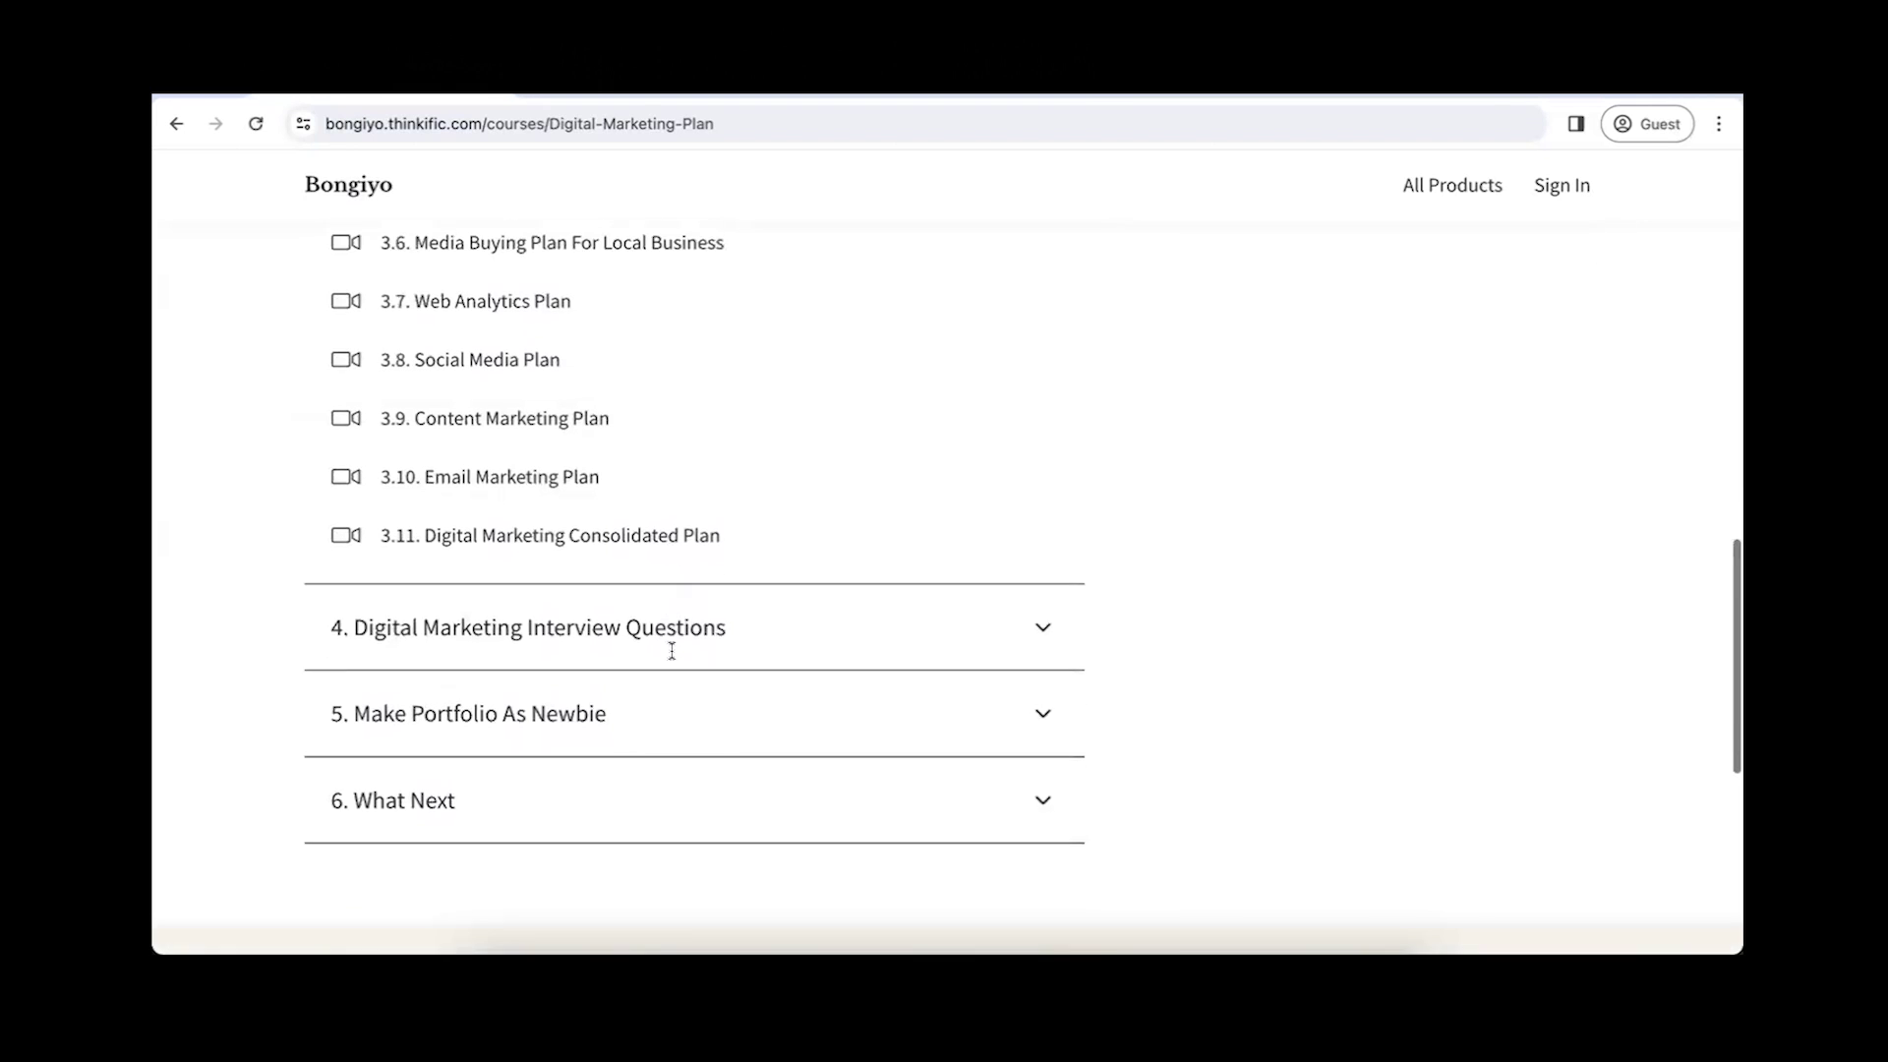
Examine the lessons in the Make Portfolio As Newbie and Digital Marketing Interview Questions sections
{"action": "left_click", "coordinate": [557, 706]}
{"action": "scroll", "coordinate": [557, 704], "scroll_direction": "down", "scroll_amount": 2}
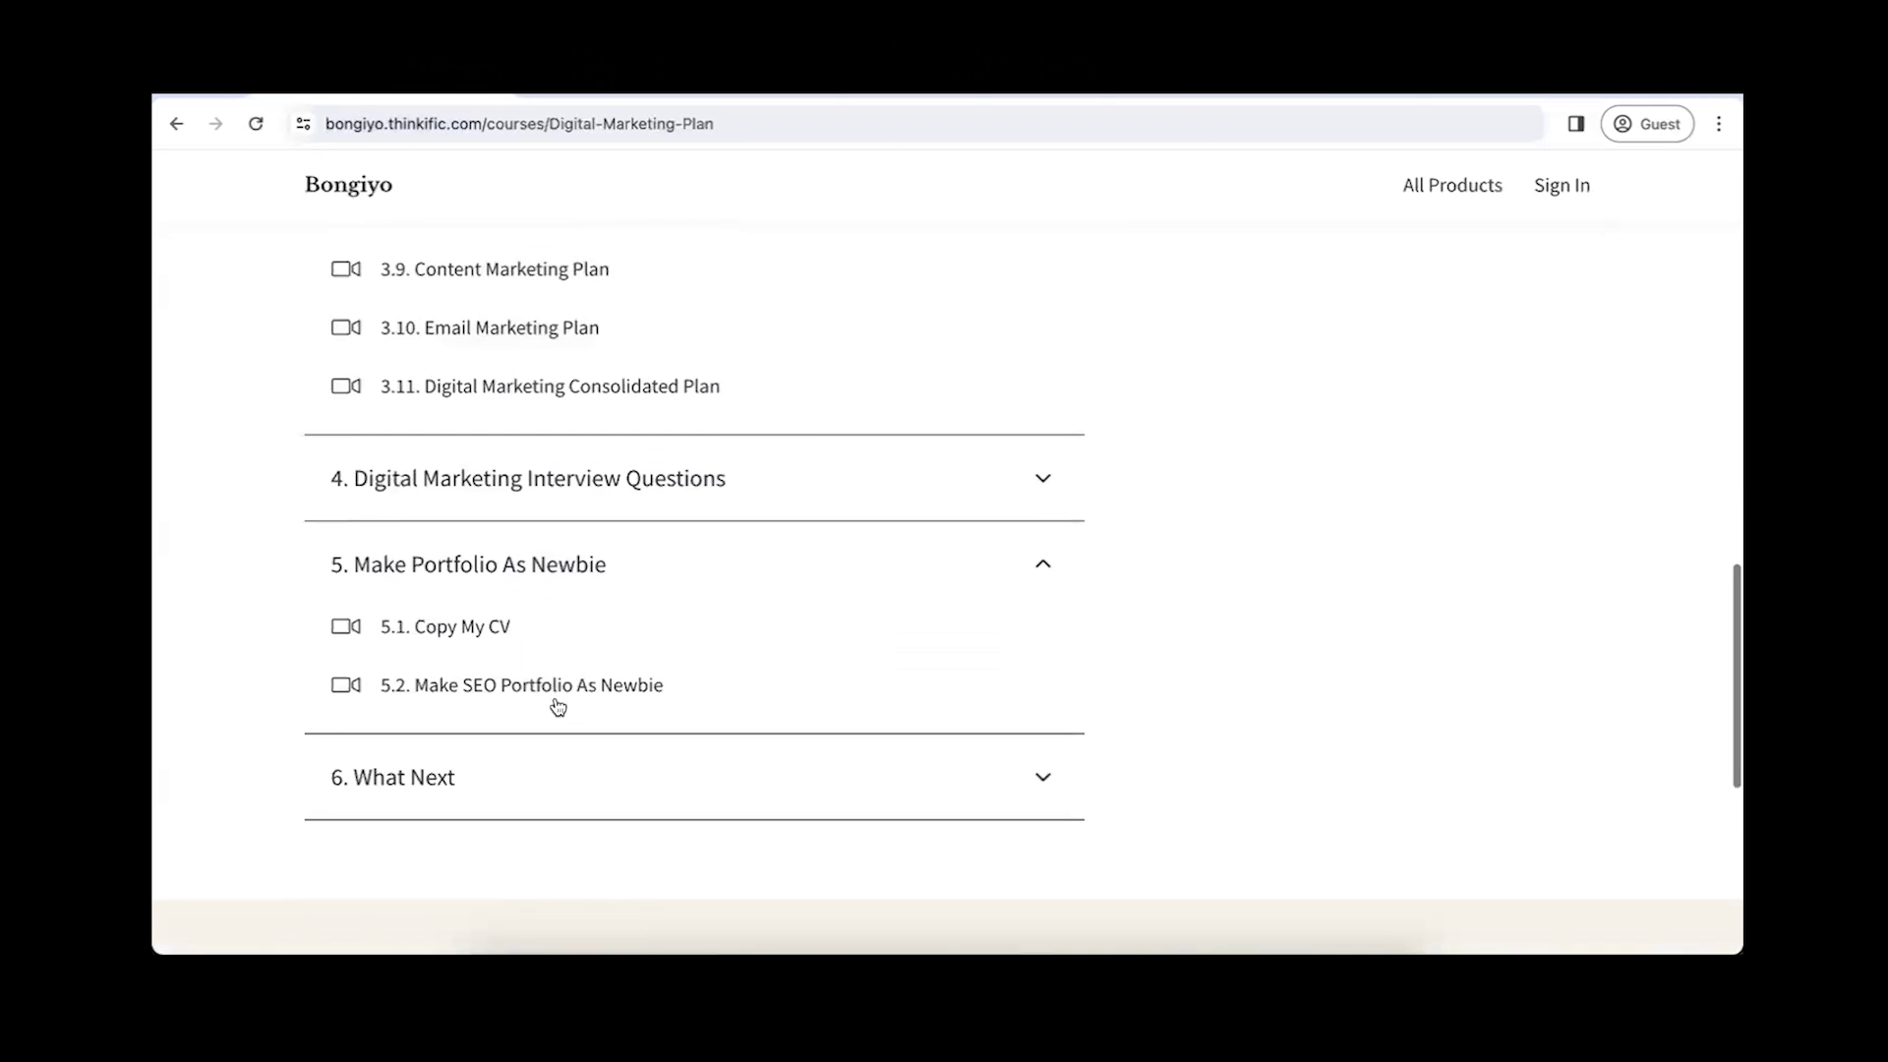
{"action": "left_click", "coordinate": [623, 467]}
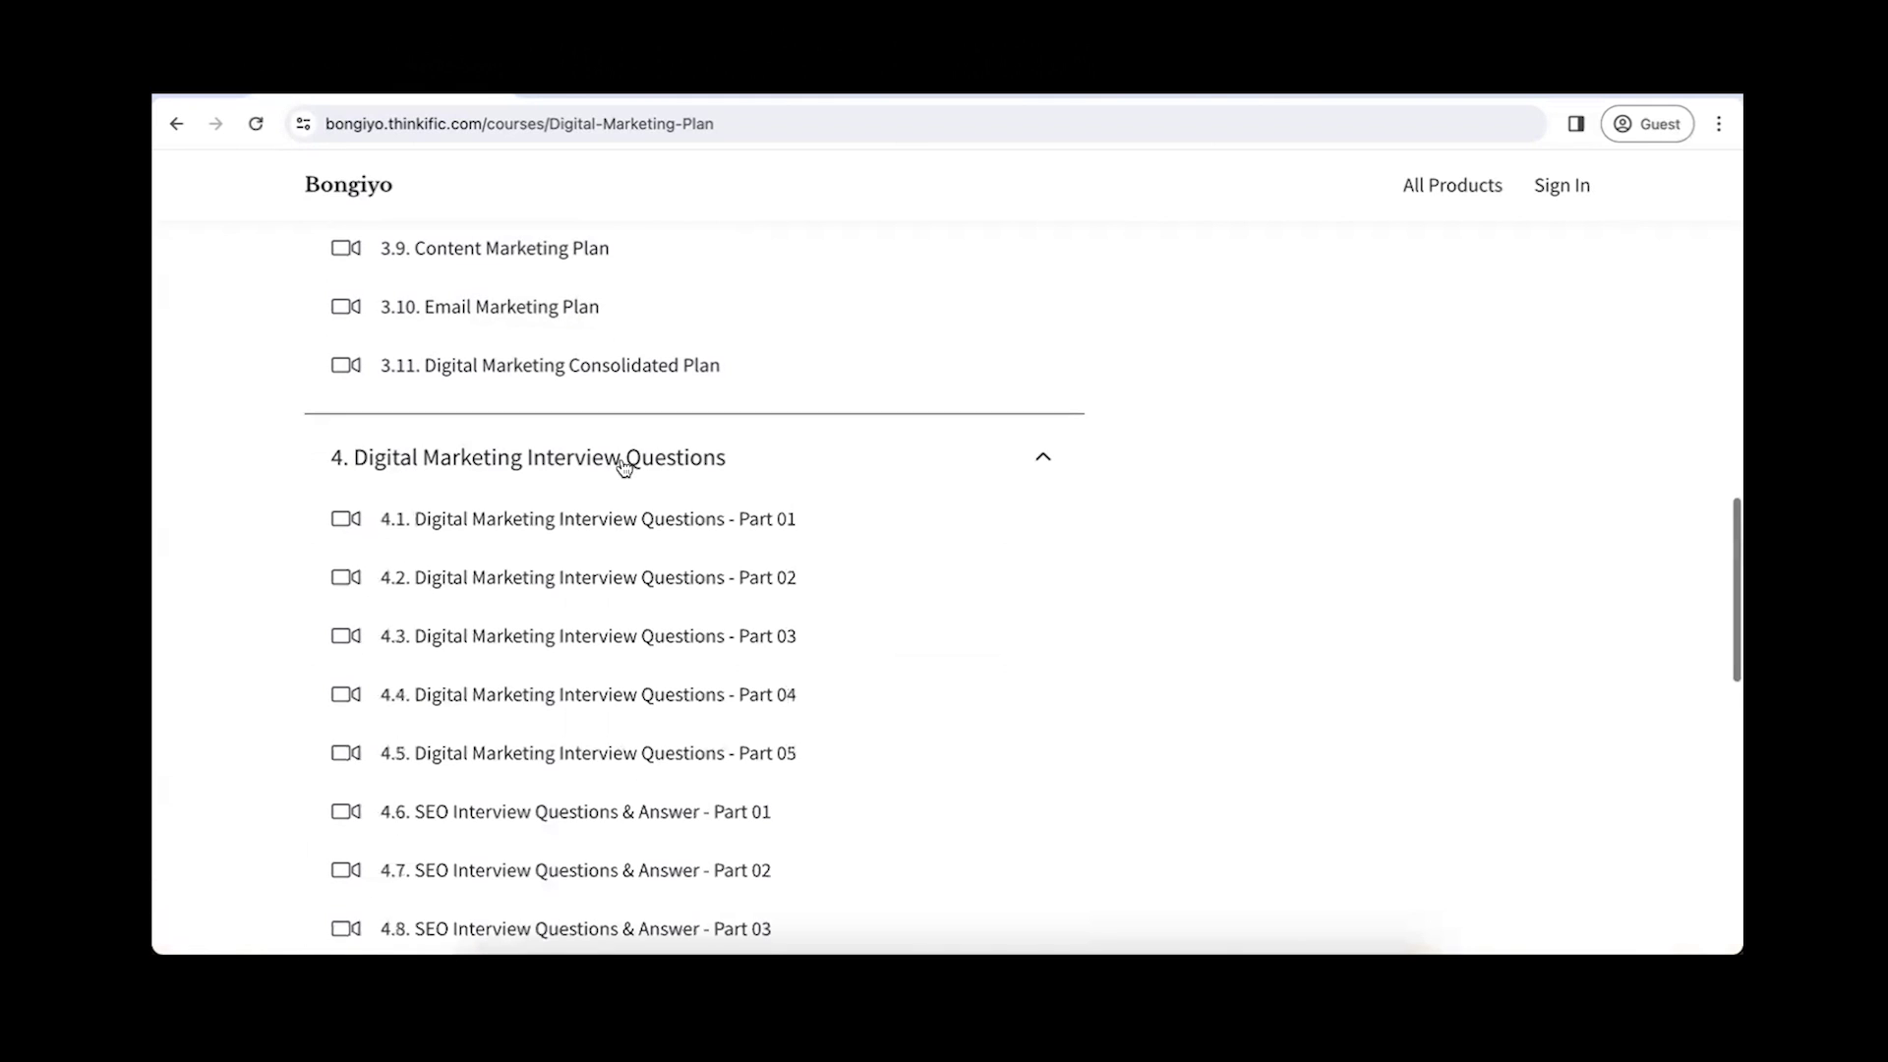
{"action": "scroll", "coordinate": [624, 466], "scroll_direction": "down", "scroll_amount": 4}
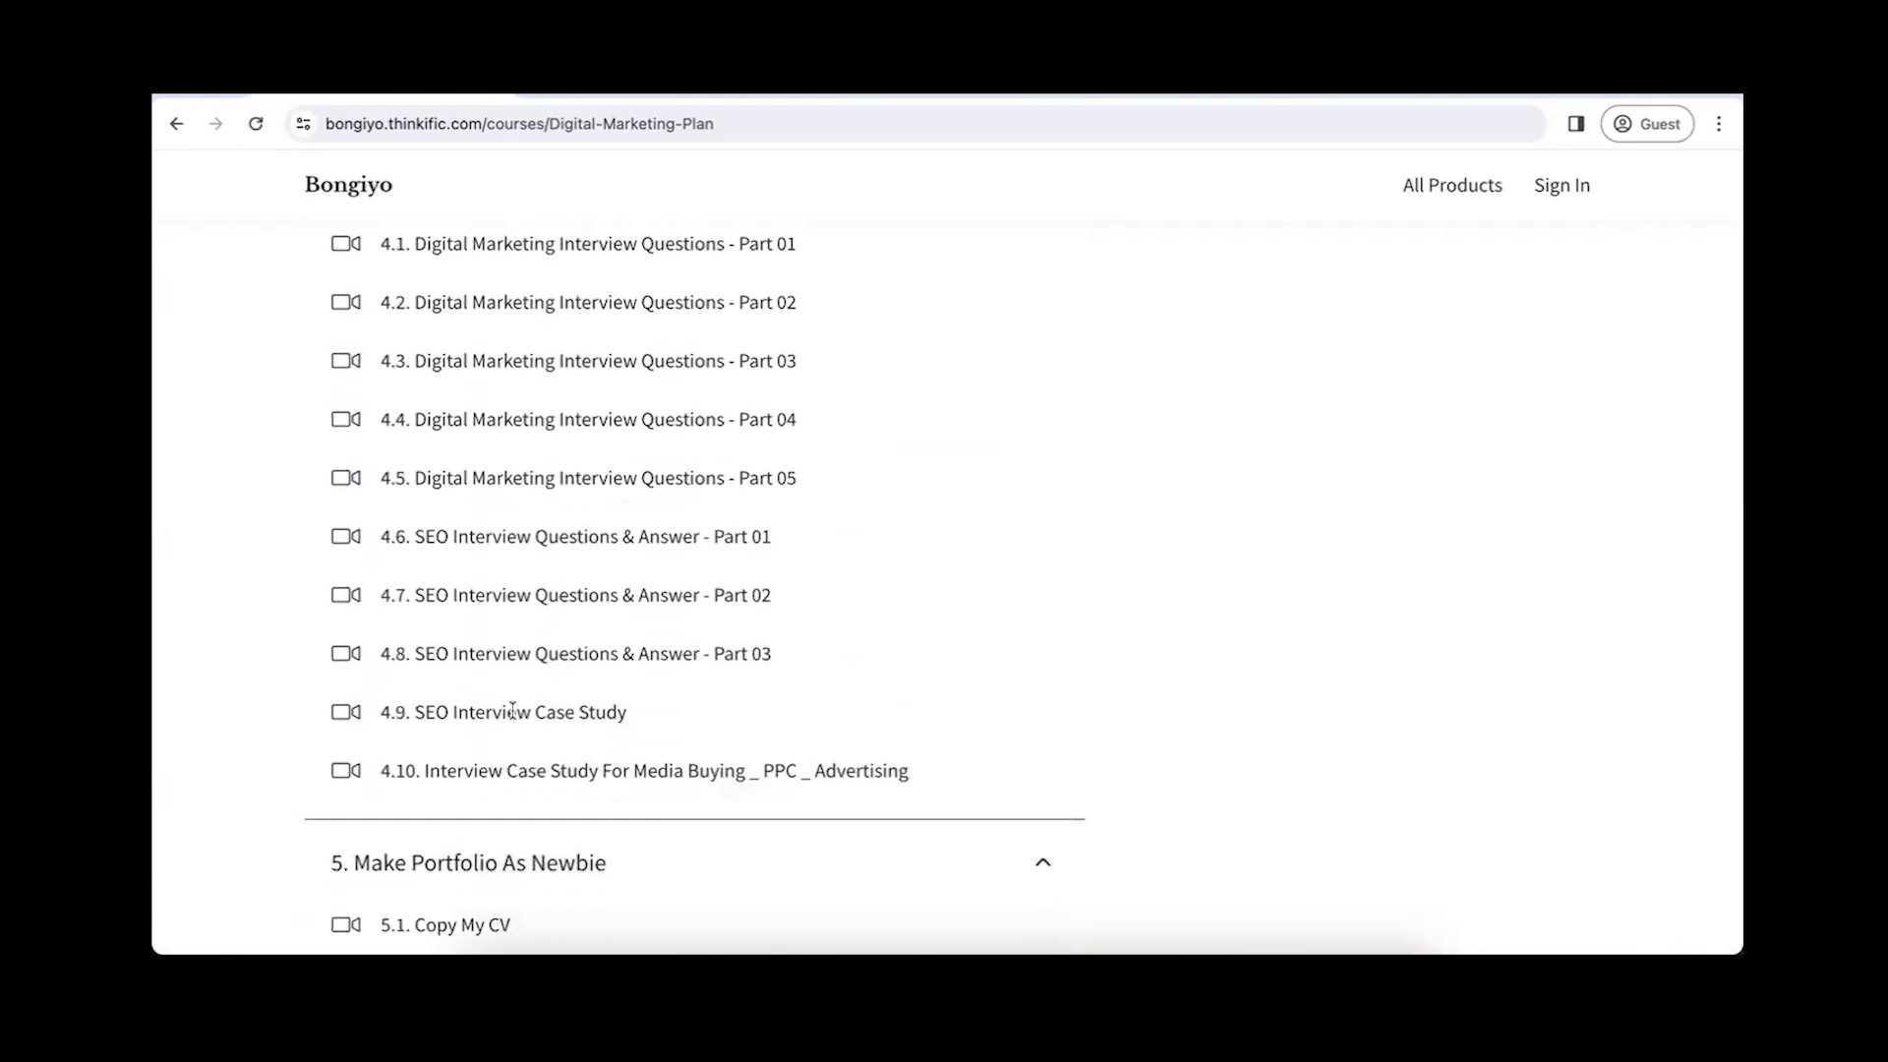
{"action": "scroll", "coordinate": [511, 710], "scroll_direction": "up", "scroll_amount": 5}
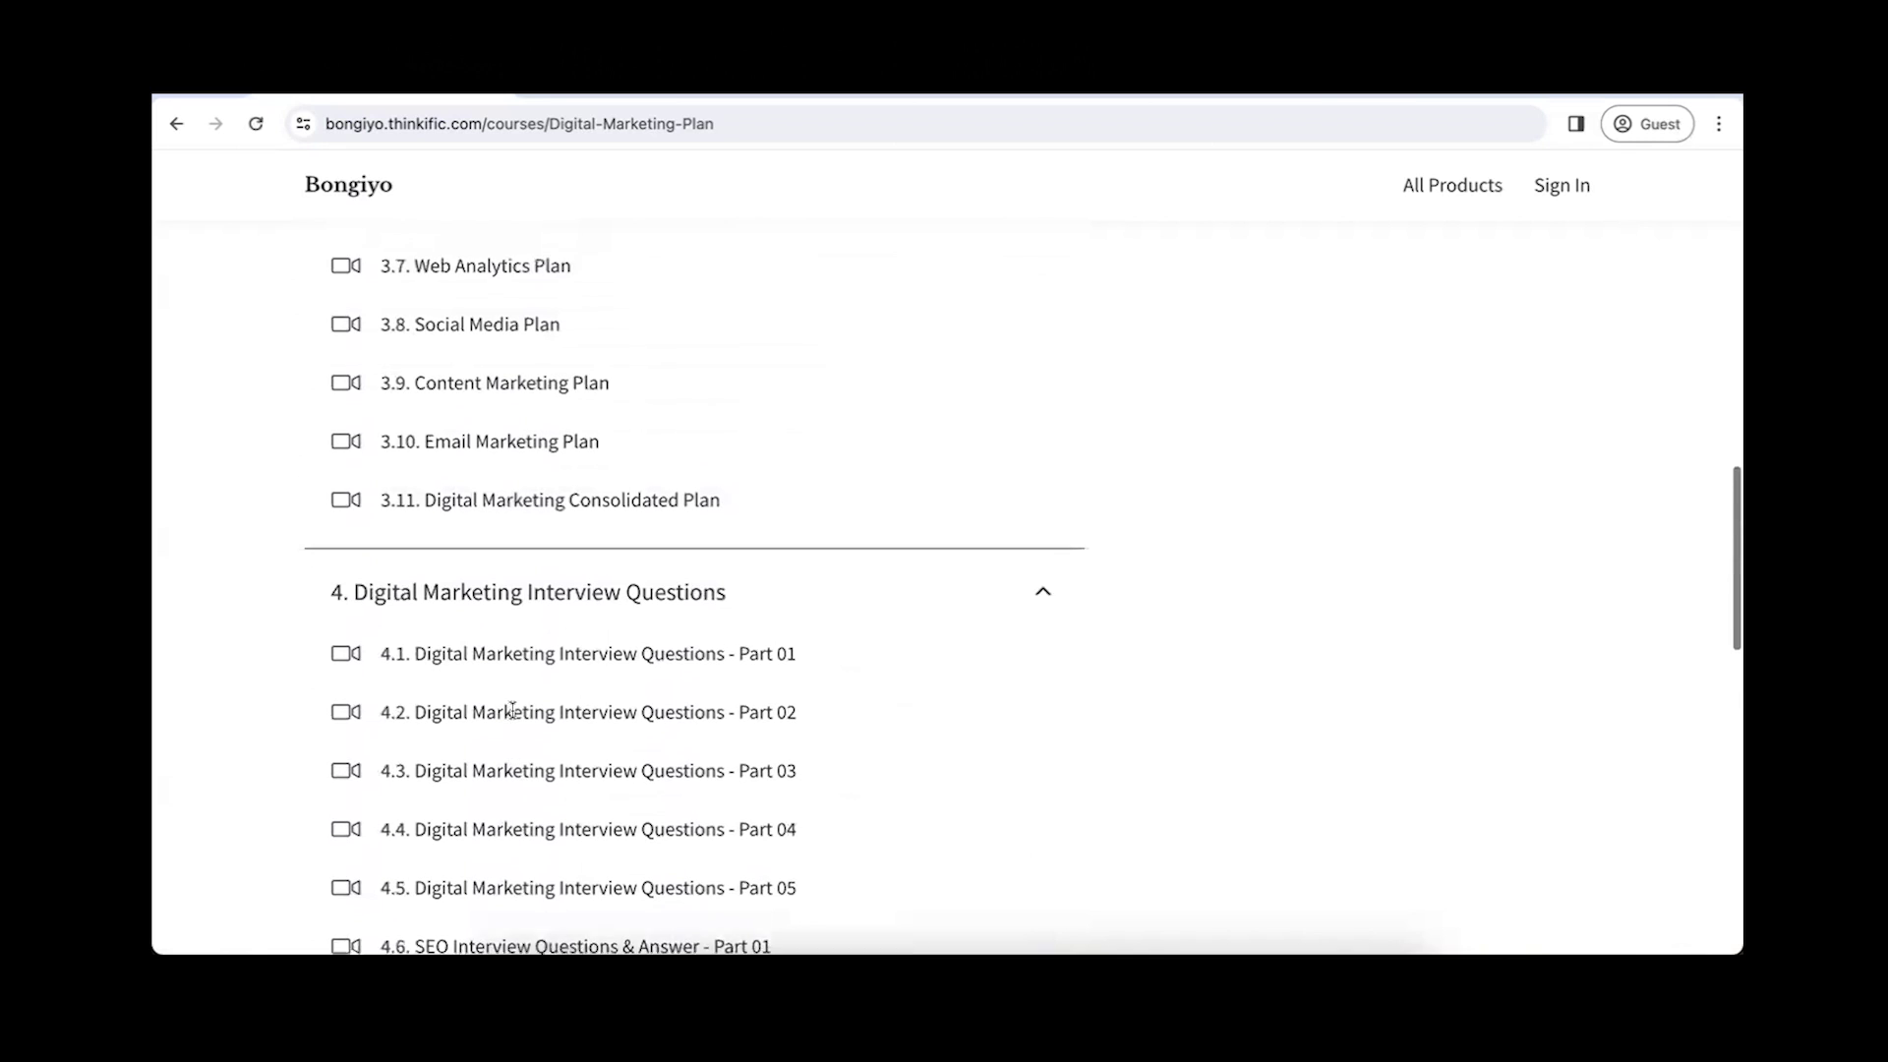
{"action": "scroll", "coordinate": [511, 713], "scroll_direction": "up", "scroll_amount": 3}
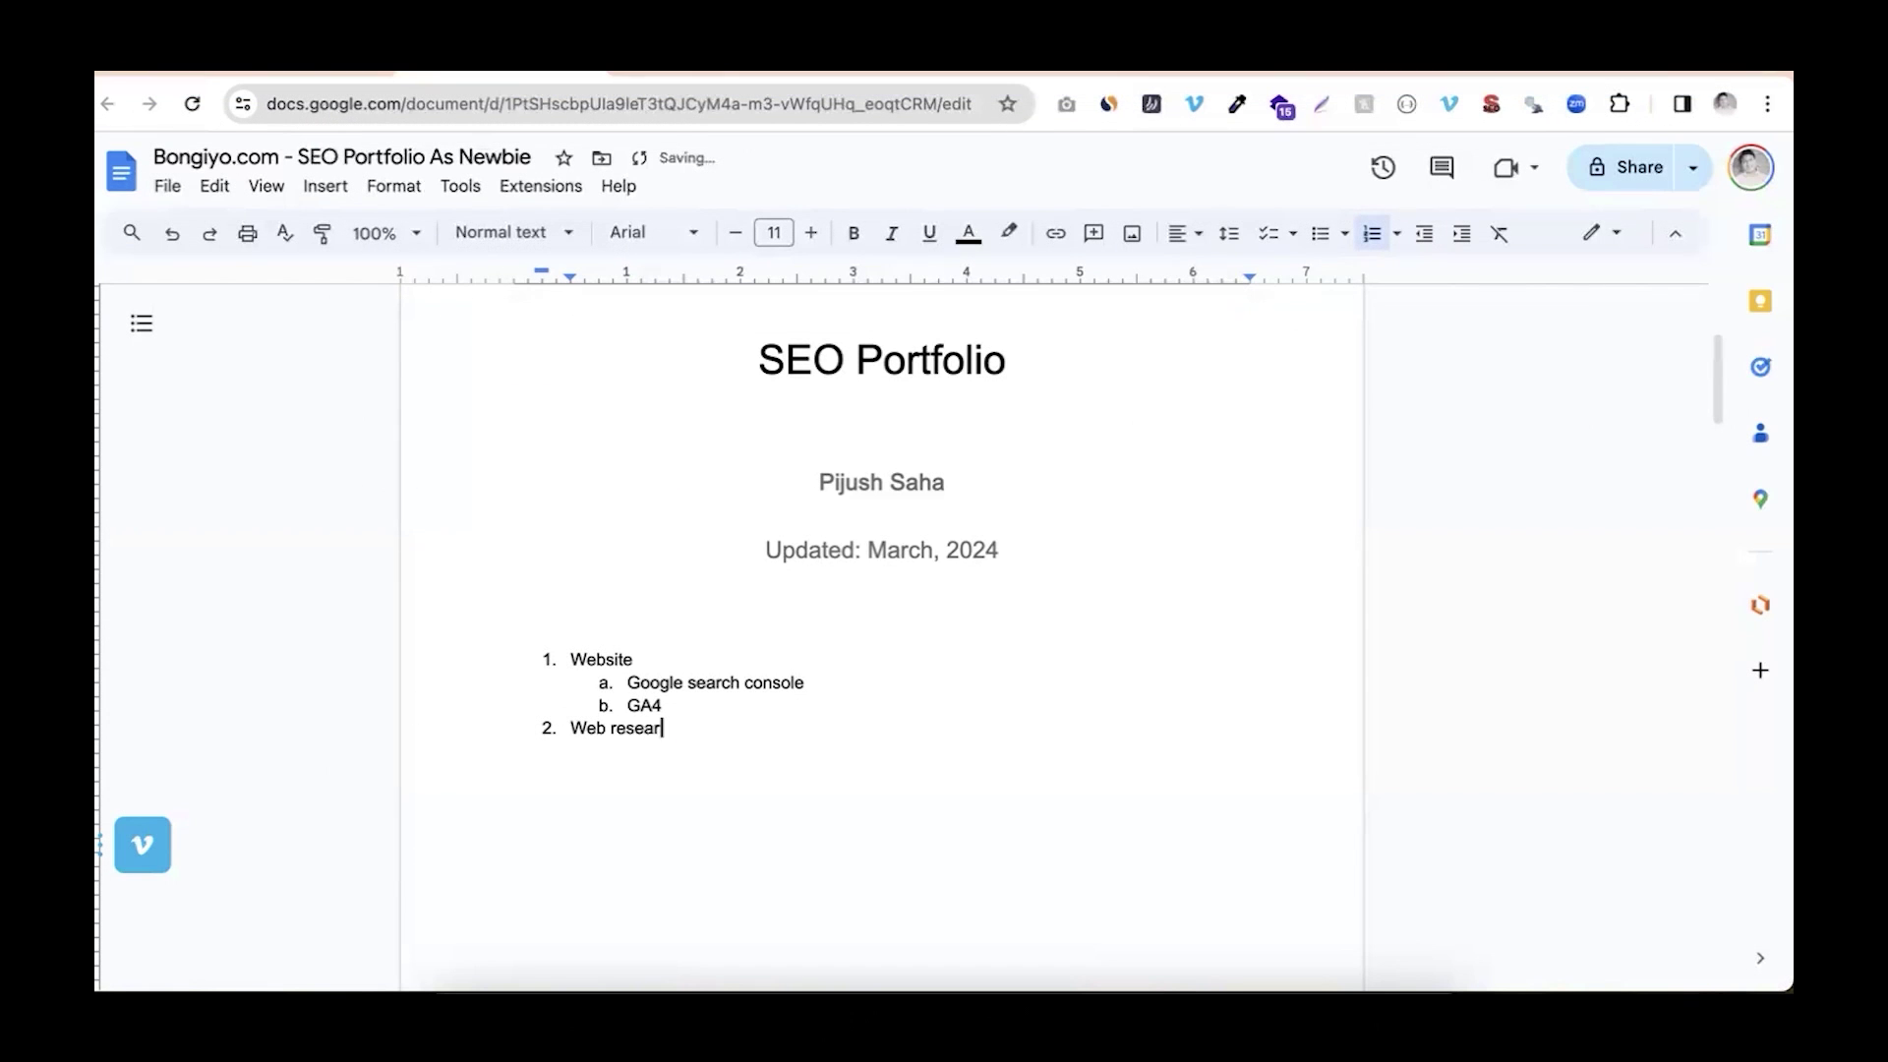
Back in the SEO portfolio document, complete the Web research item with sub-items Free case studies, GSC, GA4 and Semrush / Ahrefs
{"action": "type", "text": "ch"}
{"action": "key", "text": "Return"}
{"action": "key", "text": "Tab"}
{"action": "type", "text": "Free case studies"}
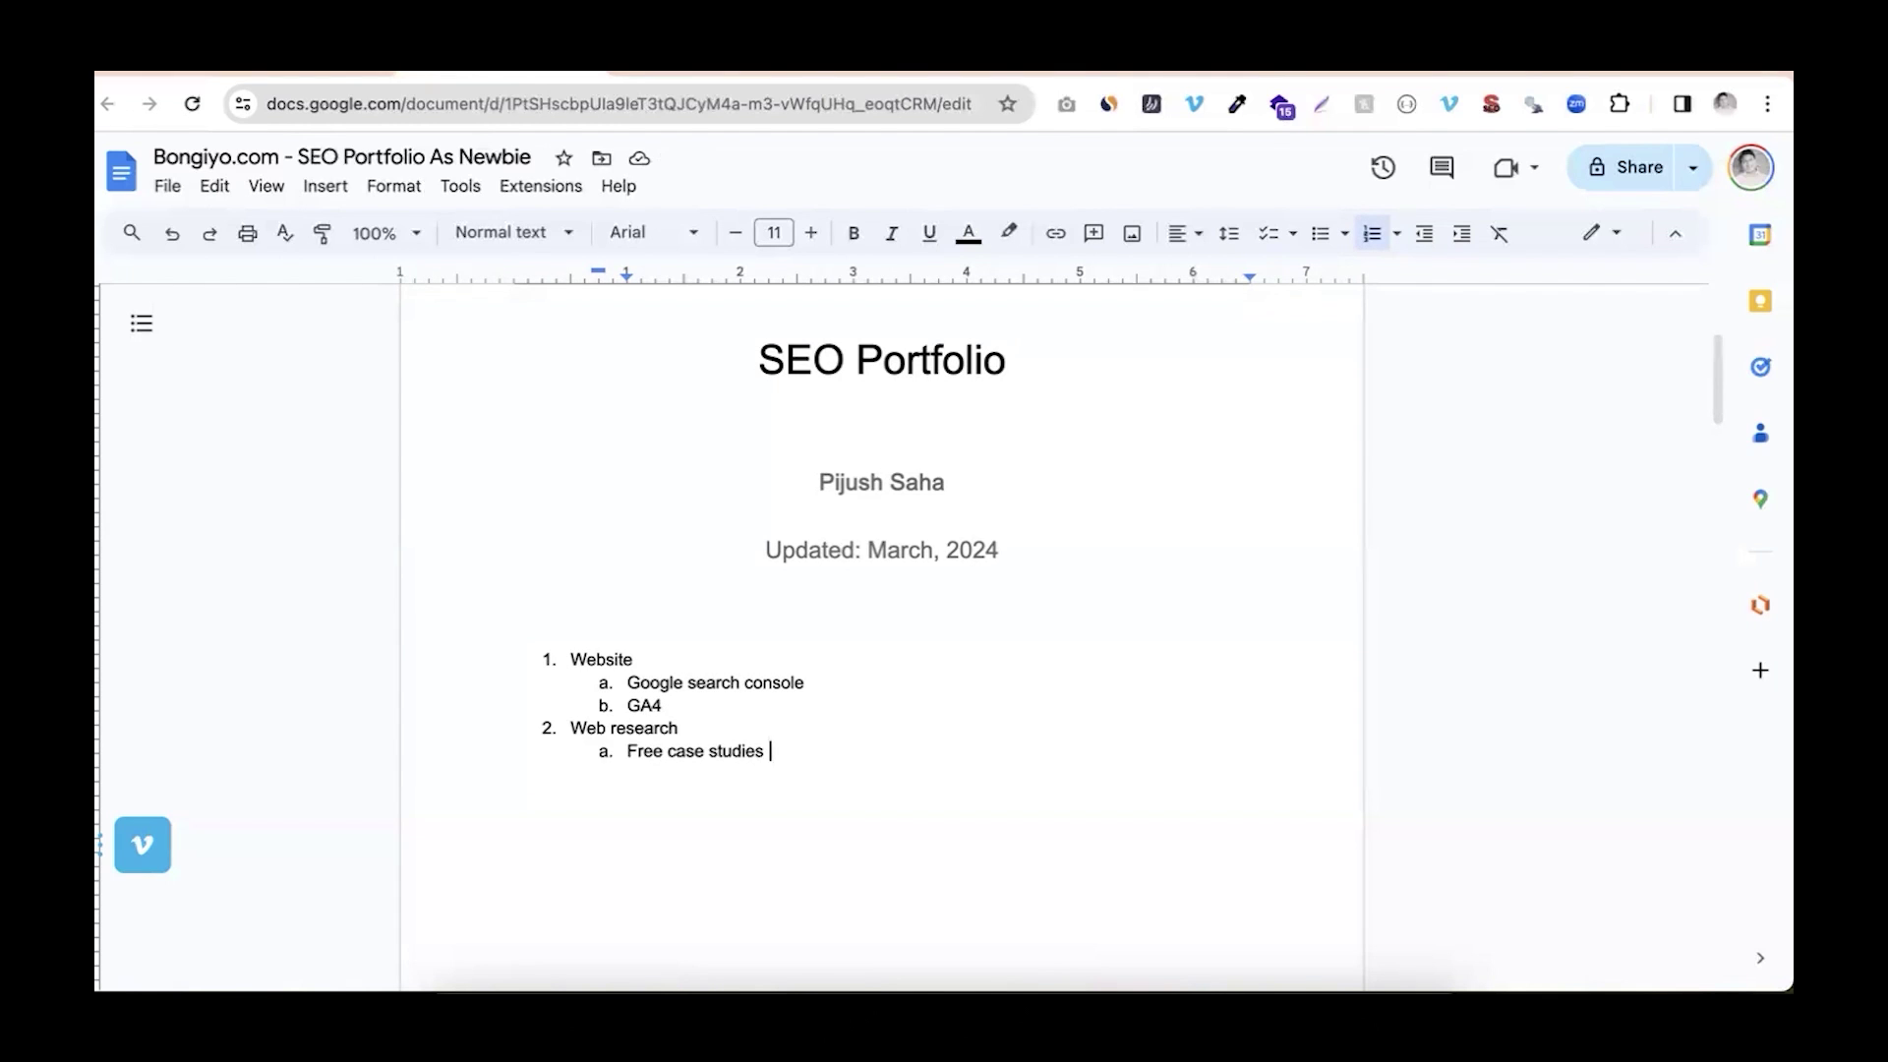
{"action": "key", "text": "Return"}
{"action": "type", "text": "GSC"}
{"action": "key", "text": "Return"}
{"action": "type", "text": "GA4"}
{"action": "key", "text": "Return"}
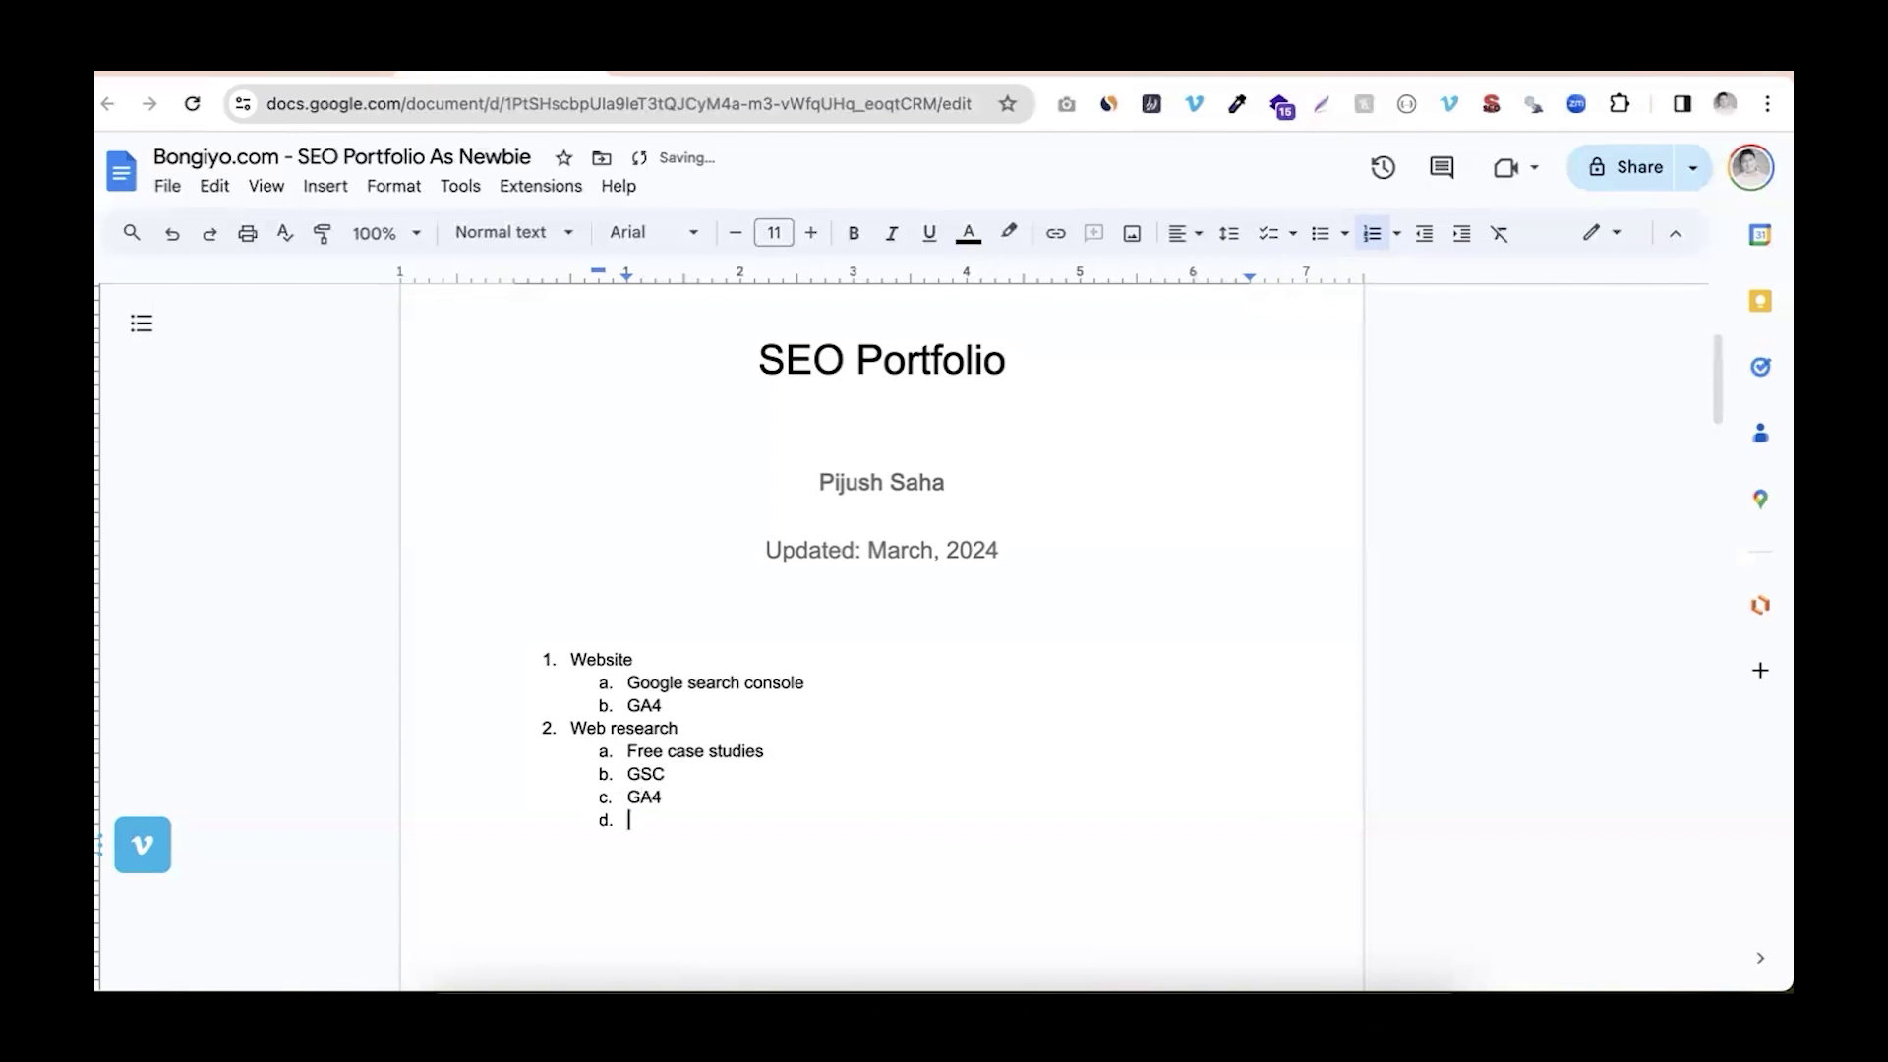
{"action": "type", "text": "Semrush / Ahrefs"}
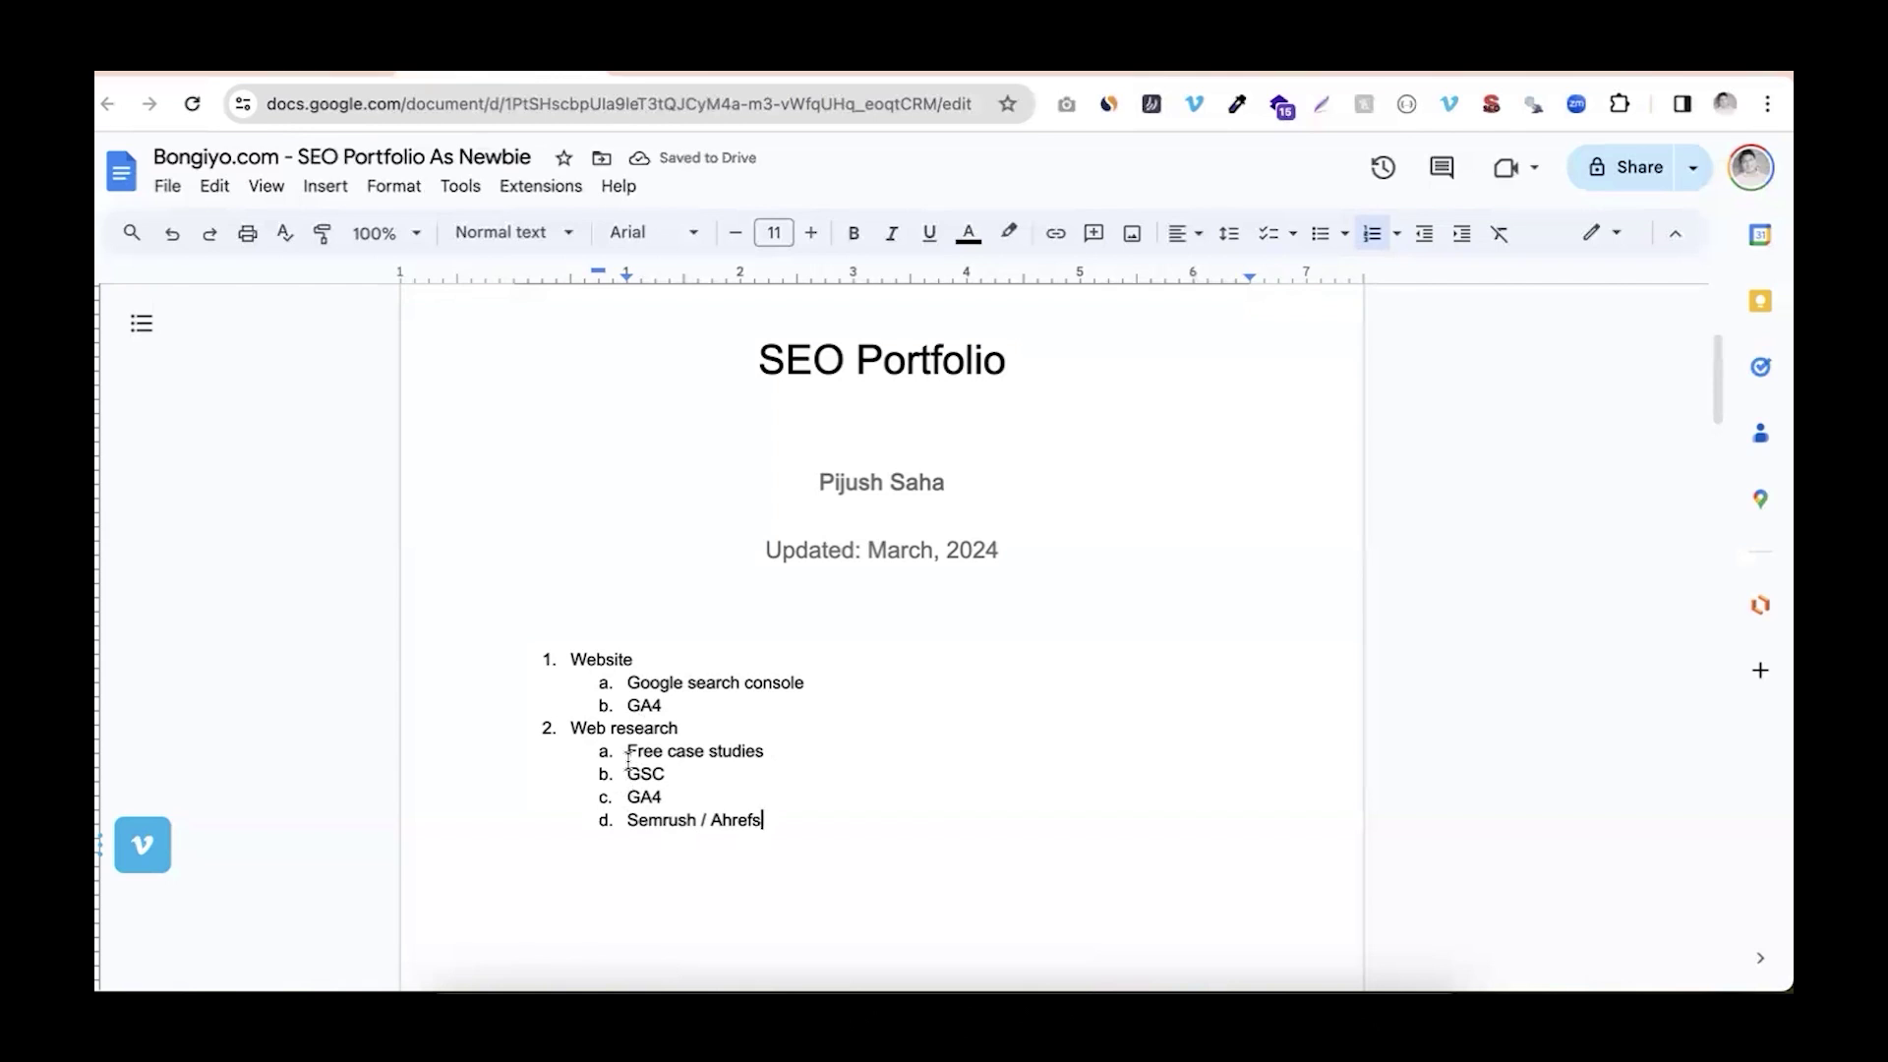
Delete the entire numbered list of Website and Web research items from the title page
{"action": "left_click_drag", "start_coordinate": [570, 659], "coordinate": [678, 704]}
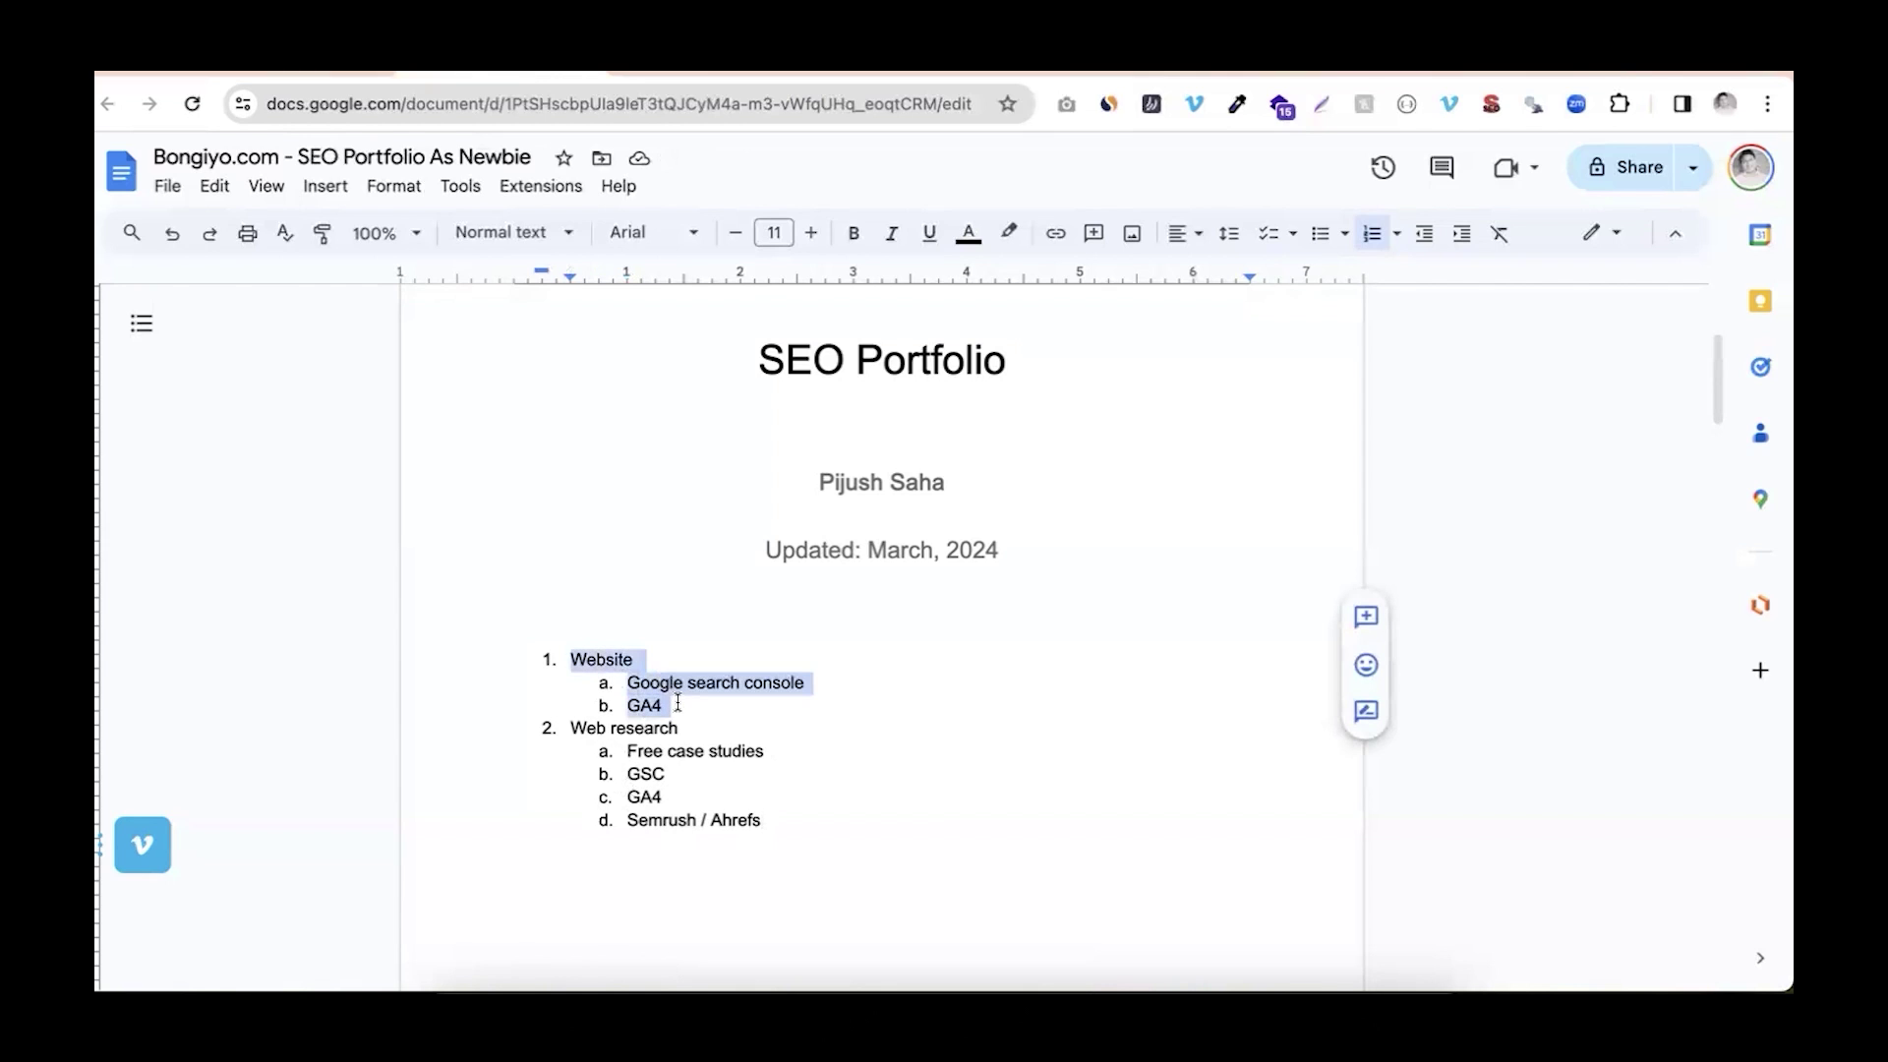
{"action": "left_click", "coordinate": [677, 704]}
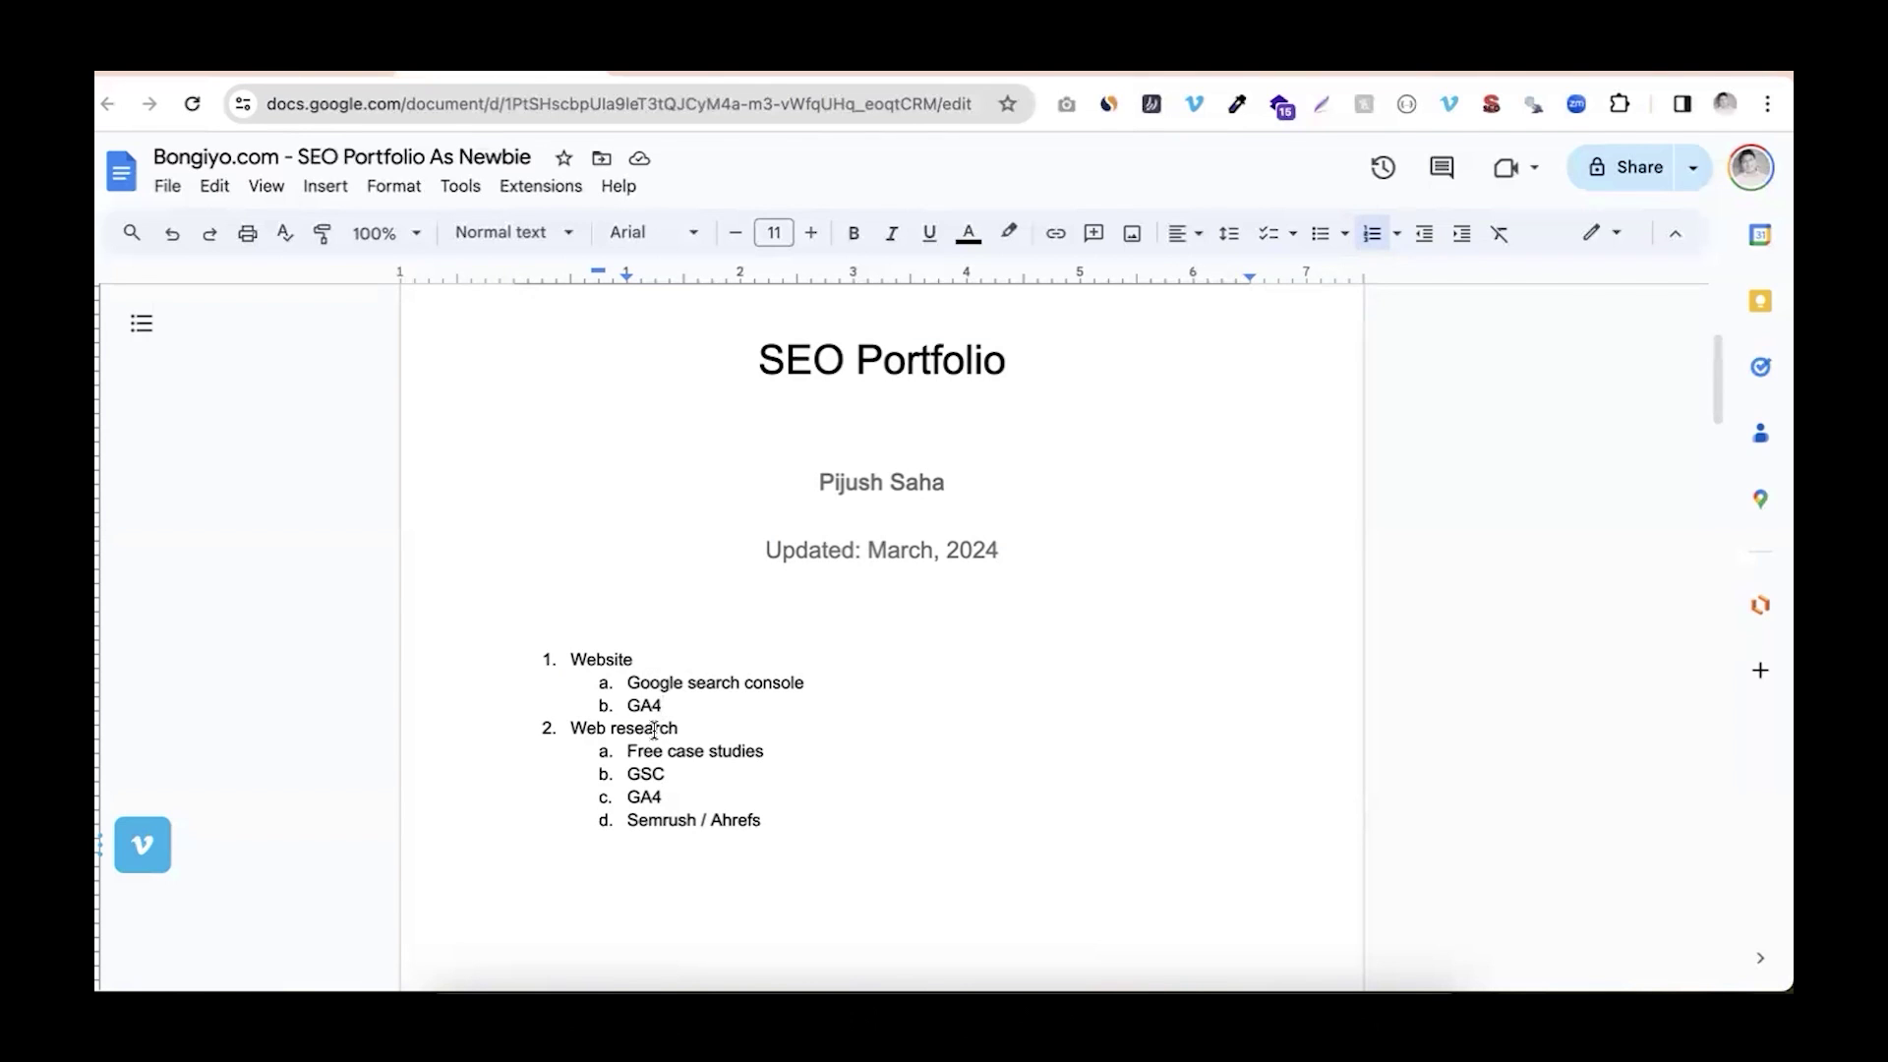
{"action": "left_click_drag", "start_coordinate": [547, 660], "coordinate": [788, 822]}
{"action": "key", "text": "BackSpace"}
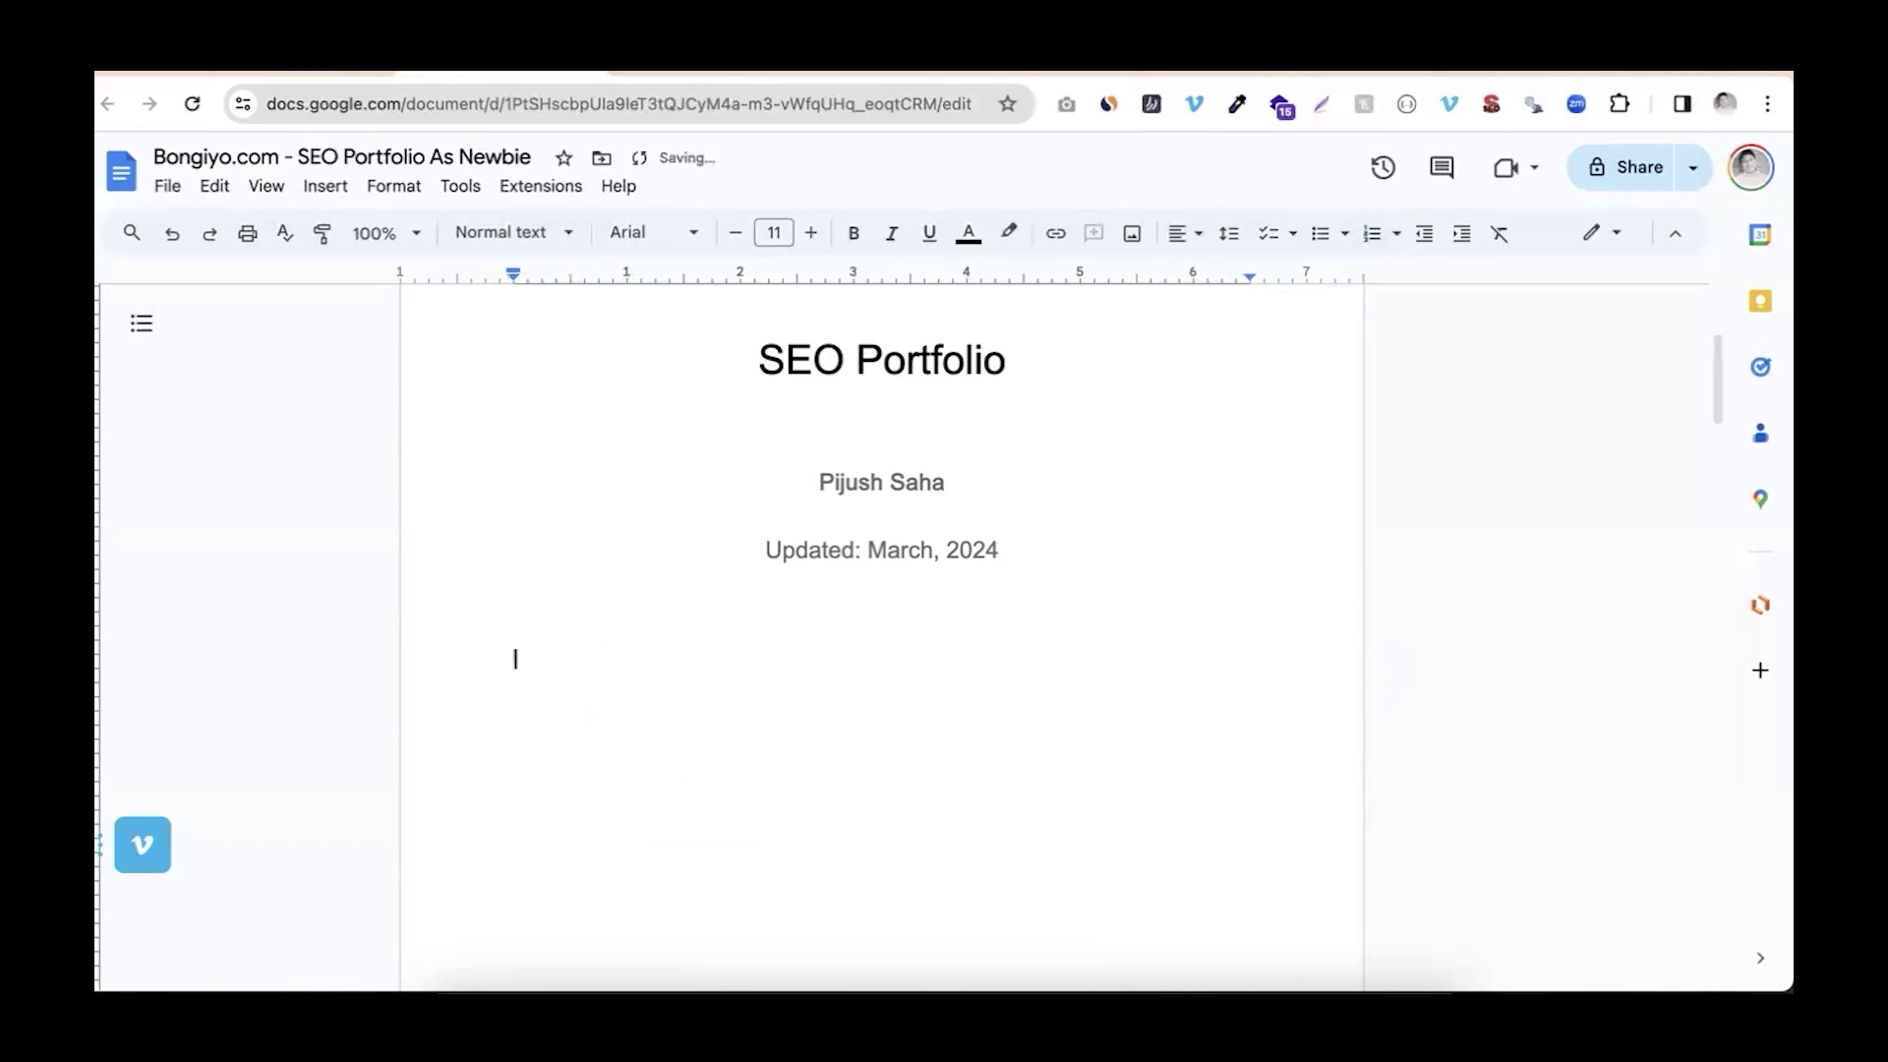
Examine the Case 1: Fashion E-Commerce introduction and its website type, industry, CMS and number-of-pages details
{"action": "scroll", "coordinate": [881, 639], "scroll_direction": "down", "scroll_amount": 10}
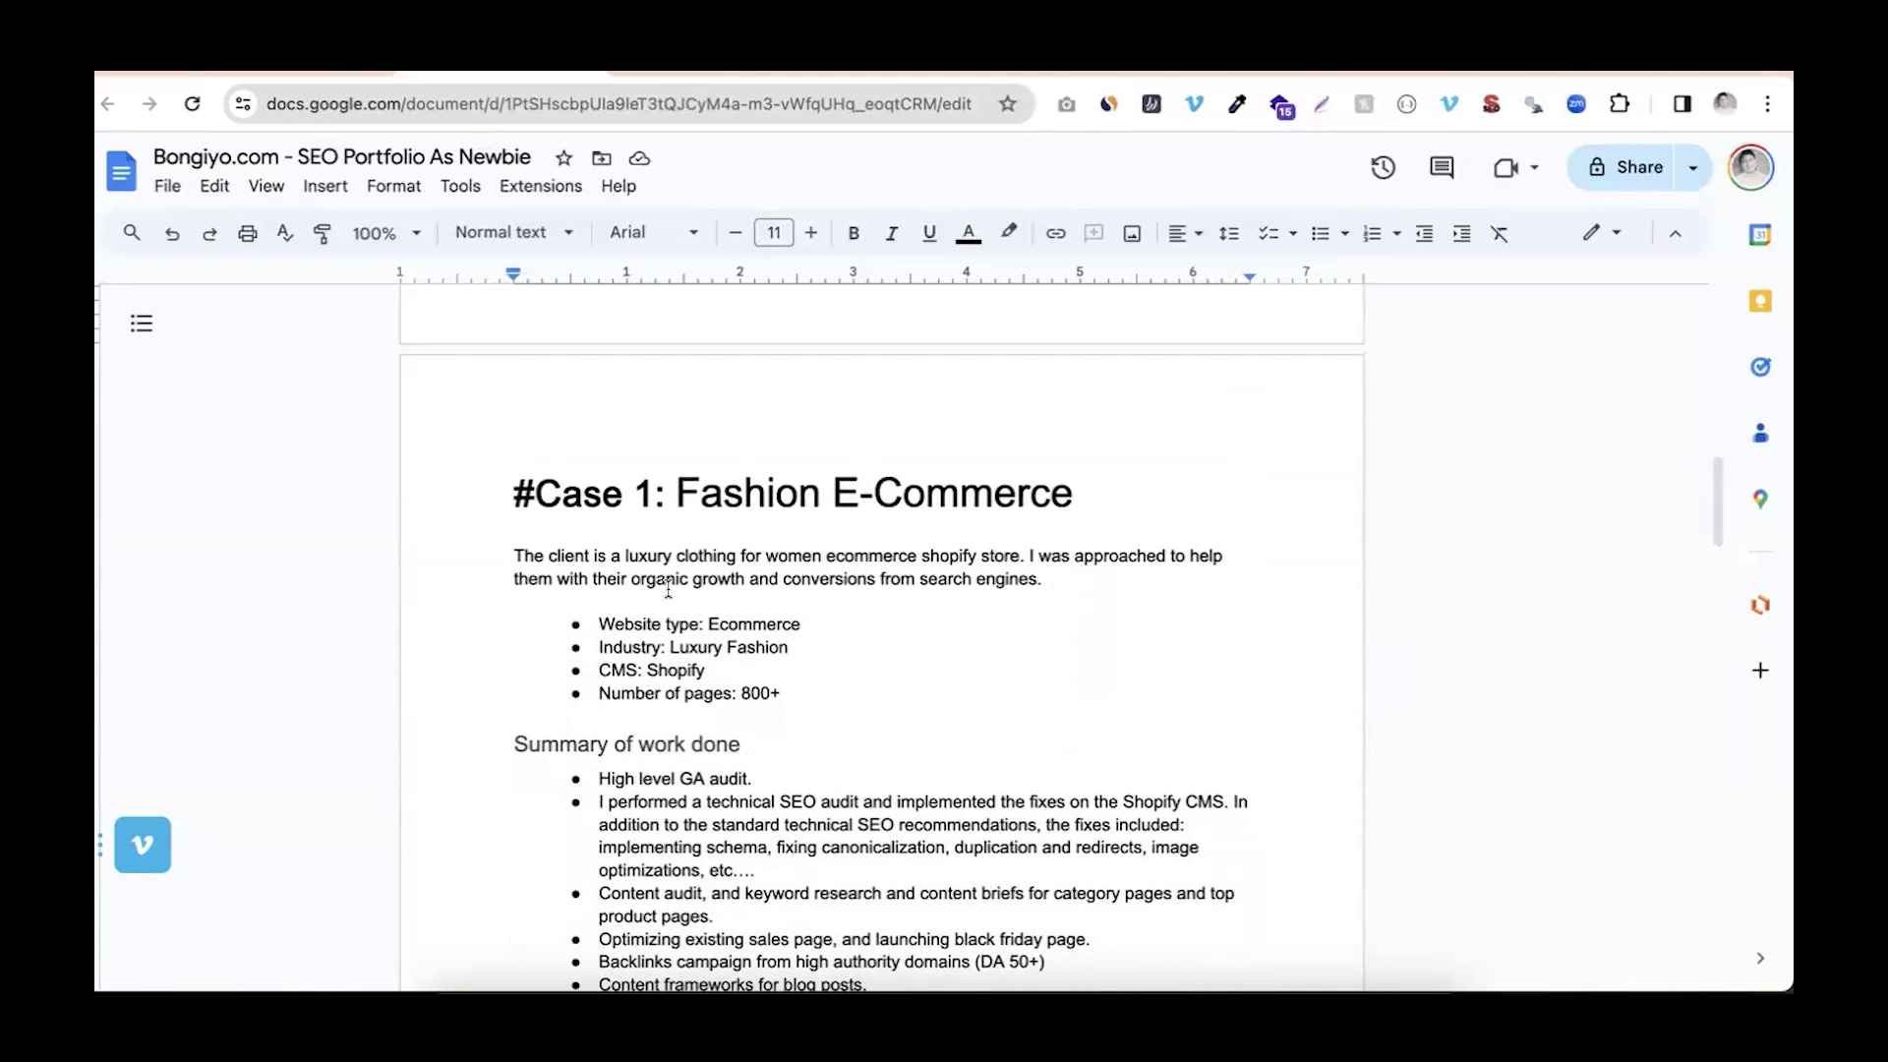
{"action": "scroll", "coordinate": [668, 588], "scroll_direction": "down", "scroll_amount": 1}
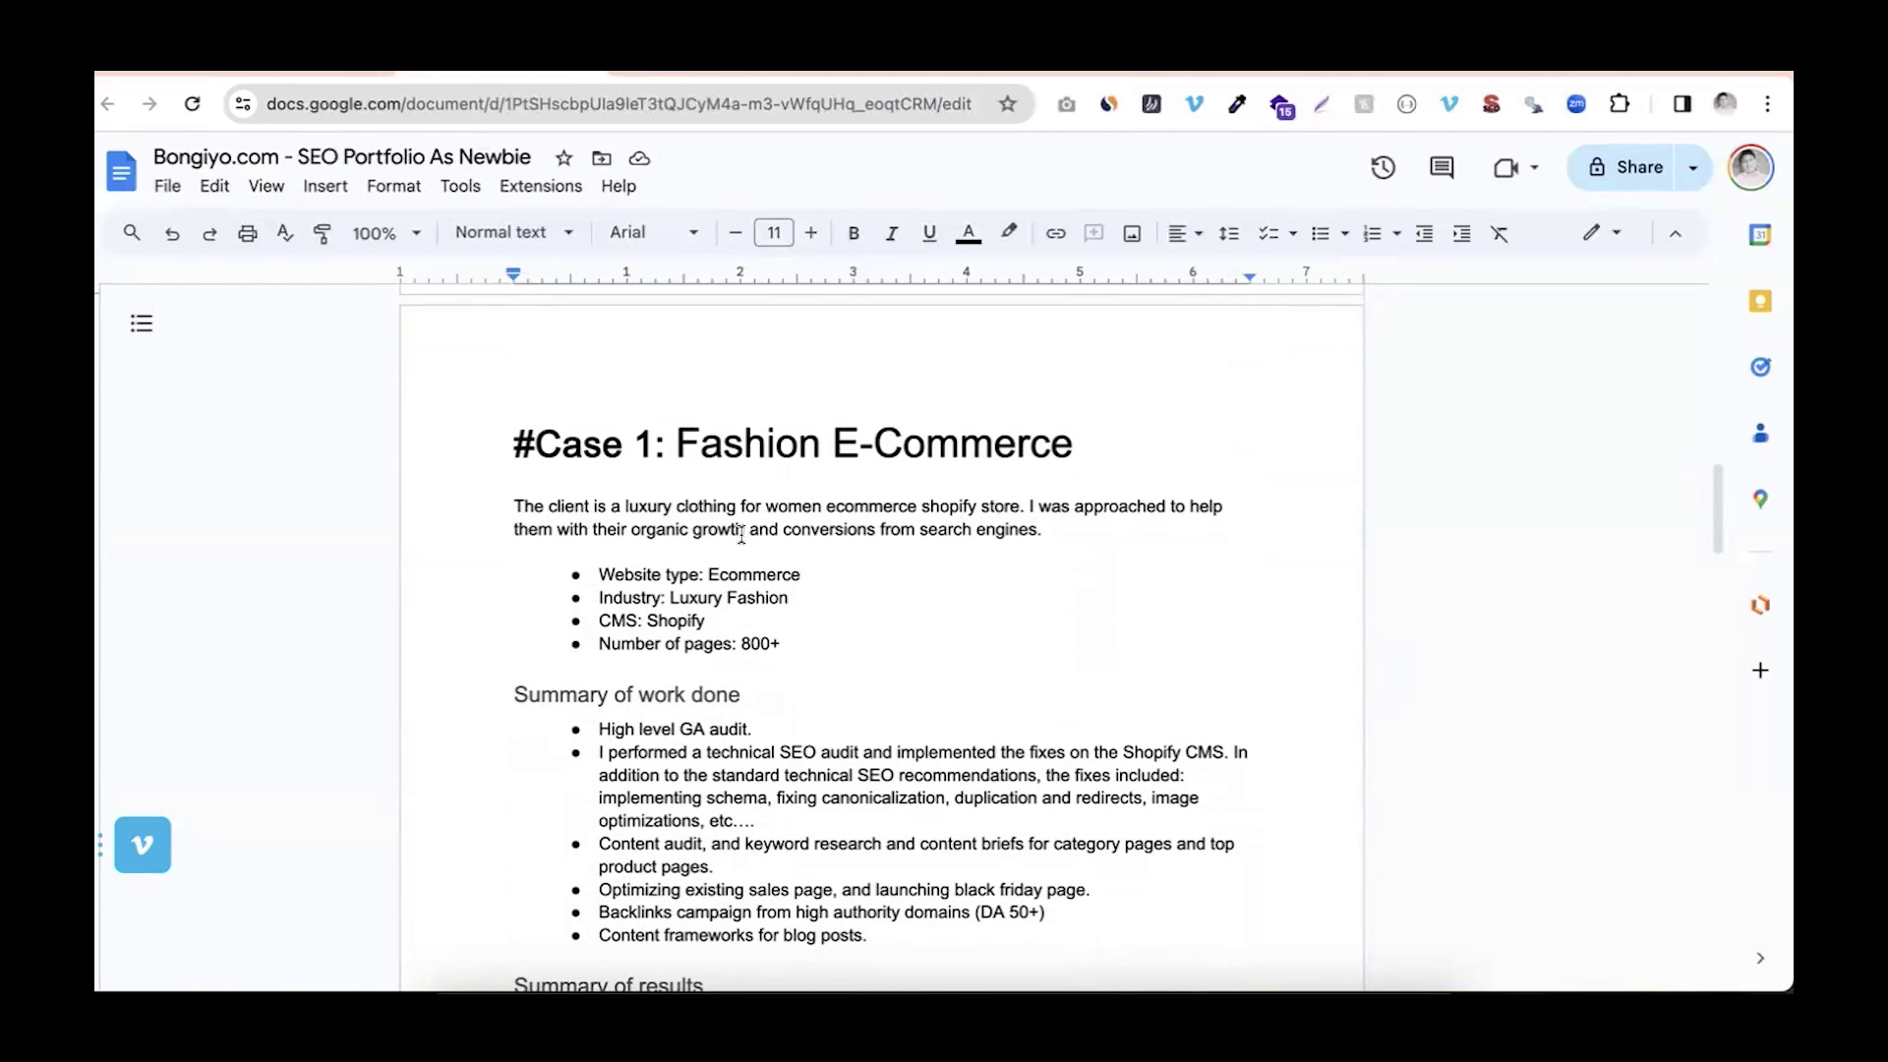
{"action": "scroll", "coordinate": [779, 530], "scroll_direction": "down", "scroll_amount": 1}
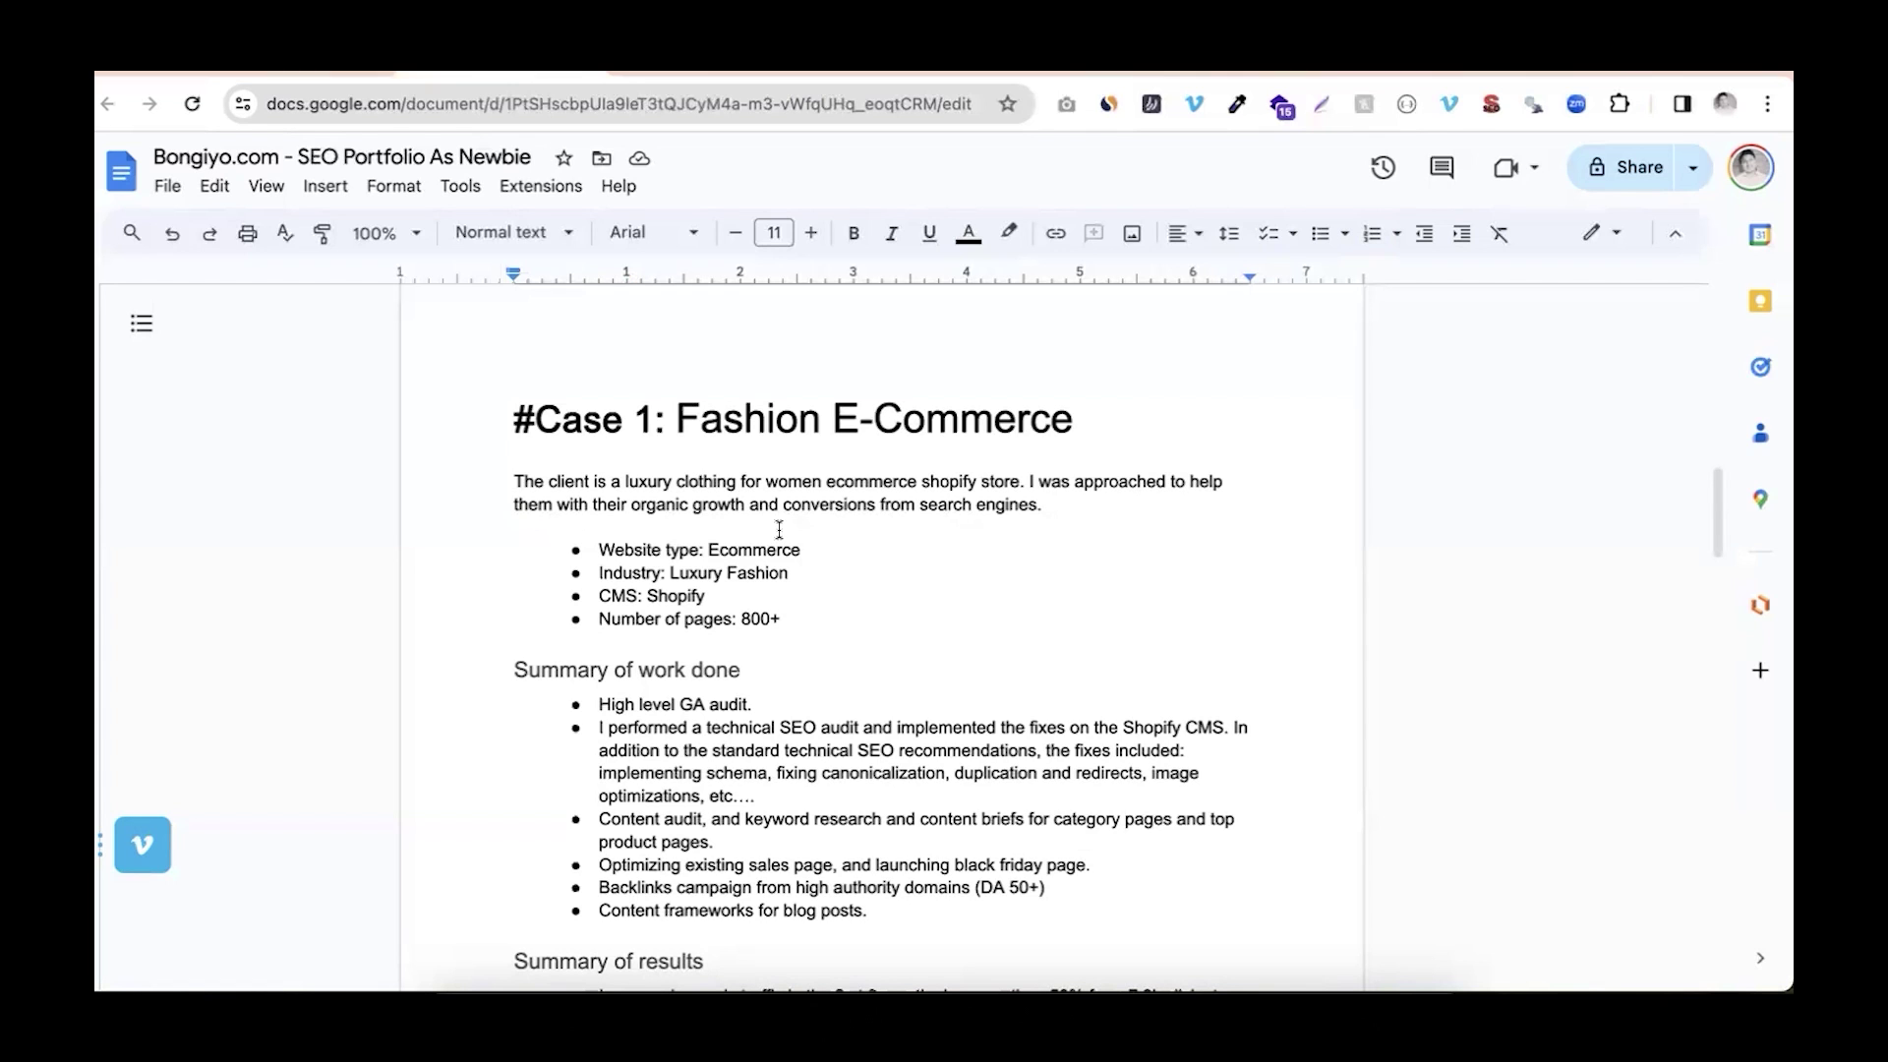
{"action": "scroll", "coordinate": [779, 531], "scroll_direction": "down", "scroll_amount": 1}
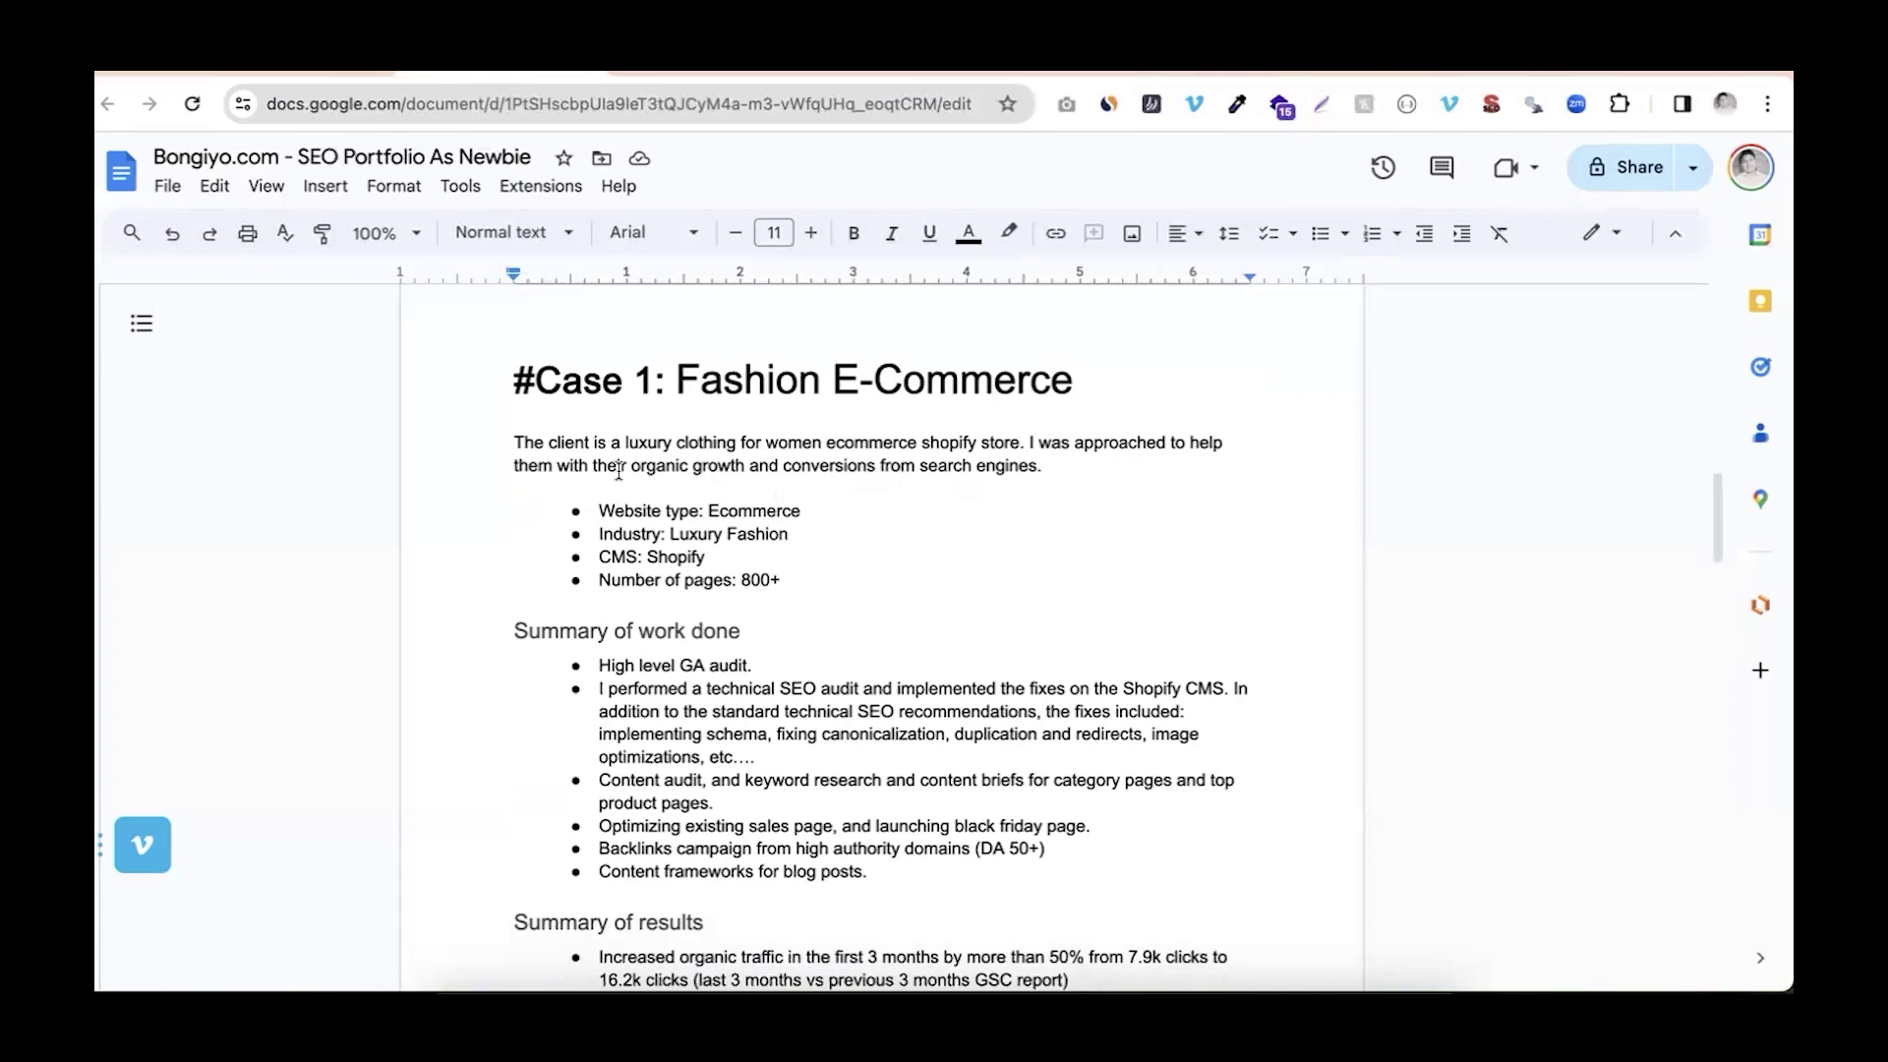
{"action": "left_click_drag", "start_coordinate": [652, 510], "coordinate": [756, 511]}
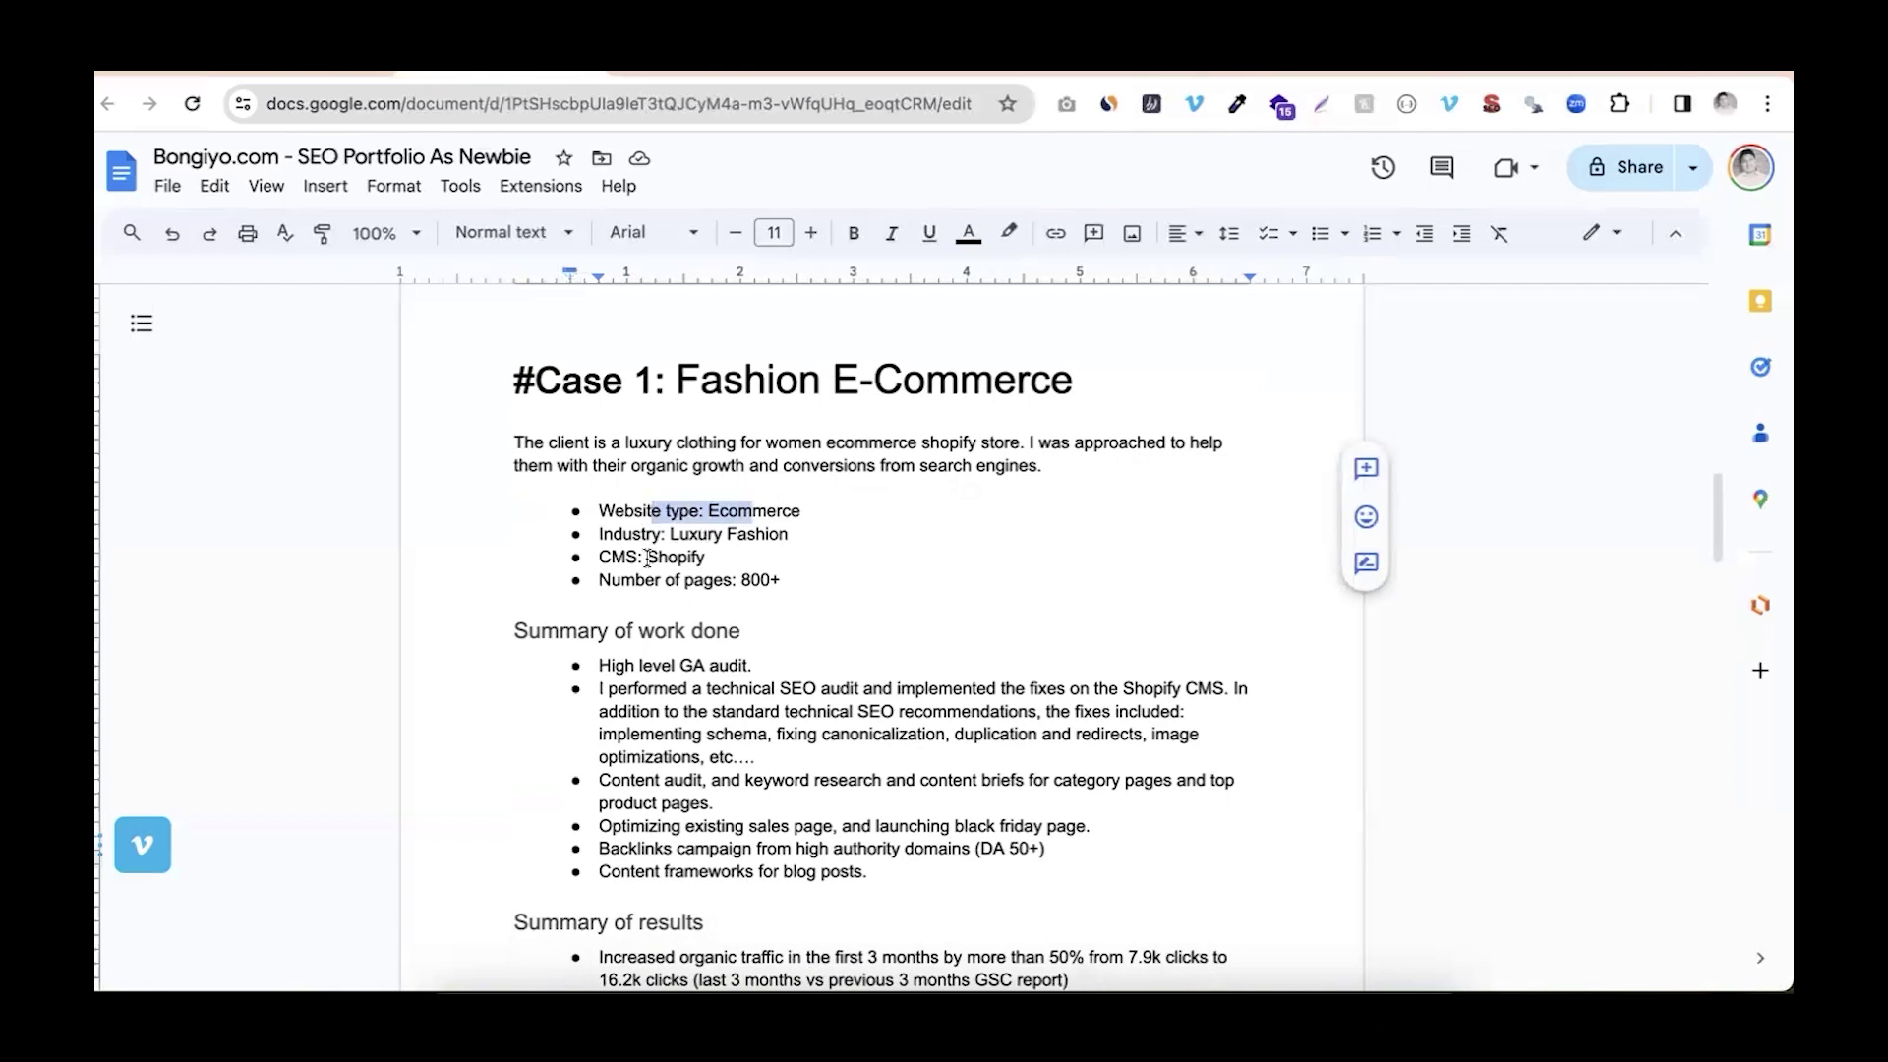
{"action": "left_click_drag", "start_coordinate": [619, 580], "coordinate": [716, 580]}
{"action": "left_click", "coordinate": [715, 581]}
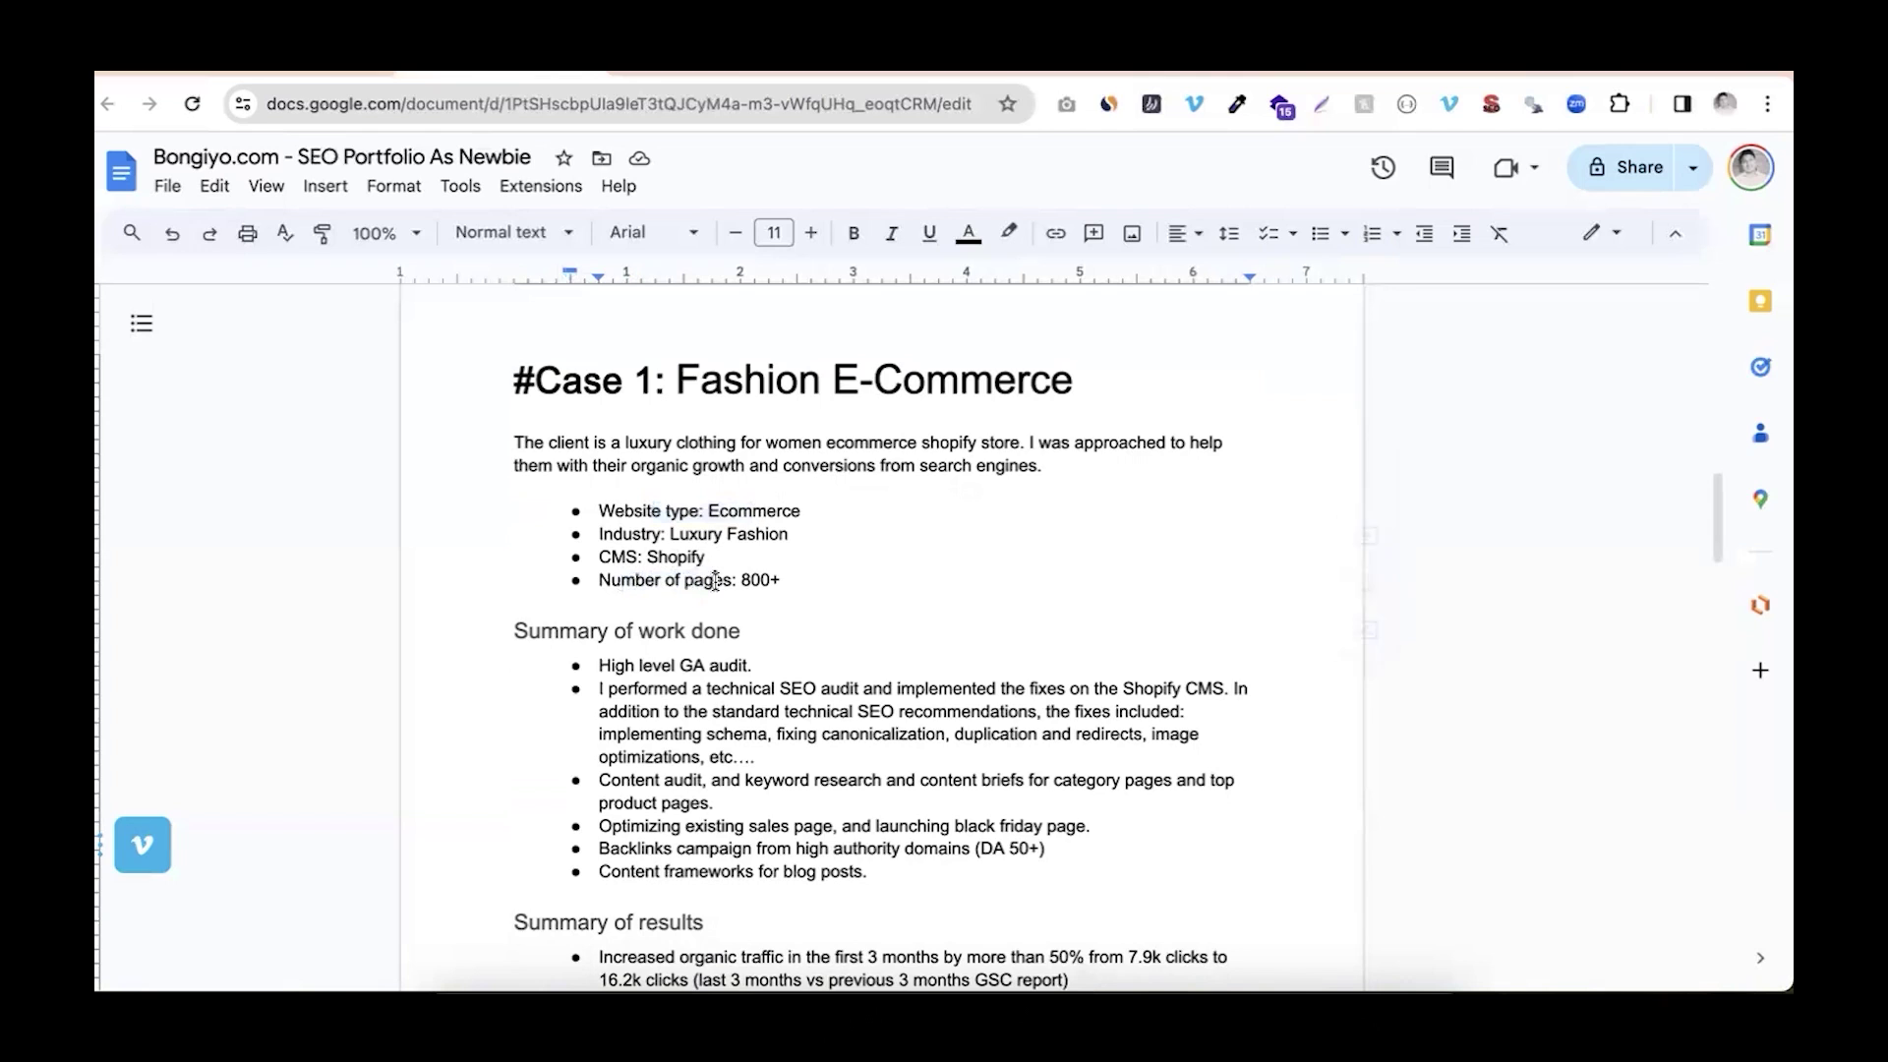
{"action": "left_click_drag", "start_coordinate": [610, 512], "coordinate": [784, 579]}
{"action": "left_click", "coordinate": [783, 579]}
{"action": "left_click_drag", "start_coordinate": [742, 580], "coordinate": [791, 581]}
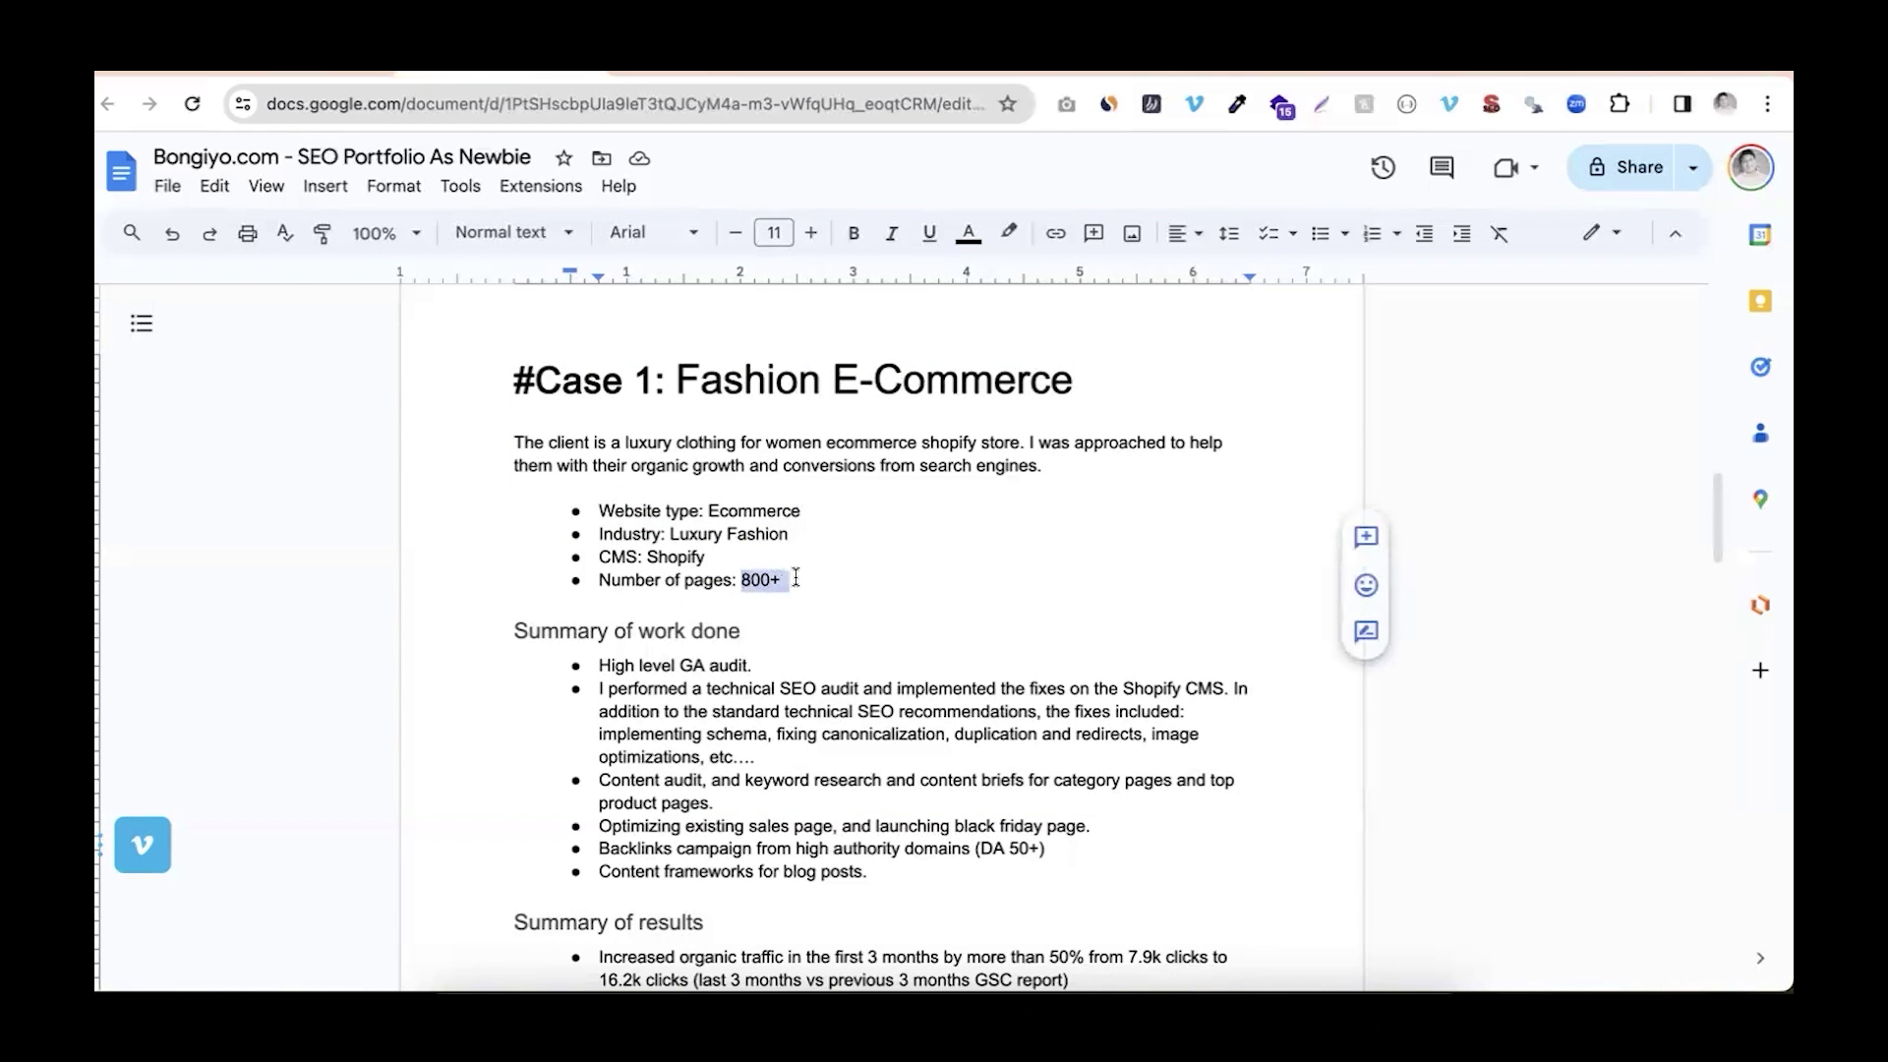
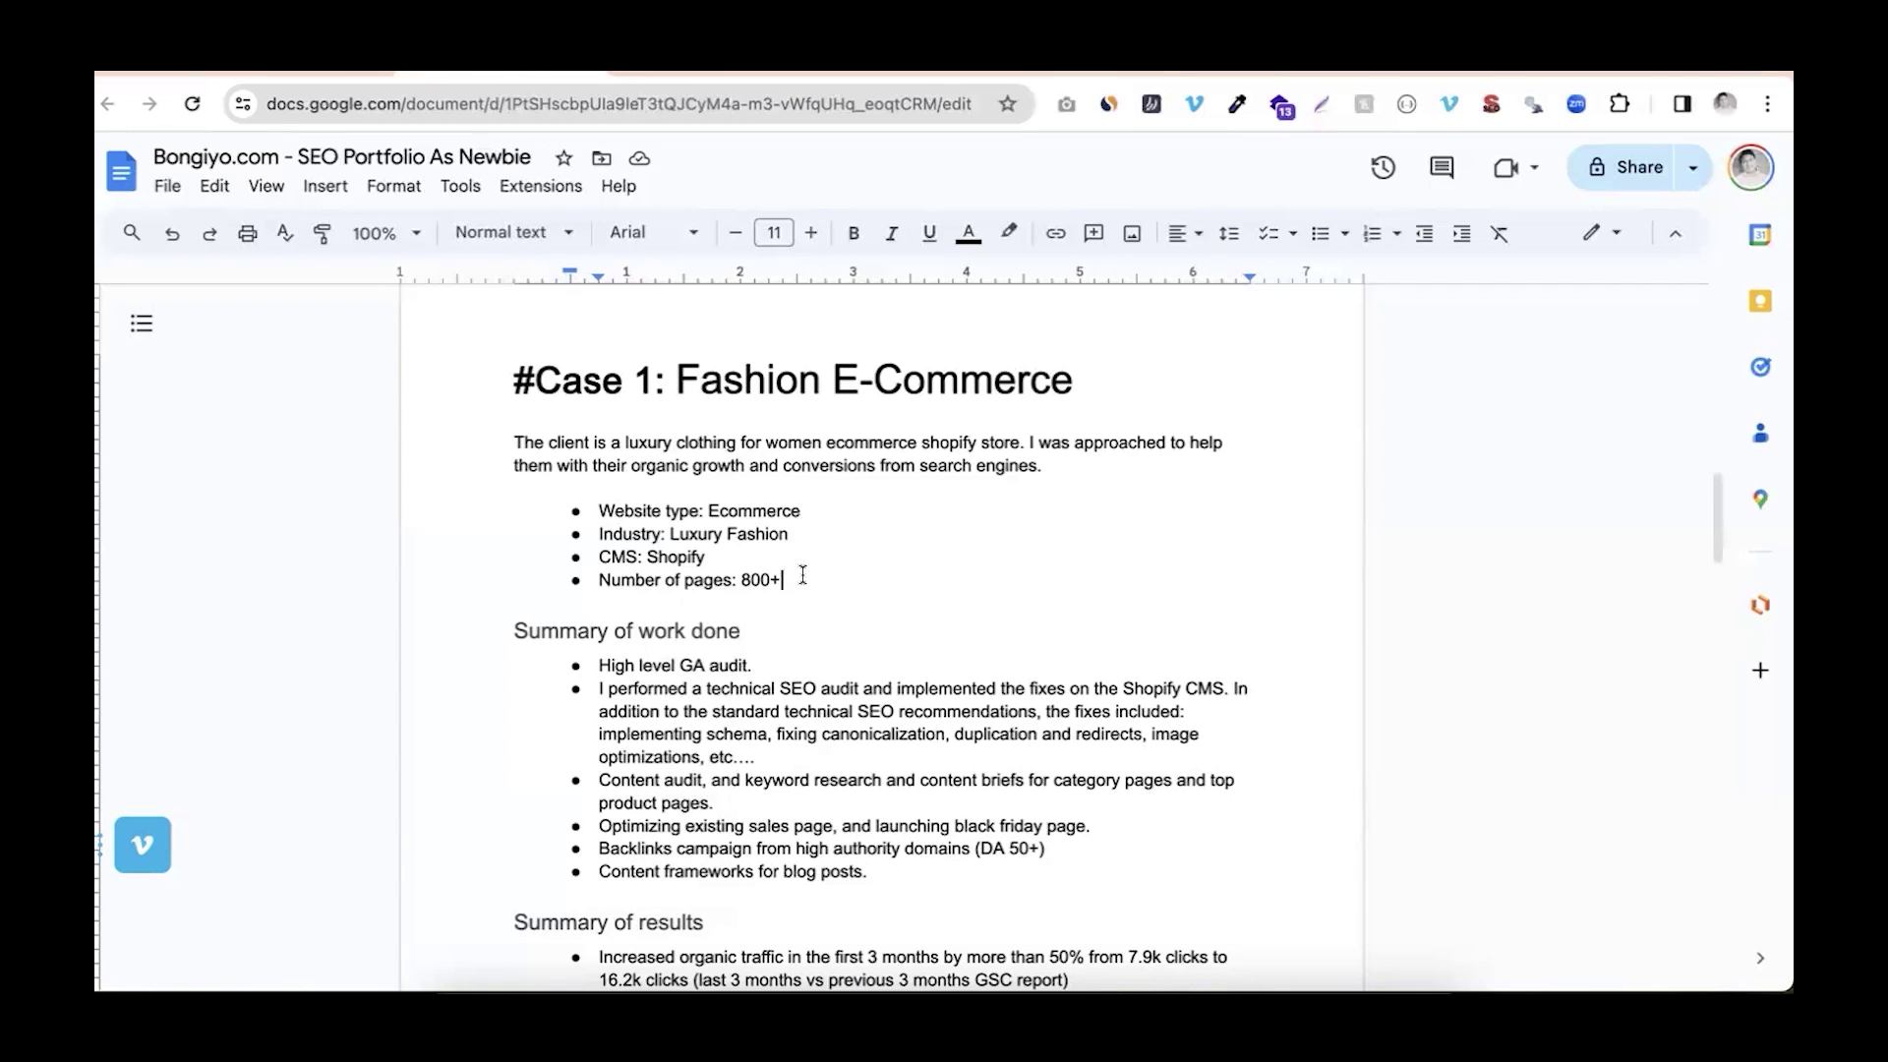
Examine the Summary of work done for Case 1, covering the audits, content work, sales page optimization, backlinks campaign and blog content frameworks
{"action": "scroll", "coordinate": [803, 576], "scroll_direction": "down", "scroll_amount": 2}
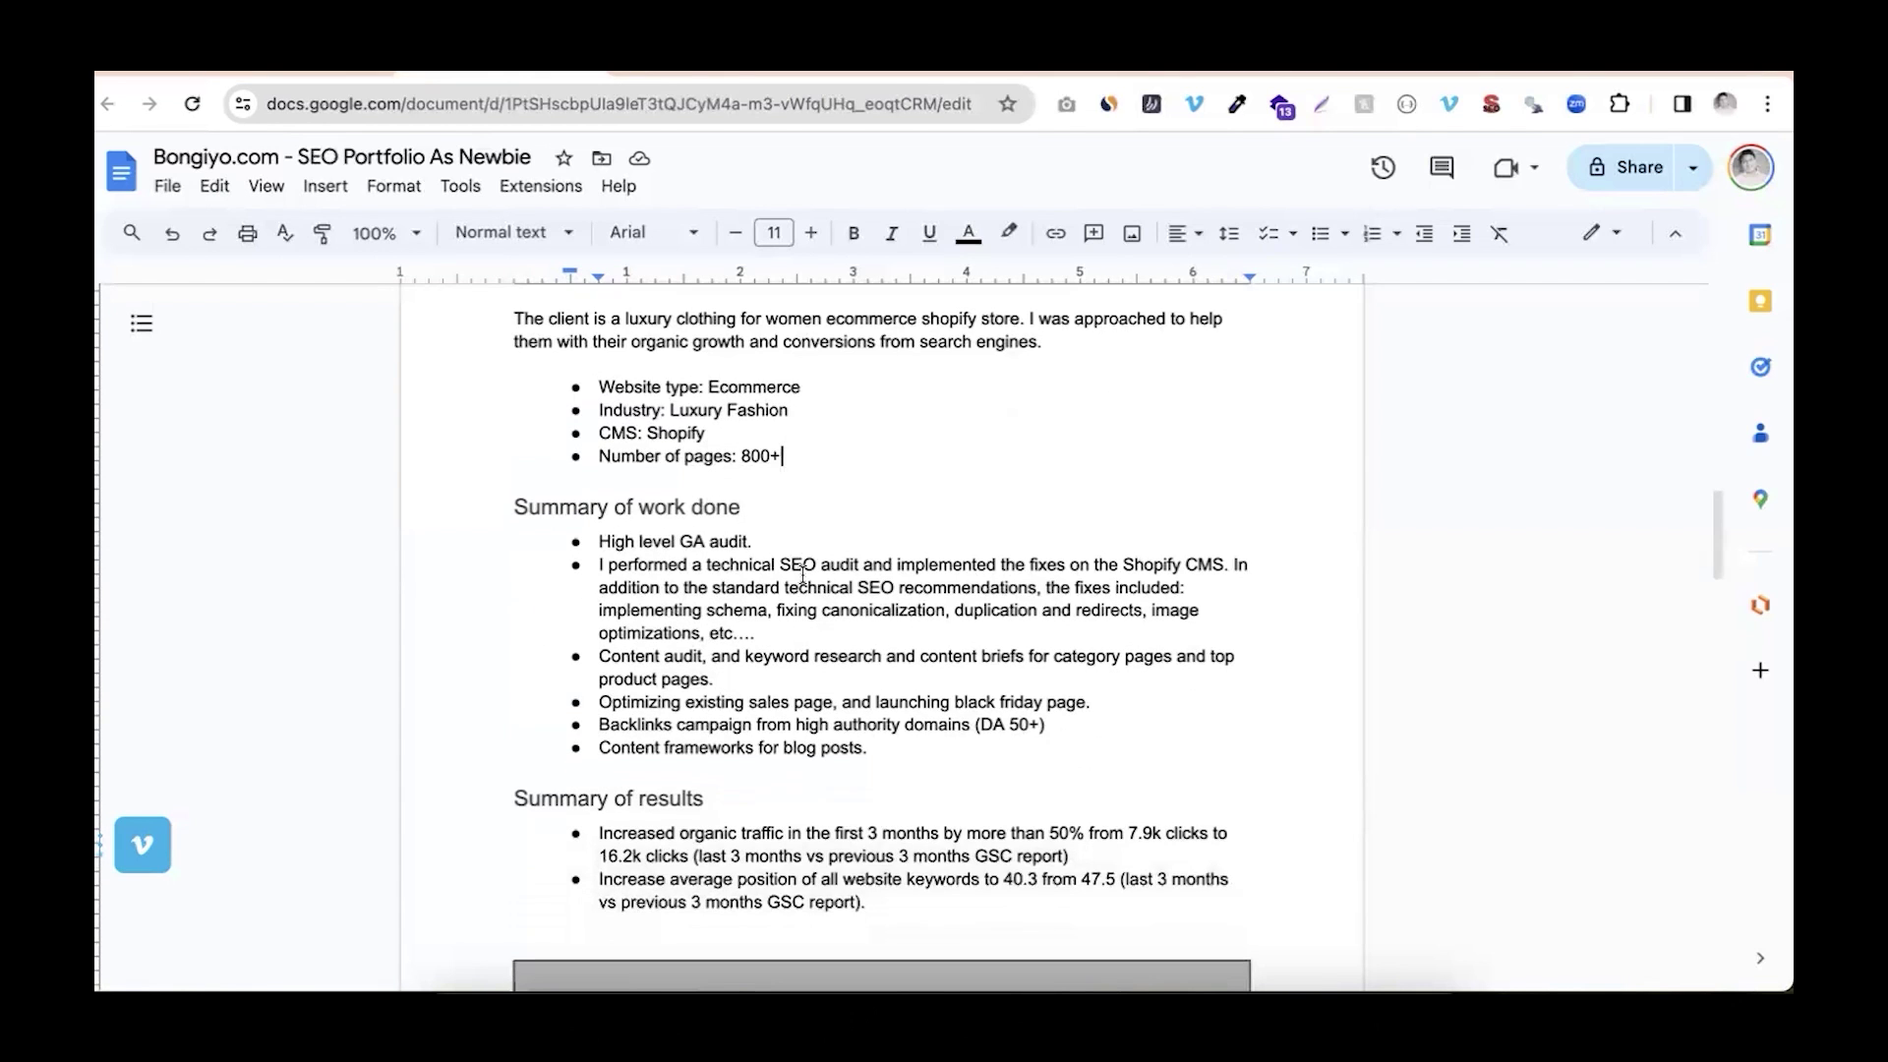
{"action": "left_click_drag", "start_coordinate": [612, 535], "coordinate": [729, 535]}
{"action": "left_click", "coordinate": [724, 534]}
{"action": "scroll", "coordinate": [621, 562], "scroll_direction": "down", "scroll_amount": 1}
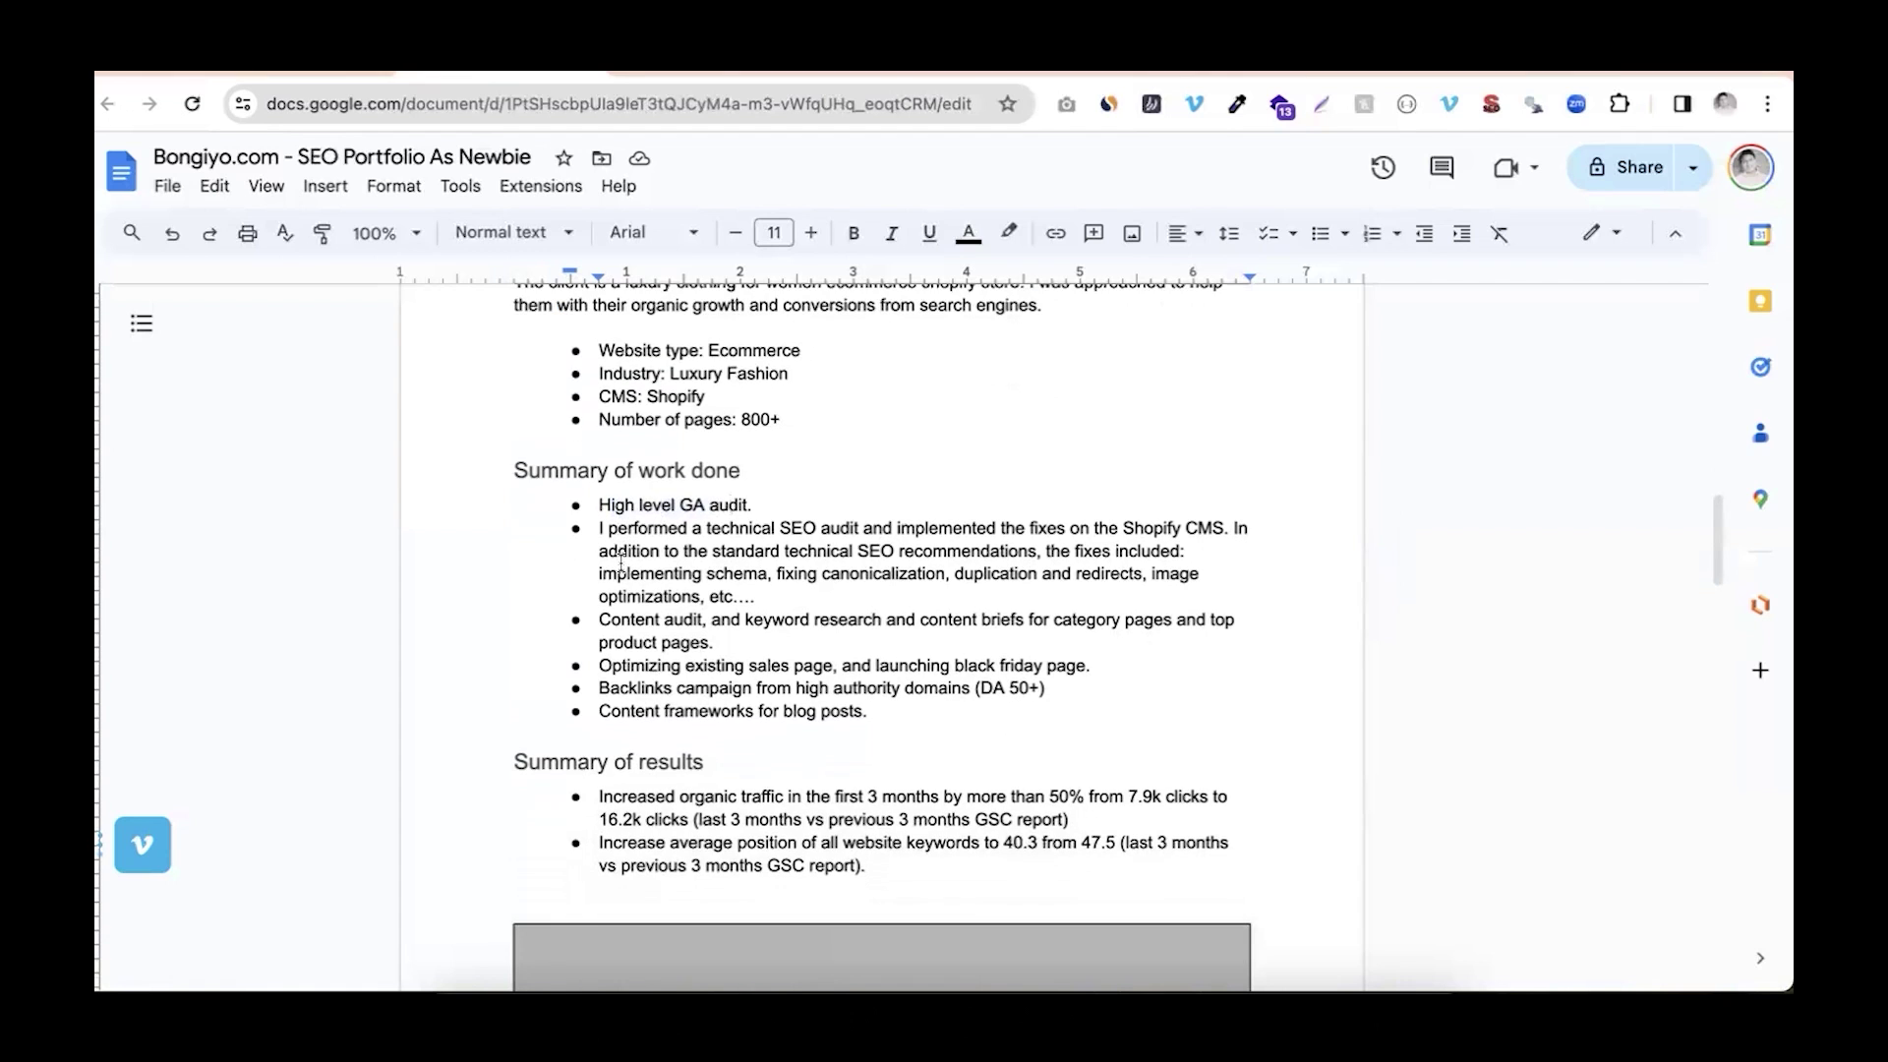
{"action": "left_click_drag", "start_coordinate": [718, 530], "coordinate": [890, 488]}
{"action": "scroll", "coordinate": [923, 534], "scroll_direction": "down", "scroll_amount": 2}
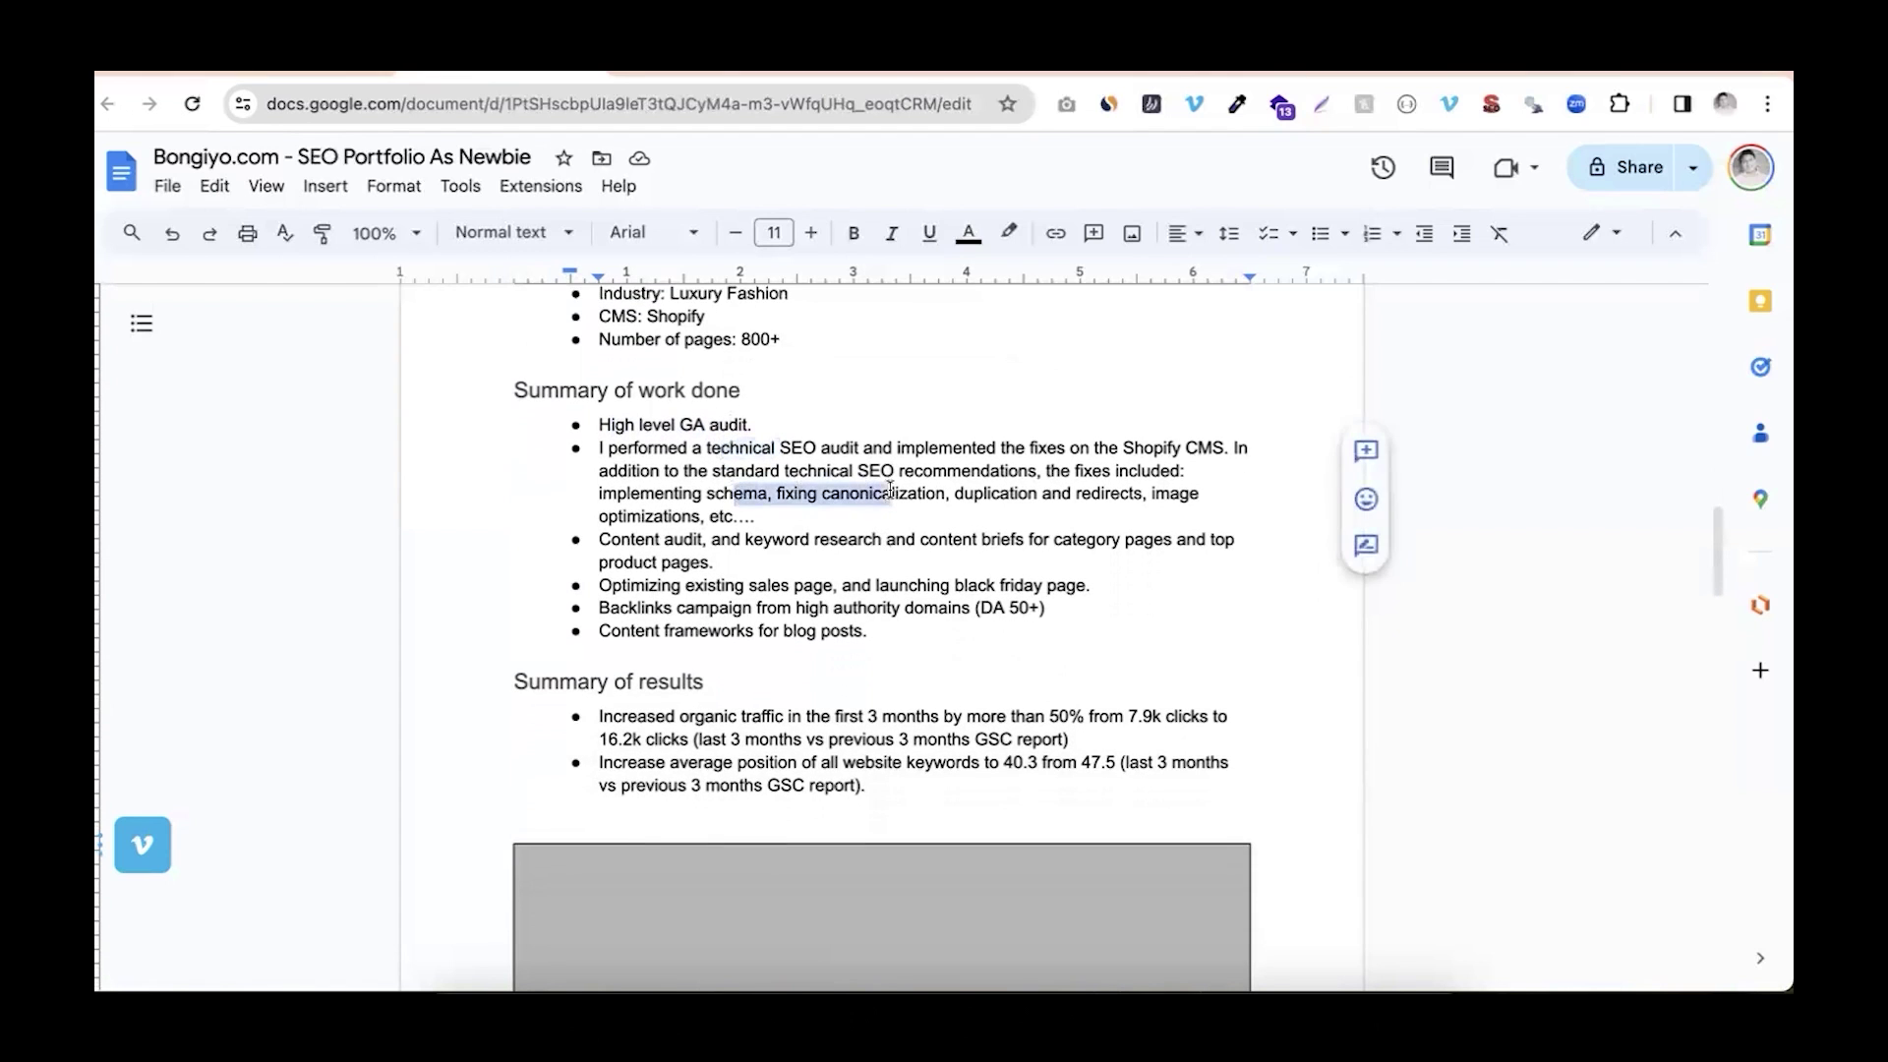
{"action": "left_click_drag", "start_coordinate": [602, 539], "coordinate": [765, 539]}
{"action": "left_click", "coordinate": [766, 539]}
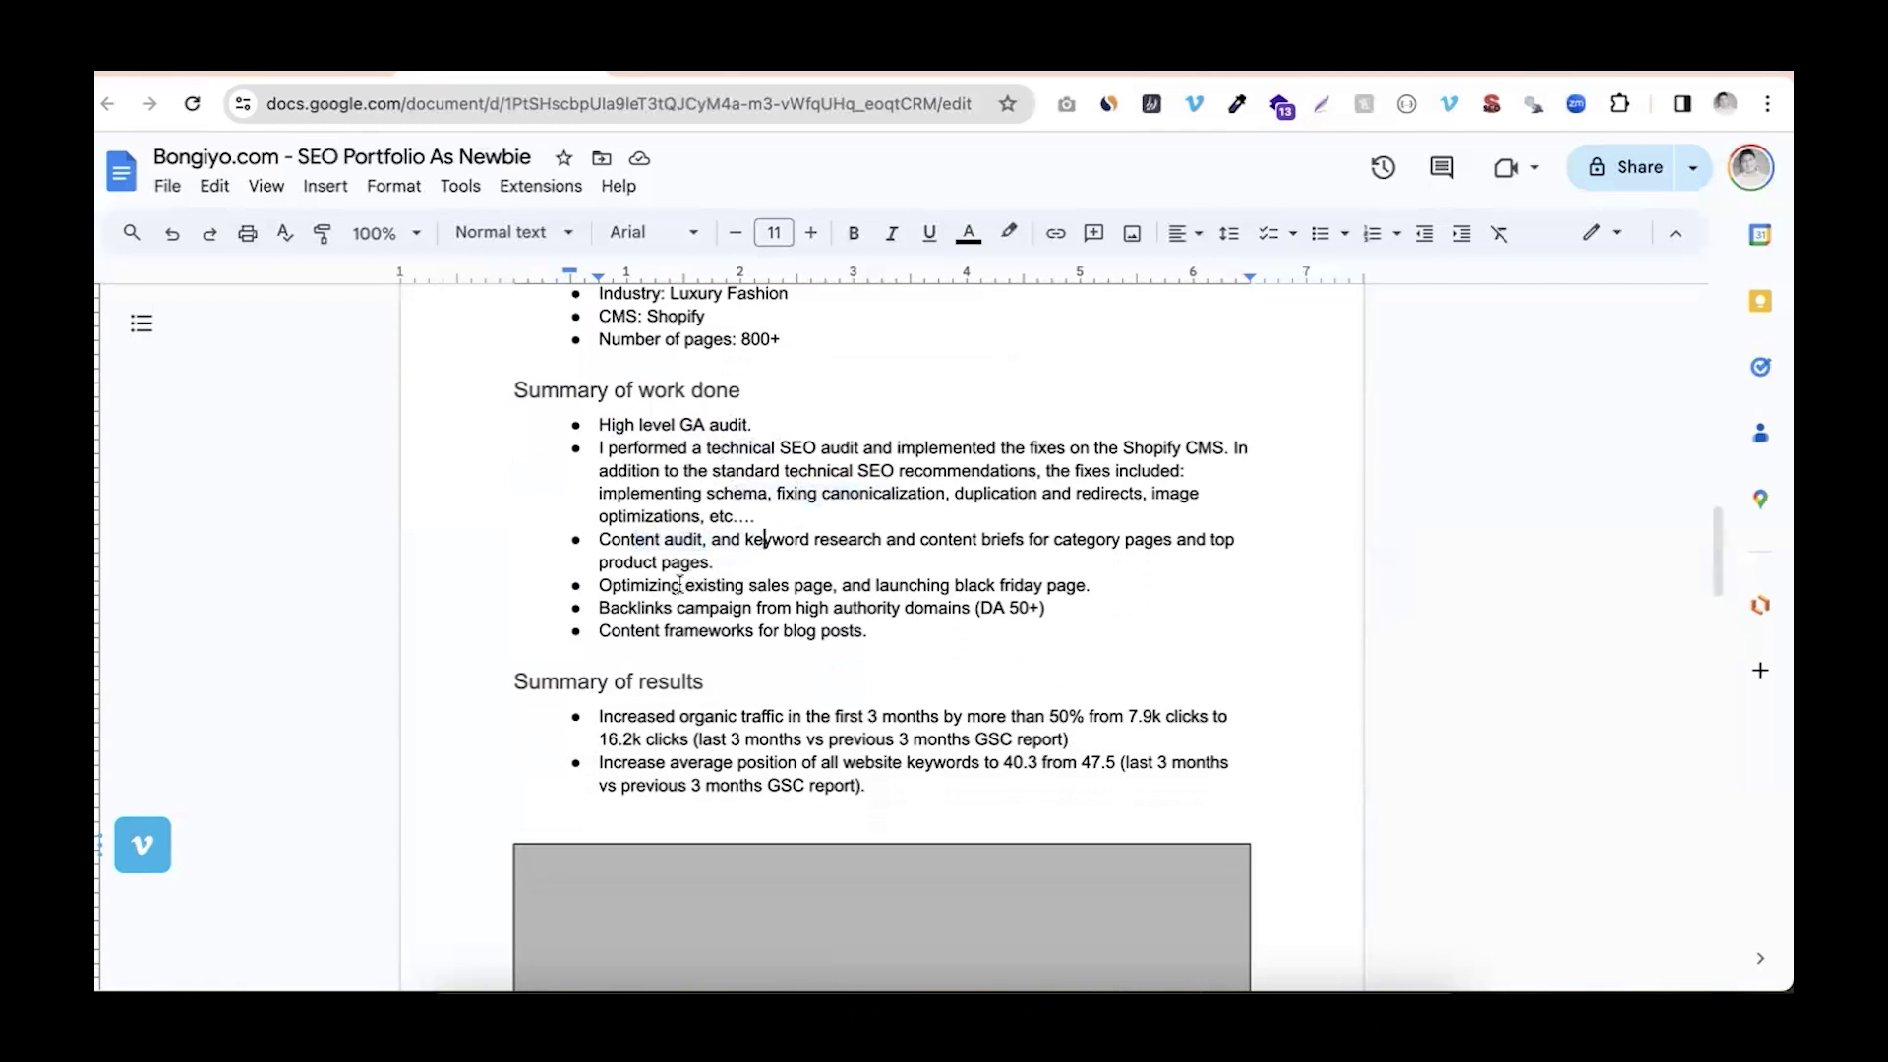
{"action": "left_click_drag", "start_coordinate": [629, 587], "coordinate": [777, 587]}
{"action": "left_click", "coordinate": [777, 587]}
{"action": "scroll", "coordinate": [773, 590], "scroll_direction": "down", "scroll_amount": 1}
{"action": "left_click_drag", "start_coordinate": [646, 571], "coordinate": [812, 570]}
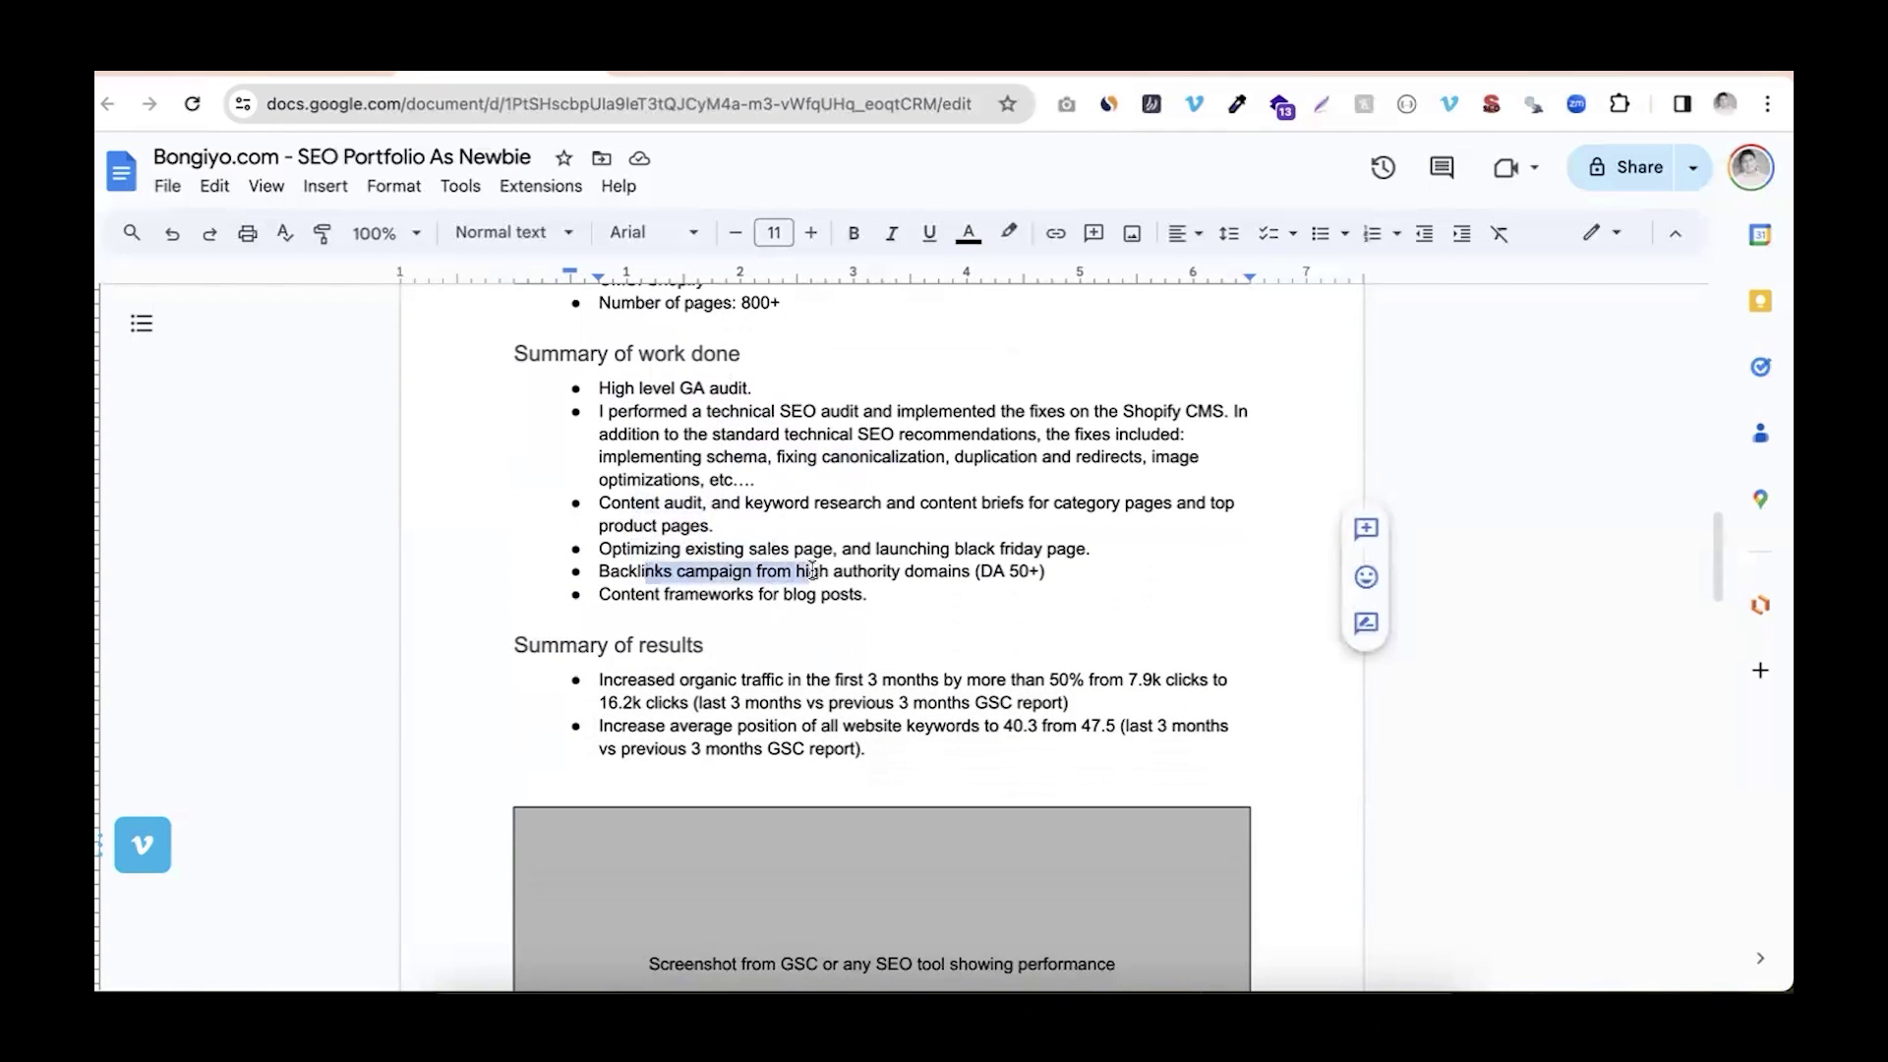
{"action": "left_click", "coordinate": [749, 570]}
{"action": "left_click_drag", "start_coordinate": [653, 594], "coordinate": [758, 594]}
{"action": "left_click", "coordinate": [758, 594]}
{"action": "double_click", "coordinate": [804, 594]}
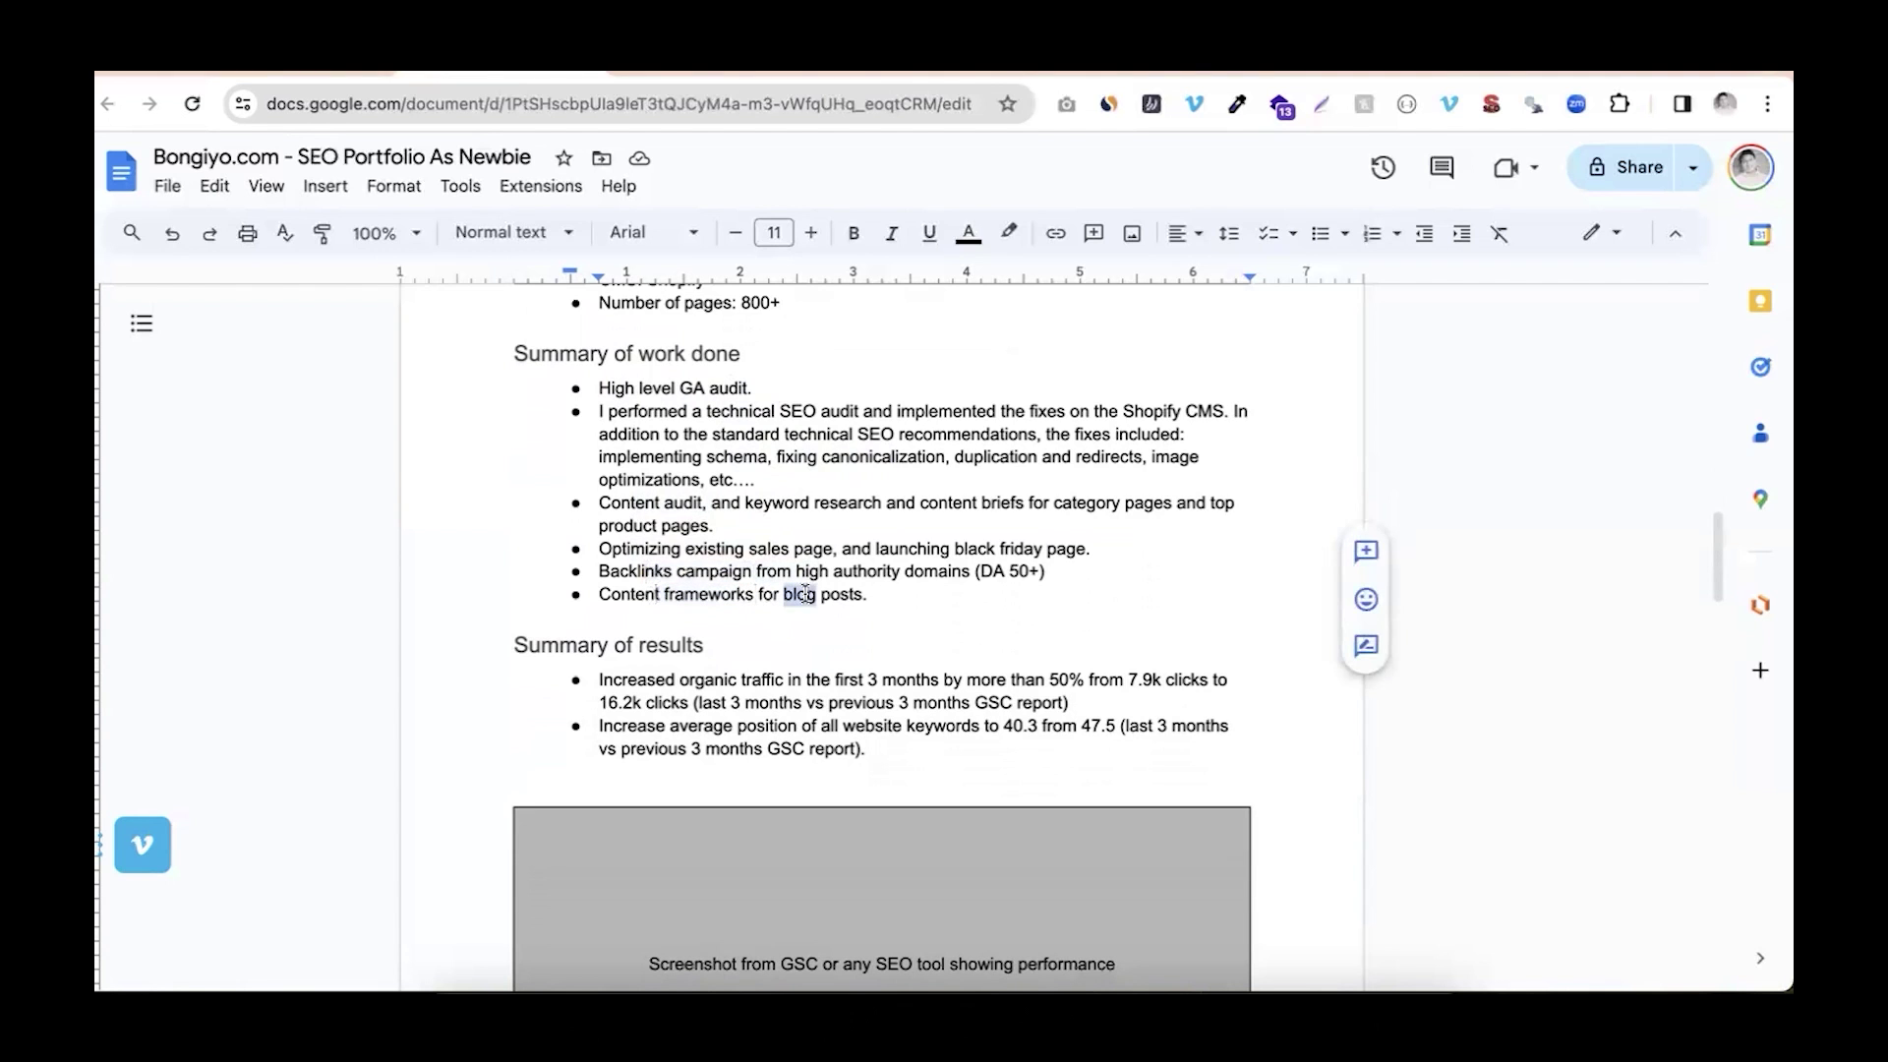
{"action": "scroll", "coordinate": [688, 585], "scroll_direction": "down", "scroll_amount": 2}
{"action": "scroll", "coordinate": [670, 578], "scroll_direction": "up", "scroll_amount": 3}
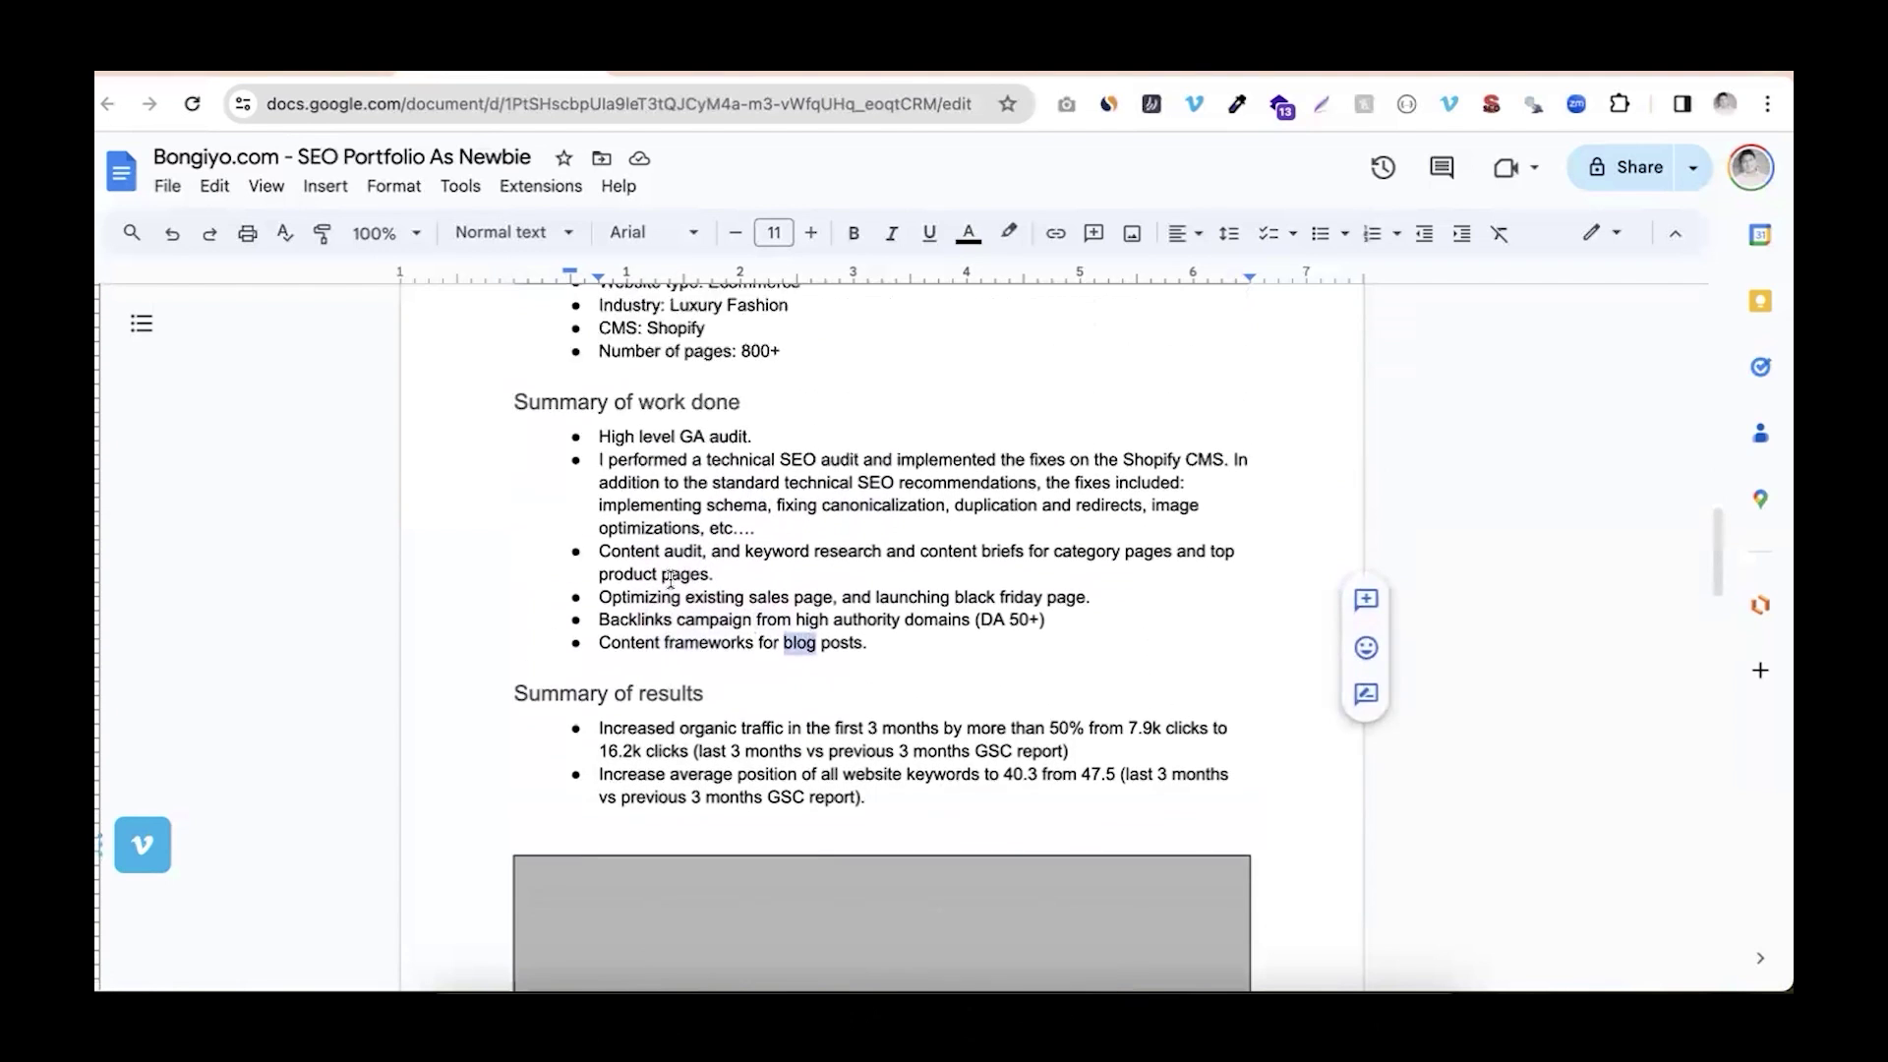
{"action": "left_click_drag", "start_coordinate": [609, 442], "coordinate": [744, 599]}
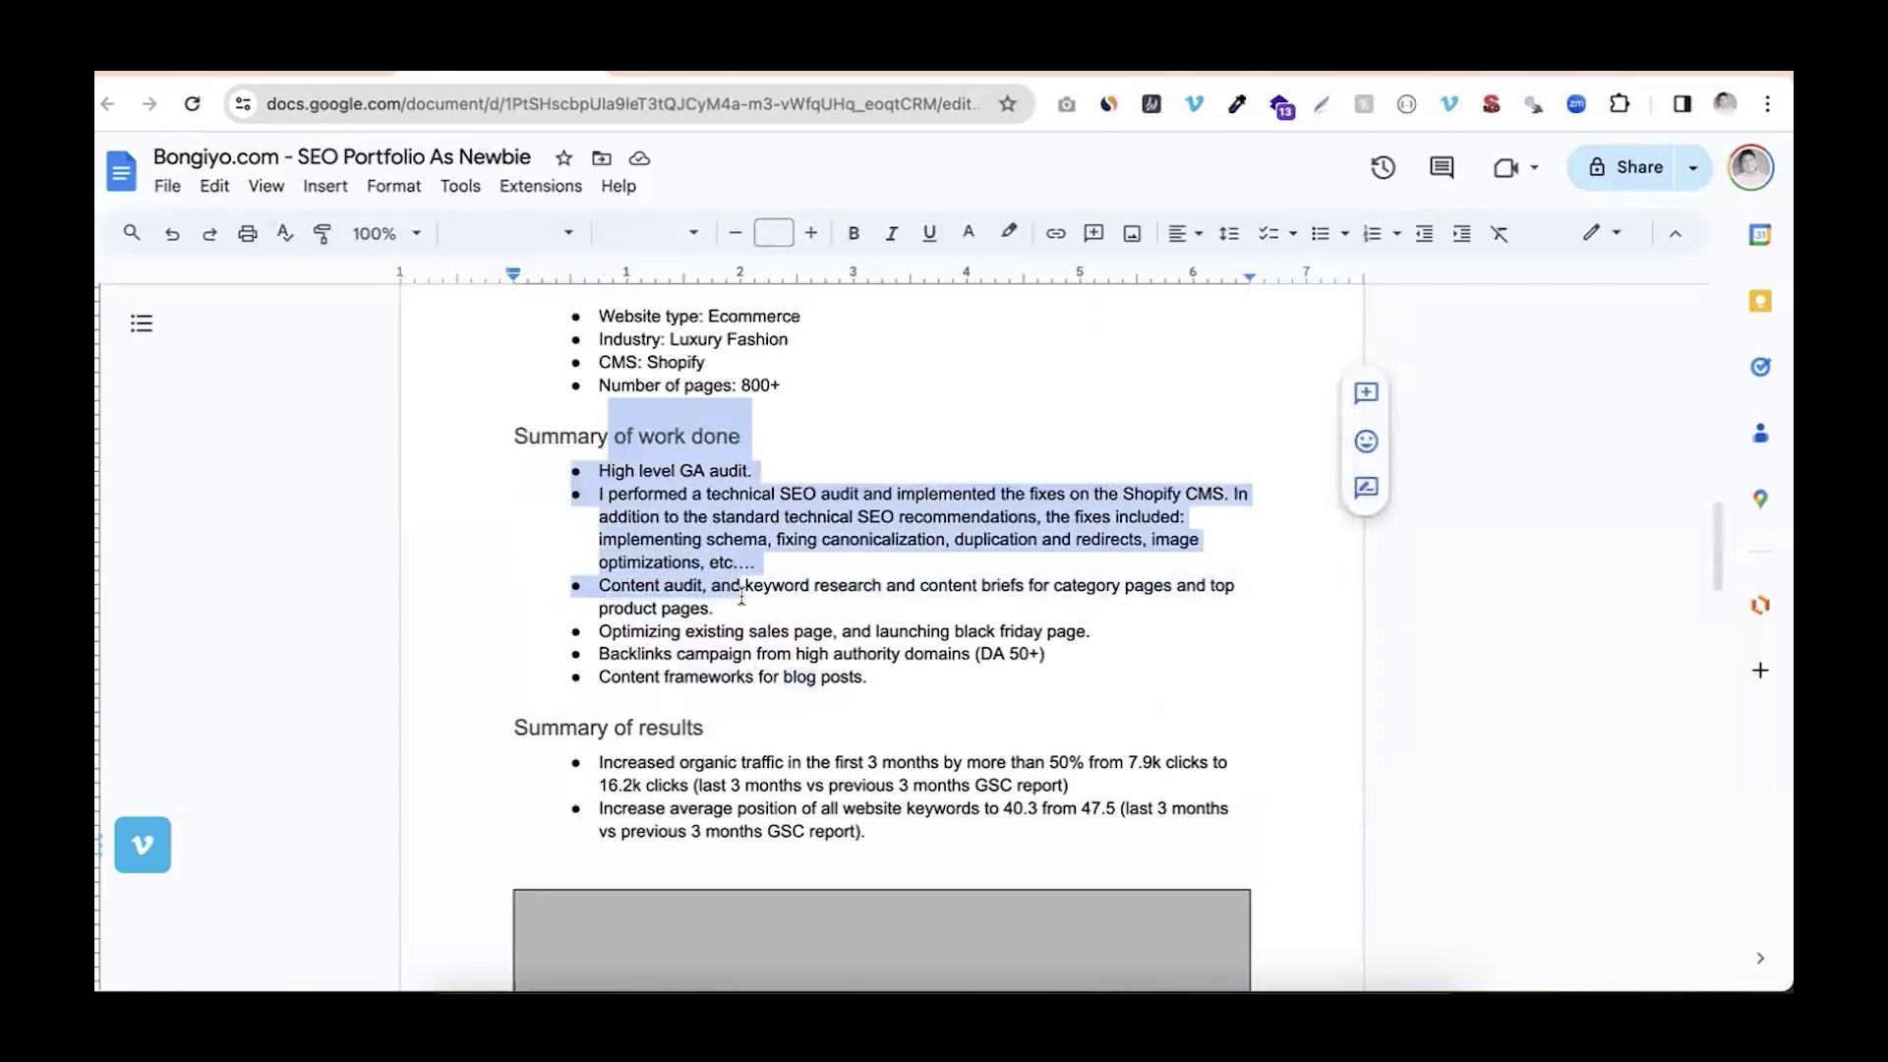
{"action": "left_click", "coordinate": [694, 608]}
{"action": "scroll", "coordinate": [693, 608], "scroll_direction": "down", "scroll_amount": 2}
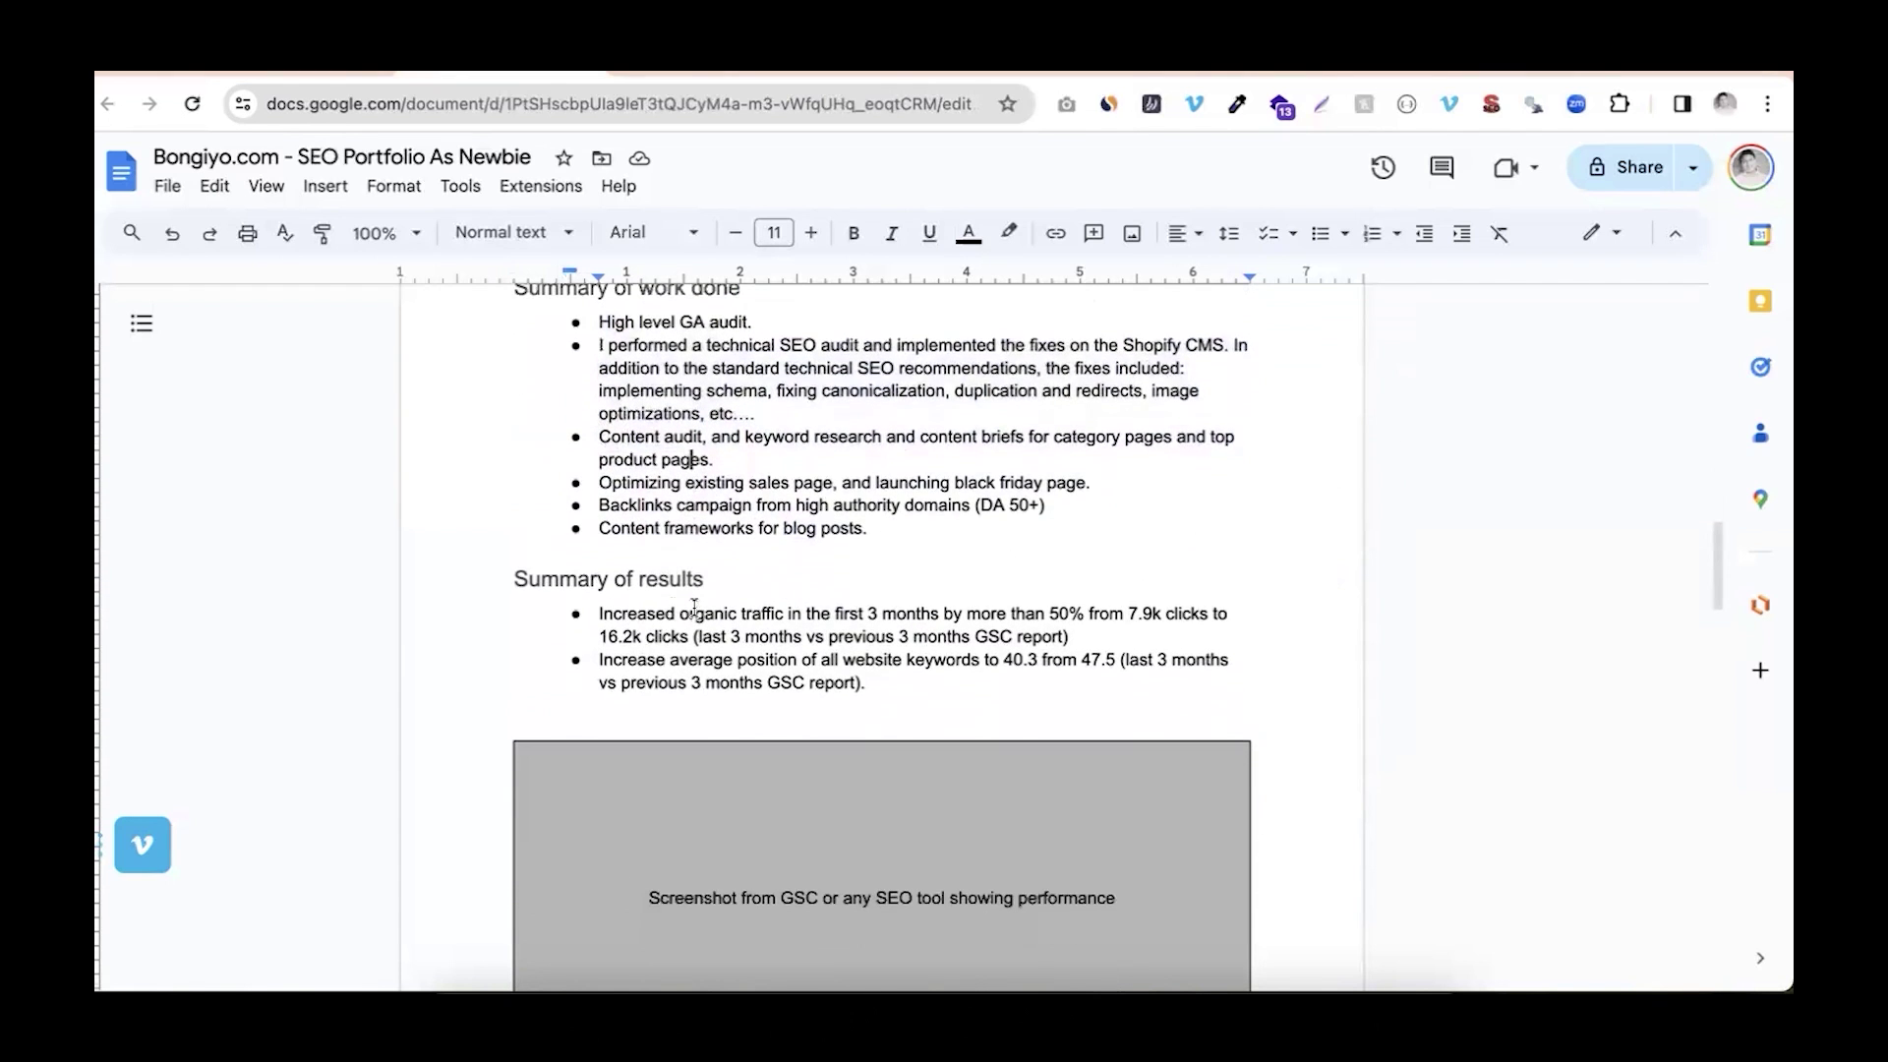
Examine the organic traffic result in Case 1's Summary of results, including its click figures and three-month comparison period
{"action": "left_click_drag", "start_coordinate": [590, 578], "coordinate": [674, 618]}
{"action": "left_click", "coordinate": [674, 616]}
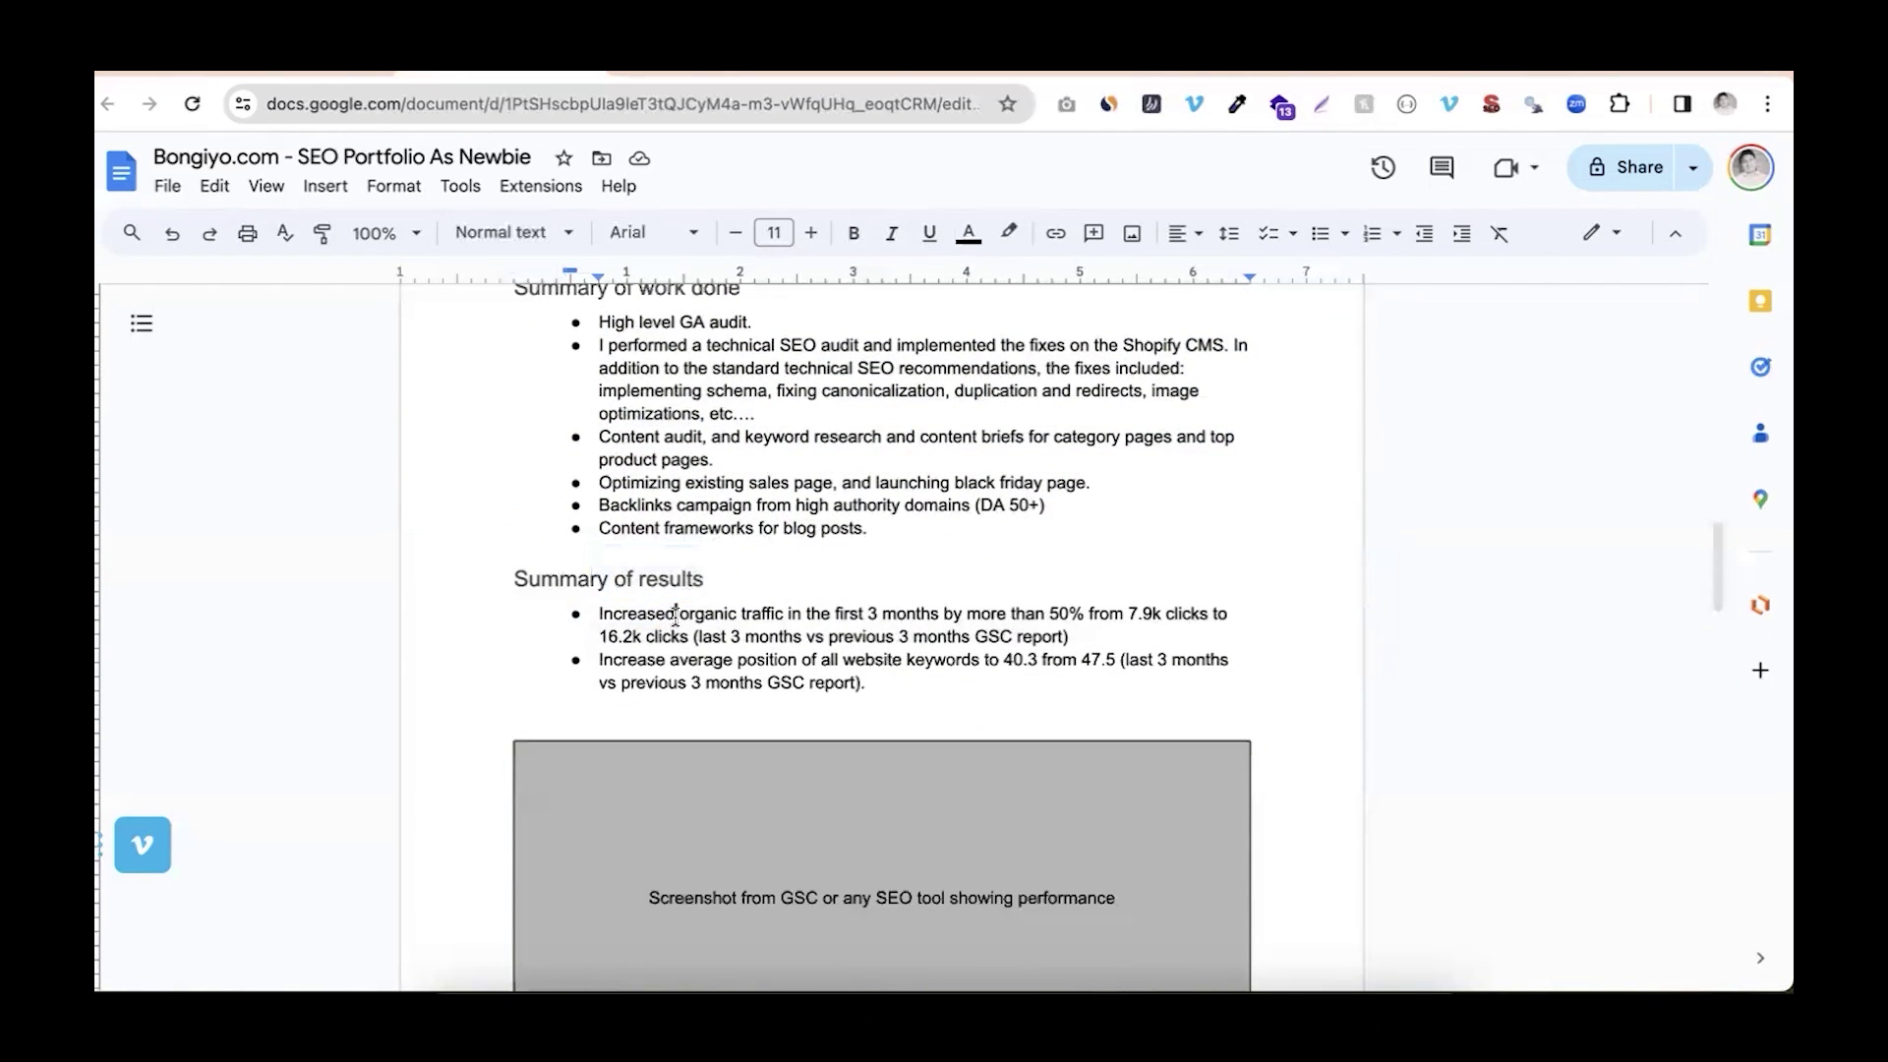
{"action": "scroll", "coordinate": [675, 616], "scroll_direction": "down", "scroll_amount": 1}
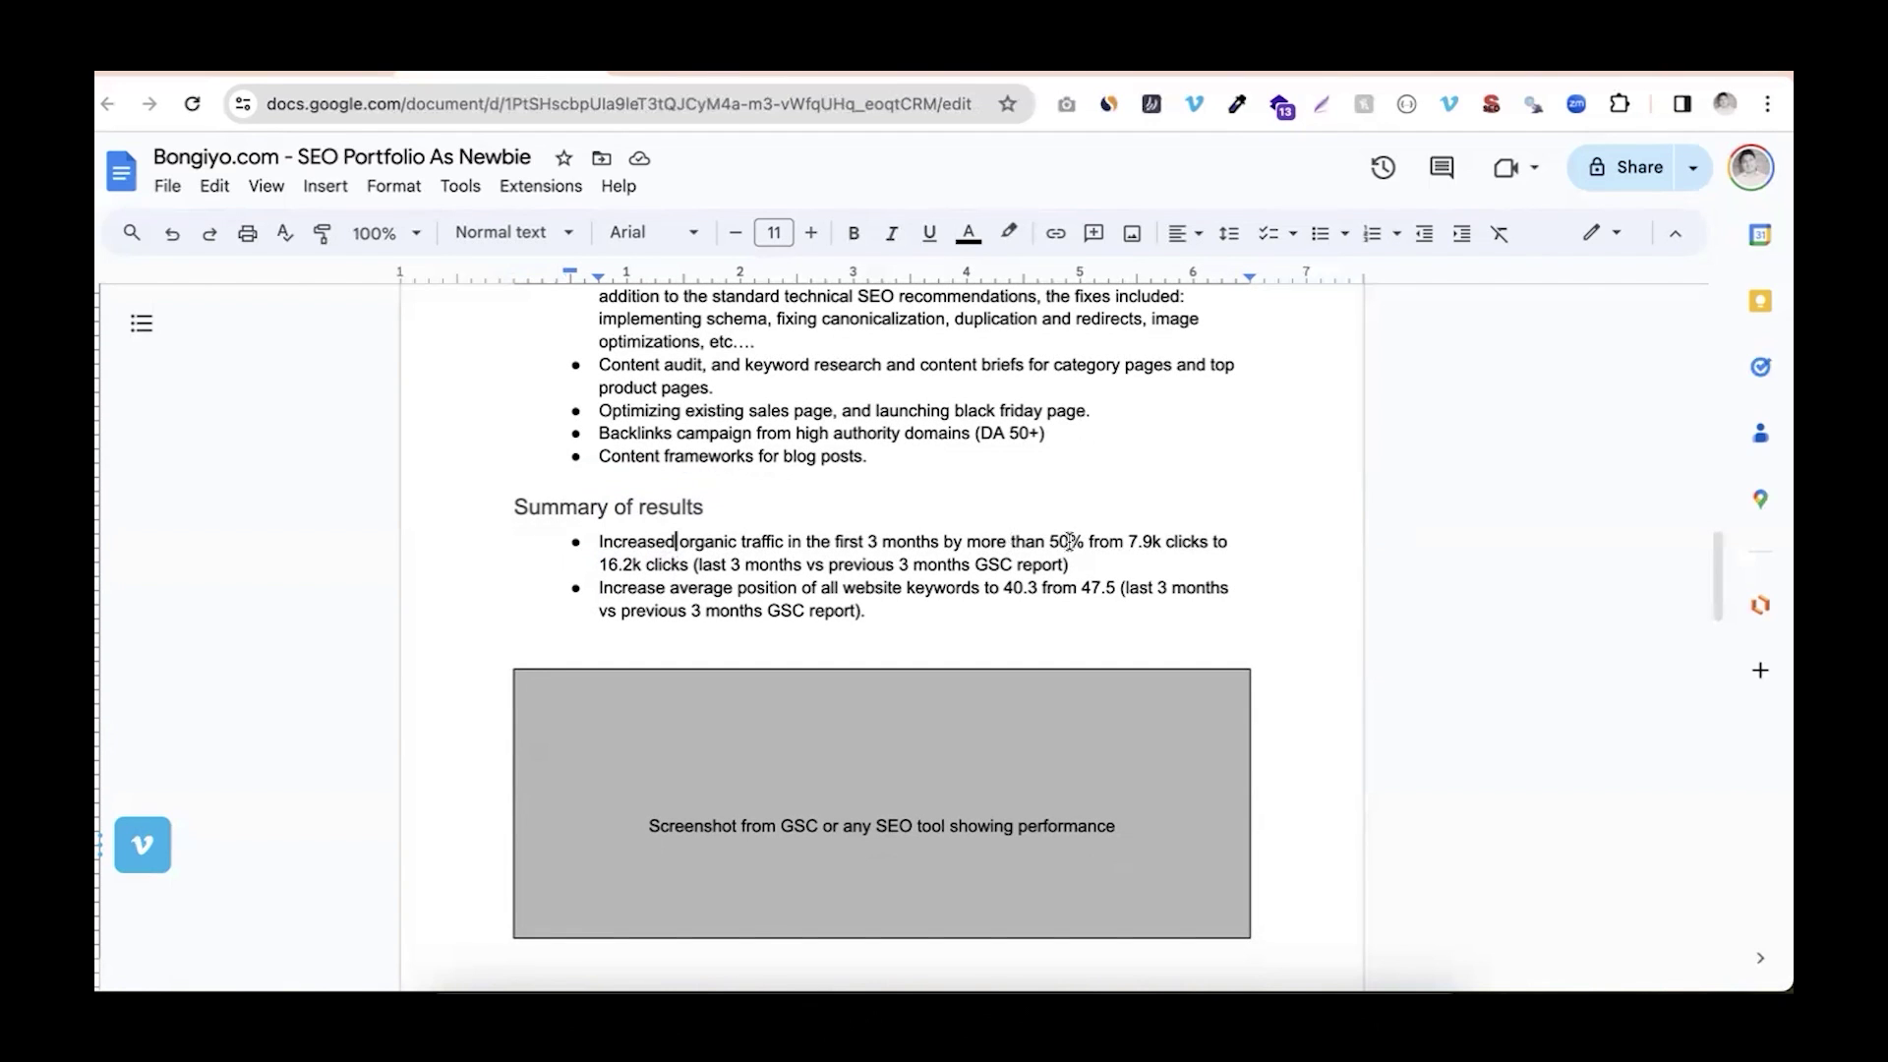
{"action": "left_click_drag", "start_coordinate": [1128, 542], "coordinate": [1189, 542]}
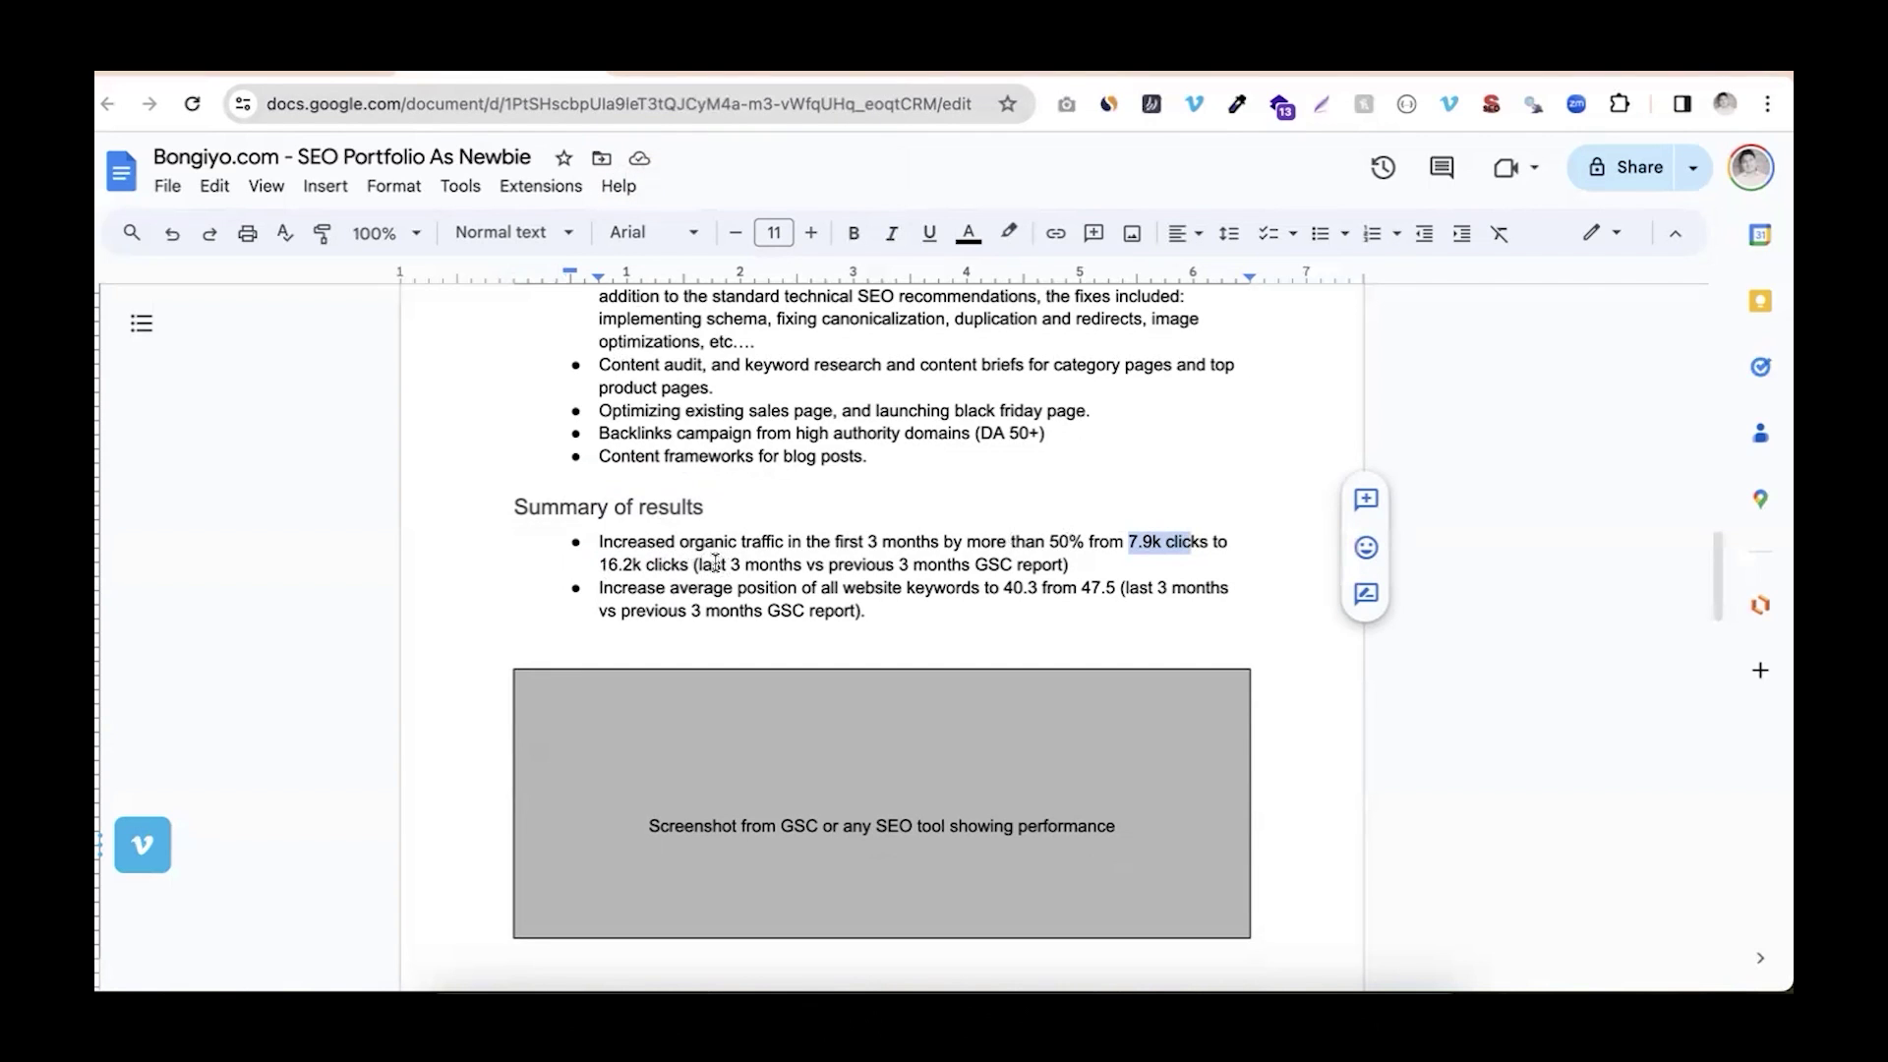
{"action": "left_click_drag", "start_coordinate": [698, 565], "coordinate": [922, 565]}
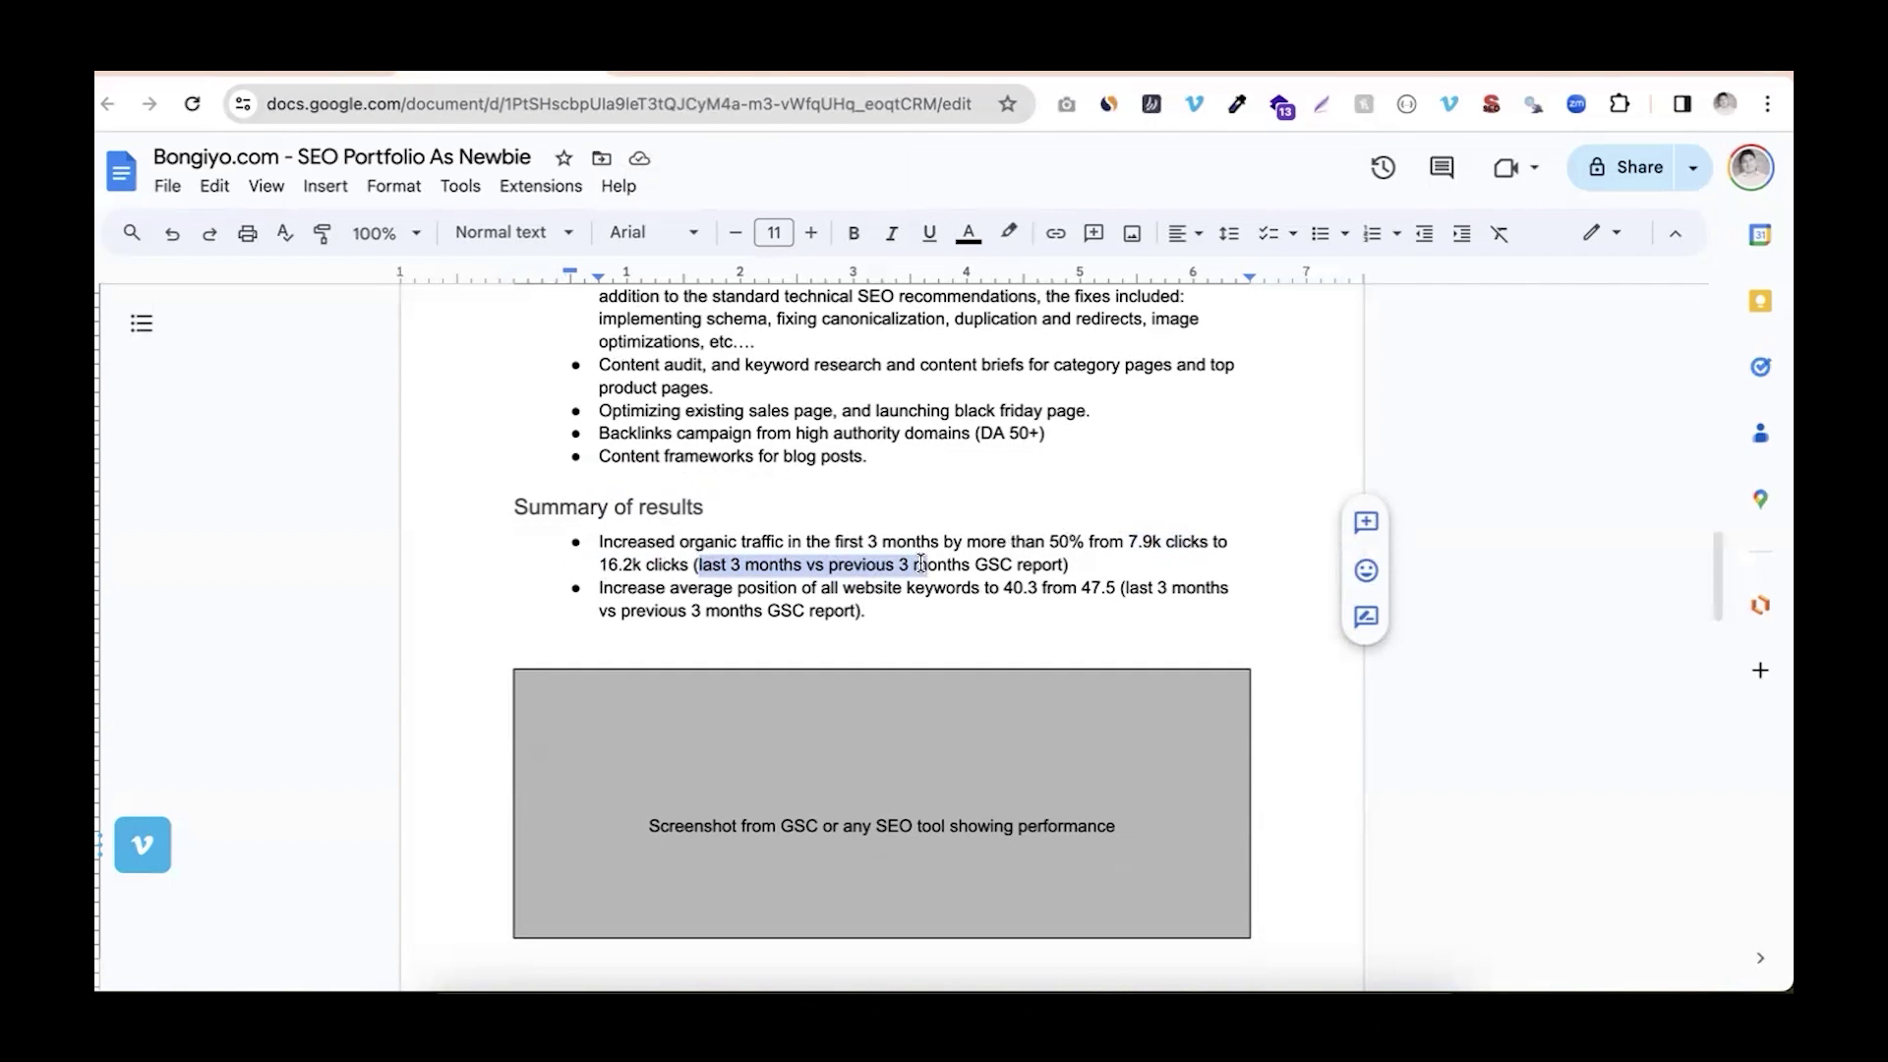
Switch to Google Search Console and set the Performance report's date range to compare the last 3 months to the previous period
{"action": "left_click", "coordinate": [720, 77]}
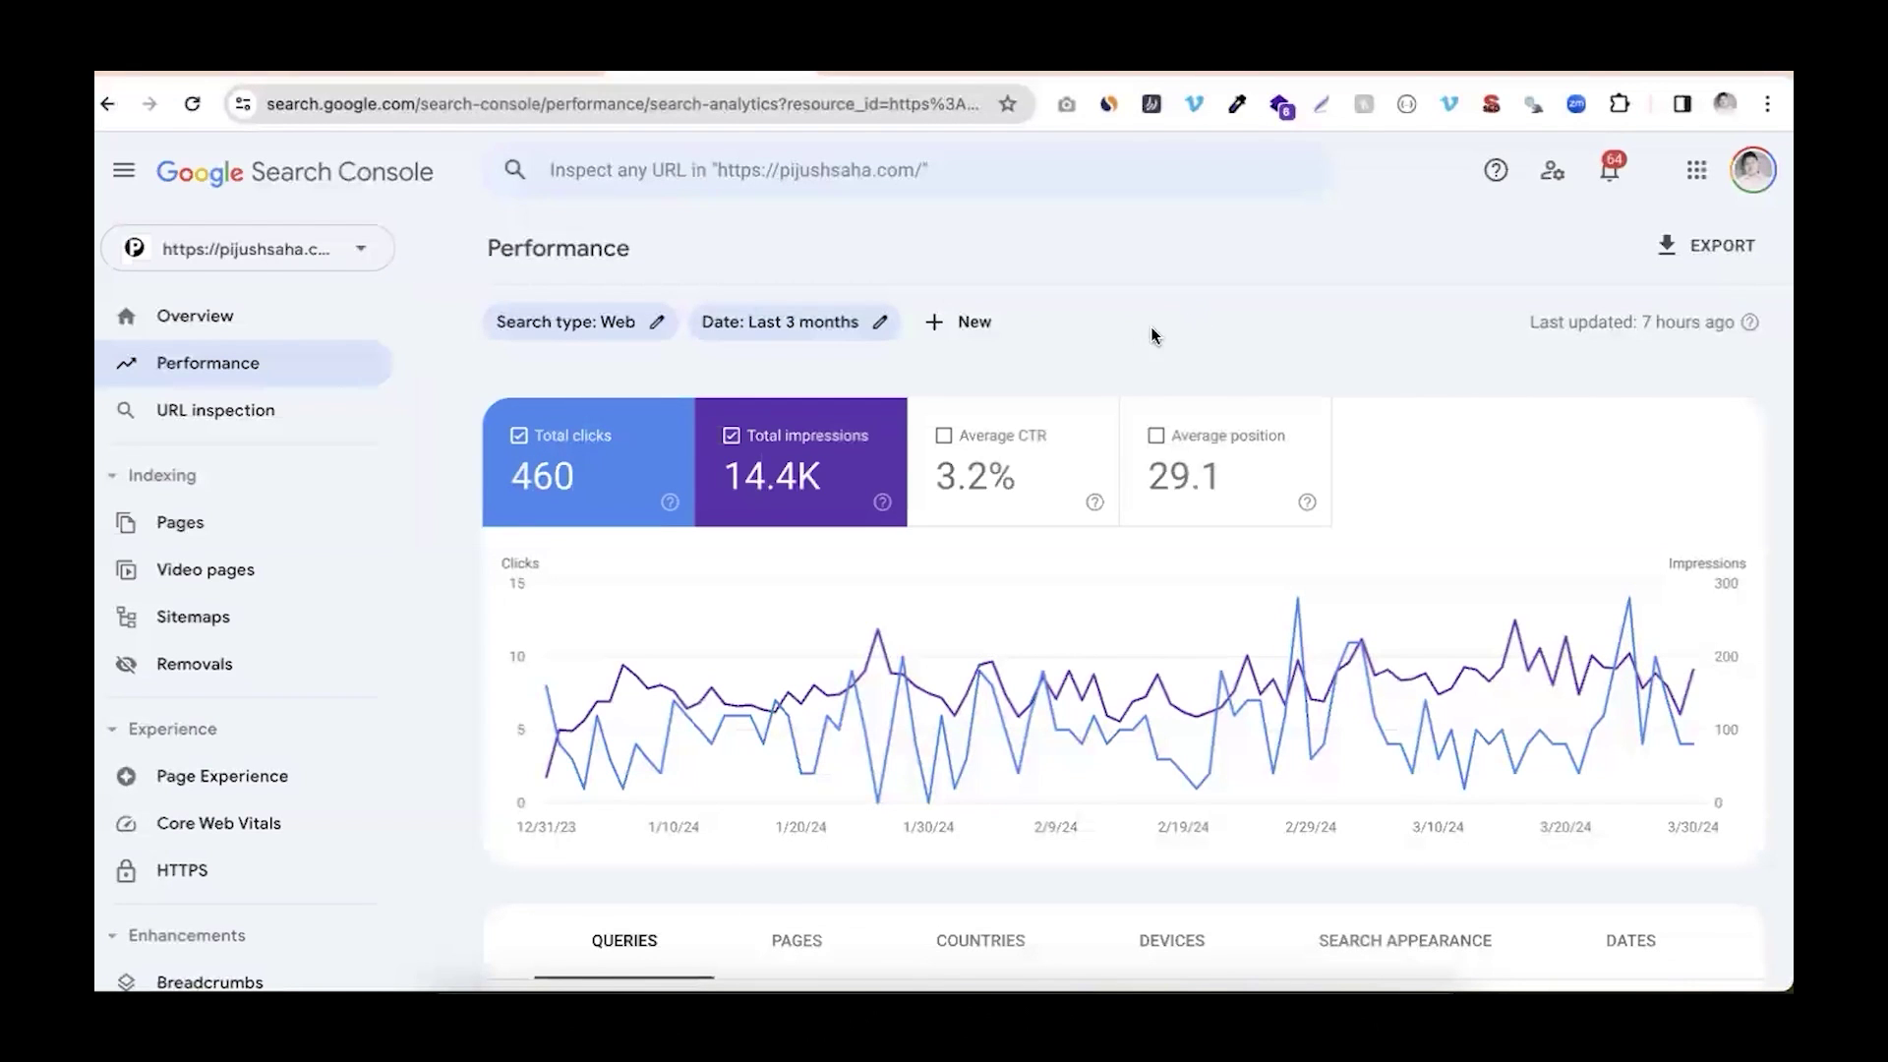
{"action": "left_click", "coordinate": [974, 333]}
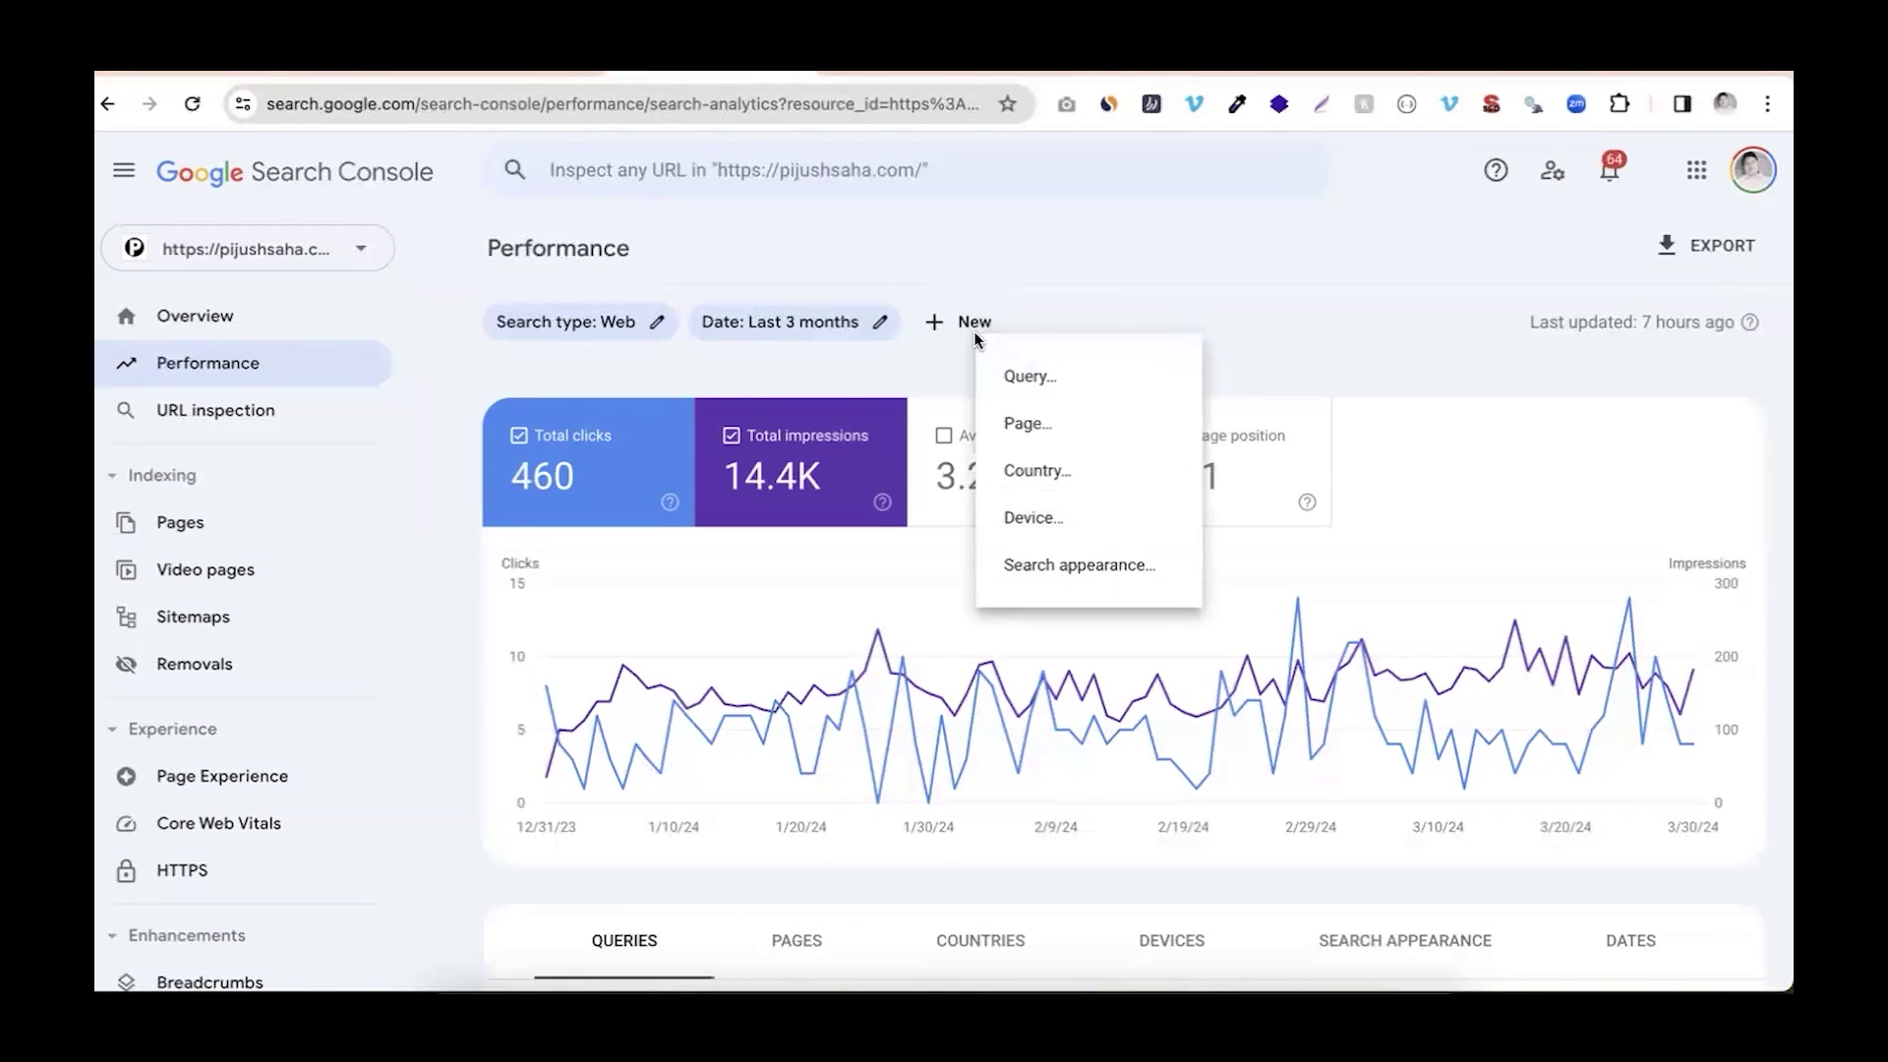
{"action": "left_click", "coordinate": [858, 328]}
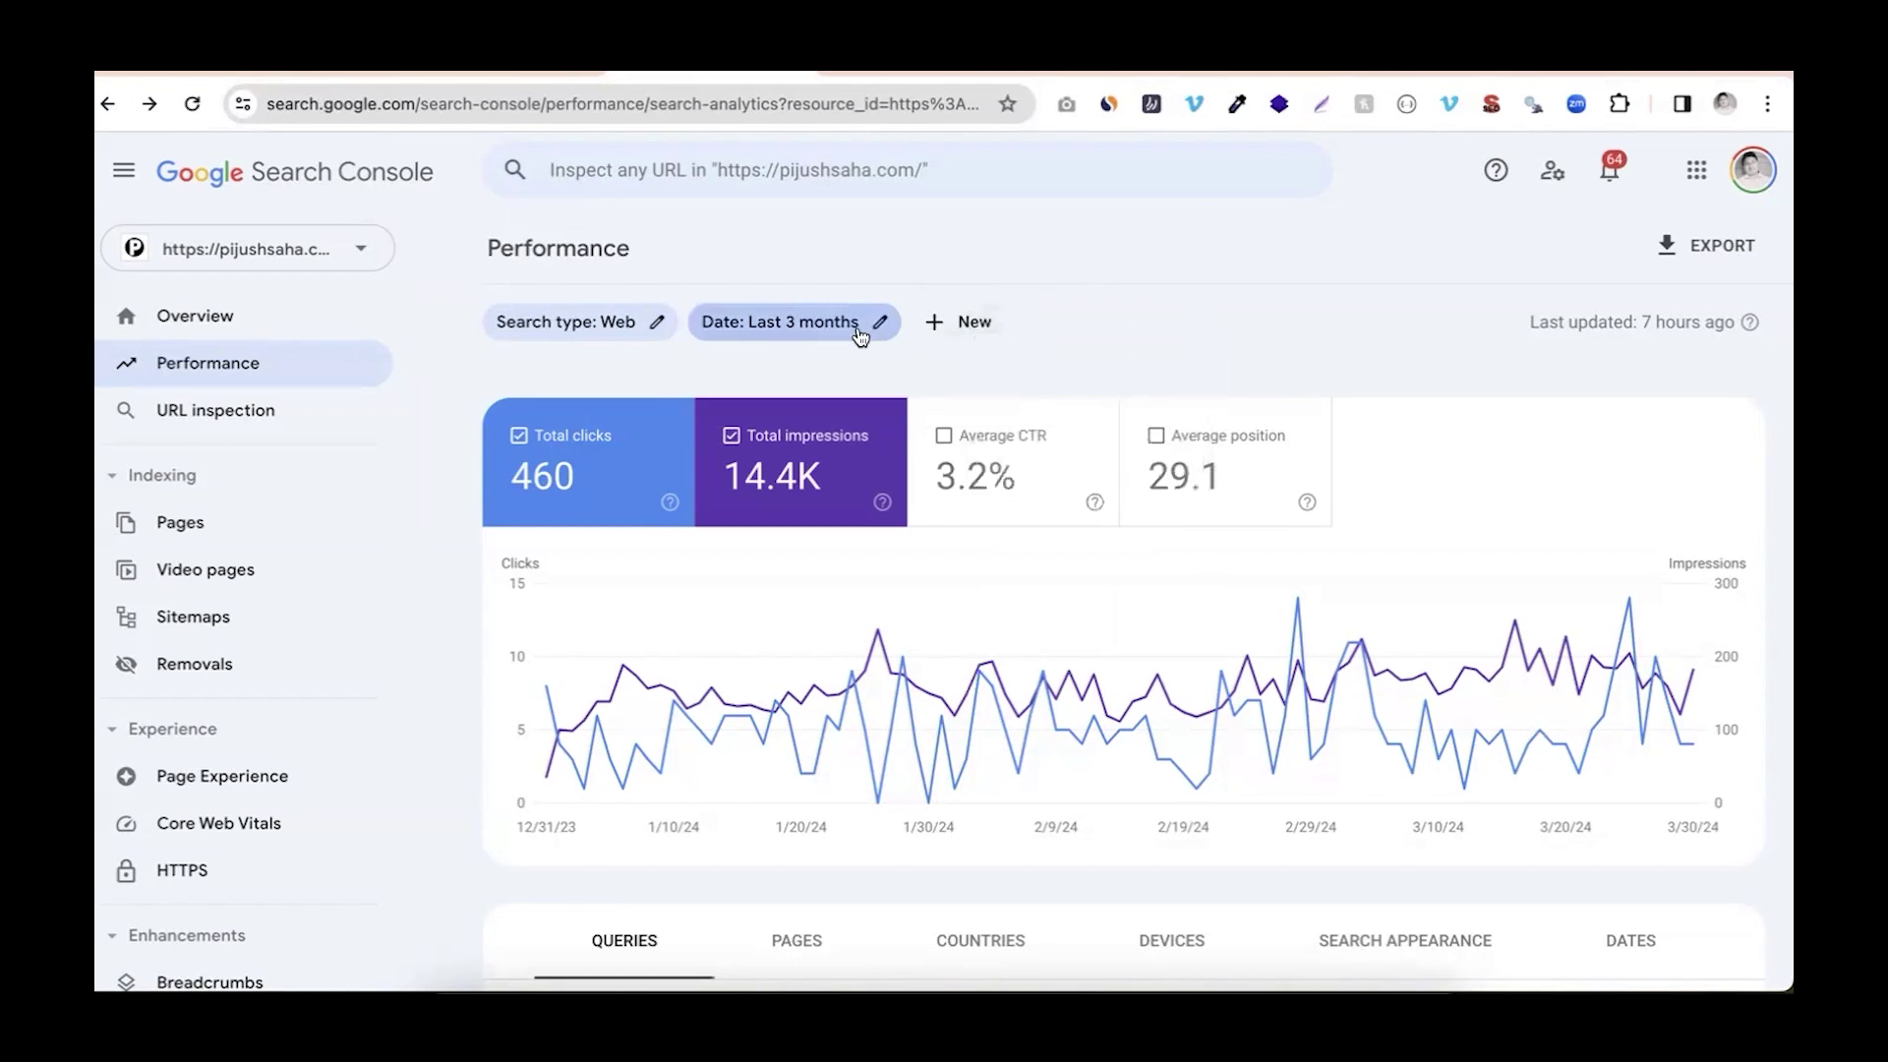
{"action": "left_click", "coordinate": [858, 332]}
{"action": "left_click", "coordinate": [771, 285]}
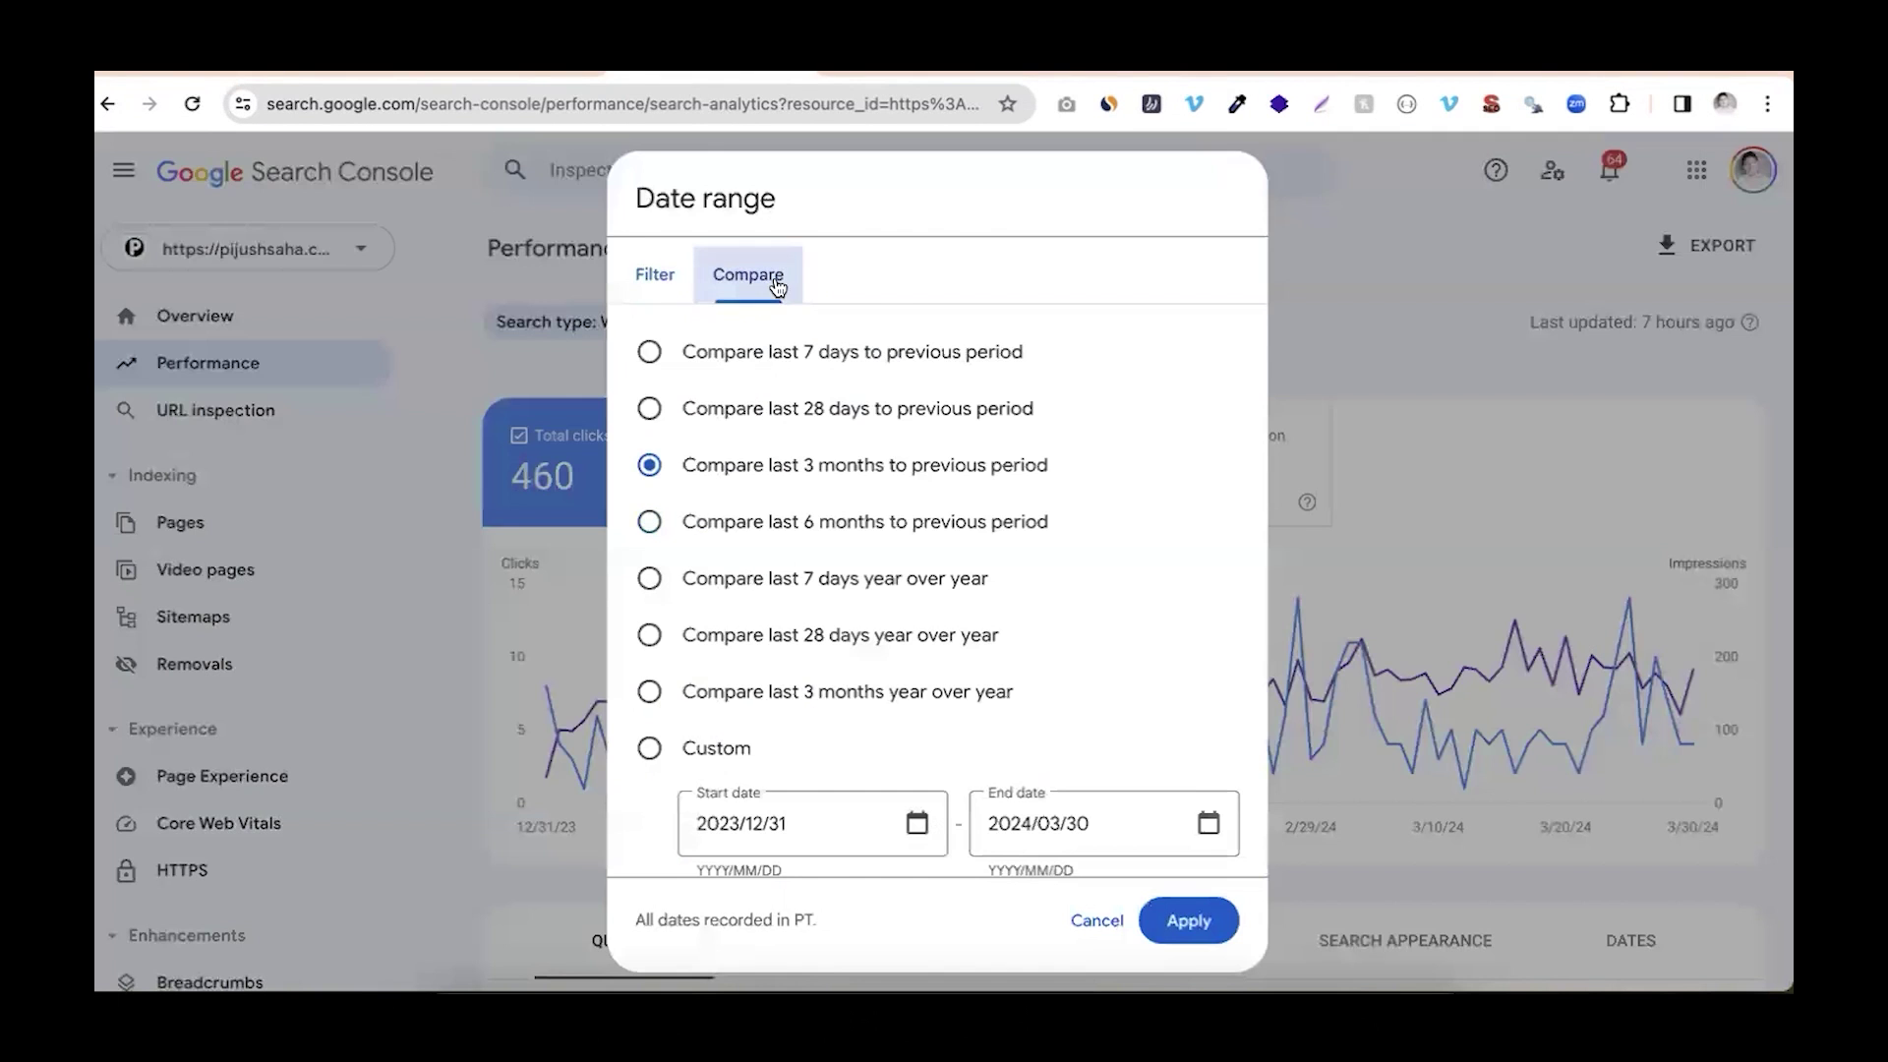
{"action": "left_click", "coordinate": [1189, 921]}
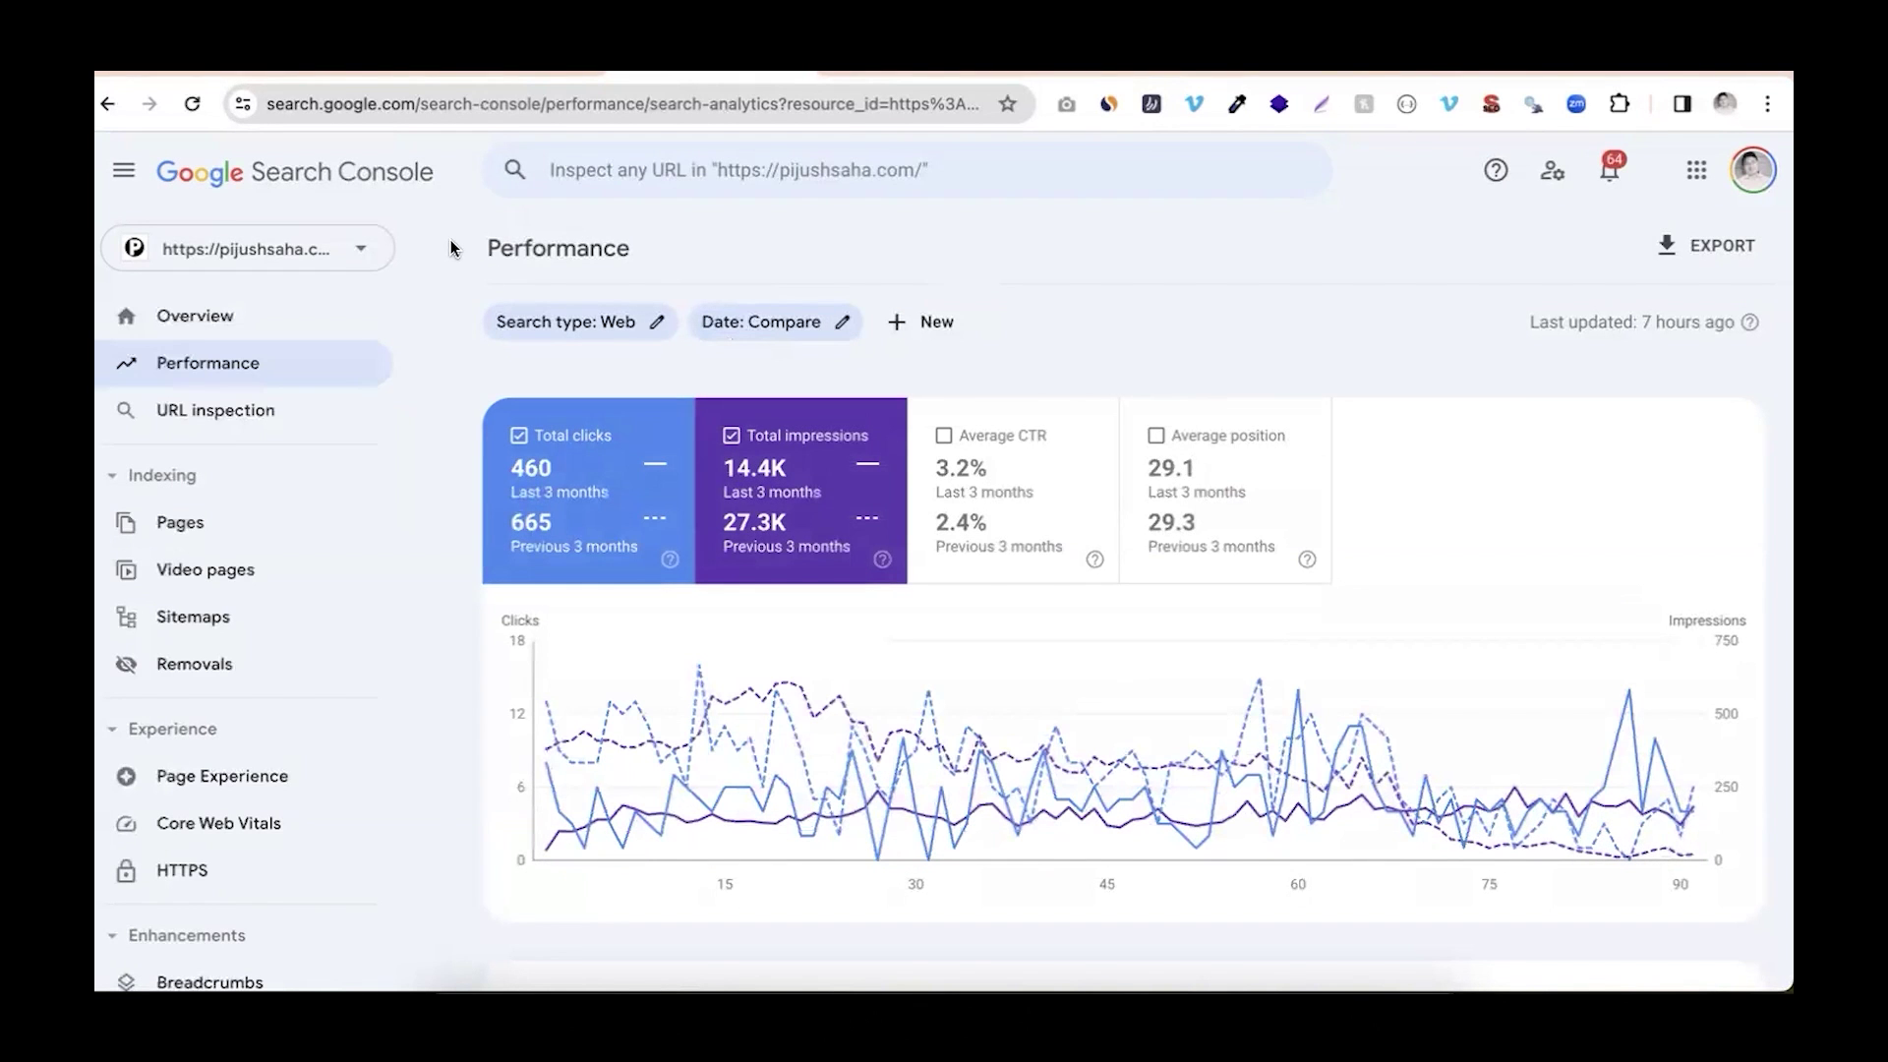
Capture the Performance comparison report, including its header and side navigation, with Lightshot and copy the screenshot
{"action": "left_click", "coordinate": [1321, 105]}
{"action": "left_click_drag", "start_coordinate": [464, 242], "coordinate": [1776, 937]}
{"action": "left_click_drag", "start_coordinate": [460, 585], "coordinate": [103, 587]}
{"action": "left_click_drag", "start_coordinate": [939, 240], "coordinate": [939, 152]}
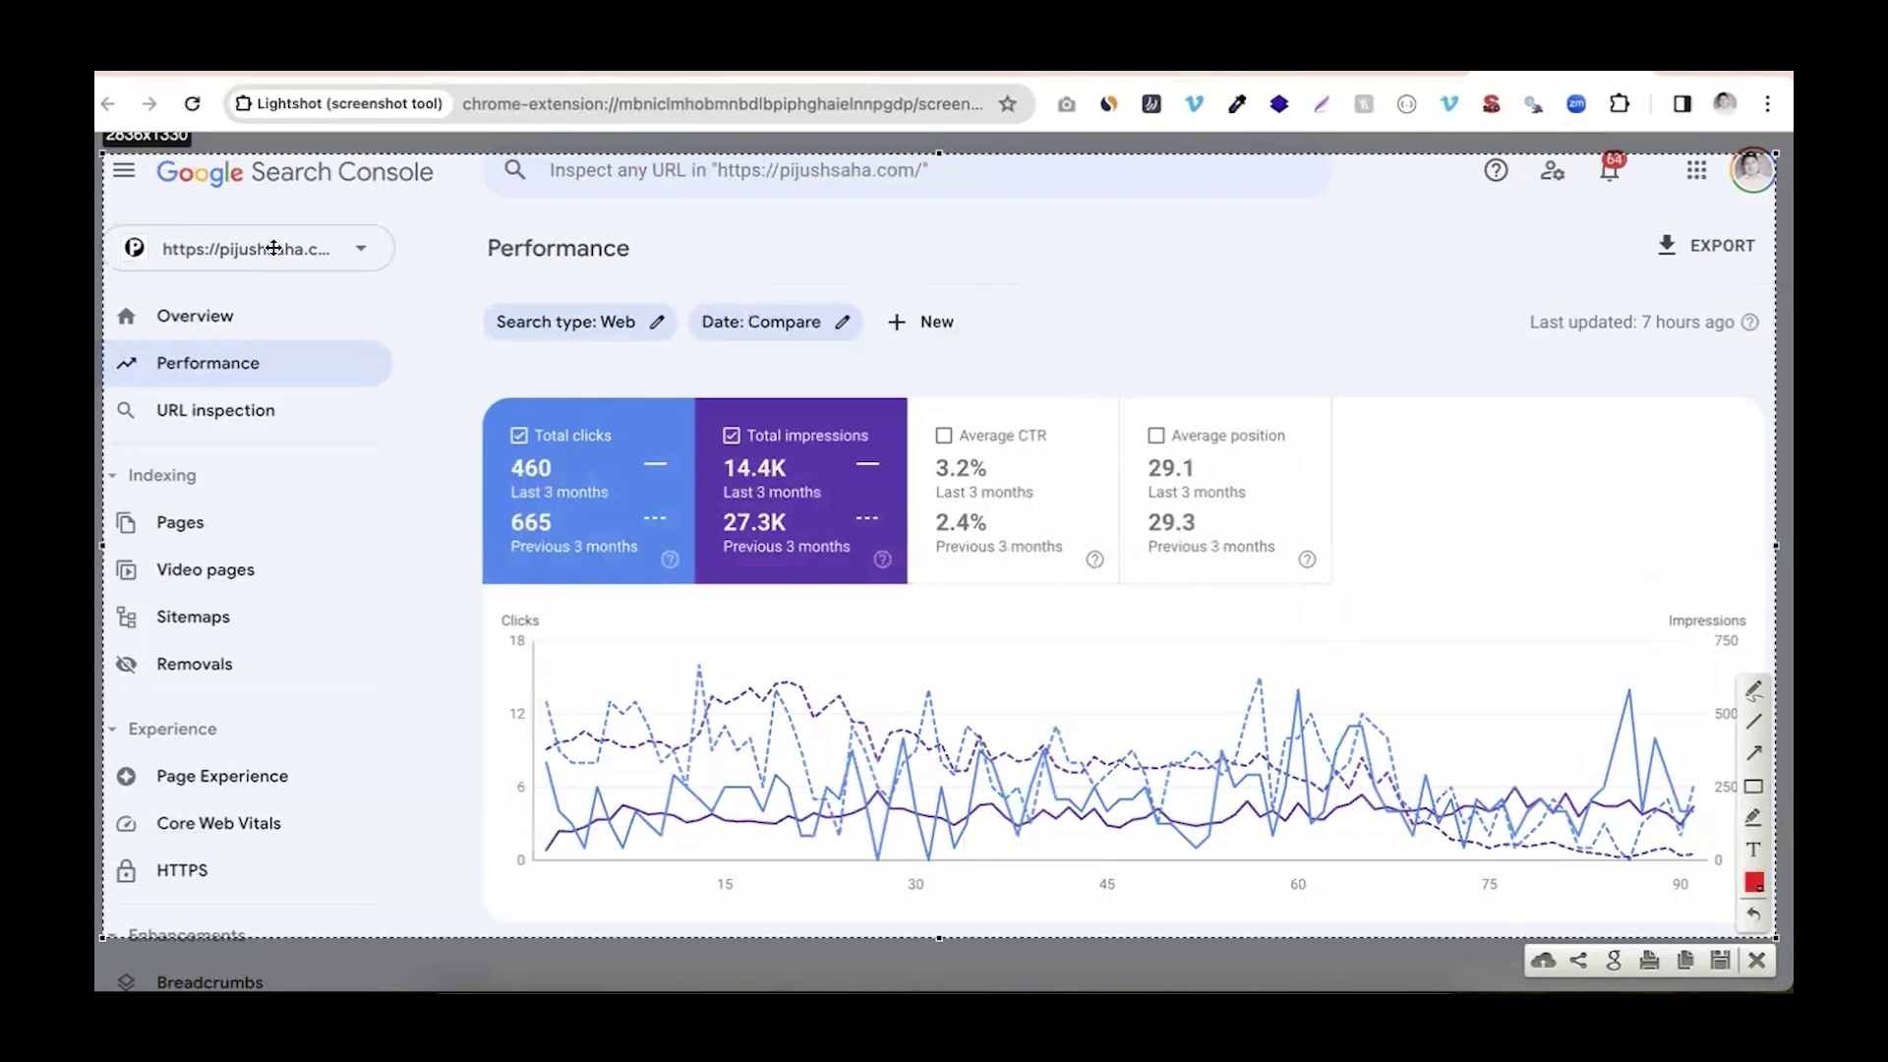
{"action": "left_click", "coordinate": [1685, 961]}
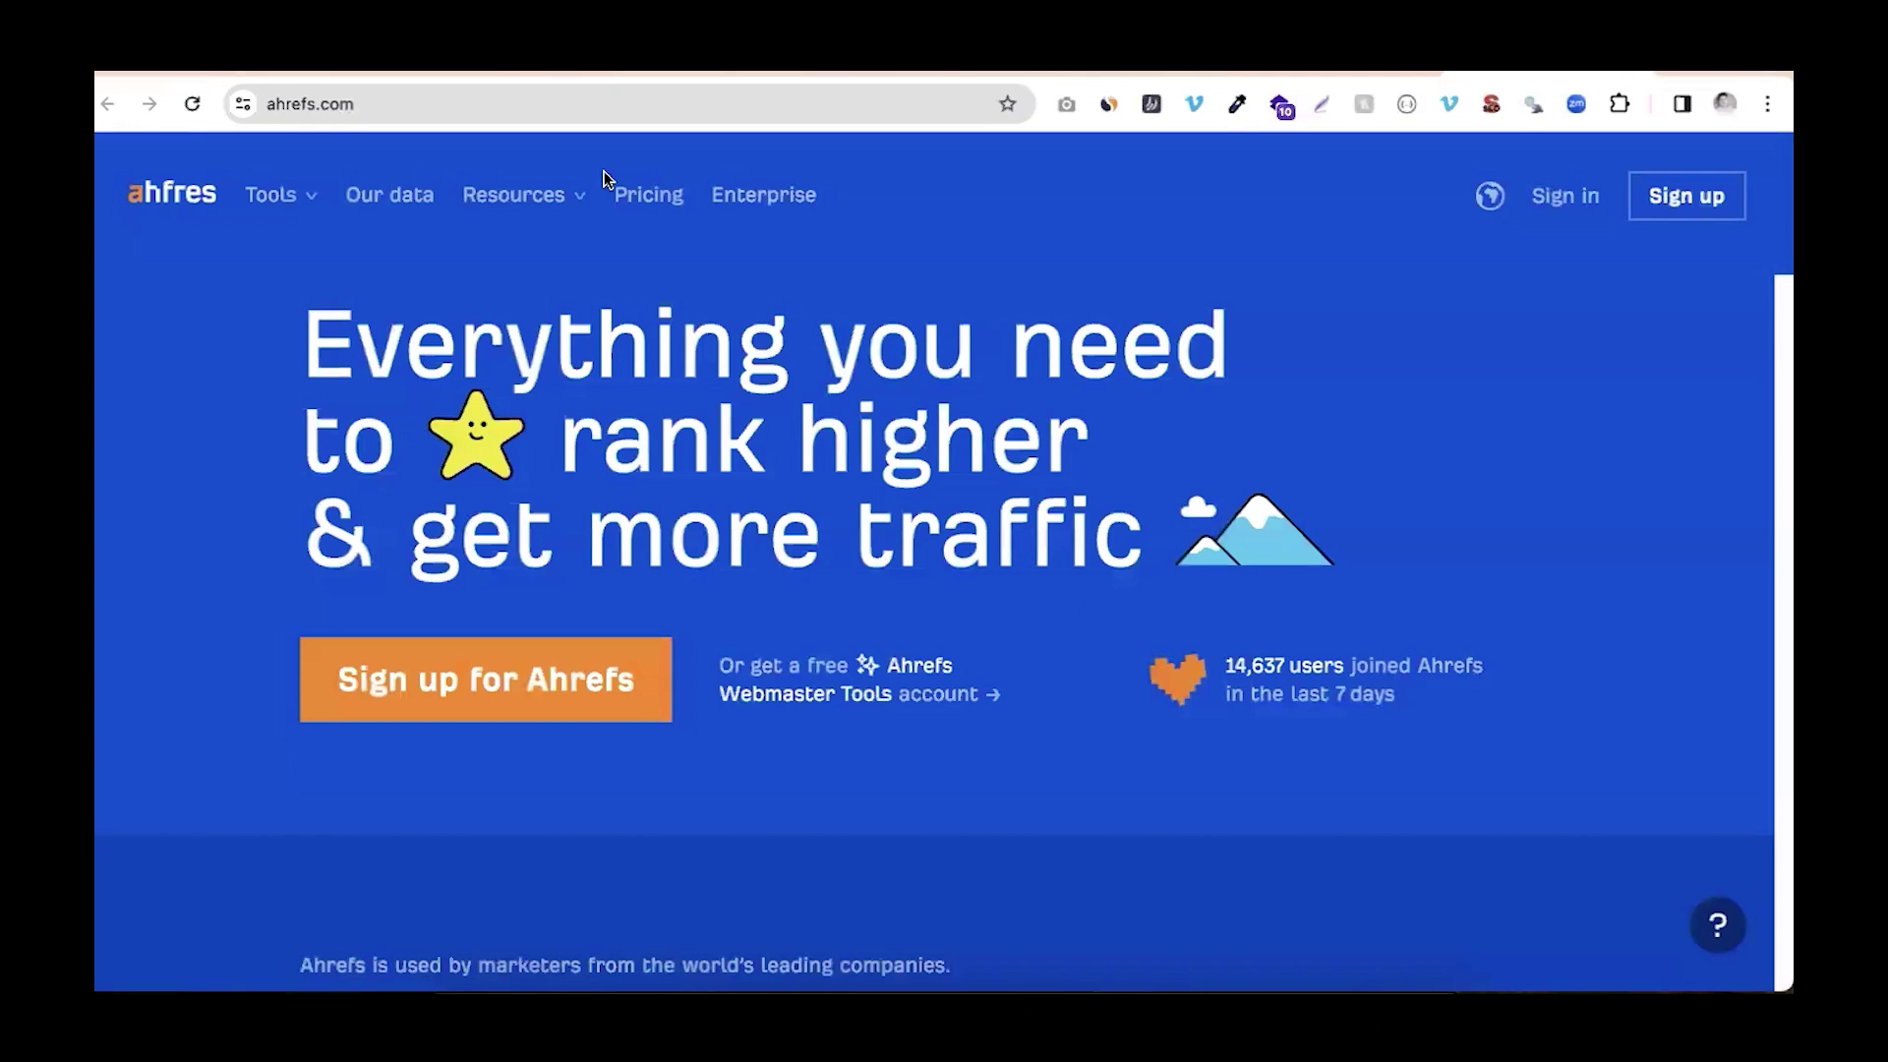
Switch back to the SEO portfolio document and paste the screenshot between Case 1's Summary of results and the grey screenshot placeholder
{"action": "left_click", "coordinate": [496, 69]}
{"action": "scroll", "coordinate": [735, 627], "scroll_direction": "down", "scroll_amount": 5}
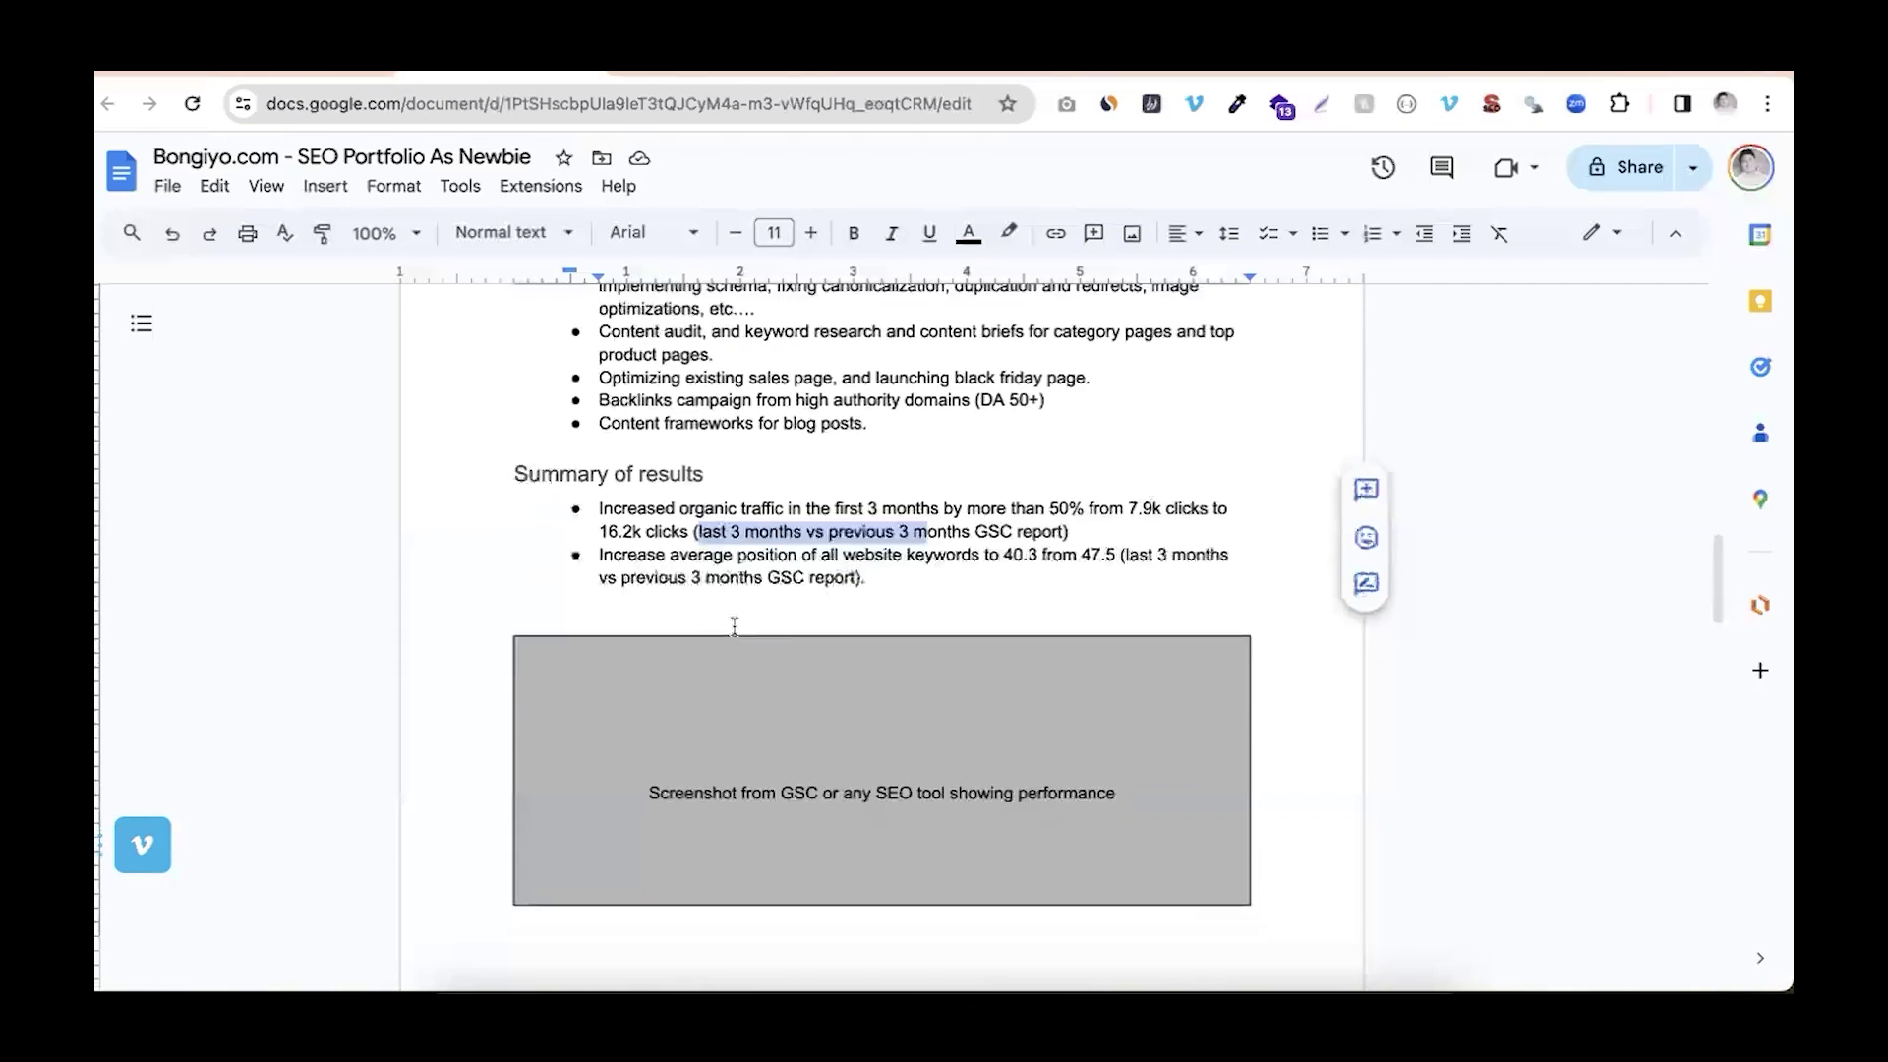
{"action": "left_click", "coordinate": [754, 399]}
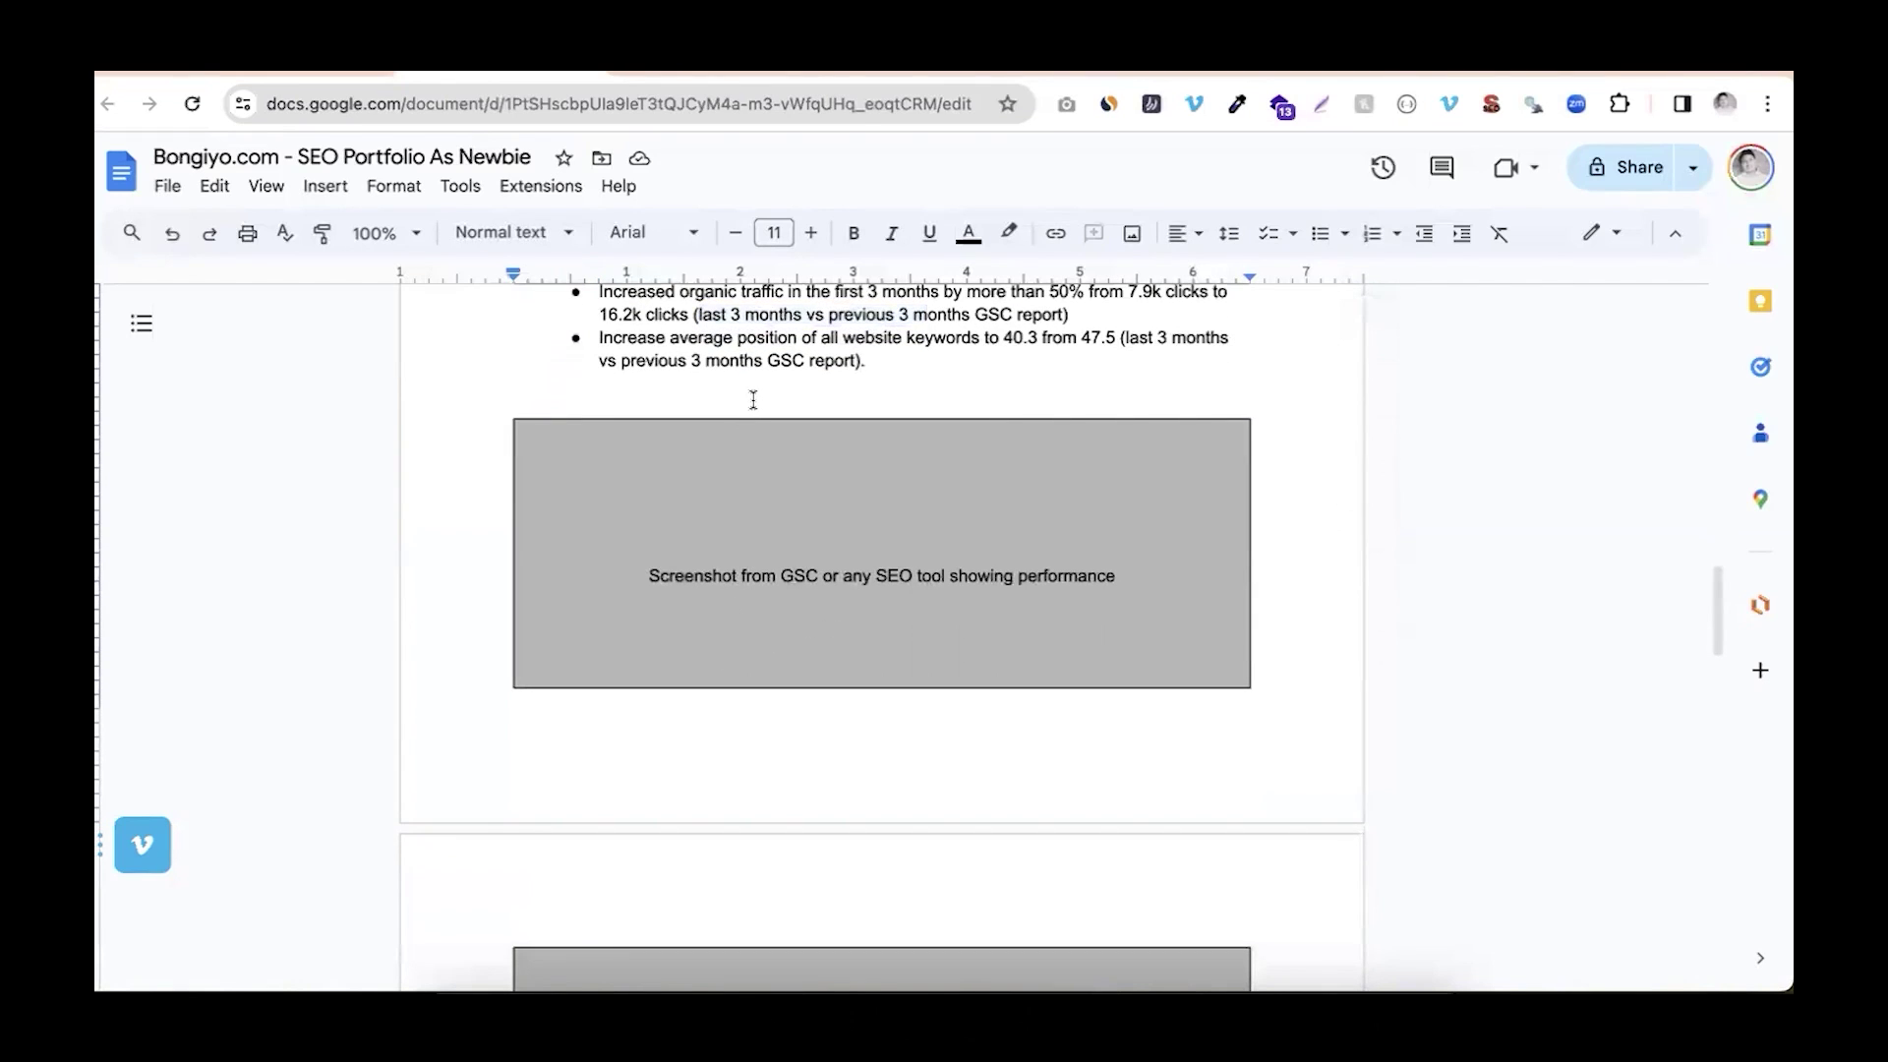
{"action": "key", "text": "ctrl+v"}
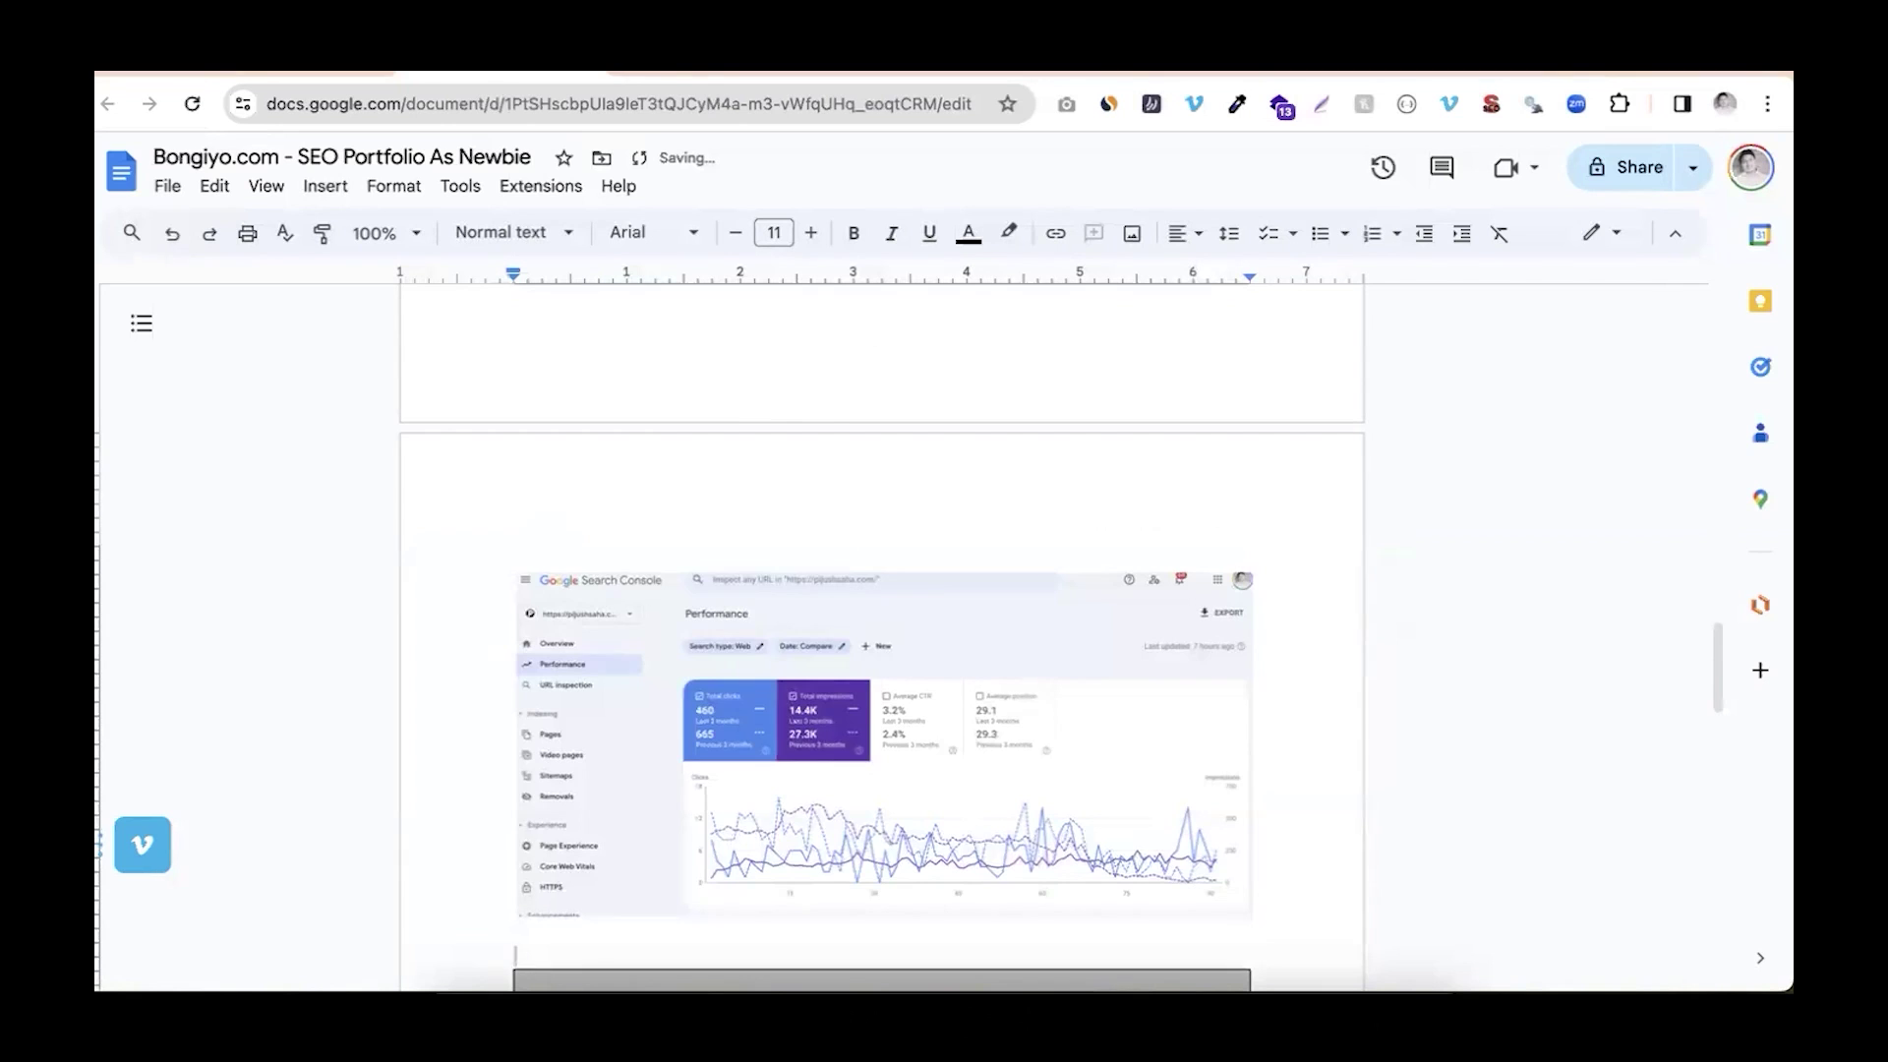
{"action": "scroll", "coordinate": [722, 596], "scroll_direction": "up", "scroll_amount": 3}
{"action": "scroll", "coordinate": [723, 596], "scroll_direction": "down", "scroll_amount": 3}
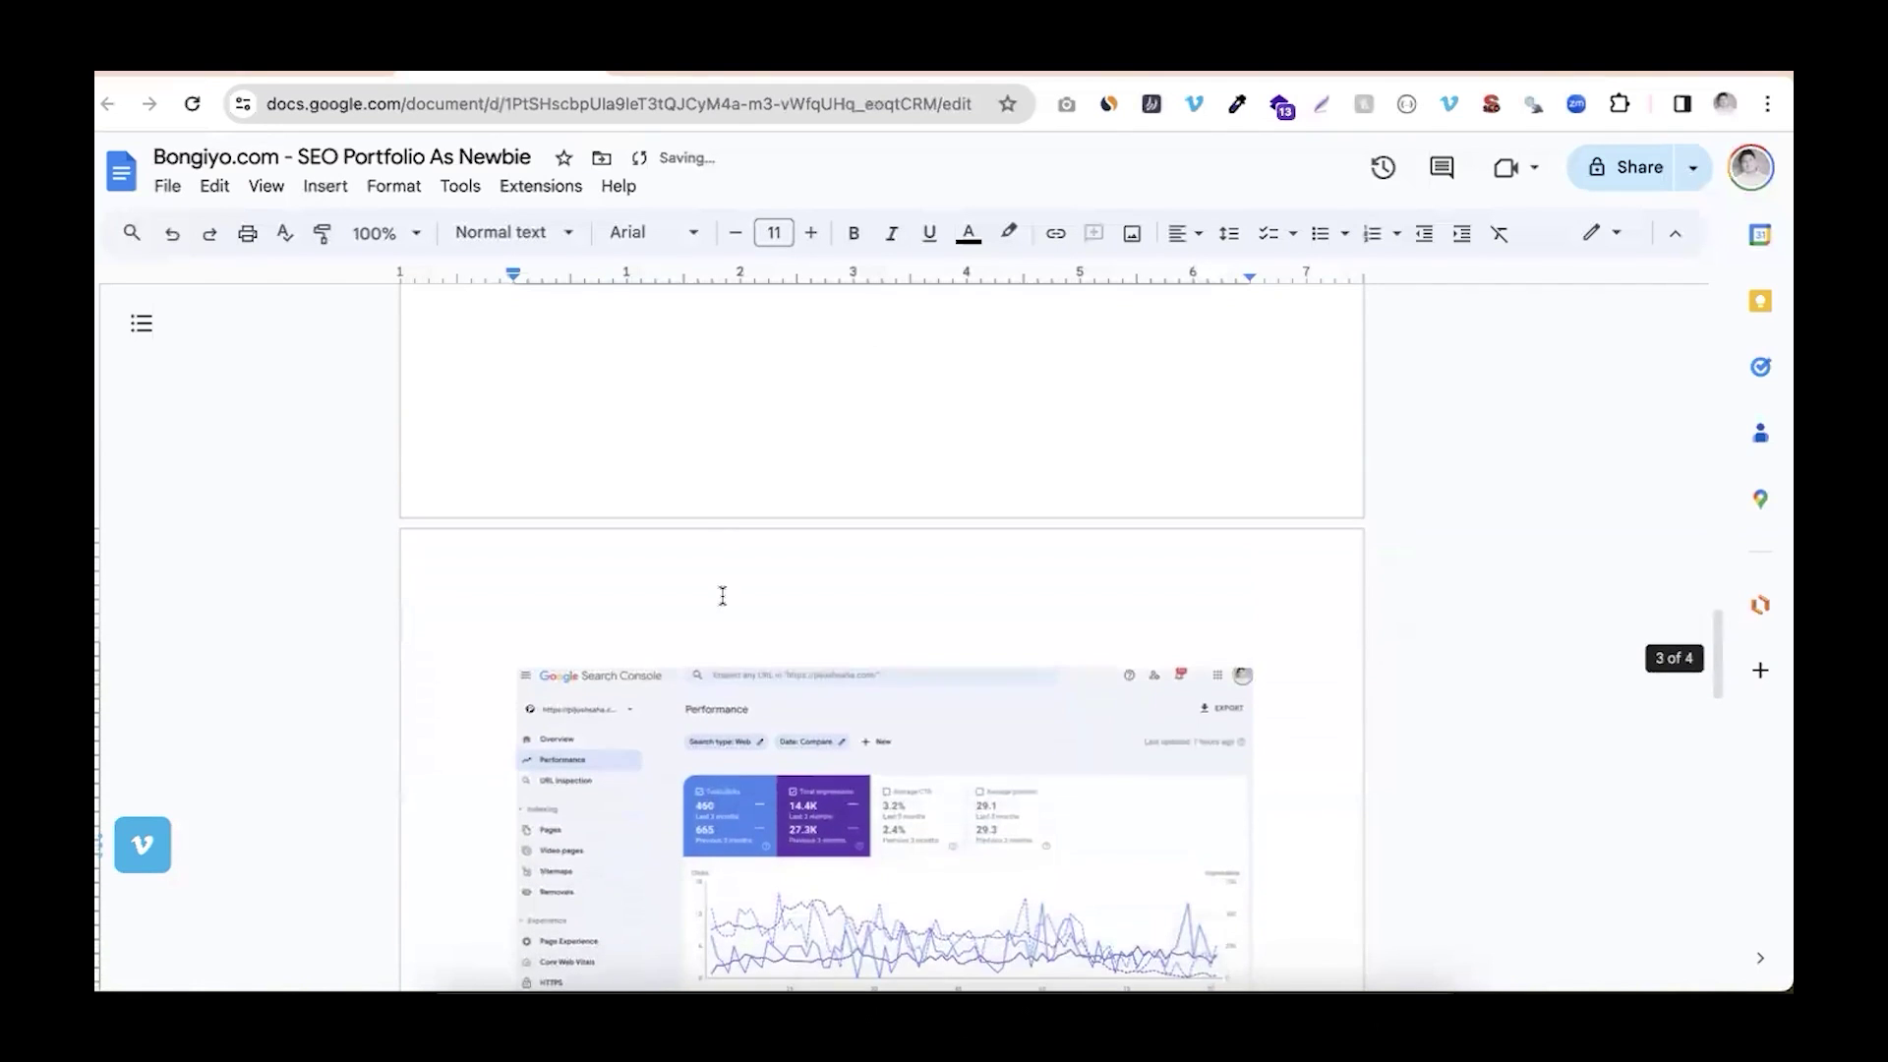
{"action": "scroll", "coordinate": [723, 596], "scroll_direction": "down", "scroll_amount": 3}
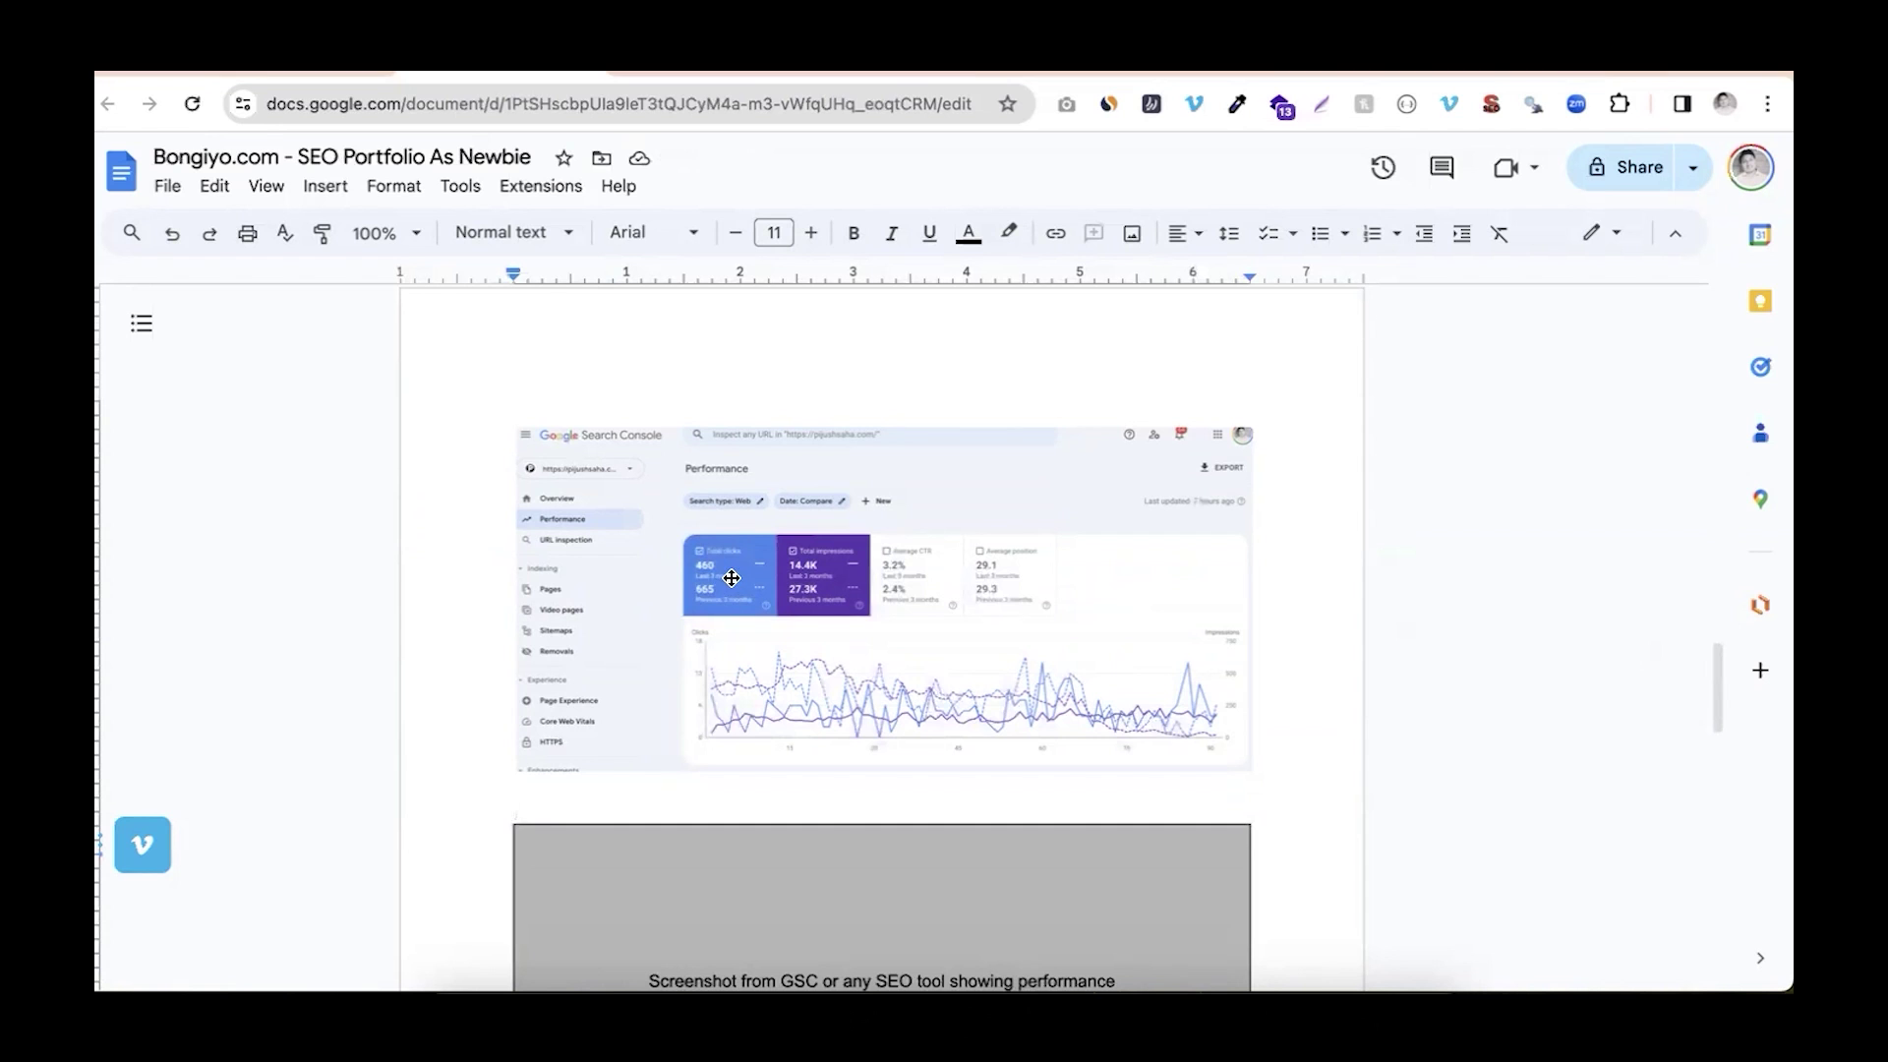
Compare the traffic and average position claims in the Summary of results with the Search Console report and its pasted screenshot
{"action": "left_click", "coordinate": [710, 76]}
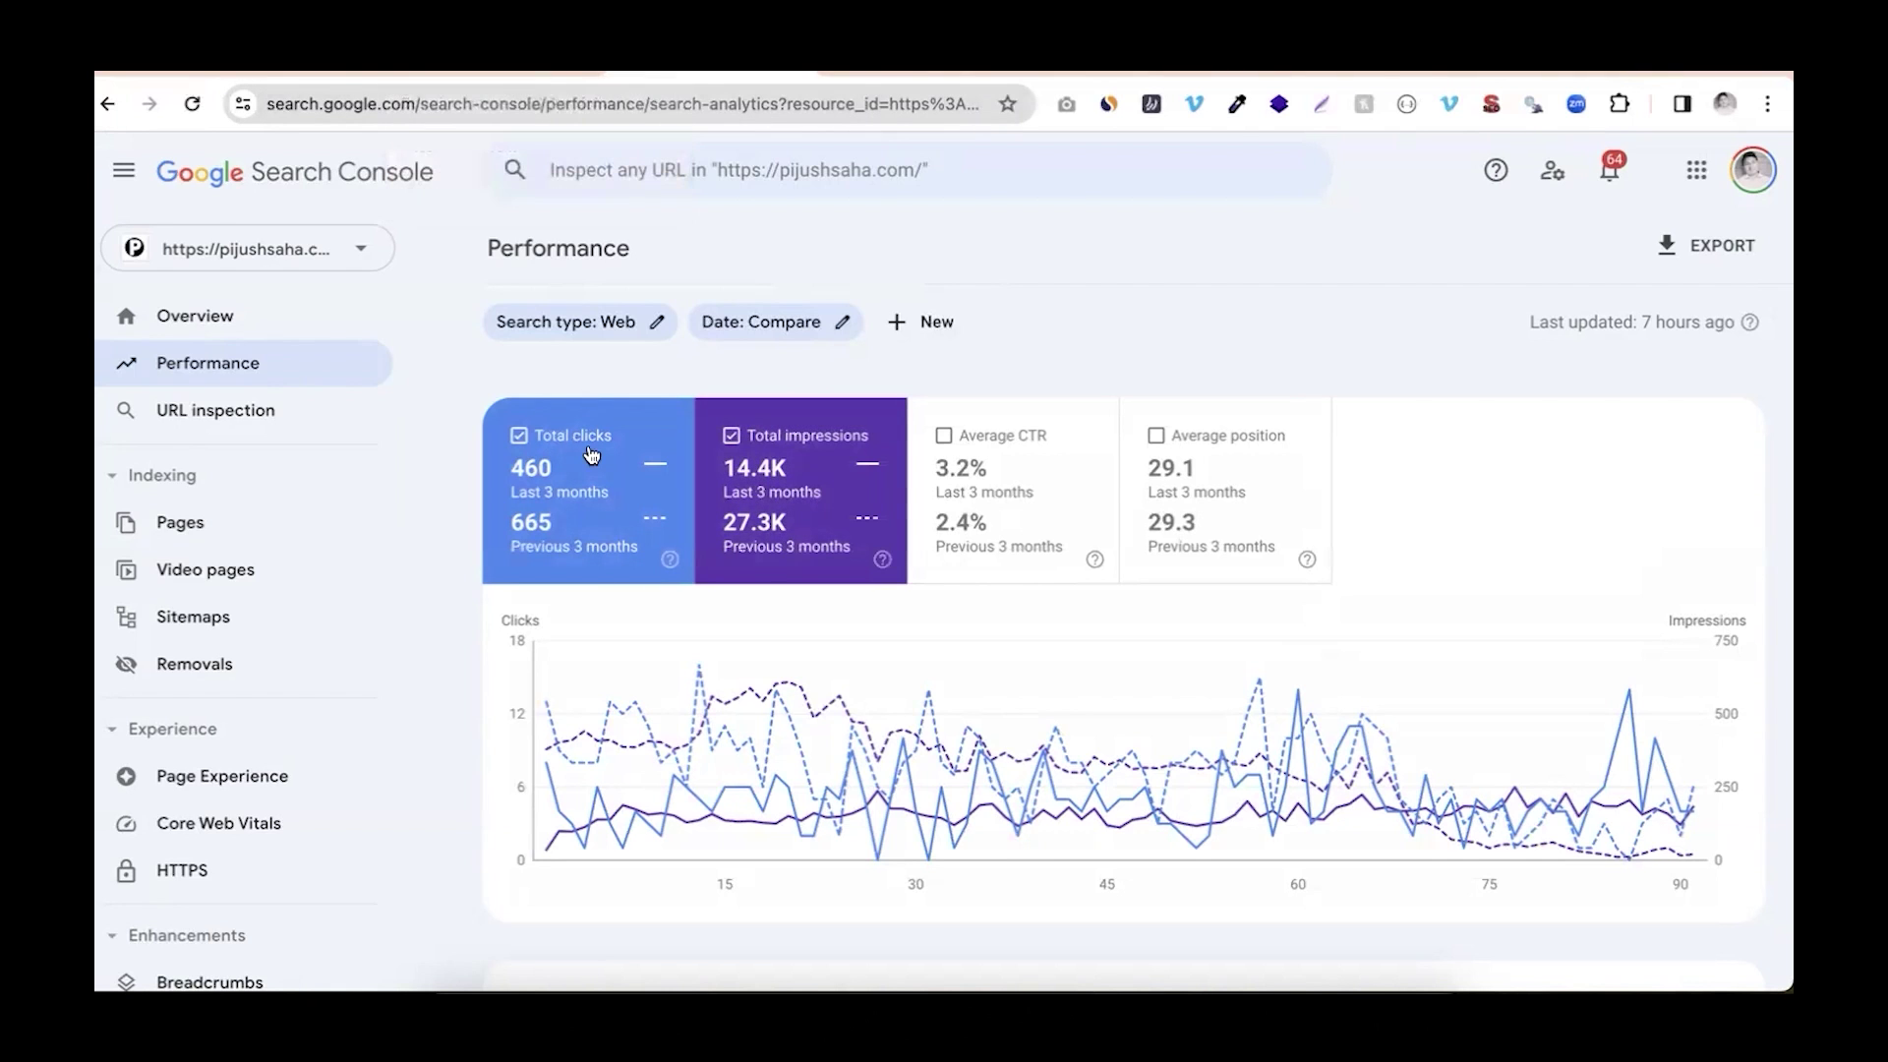
{"action": "left_click", "coordinate": [539, 59]}
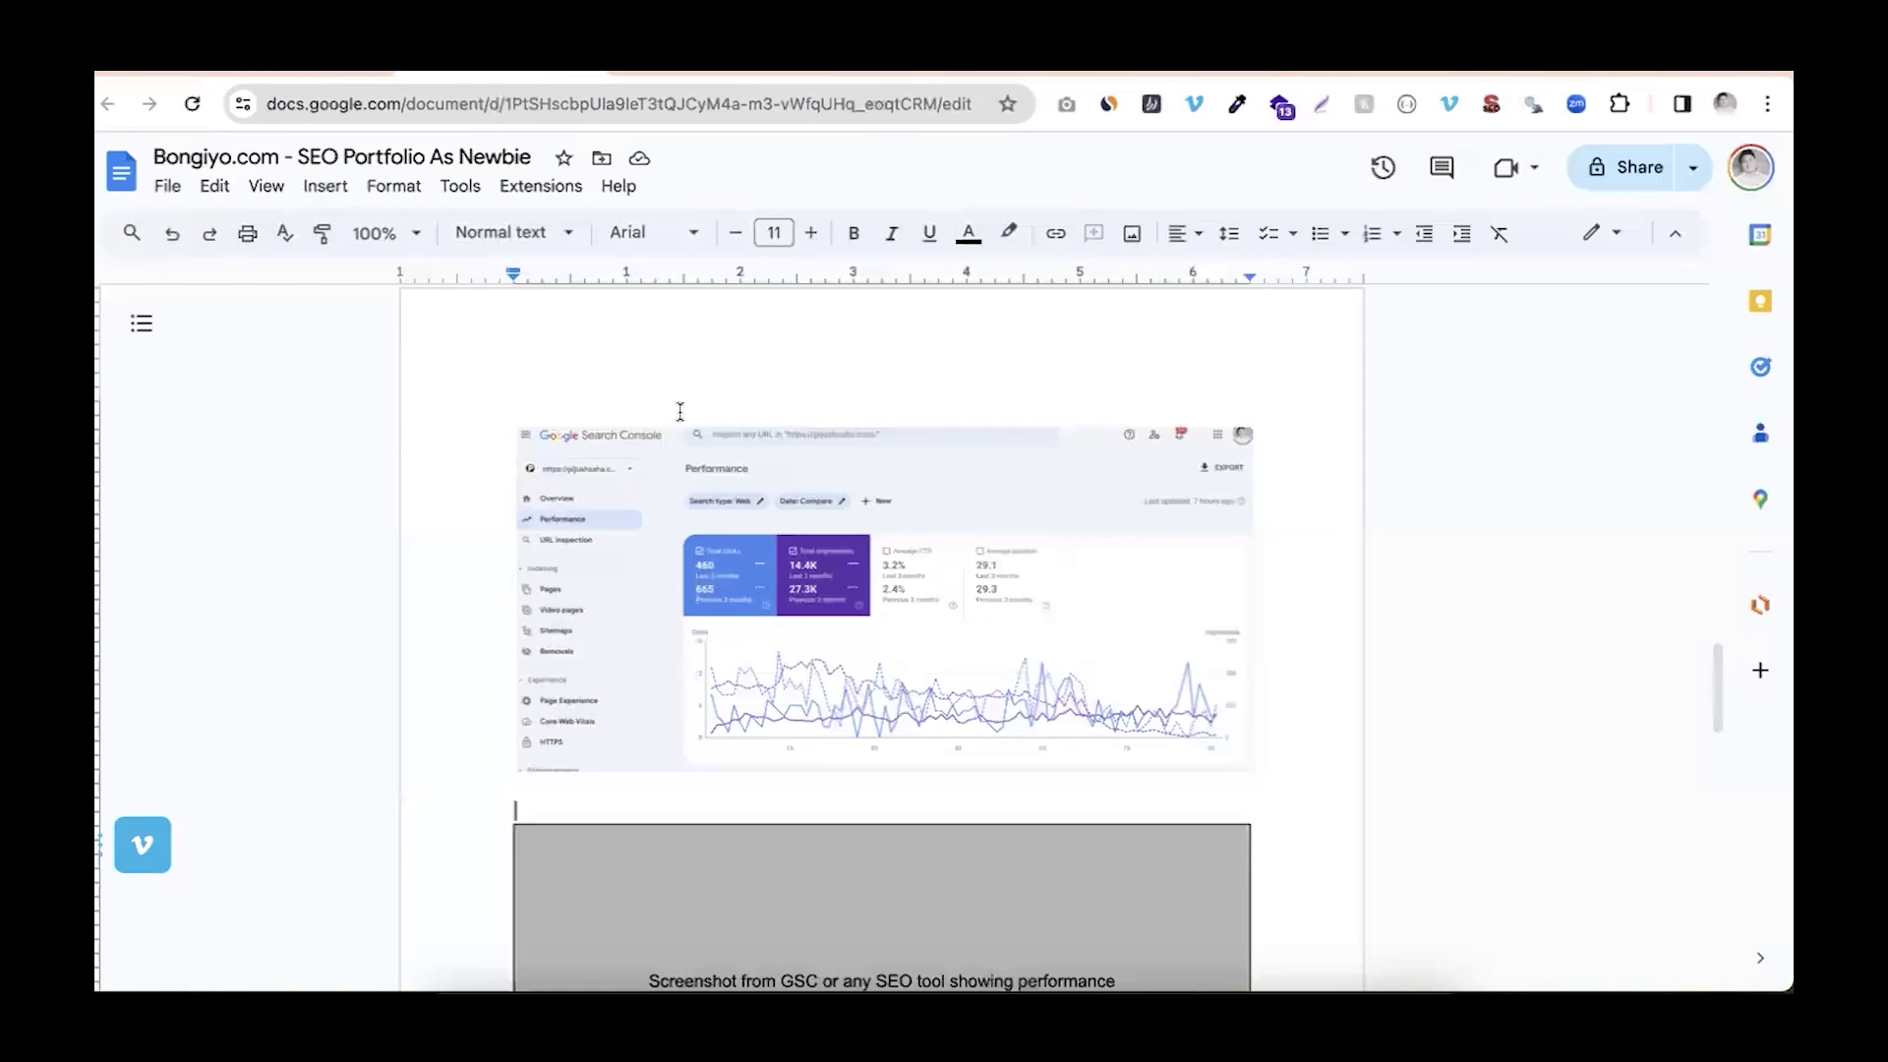
{"action": "scroll", "coordinate": [734, 534], "scroll_direction": "up", "scroll_amount": 10}
{"action": "left_click_drag", "start_coordinate": [627, 509], "coordinate": [835, 532]}
{"action": "left_click", "coordinate": [838, 527]}
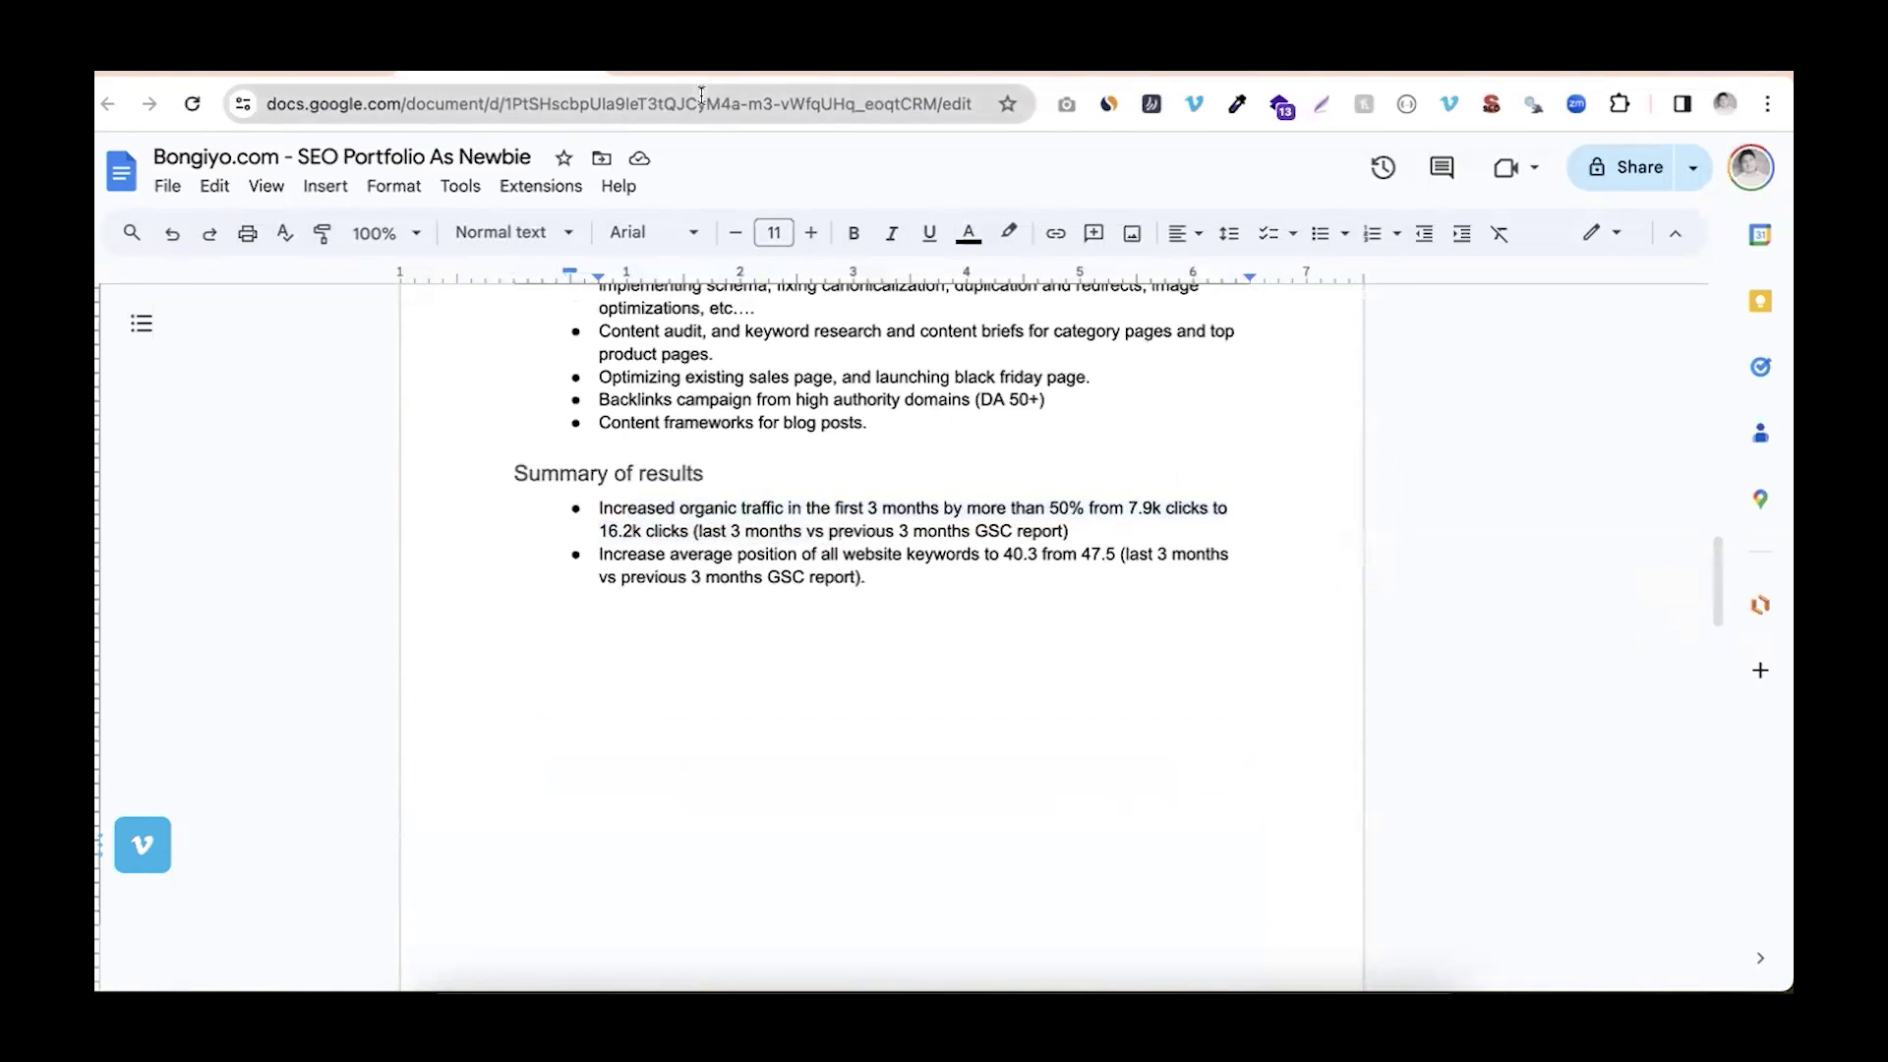
{"action": "key", "text": "ctrl+shift+Tab"}
{"action": "scroll", "coordinate": [741, 687], "scroll_direction": "down", "scroll_amount": 5}
{"action": "scroll", "coordinate": [644, 712], "scroll_direction": "down", "scroll_amount": 2}
{"action": "scroll", "coordinate": [632, 678], "scroll_direction": "down", "scroll_amount": 5}
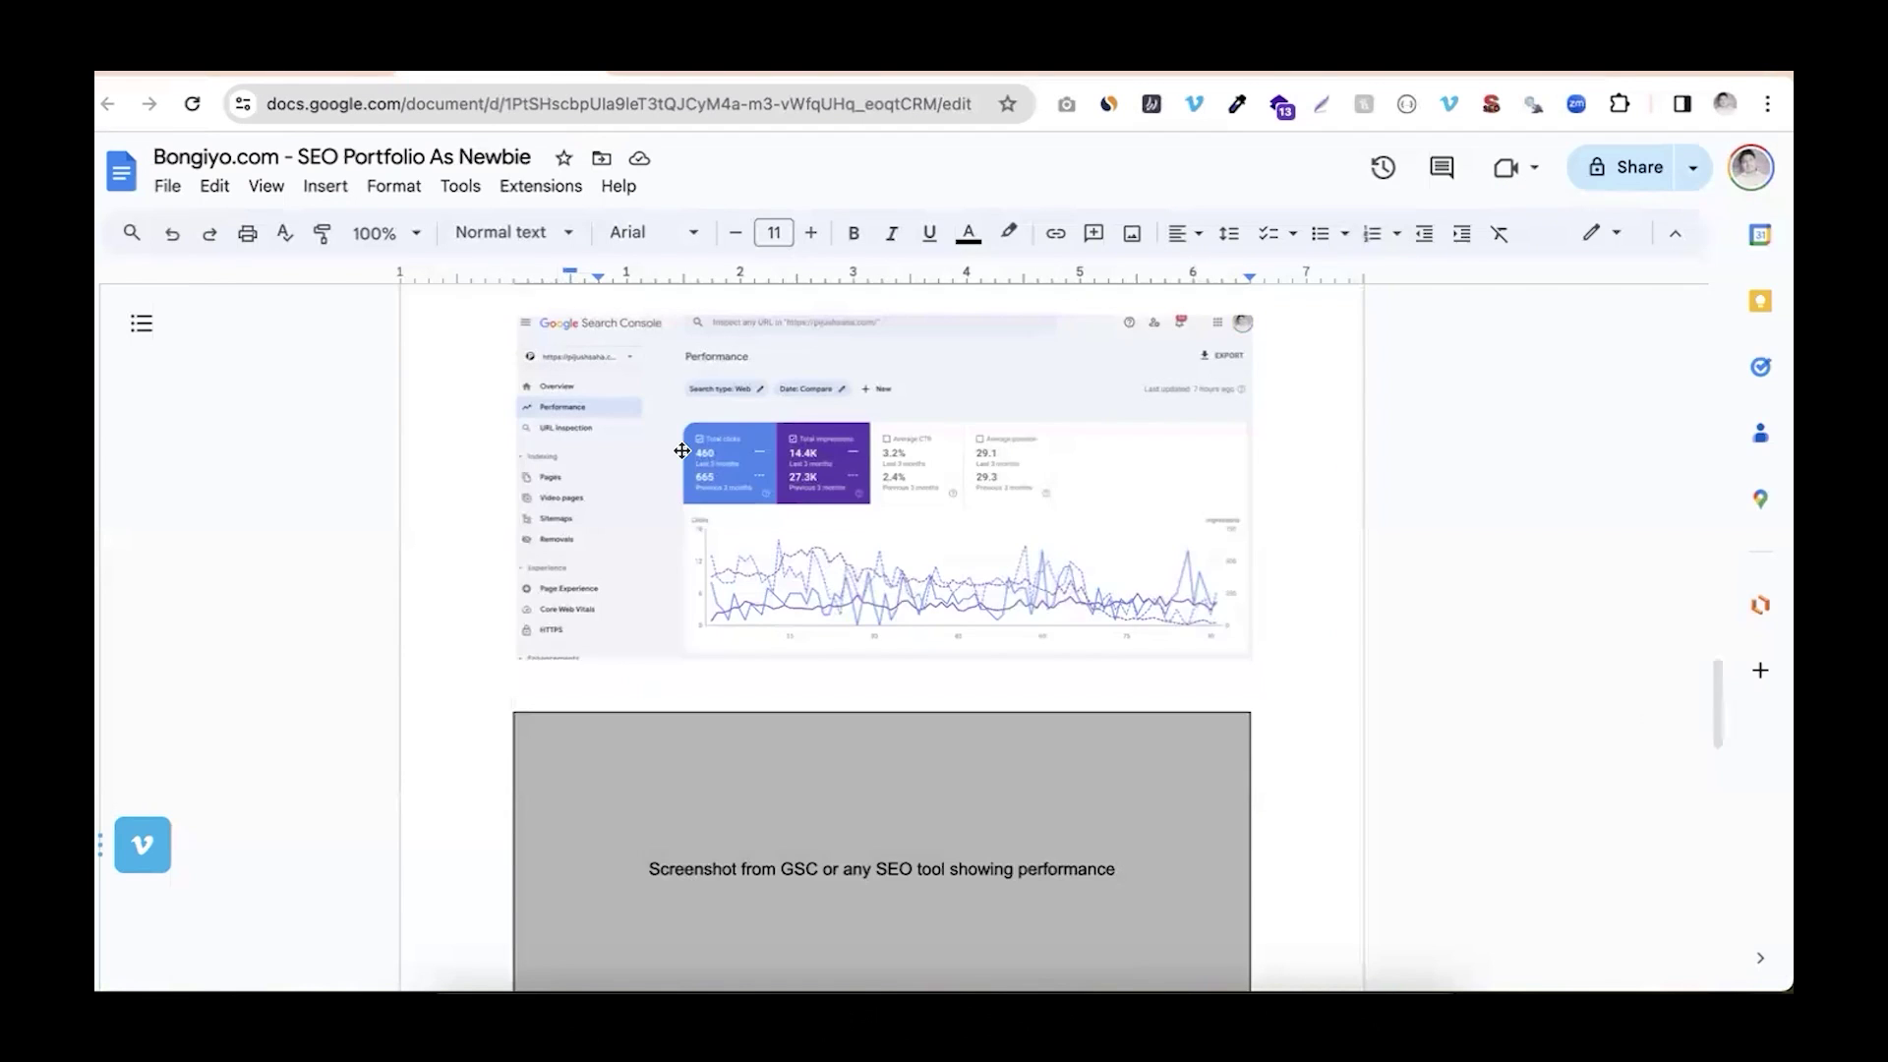
{"action": "scroll", "coordinate": [681, 450], "scroll_direction": "up", "scroll_amount": 7}
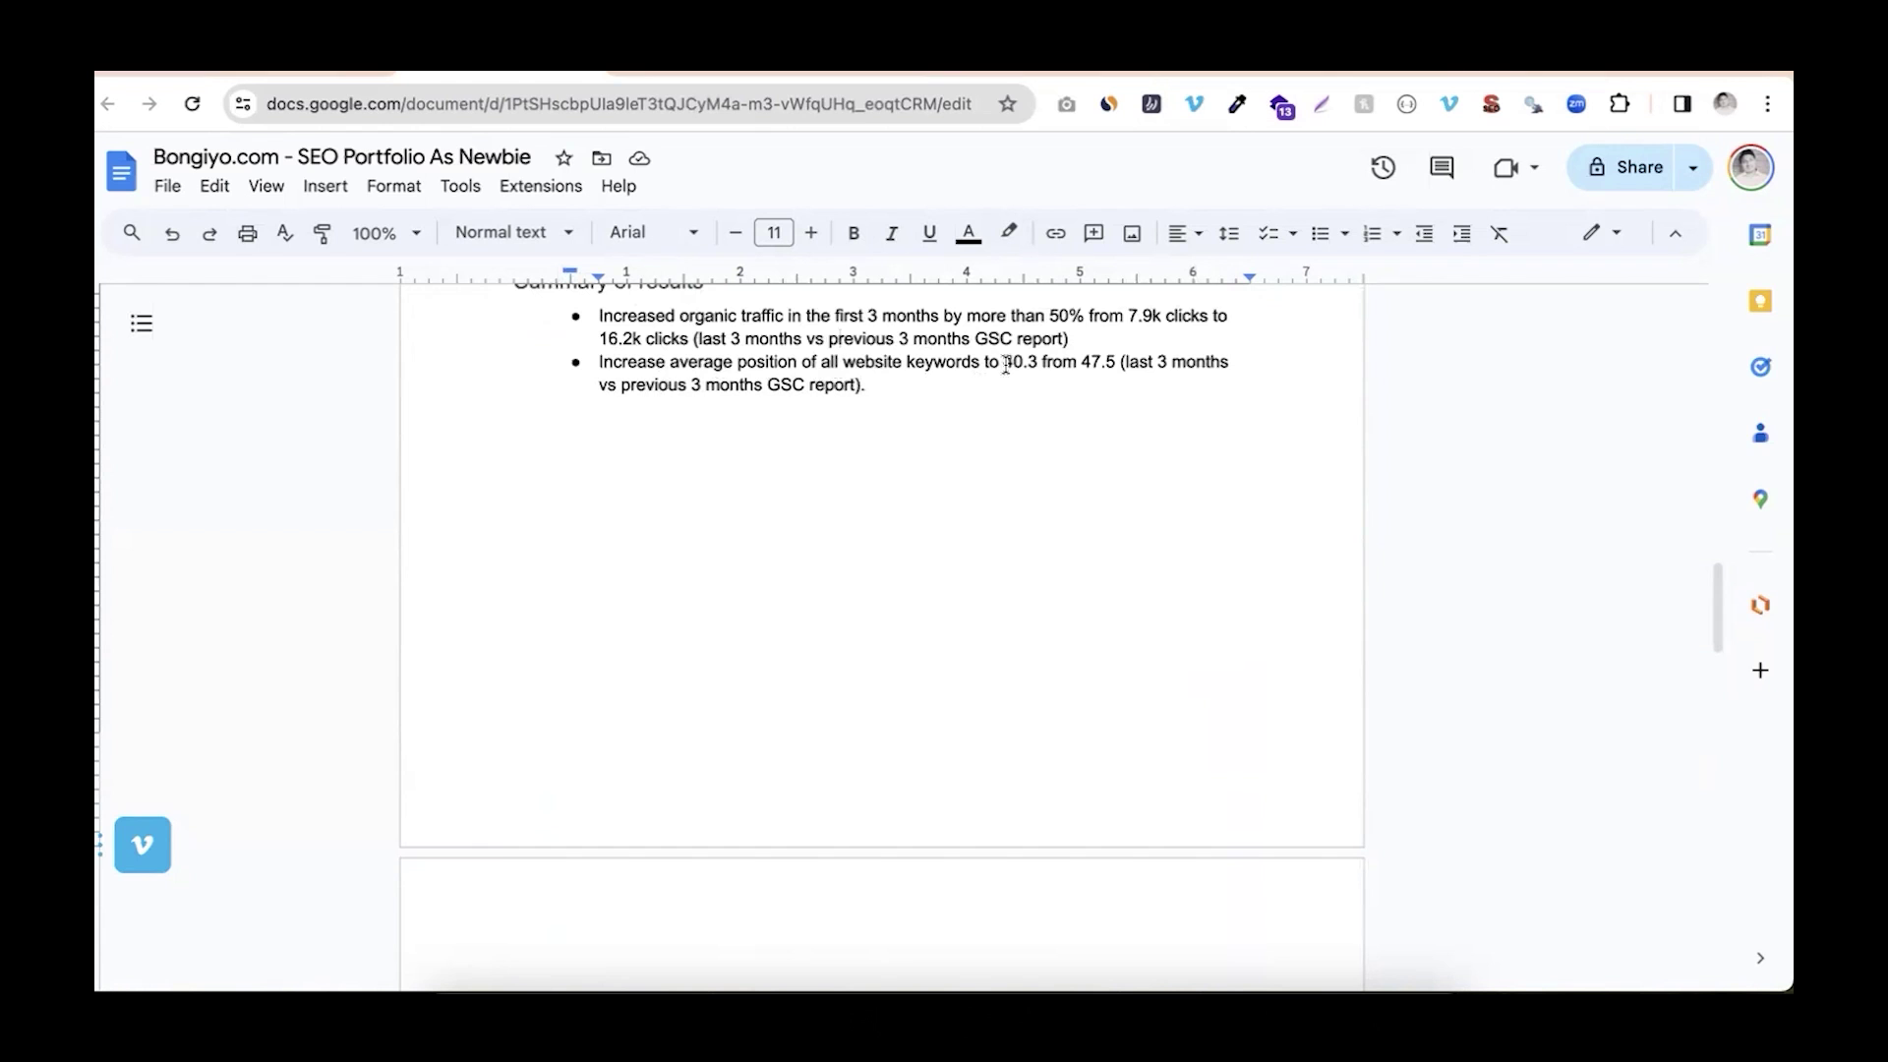
{"action": "scroll", "coordinate": [938, 565], "scroll_direction": "down", "scroll_amount": 3}
{"action": "scroll", "coordinate": [939, 565], "scroll_direction": "down", "scroll_amount": 3}
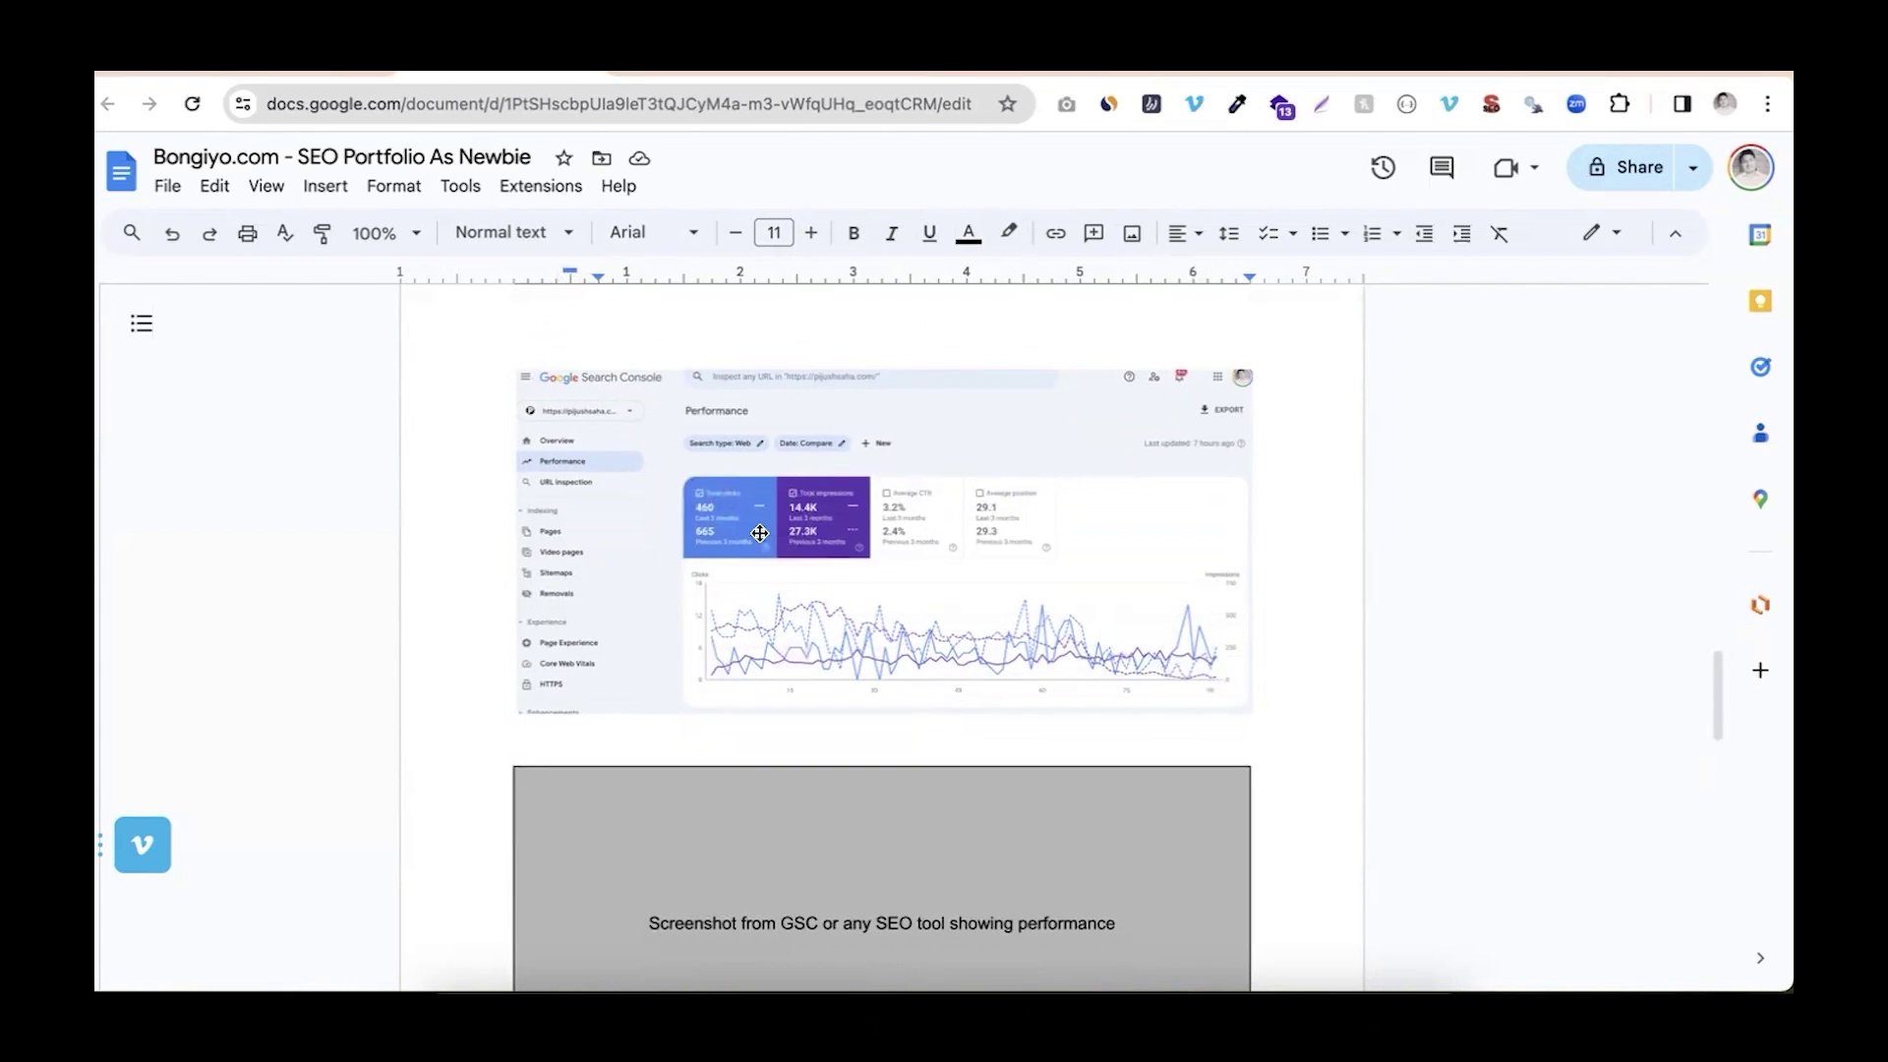
{"action": "scroll", "coordinate": [759, 533], "scroll_direction": "up", "scroll_amount": 5}
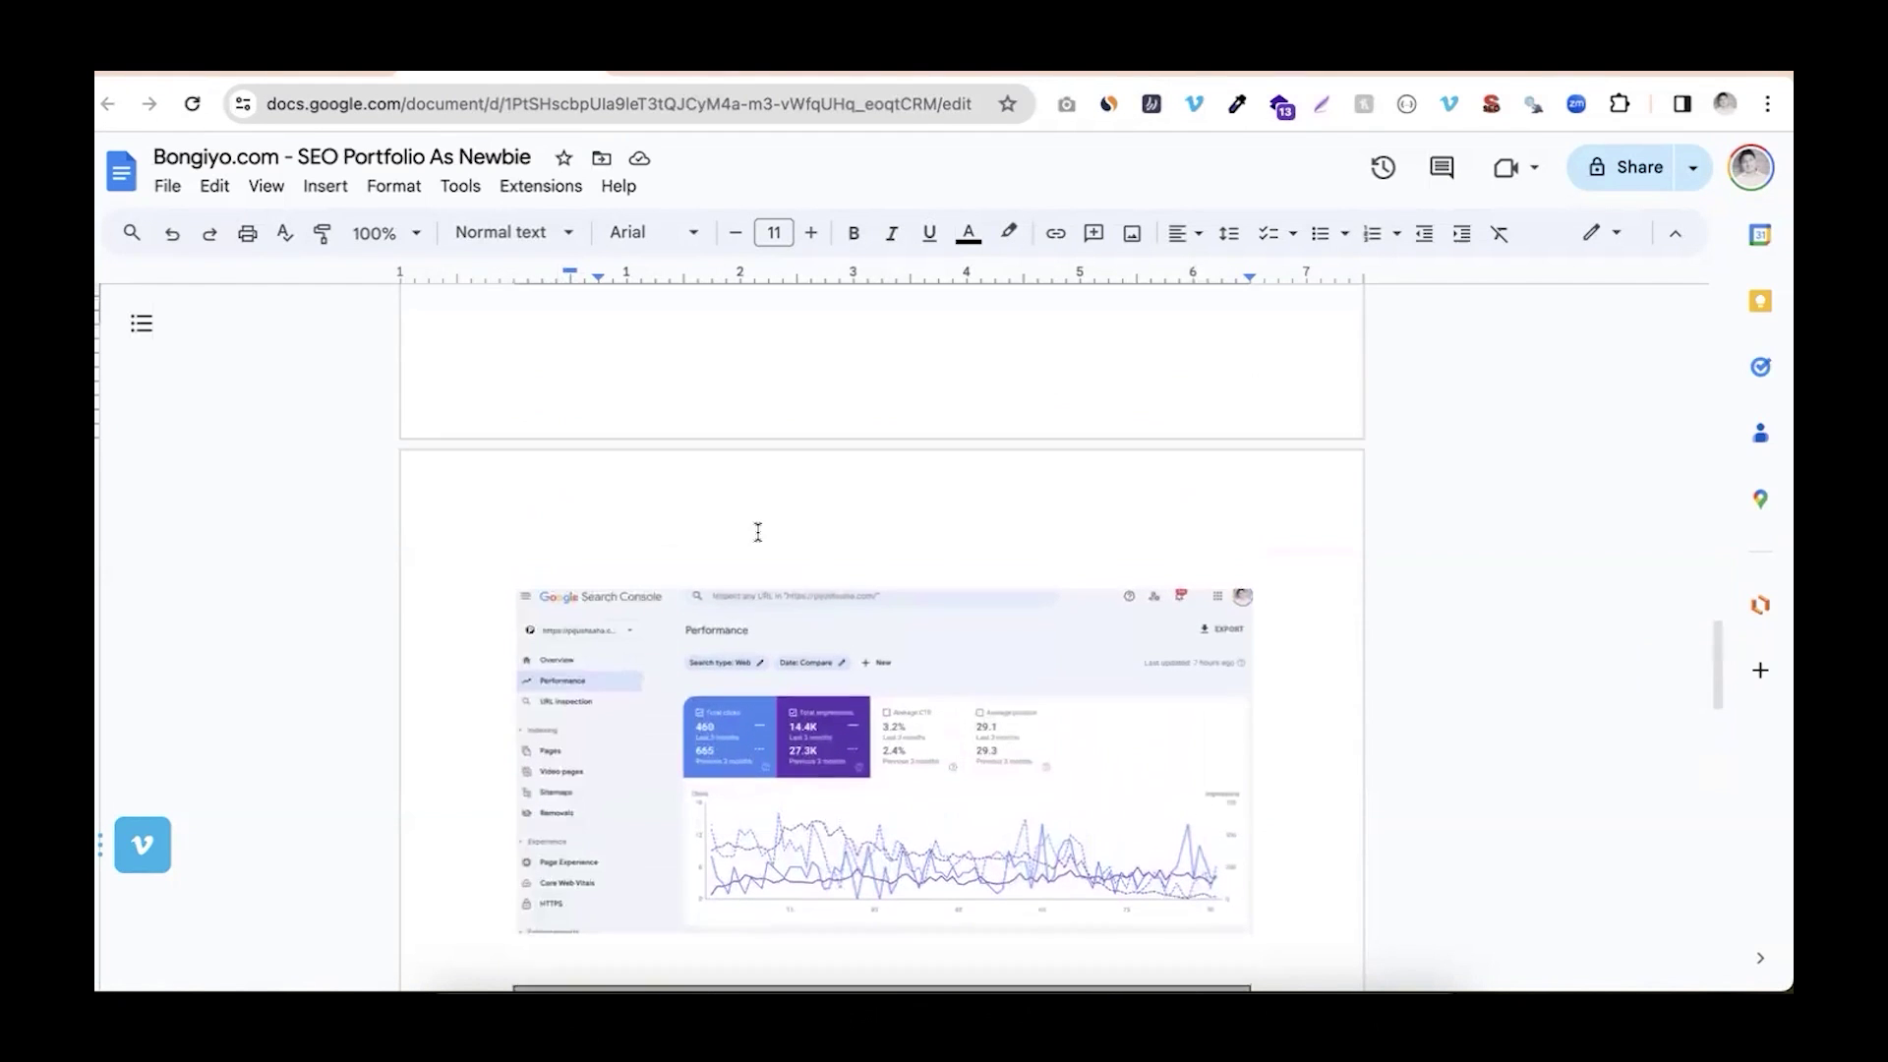
{"action": "scroll", "coordinate": [757, 532], "scroll_direction": "up", "scroll_amount": 4}
Examine the top queries comparison in Google Search Console and return to the title page of the SEO portfolio document
{"action": "left_click", "coordinate": [718, 73]}
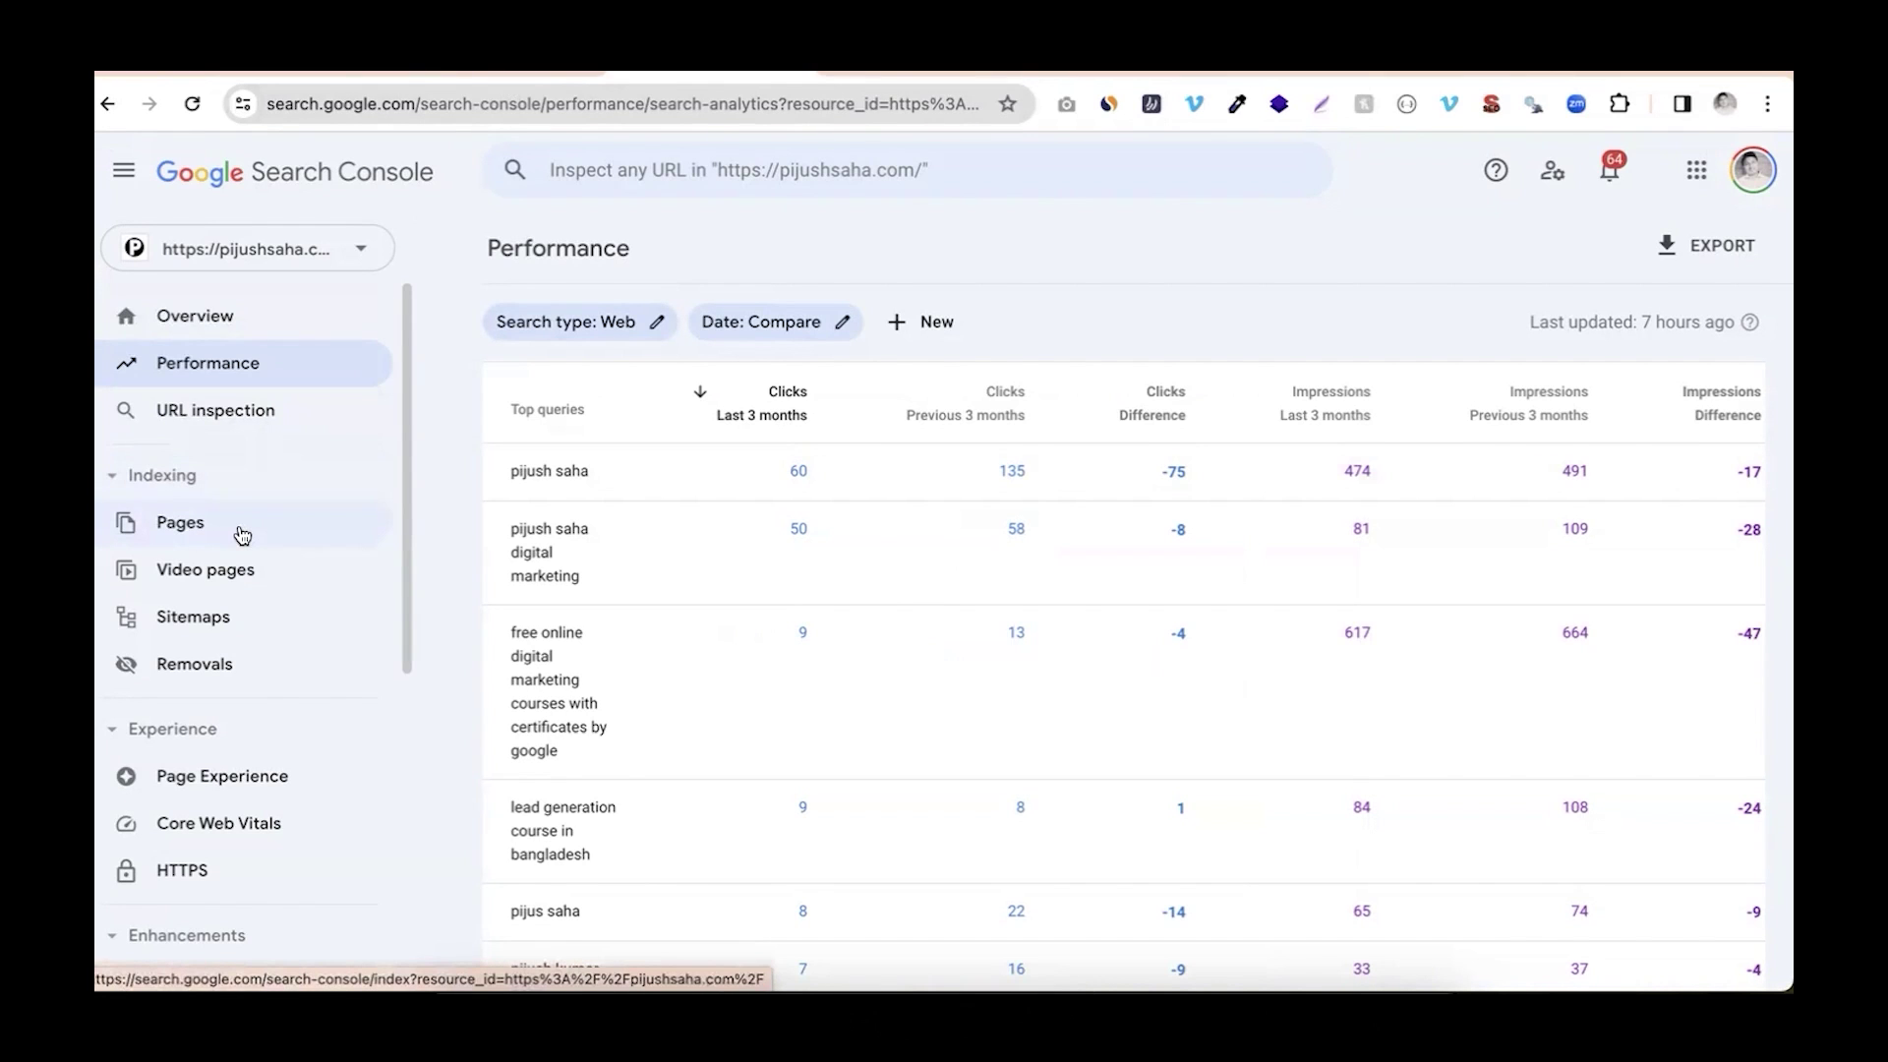
{"action": "left_click", "coordinate": [470, 74]}
{"action": "scroll", "coordinate": [664, 721], "scroll_direction": "down", "scroll_amount": 2}
{"action": "scroll", "coordinate": [665, 723], "scroll_direction": "up", "scroll_amount": 5}
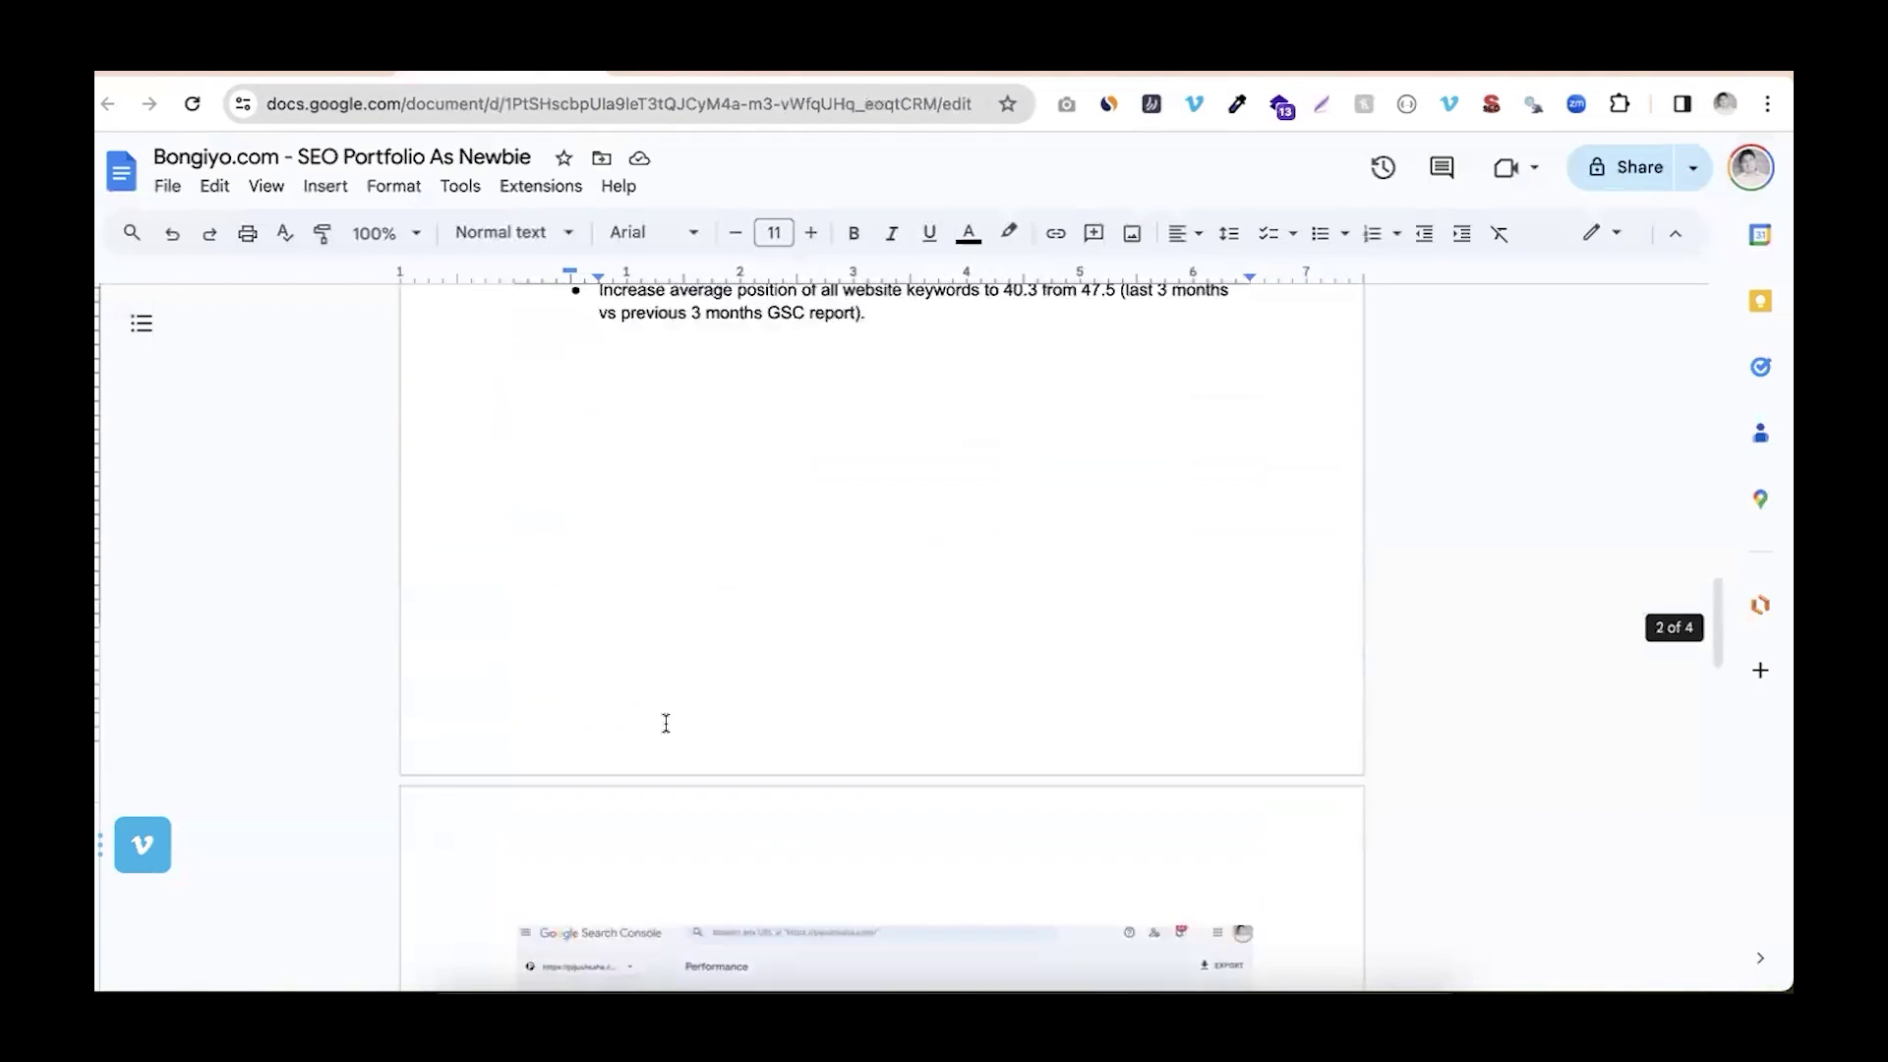
{"action": "scroll", "coordinate": [666, 723], "scroll_direction": "up", "scroll_amount": 15}
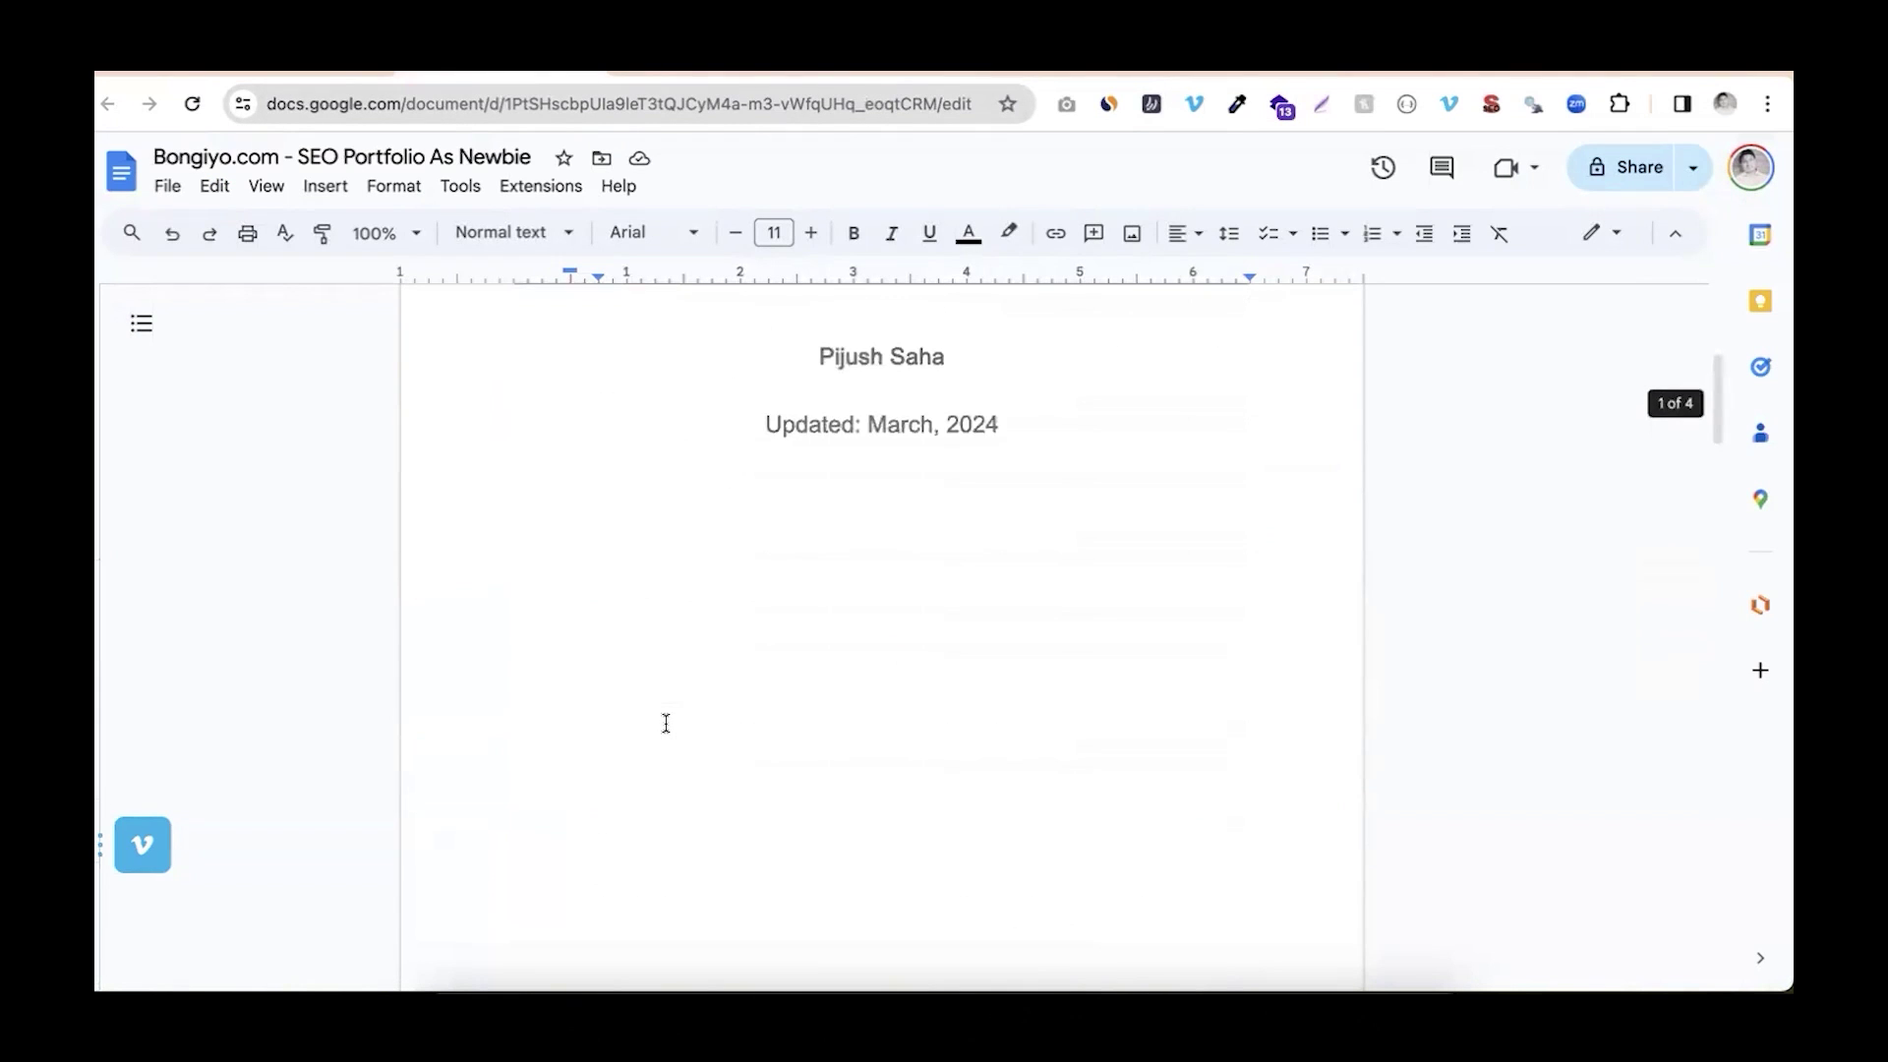
Delete the pasted Search Console screenshot below Case 1's Summary of results in the portfolio document
{"action": "scroll", "coordinate": [630, 714], "scroll_direction": "down", "scroll_amount": 15}
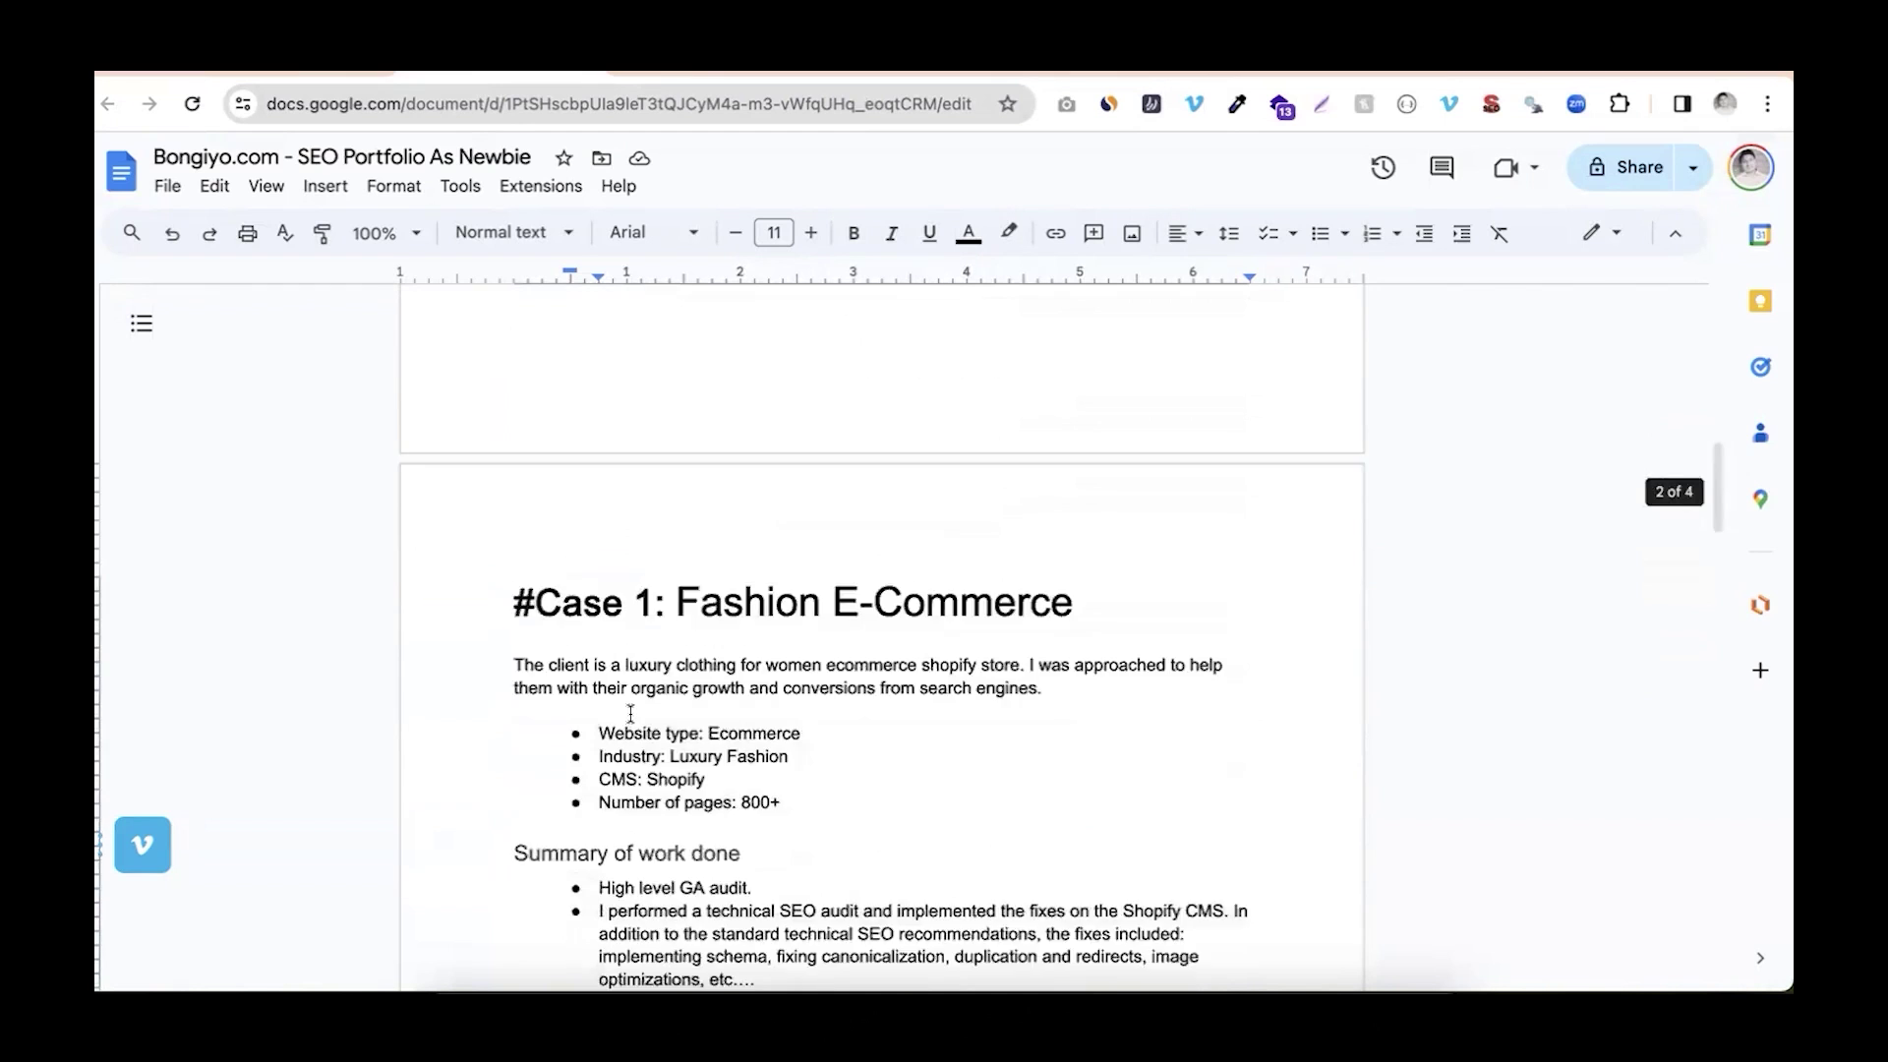
{"action": "scroll", "coordinate": [631, 714], "scroll_direction": "down", "scroll_amount": 3}
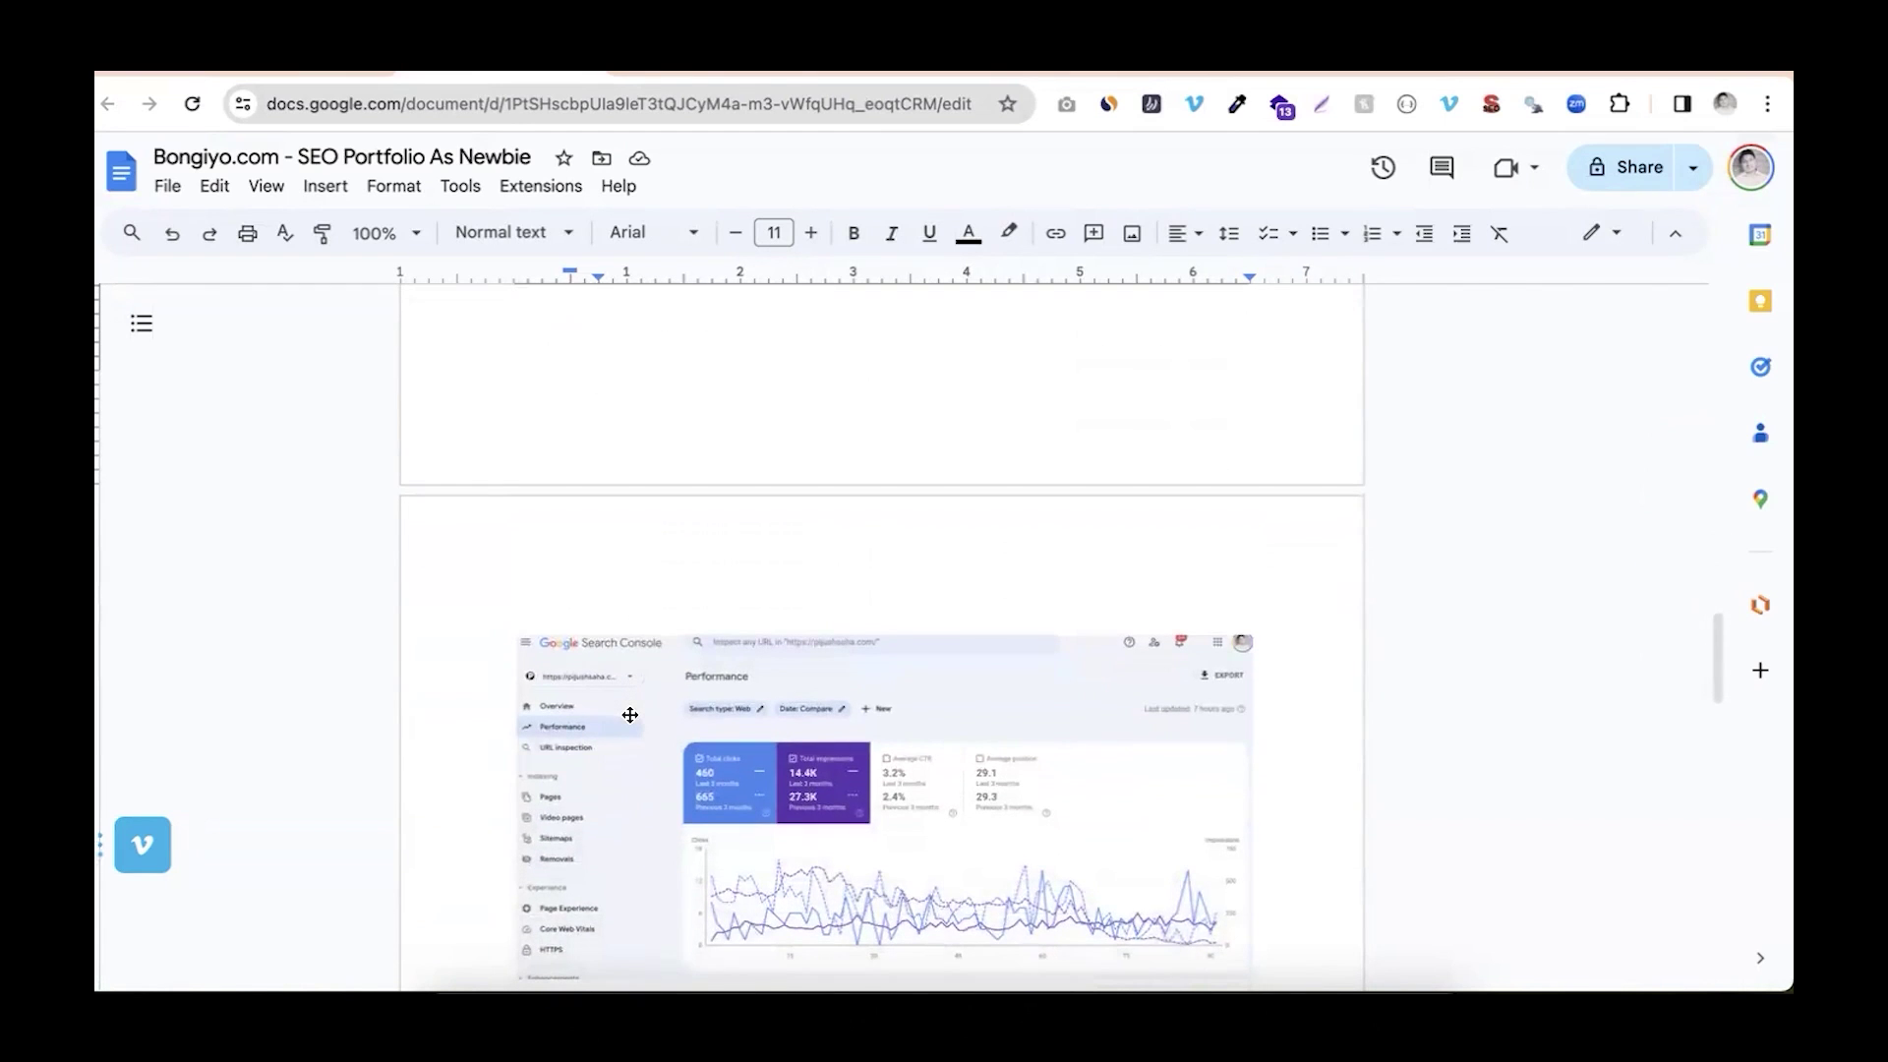
{"action": "scroll", "coordinate": [630, 714], "scroll_direction": "down", "scroll_amount": 2}
{"action": "left_click", "coordinate": [630, 714]}
{"action": "key", "text": "BackSpace"}
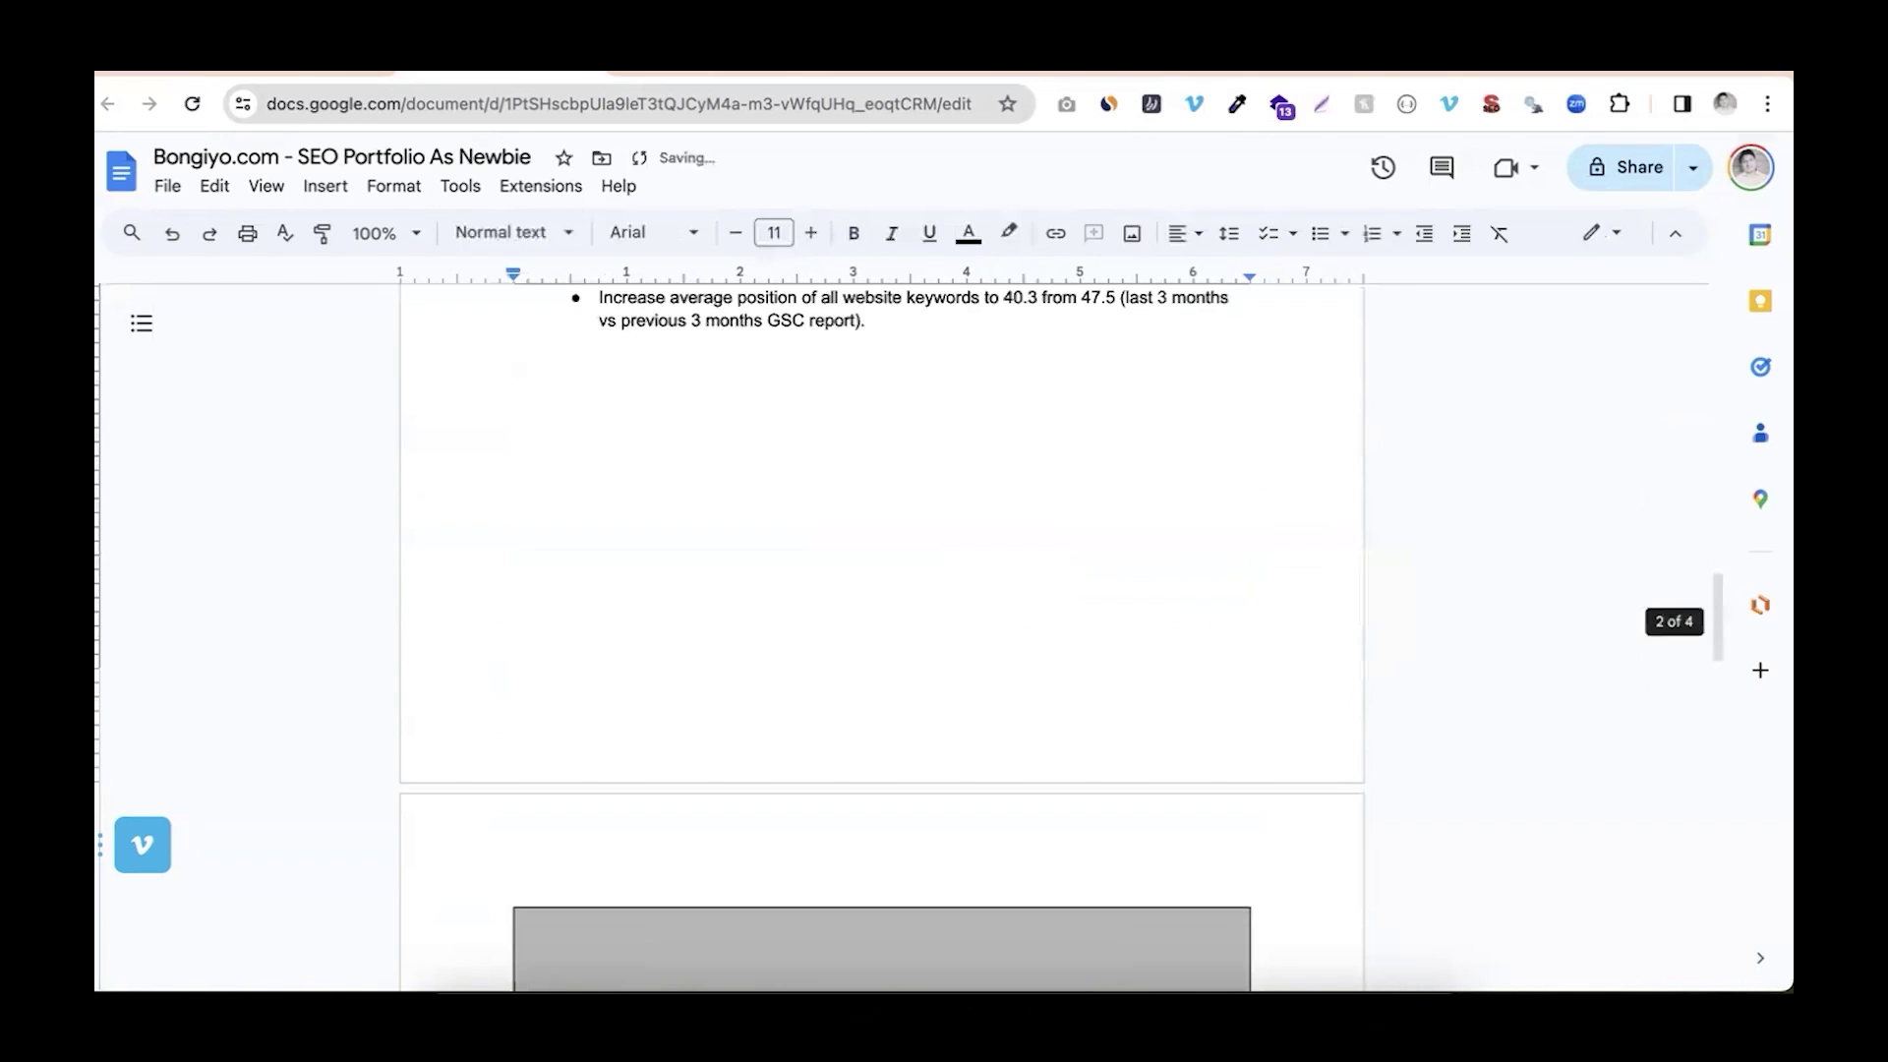
{"action": "scroll", "coordinate": [881, 639], "scroll_direction": "up", "scroll_amount": 4}
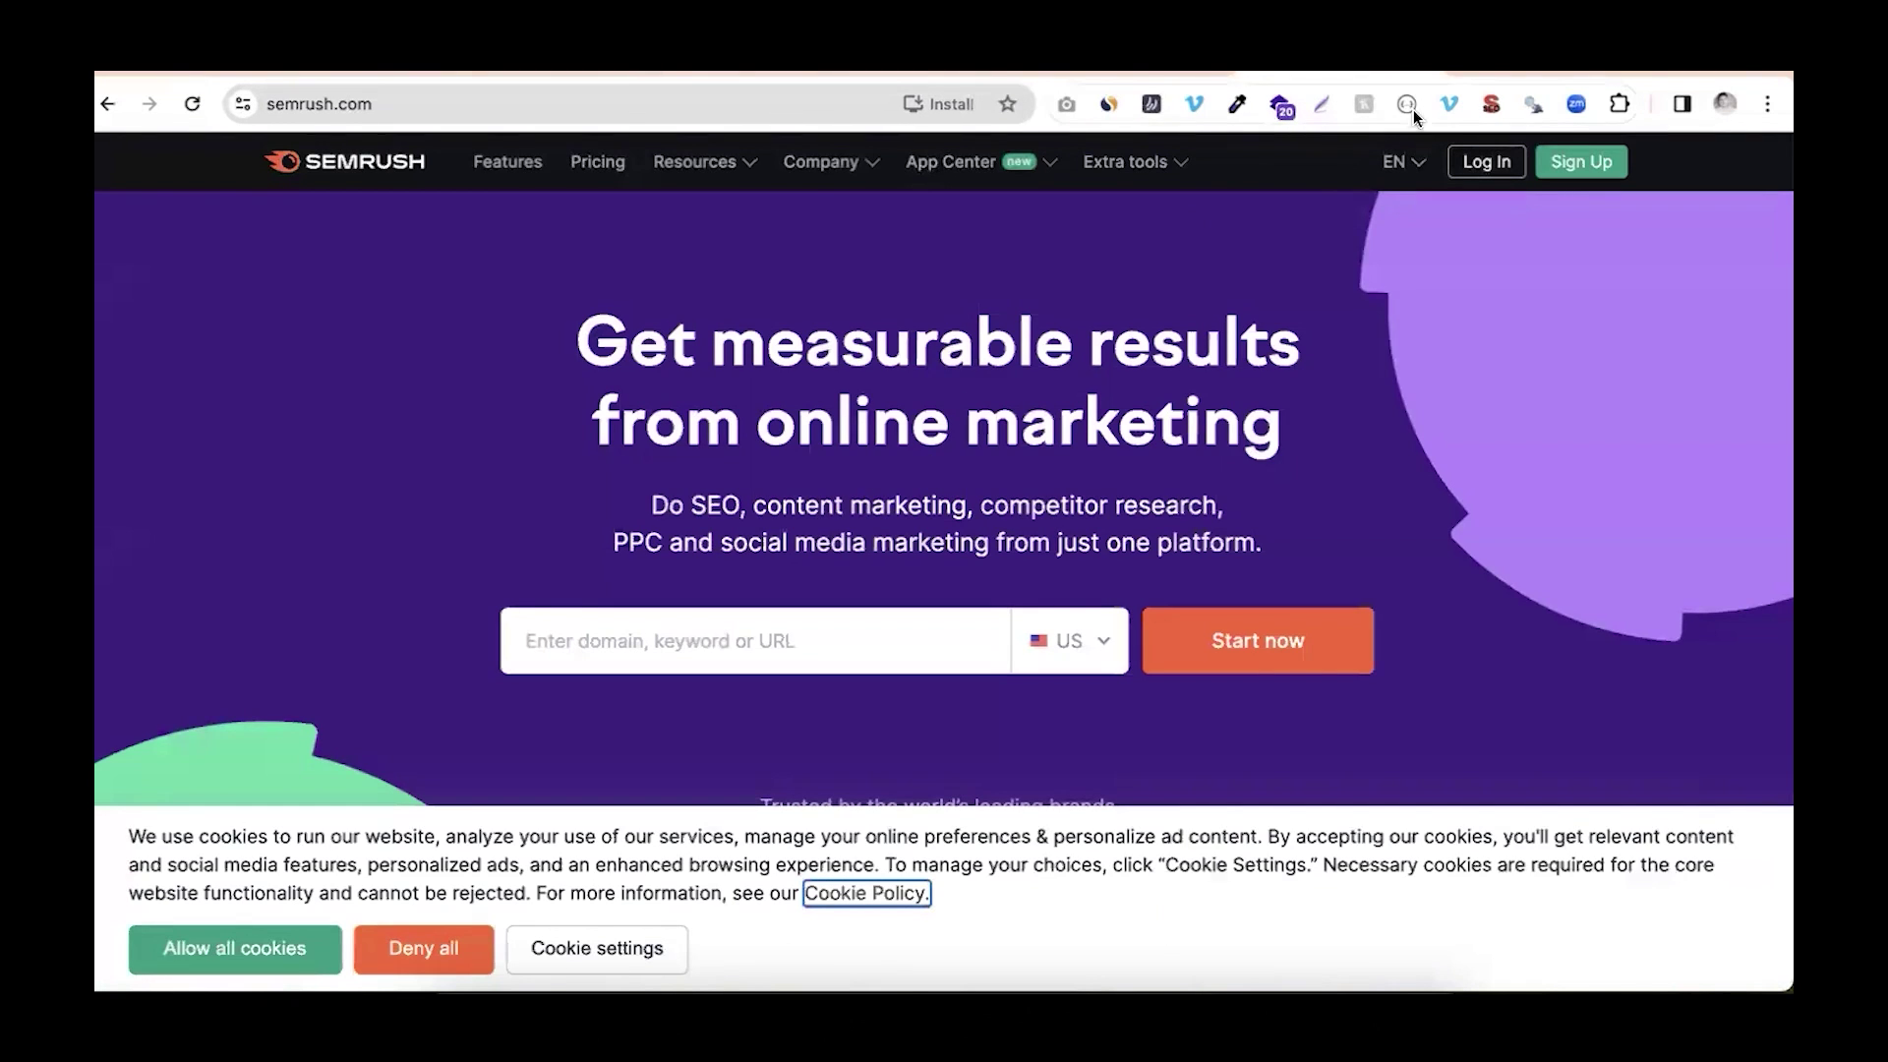
View the Ahrefs home page, then add dashed items "Step 1 - find website" and "Step 2 - semrush / ahrefs" below Case 1's Summary of results
{"action": "left_click", "coordinate": [1495, 73]}
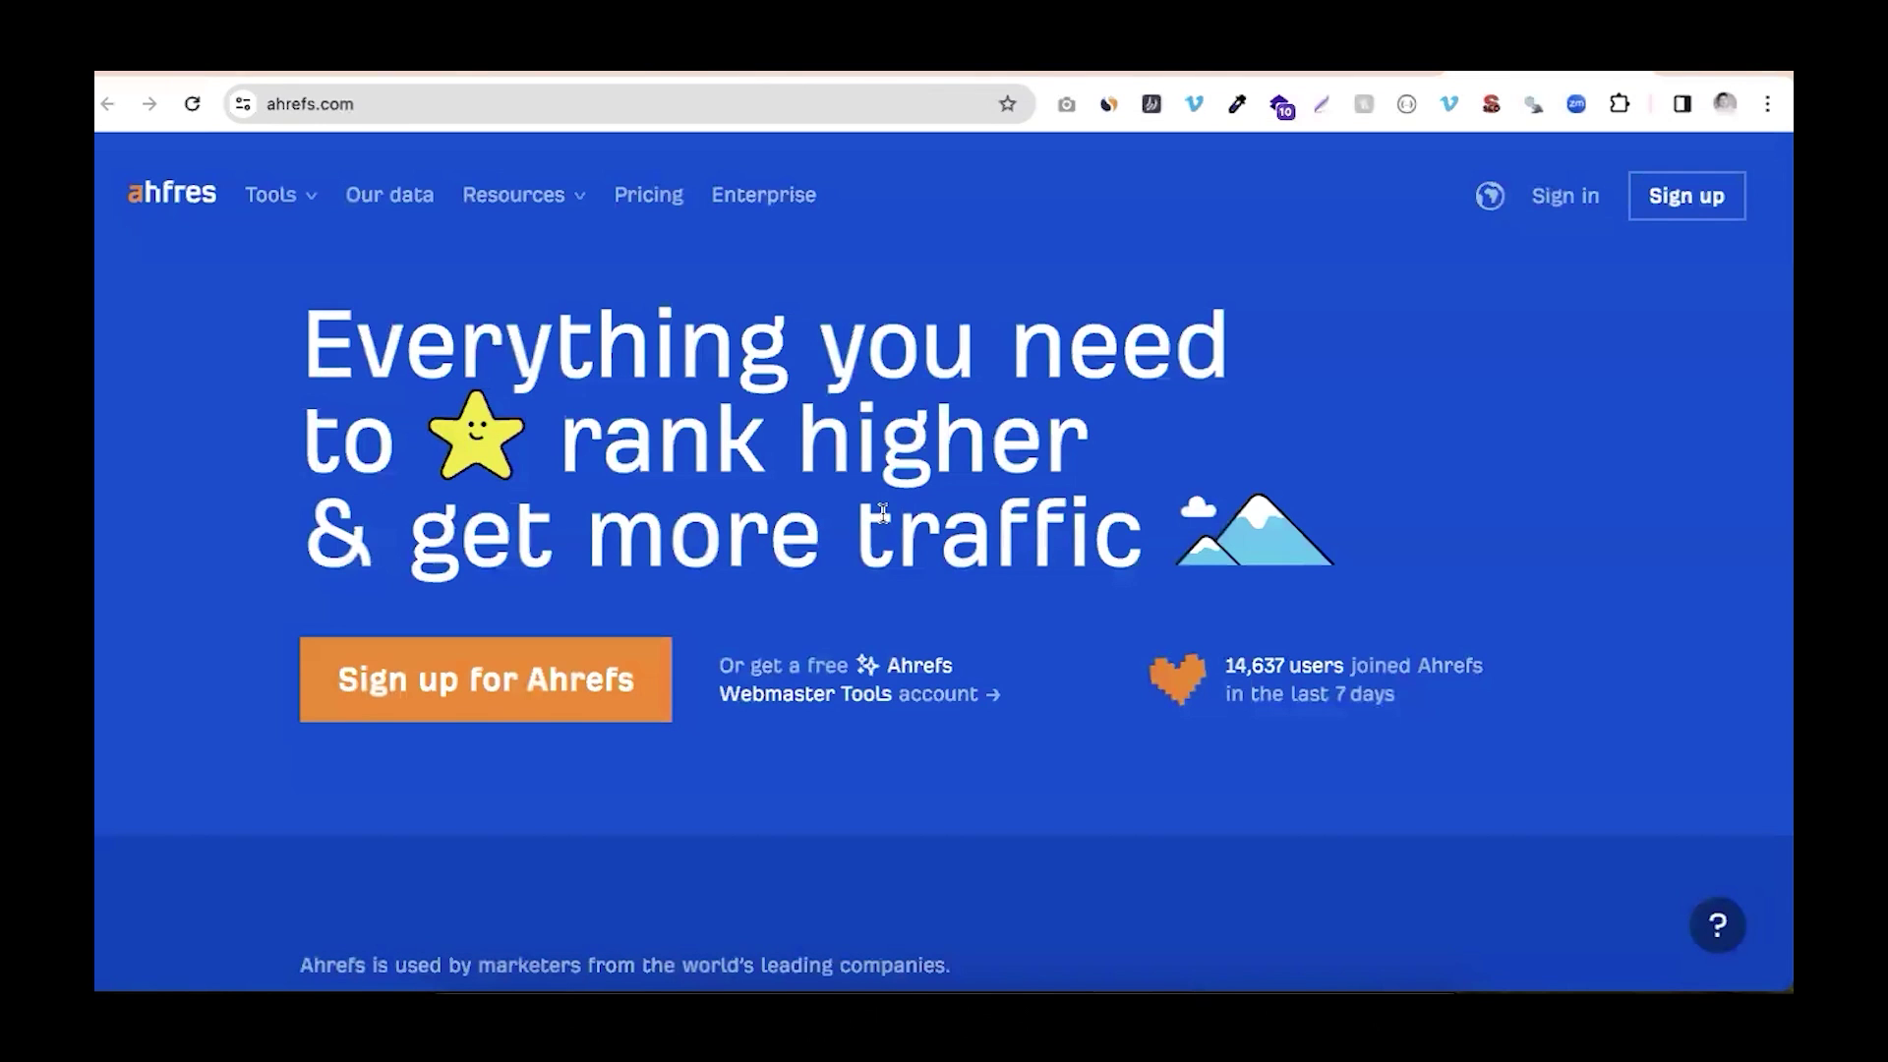
{"action": "left_click", "coordinate": [533, 79]}
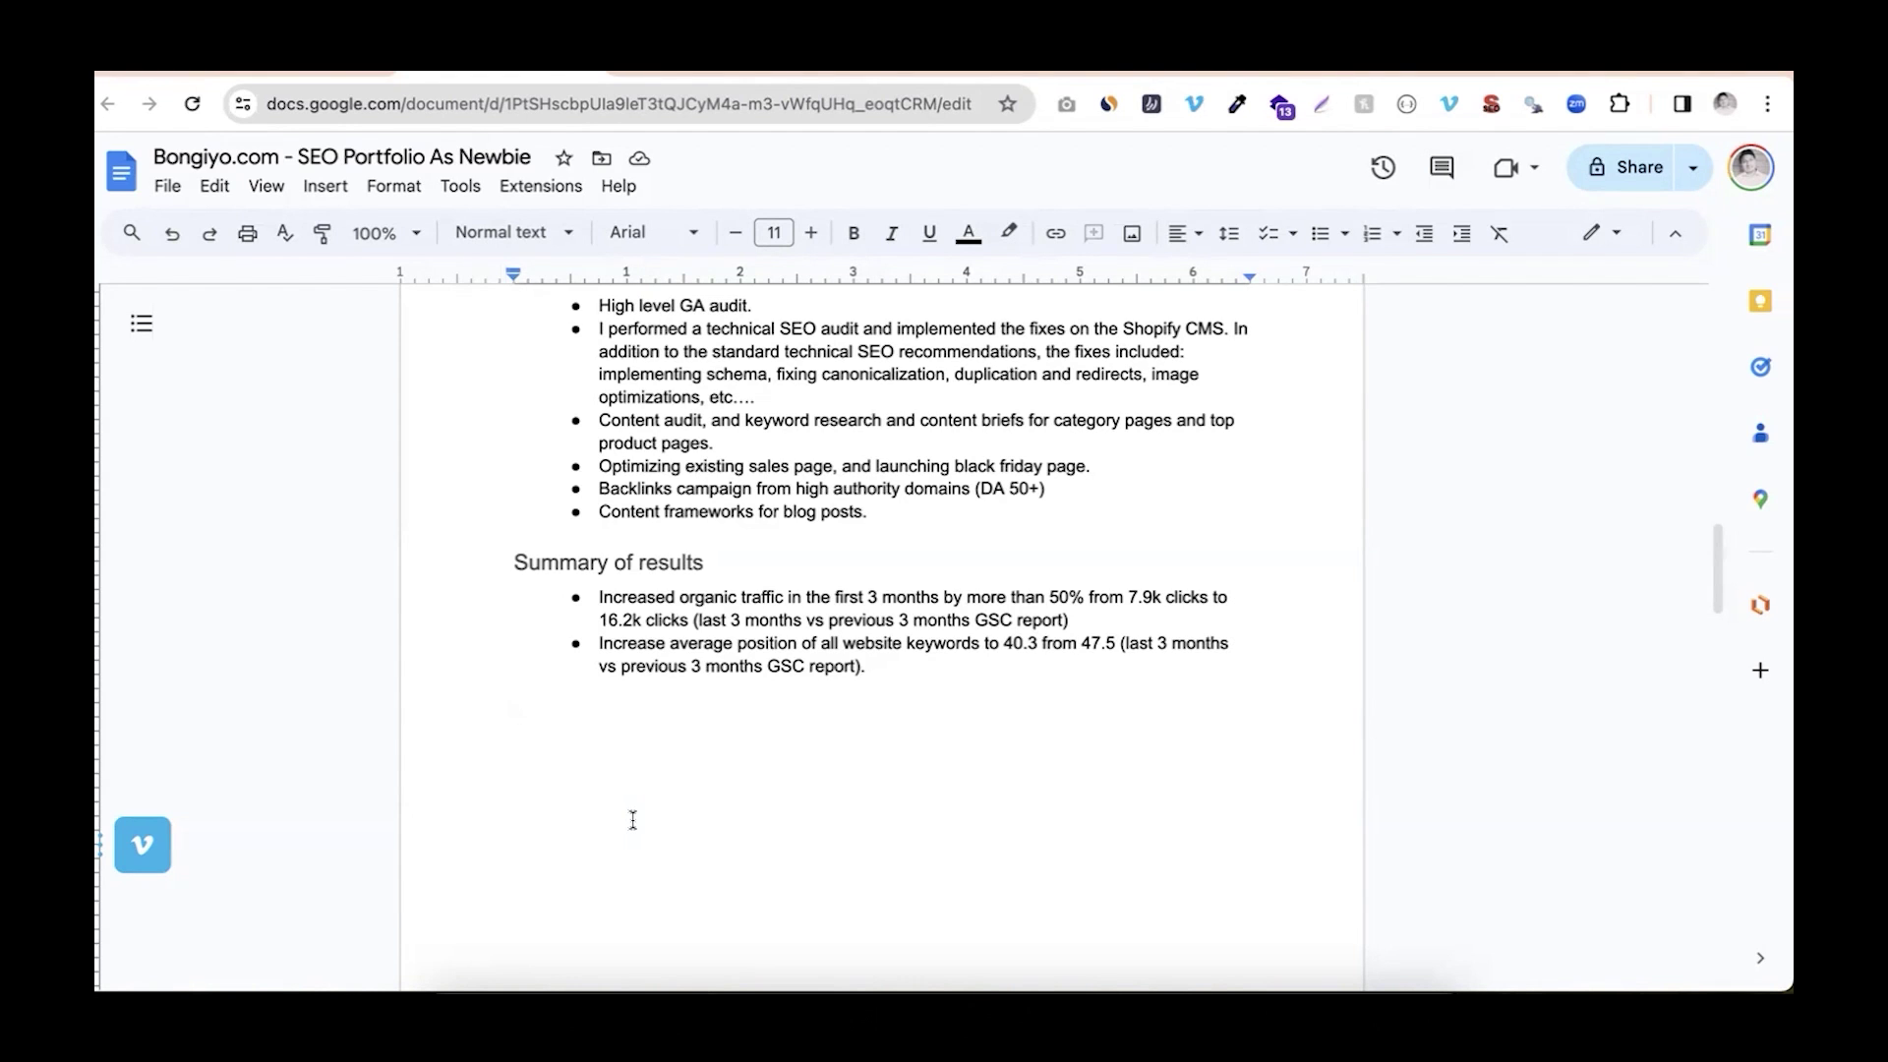
{"action": "key", "text": "Return"}
{"action": "type", "text": "- Step 1"}
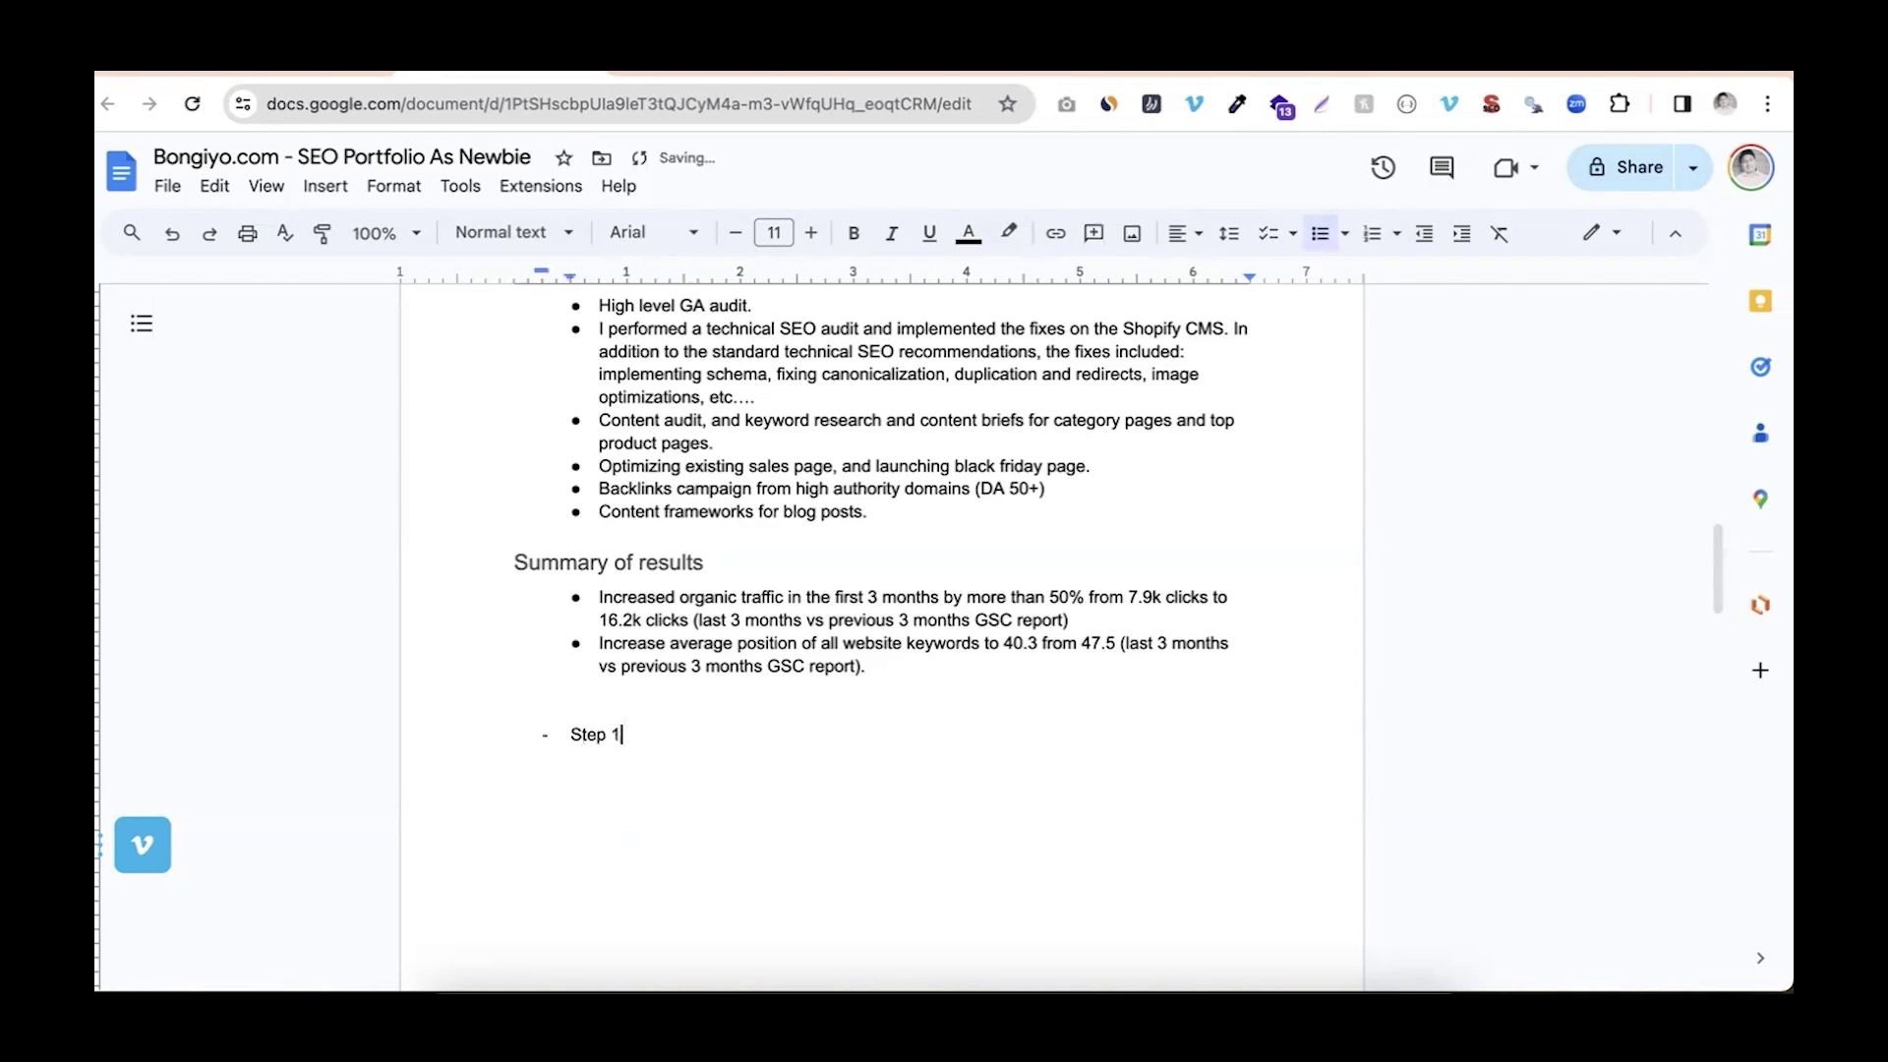
{"action": "type", "text": " -"}
{"action": "key", "text": "BackSpace"}
{"action": "type", "text": "- find website"}
{"action": "key", "text": "Return"}
{"action": "type", "text": "Step 2 - semrush / "}
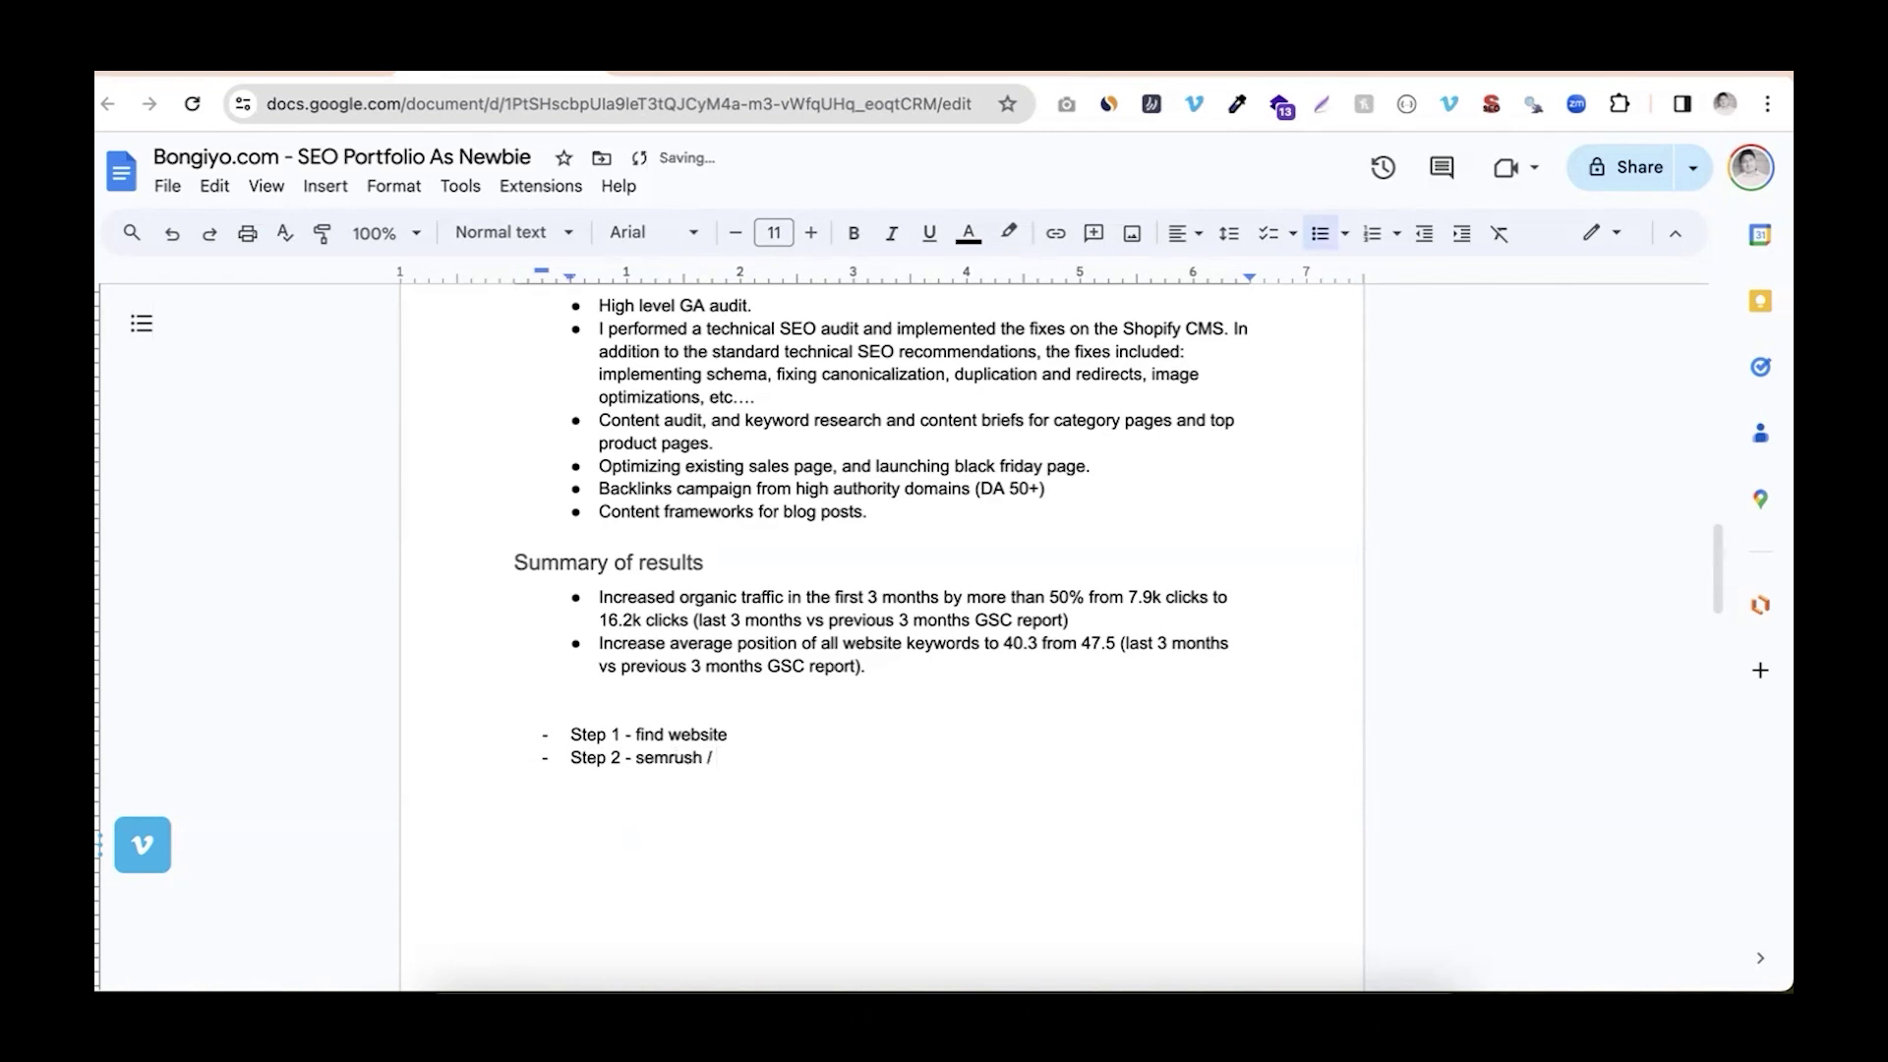
{"action": "type", "text": "ahrefs"}
{"action": "key", "text": "Return"}
{"action": "key", "text": "Return"}
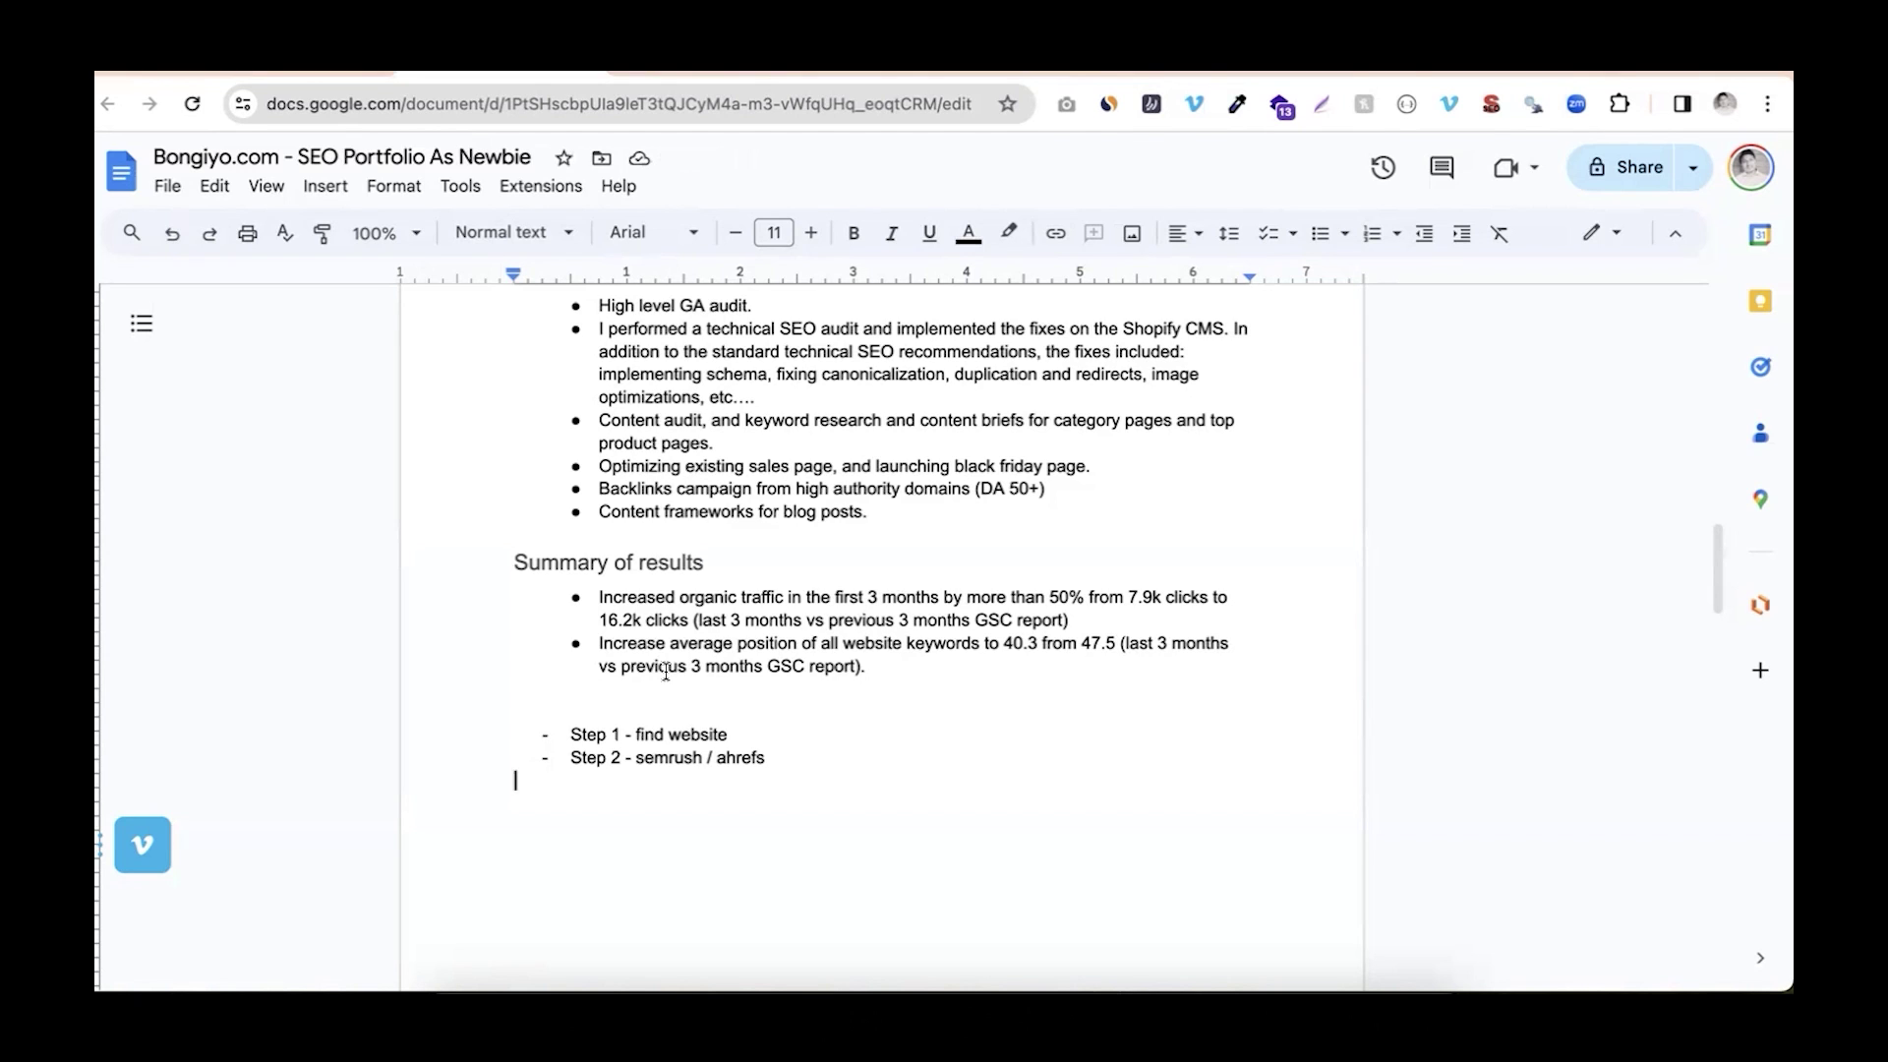
Add a third dashed item reading "Step 3 -" beneath the semrush / ahrefs item
{"action": "type", "text": "- Step "}
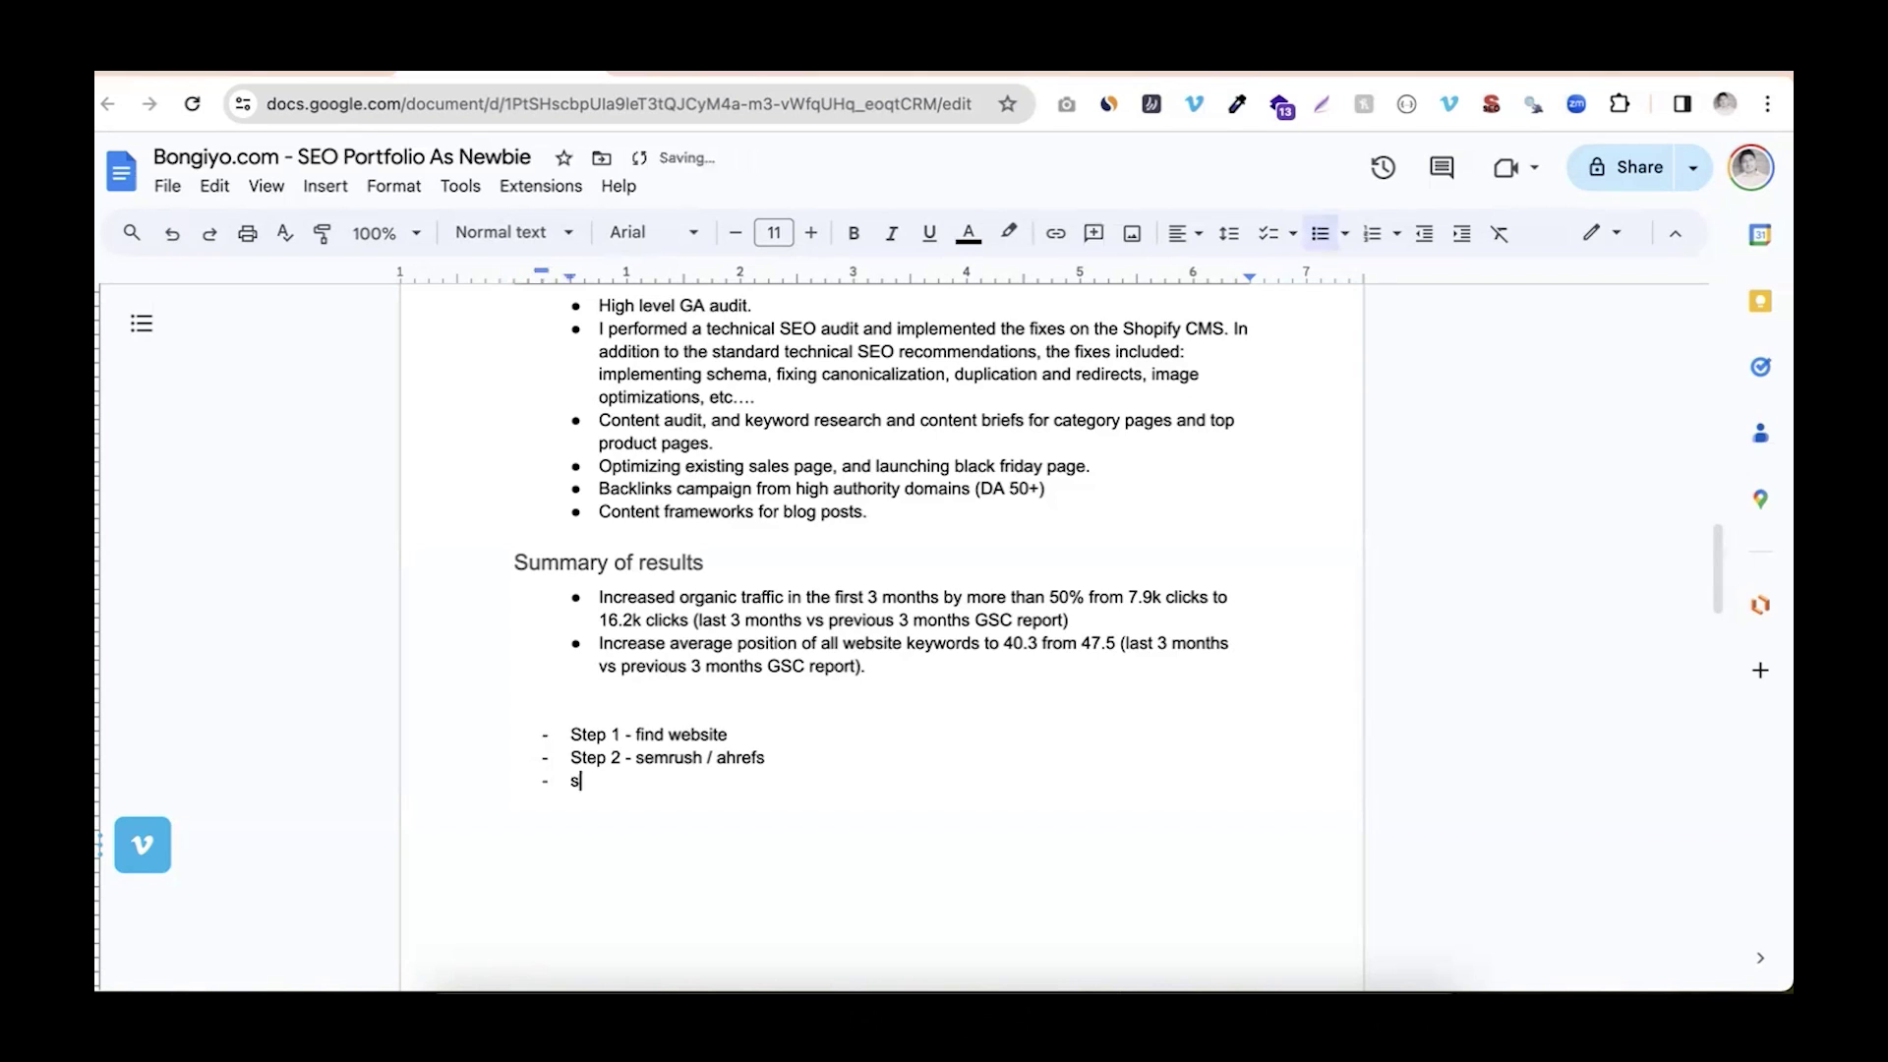
{"action": "type", "text": "3 -"}
{"action": "type", "text": " s"}
{"action": "key", "text": "BackSpace"}
Insert an unbulleted "Or" line between the Step 2 and Step 3 items, with a blank line above it
{"action": "left_click", "coordinate": [804, 755]}
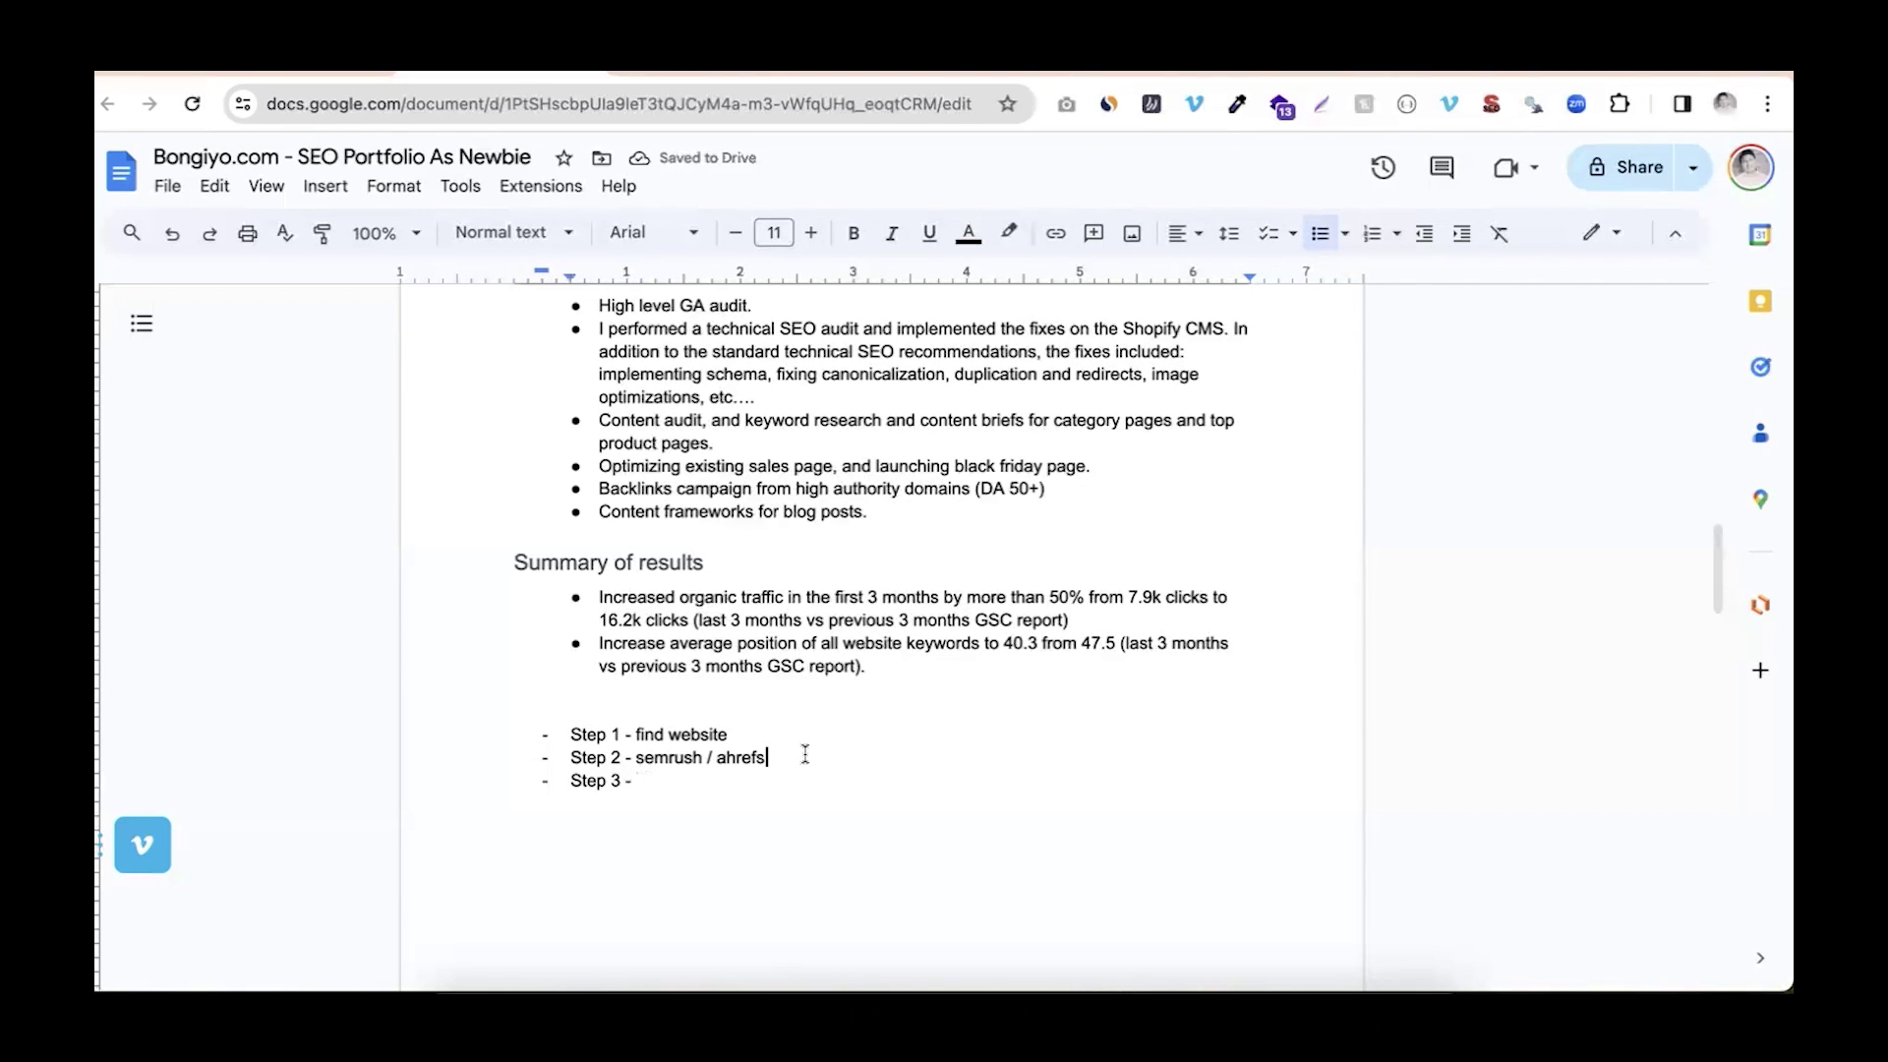
{"action": "key", "text": "Return"}
{"action": "key", "text": "BackSpace"}
{"action": "type", "text": "Or"}
{"action": "key", "text": "Return"}
{"action": "left_click", "coordinate": [572, 780]}
{"action": "key", "text": "Return"}
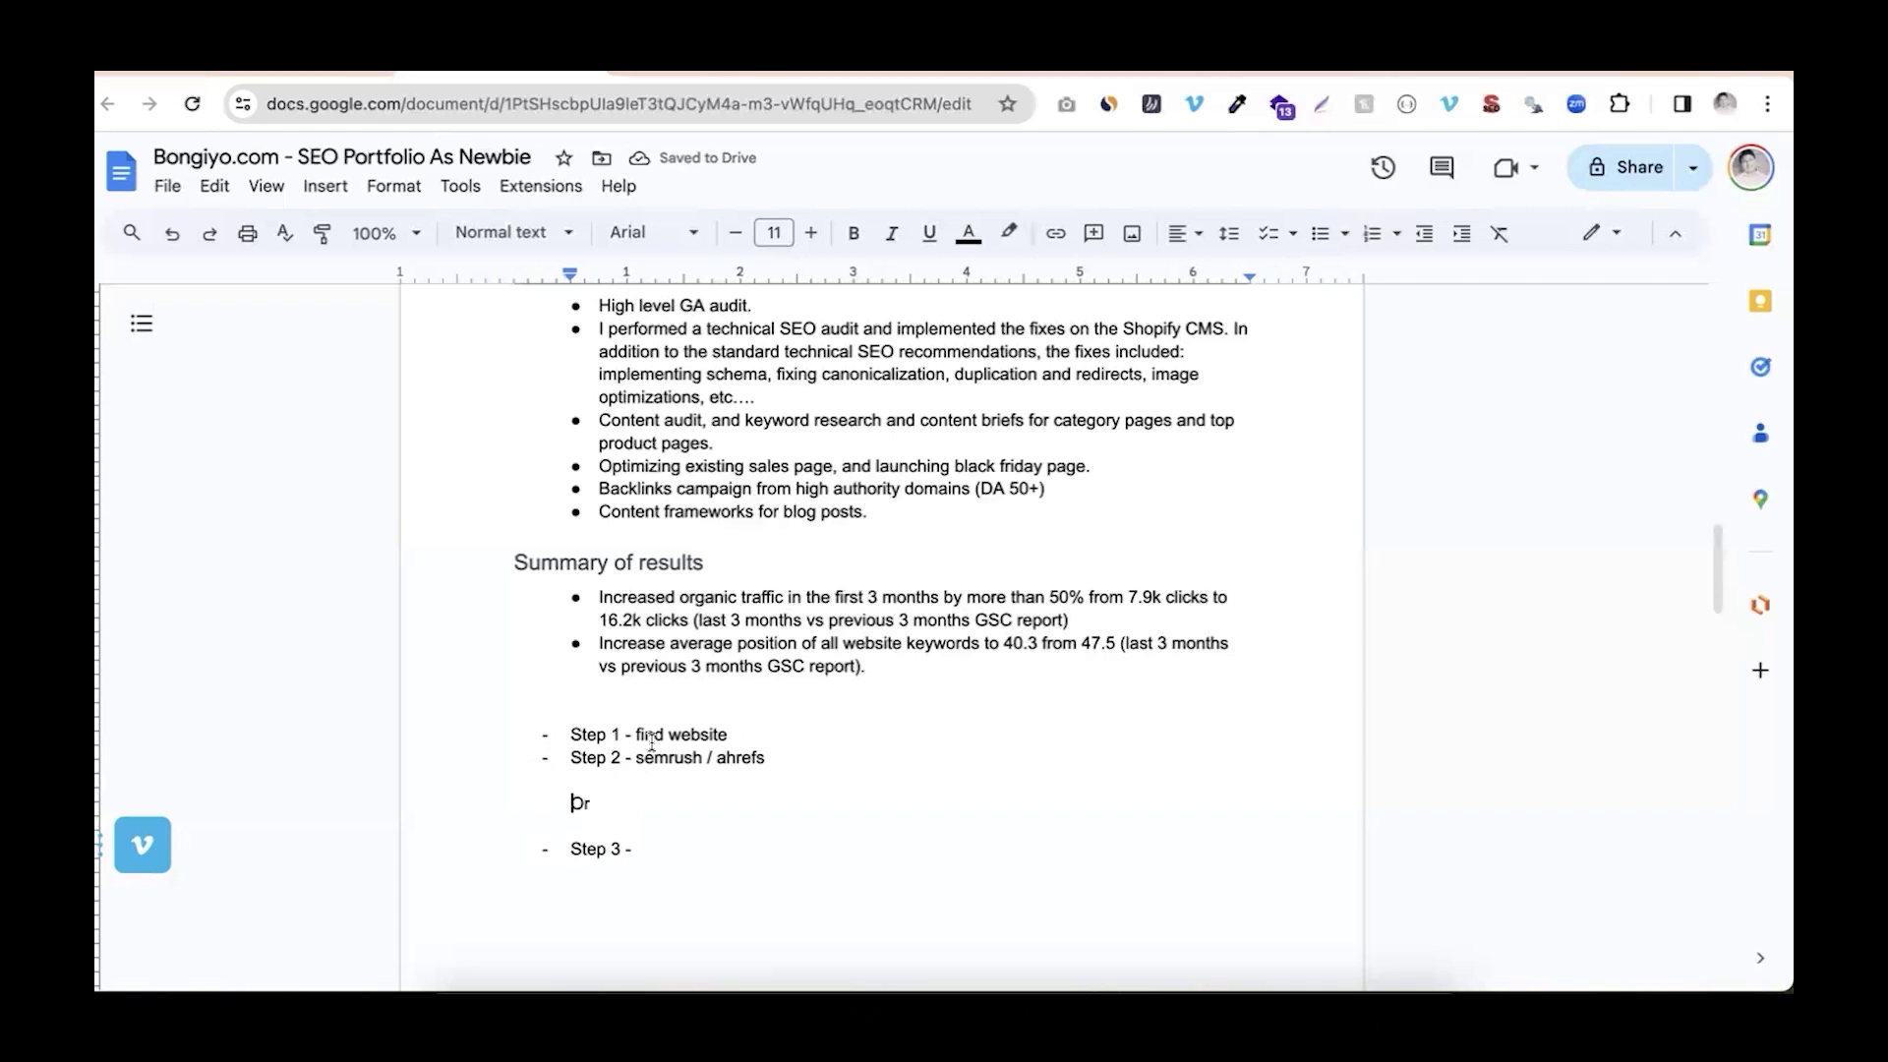
Change the Step 3 item below "Or" to read "Step 1 - search console"
{"action": "left_click", "coordinate": [641, 851]}
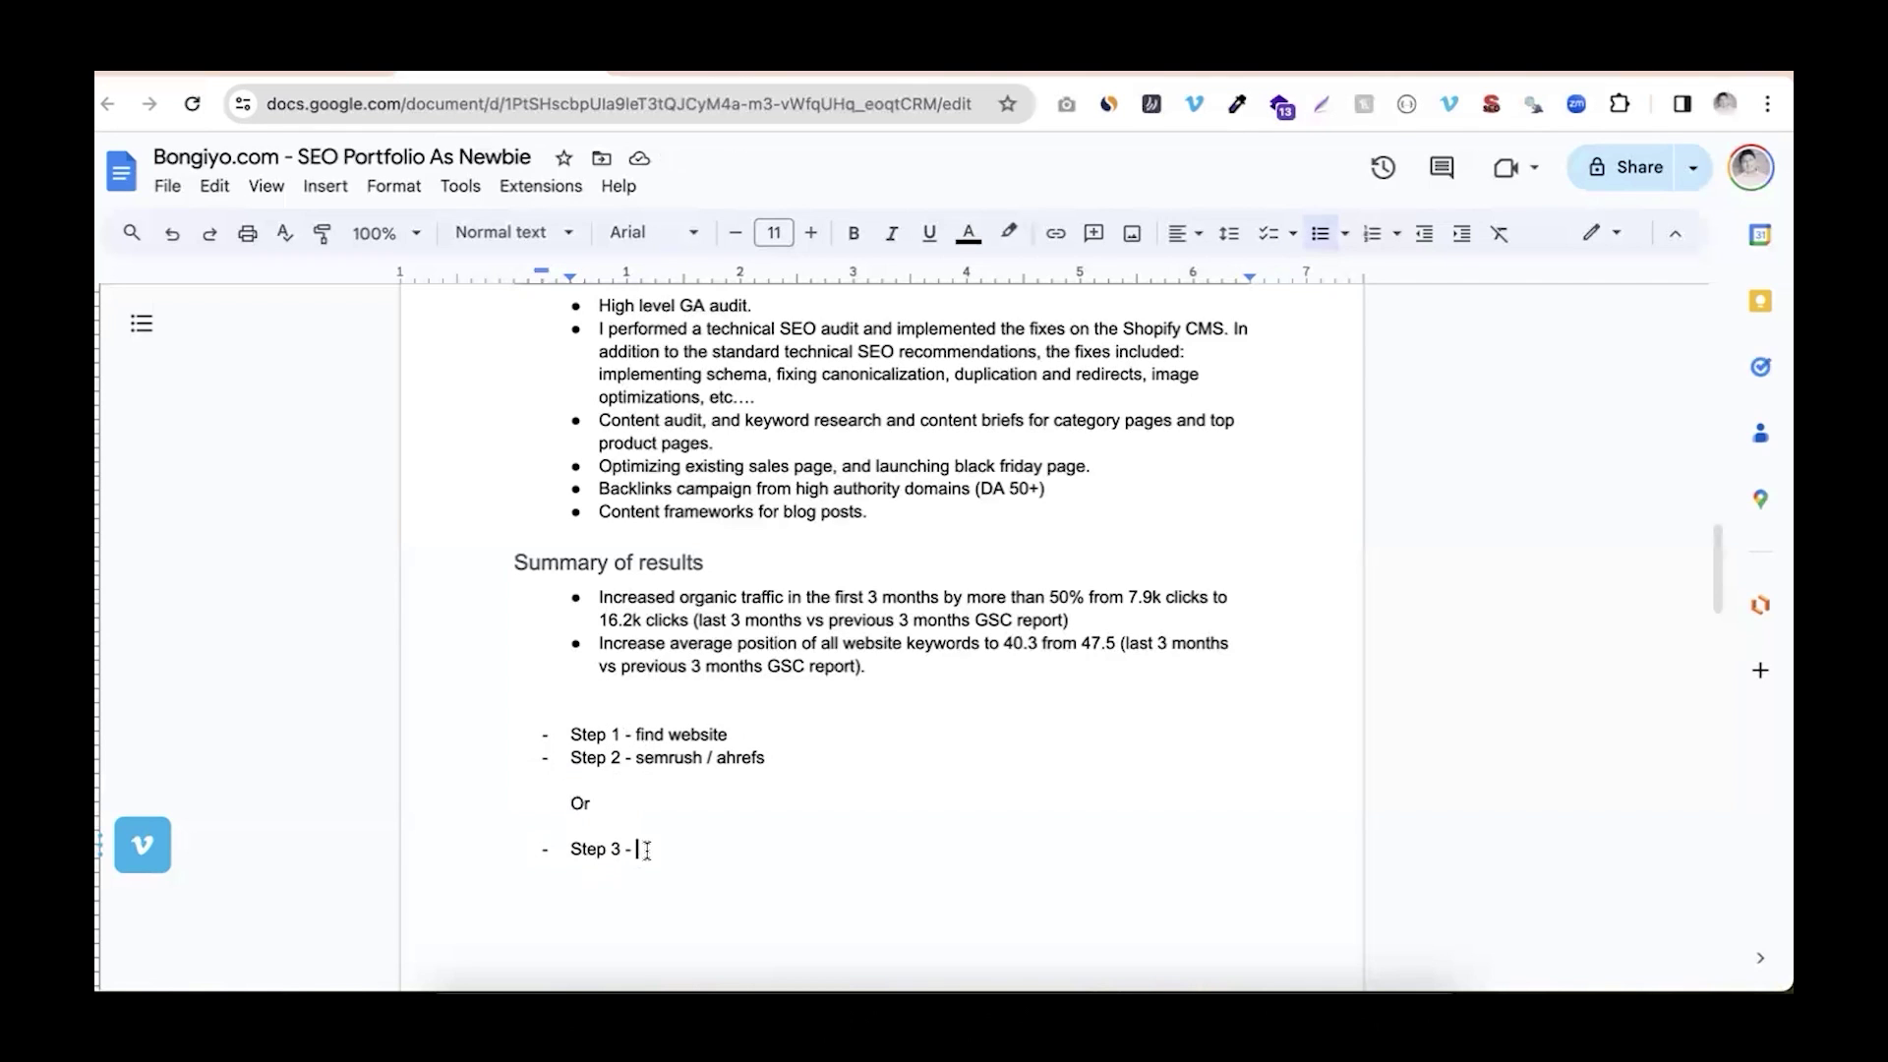
{"action": "key", "text": "BackSpace"}
{"action": "key", "text": "BackSpace"}
{"action": "key", "text": "BackSpace"}
{"action": "key", "text": "BackSpace"}
{"action": "type", "text": "1 - search console"}
{"action": "scroll", "coordinate": [757, 778], "scroll_direction": "down", "scroll_amount": 3}
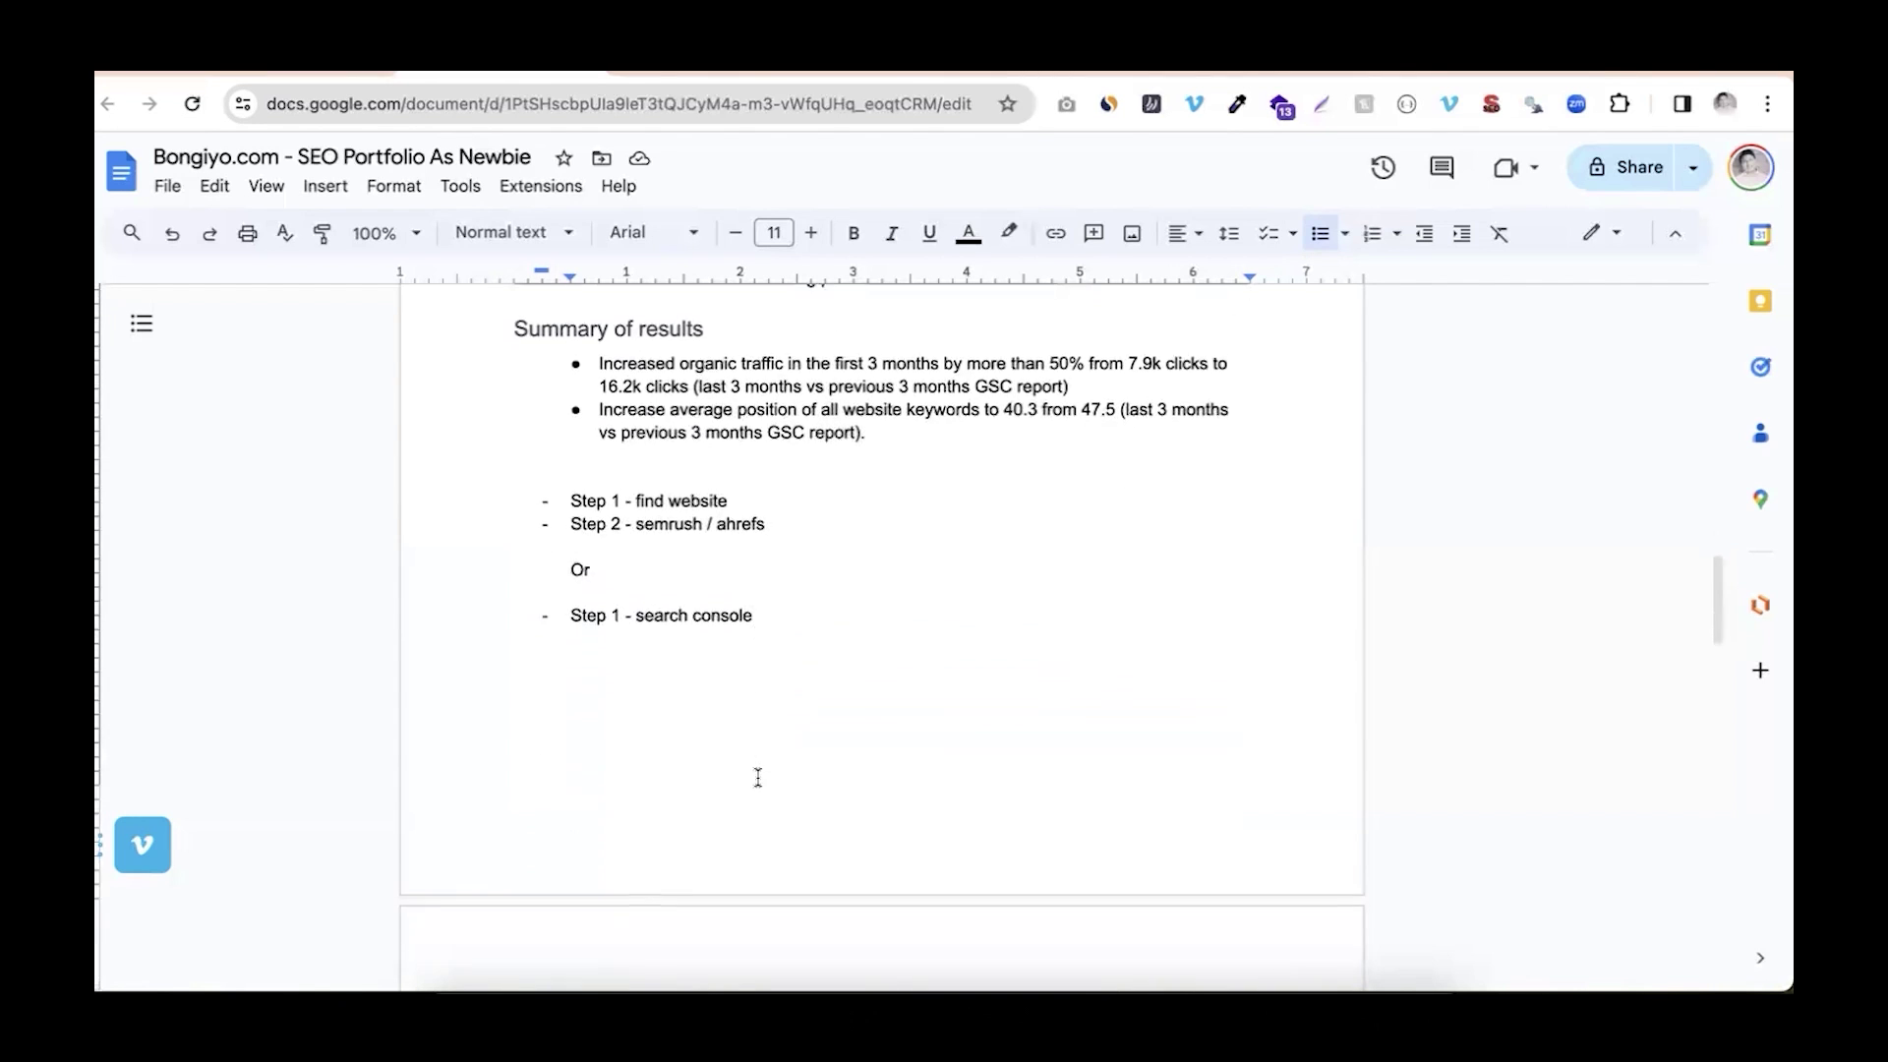
Switch to the Holistic SEO case study article and examine its traffic charts and Search Console comparison screenshots
{"action": "left_click", "coordinate": [888, 77]}
{"action": "scroll", "coordinate": [646, 482], "scroll_direction": "down", "scroll_amount": 1}
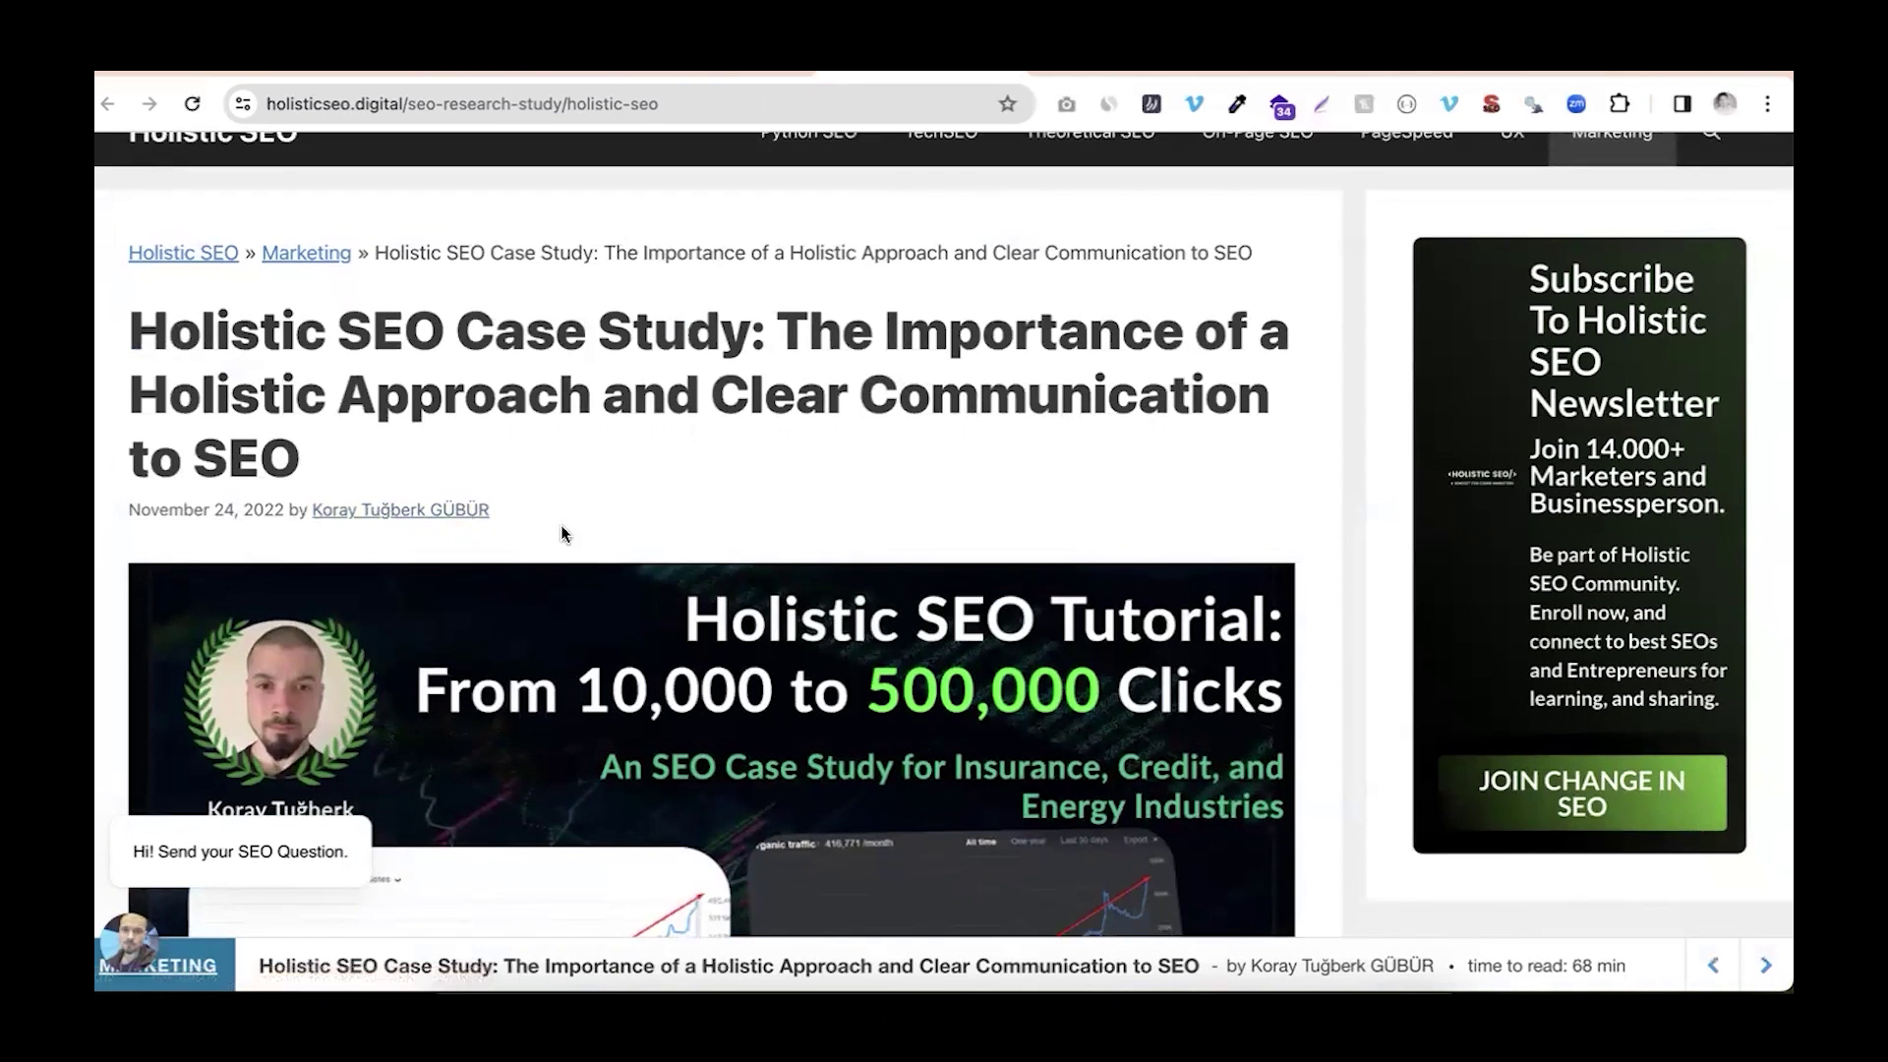
{"action": "scroll", "coordinate": [560, 526], "scroll_direction": "down", "scroll_amount": 3}
{"action": "scroll", "coordinate": [562, 532], "scroll_direction": "down", "scroll_amount": 1}
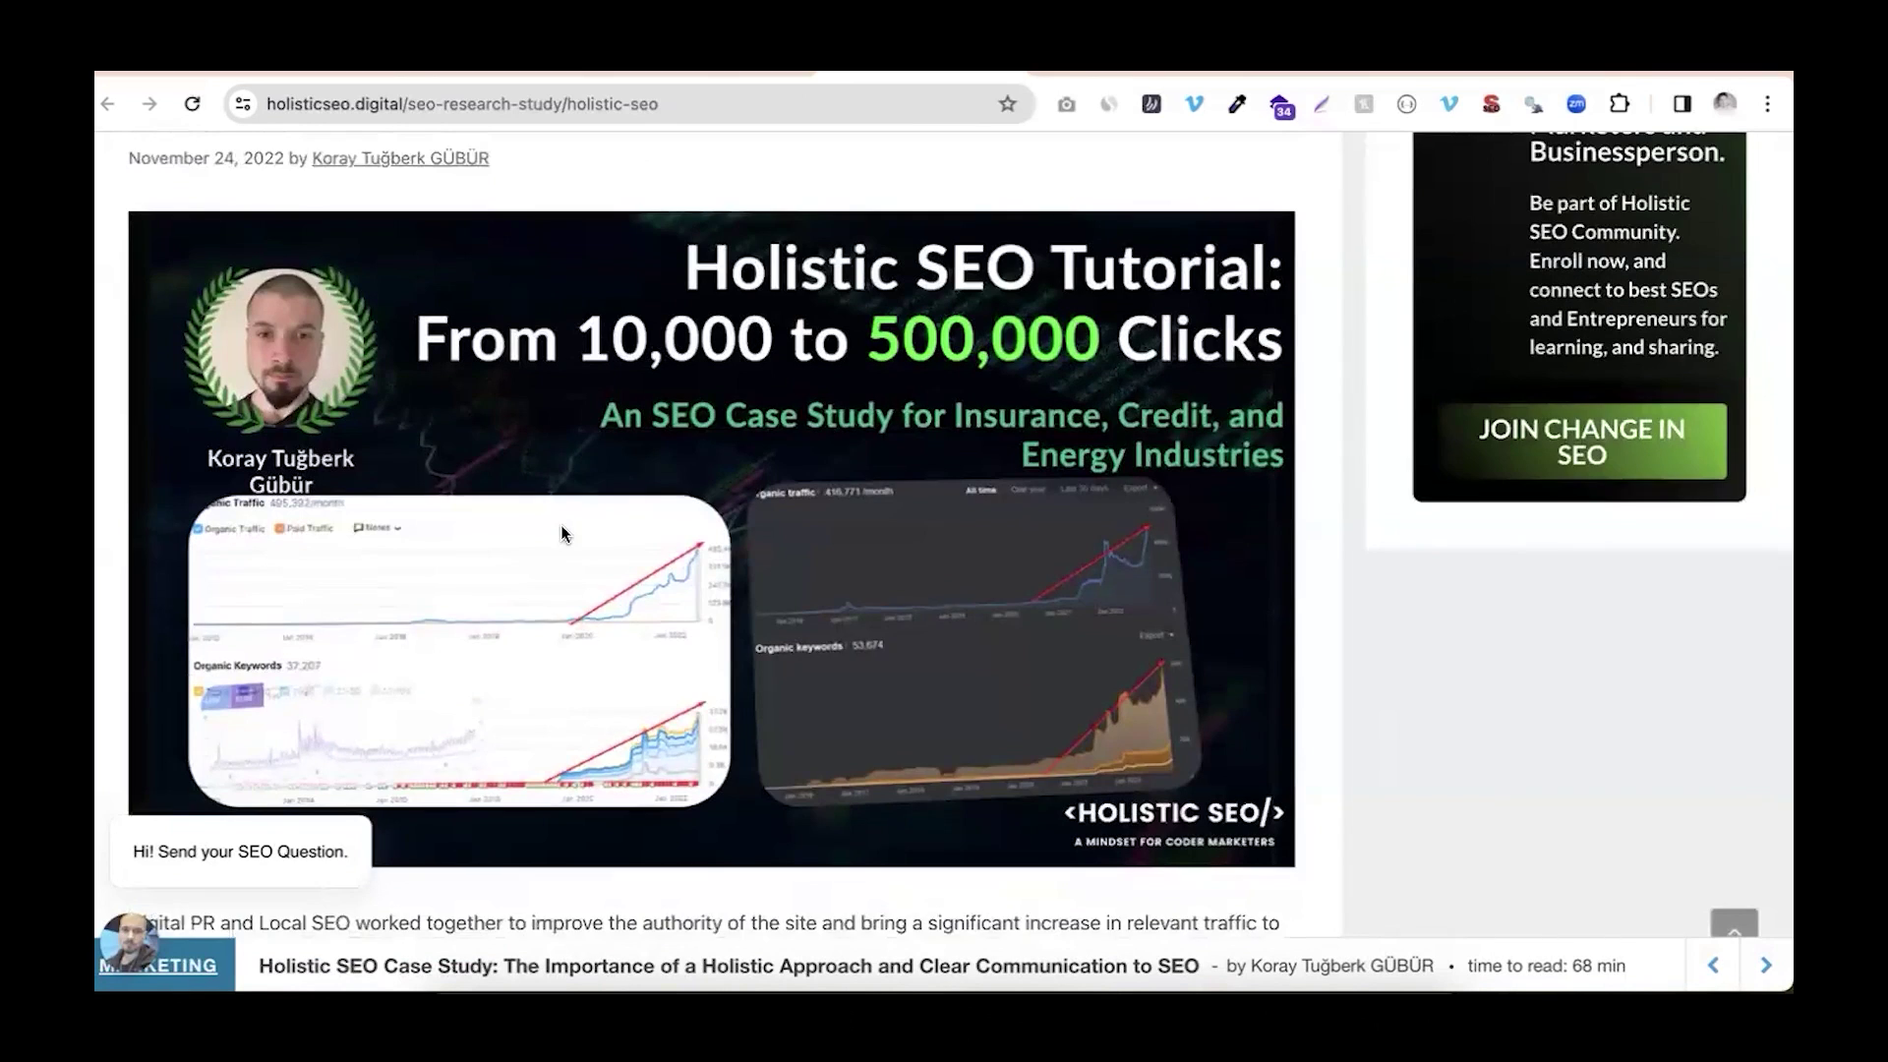
{"action": "scroll", "coordinate": [563, 533], "scroll_direction": "down", "scroll_amount": 2}
{"action": "scroll", "coordinate": [562, 531], "scroll_direction": "up", "scroll_amount": 2}
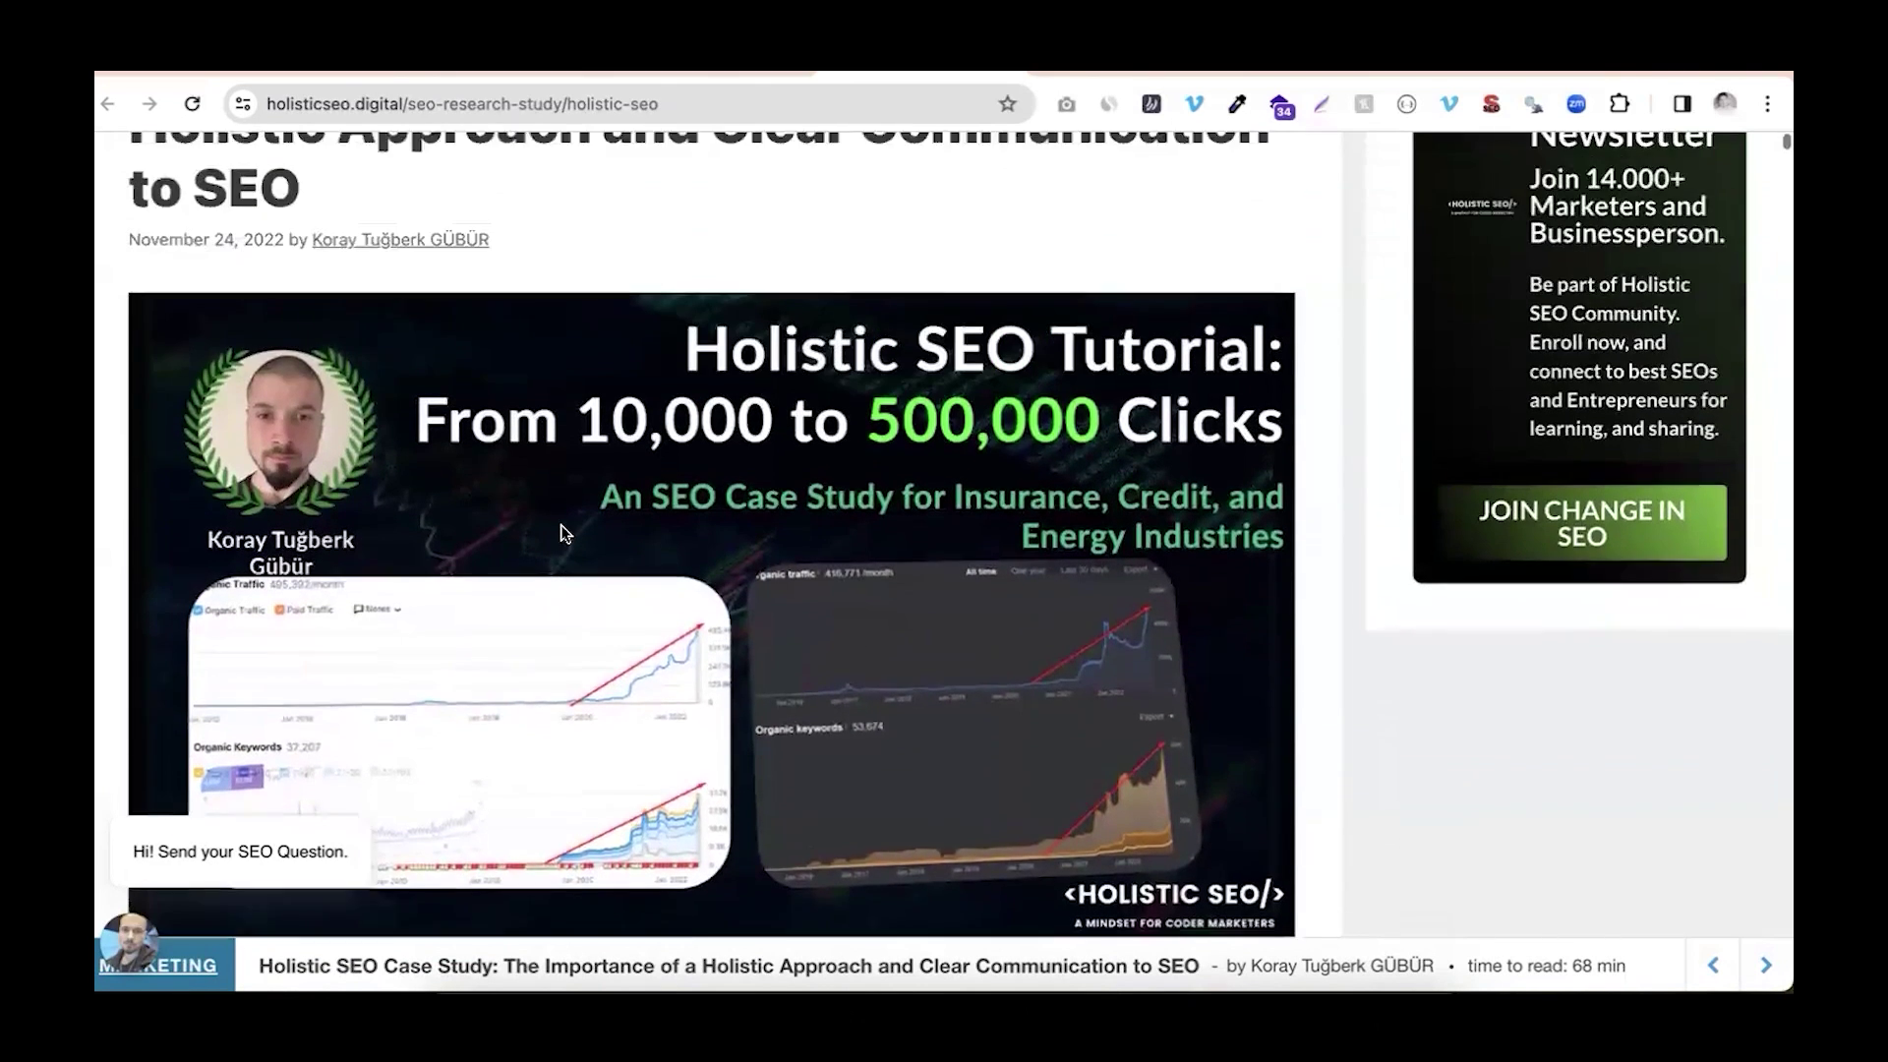
{"action": "scroll", "coordinate": [562, 528], "scroll_direction": "down", "scroll_amount": 5}
{"action": "scroll", "coordinate": [562, 528], "scroll_direction": "down", "scroll_amount": 7}
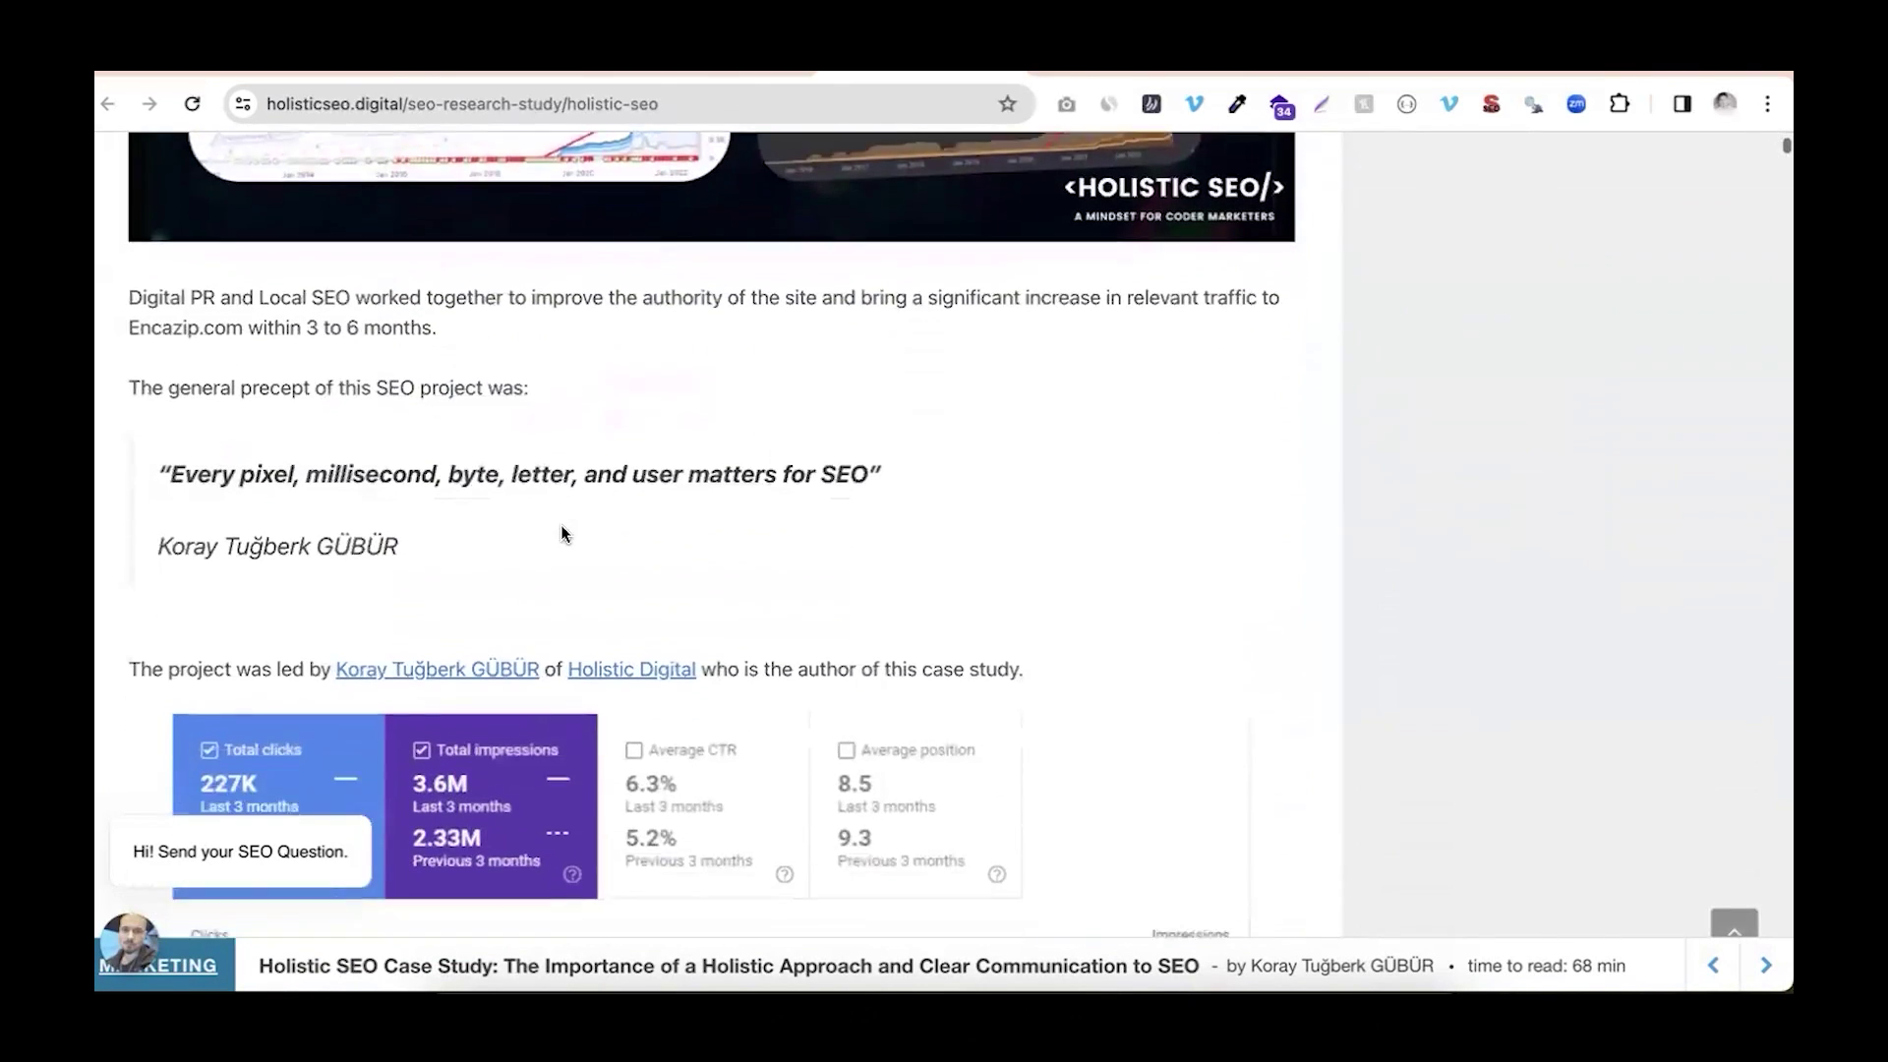
{"action": "scroll", "coordinate": [561, 534], "scroll_direction": "down", "scroll_amount": 1}
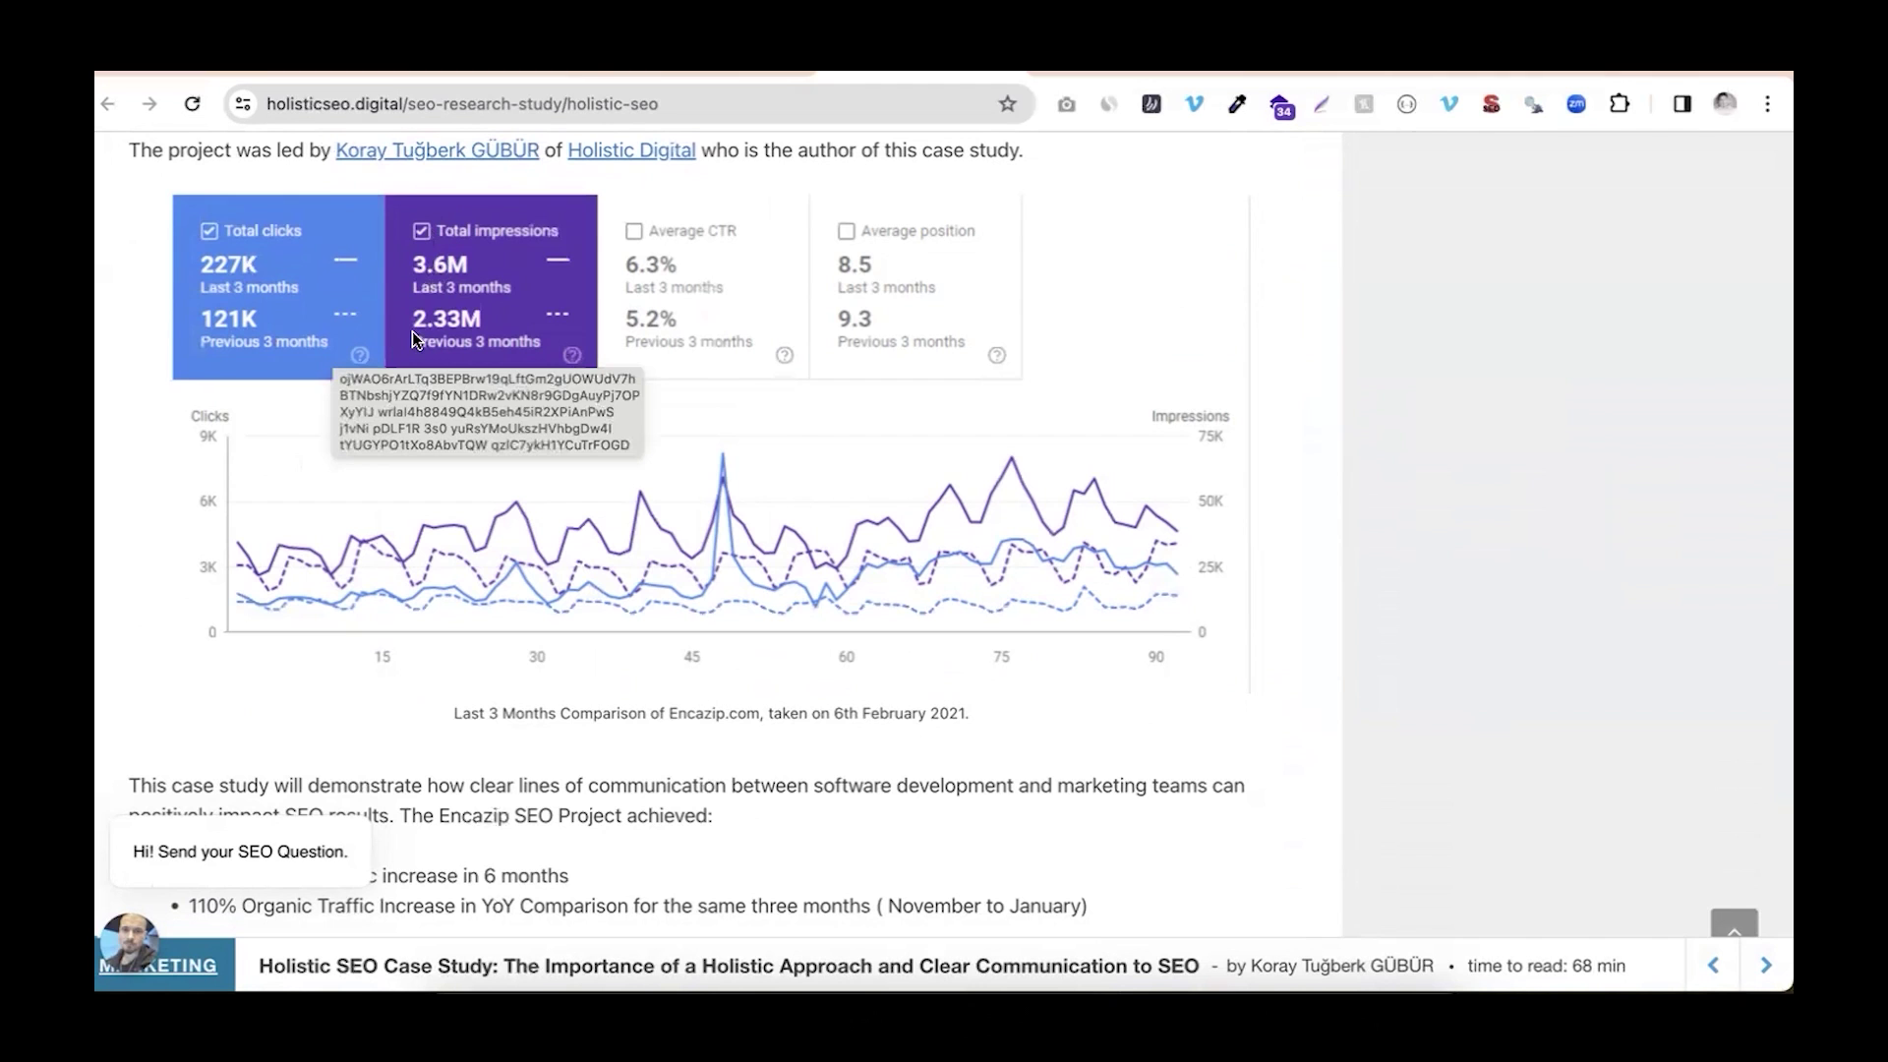
{"action": "scroll", "coordinate": [411, 333], "scroll_direction": "down", "scroll_amount": 1}
{"action": "scroll", "coordinate": [411, 332], "scroll_direction": "up", "scroll_amount": 2}
{"action": "scroll", "coordinate": [411, 332], "scroll_direction": "up", "scroll_amount": 1}
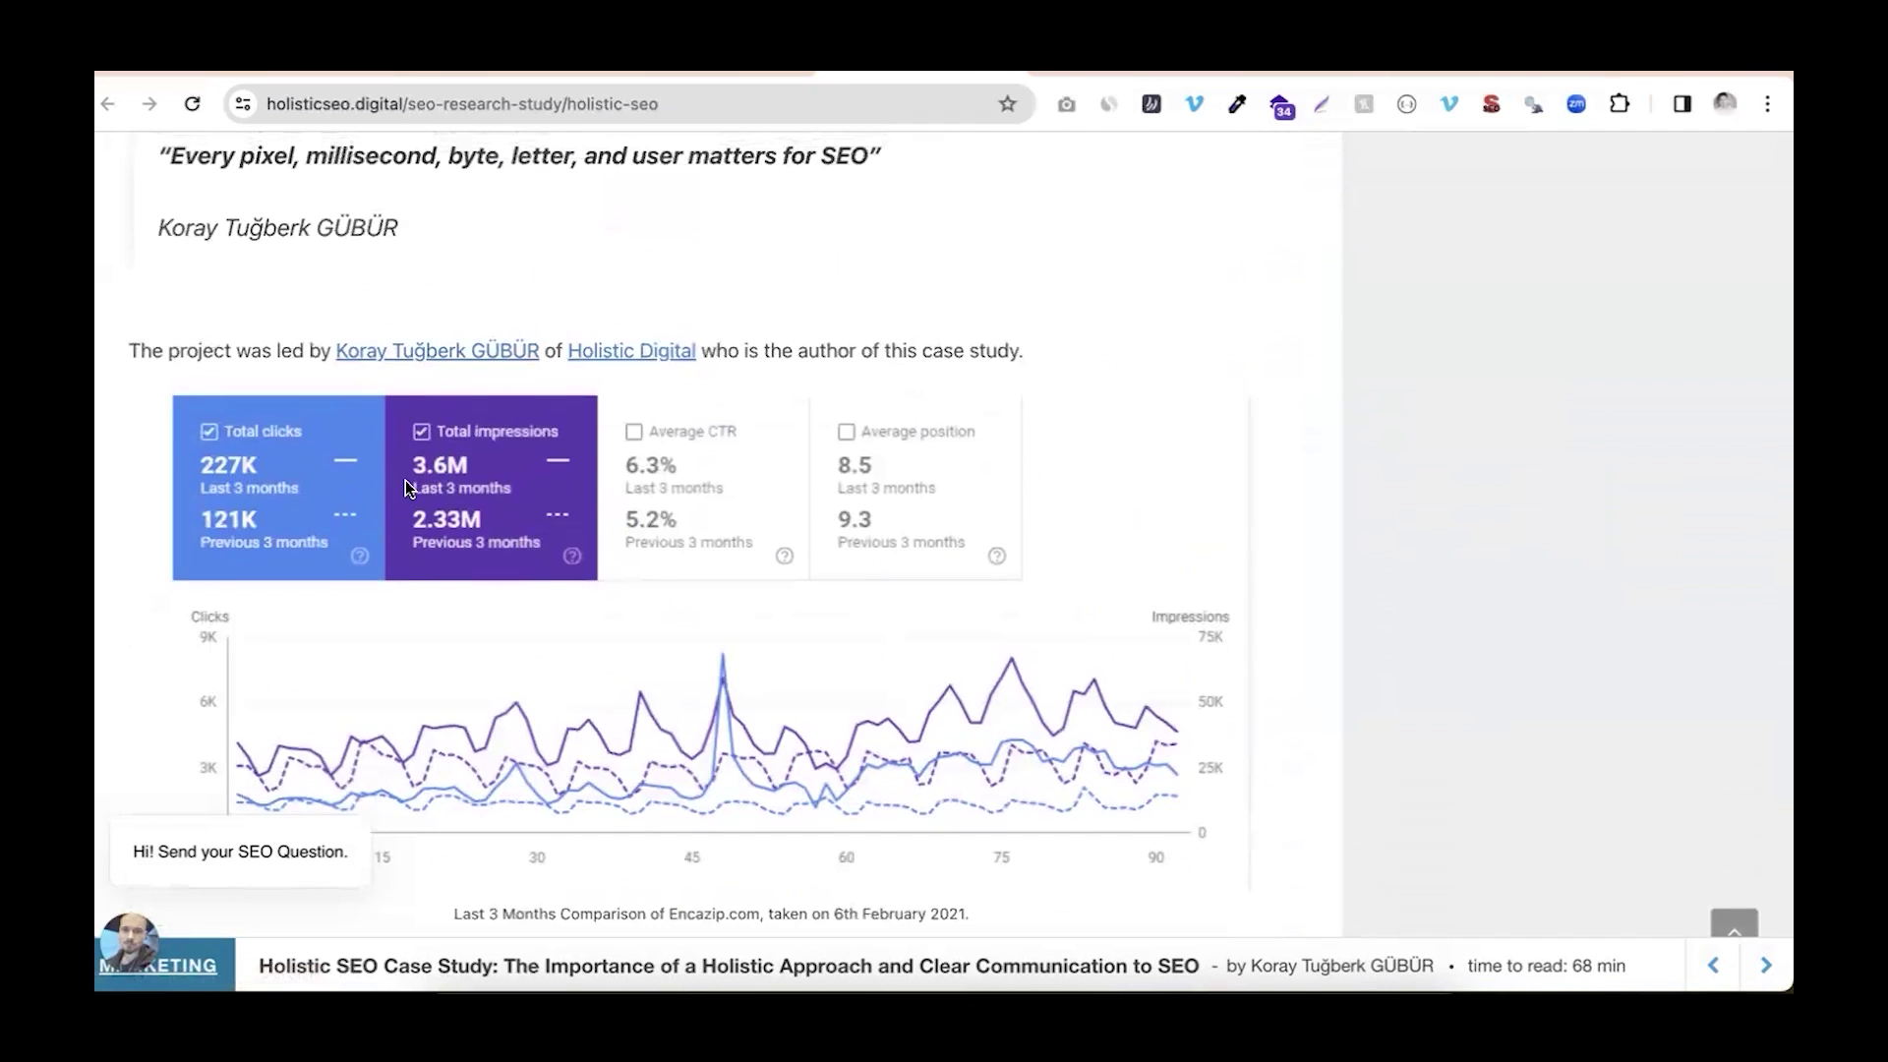
{"action": "scroll", "coordinate": [405, 480], "scroll_direction": "down", "scroll_amount": 10}
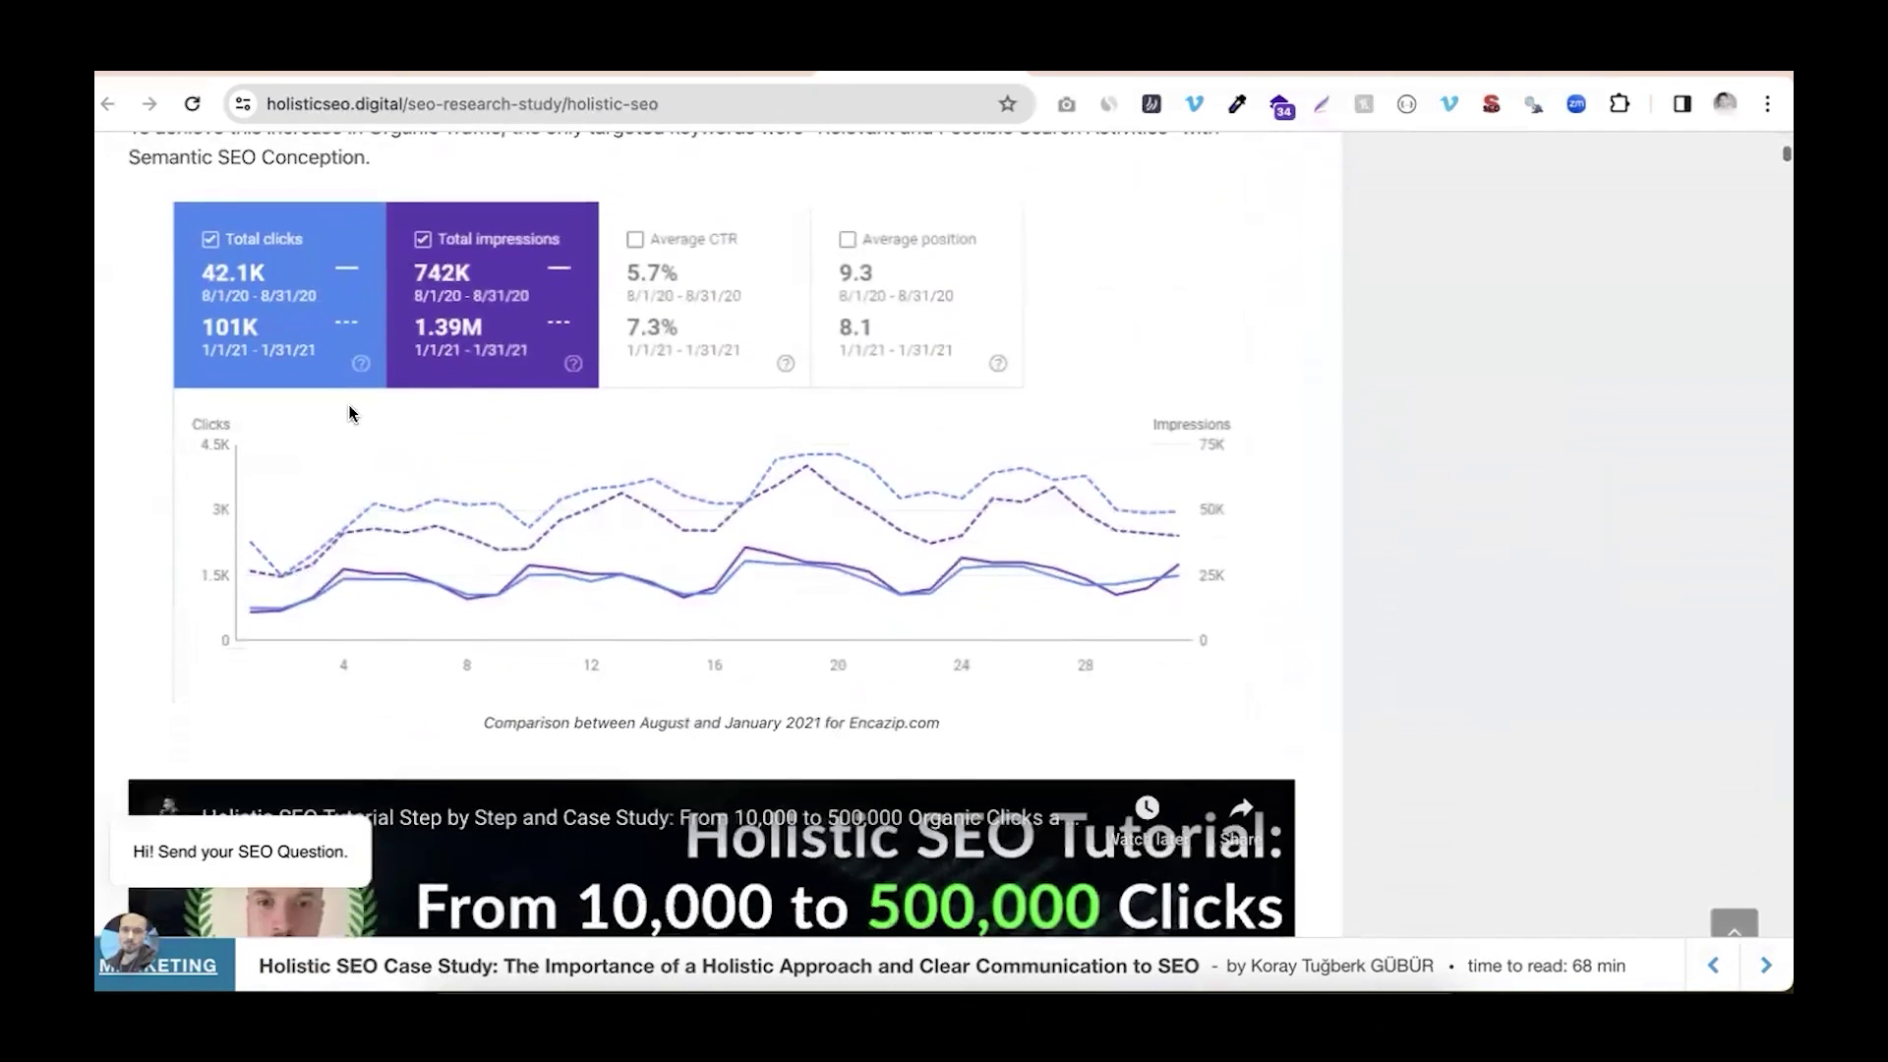
{"action": "scroll", "coordinate": [476, 406], "scroll_direction": "down", "scroll_amount": 15}
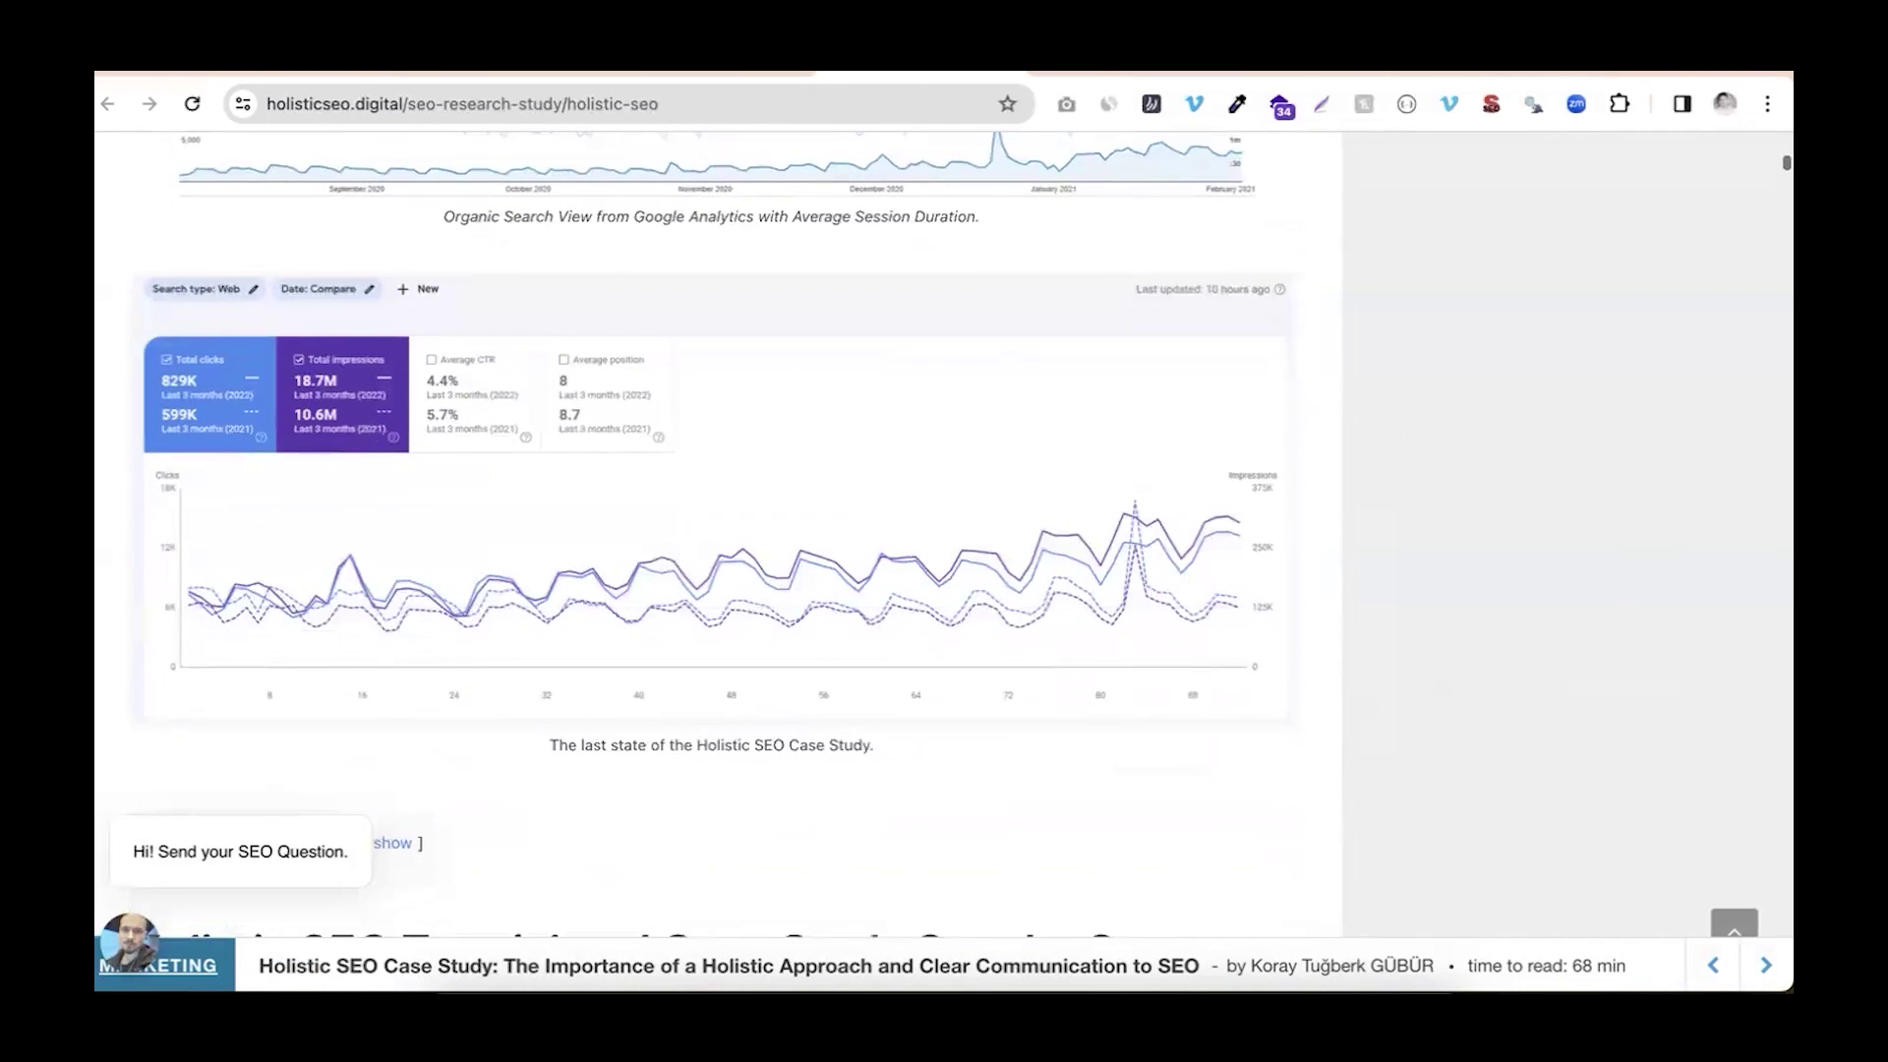
Browse the case studies in the Holistic SEO site's "seo for" search results, and return to the portfolio document
{"action": "left_click", "coordinate": [1099, 72]}
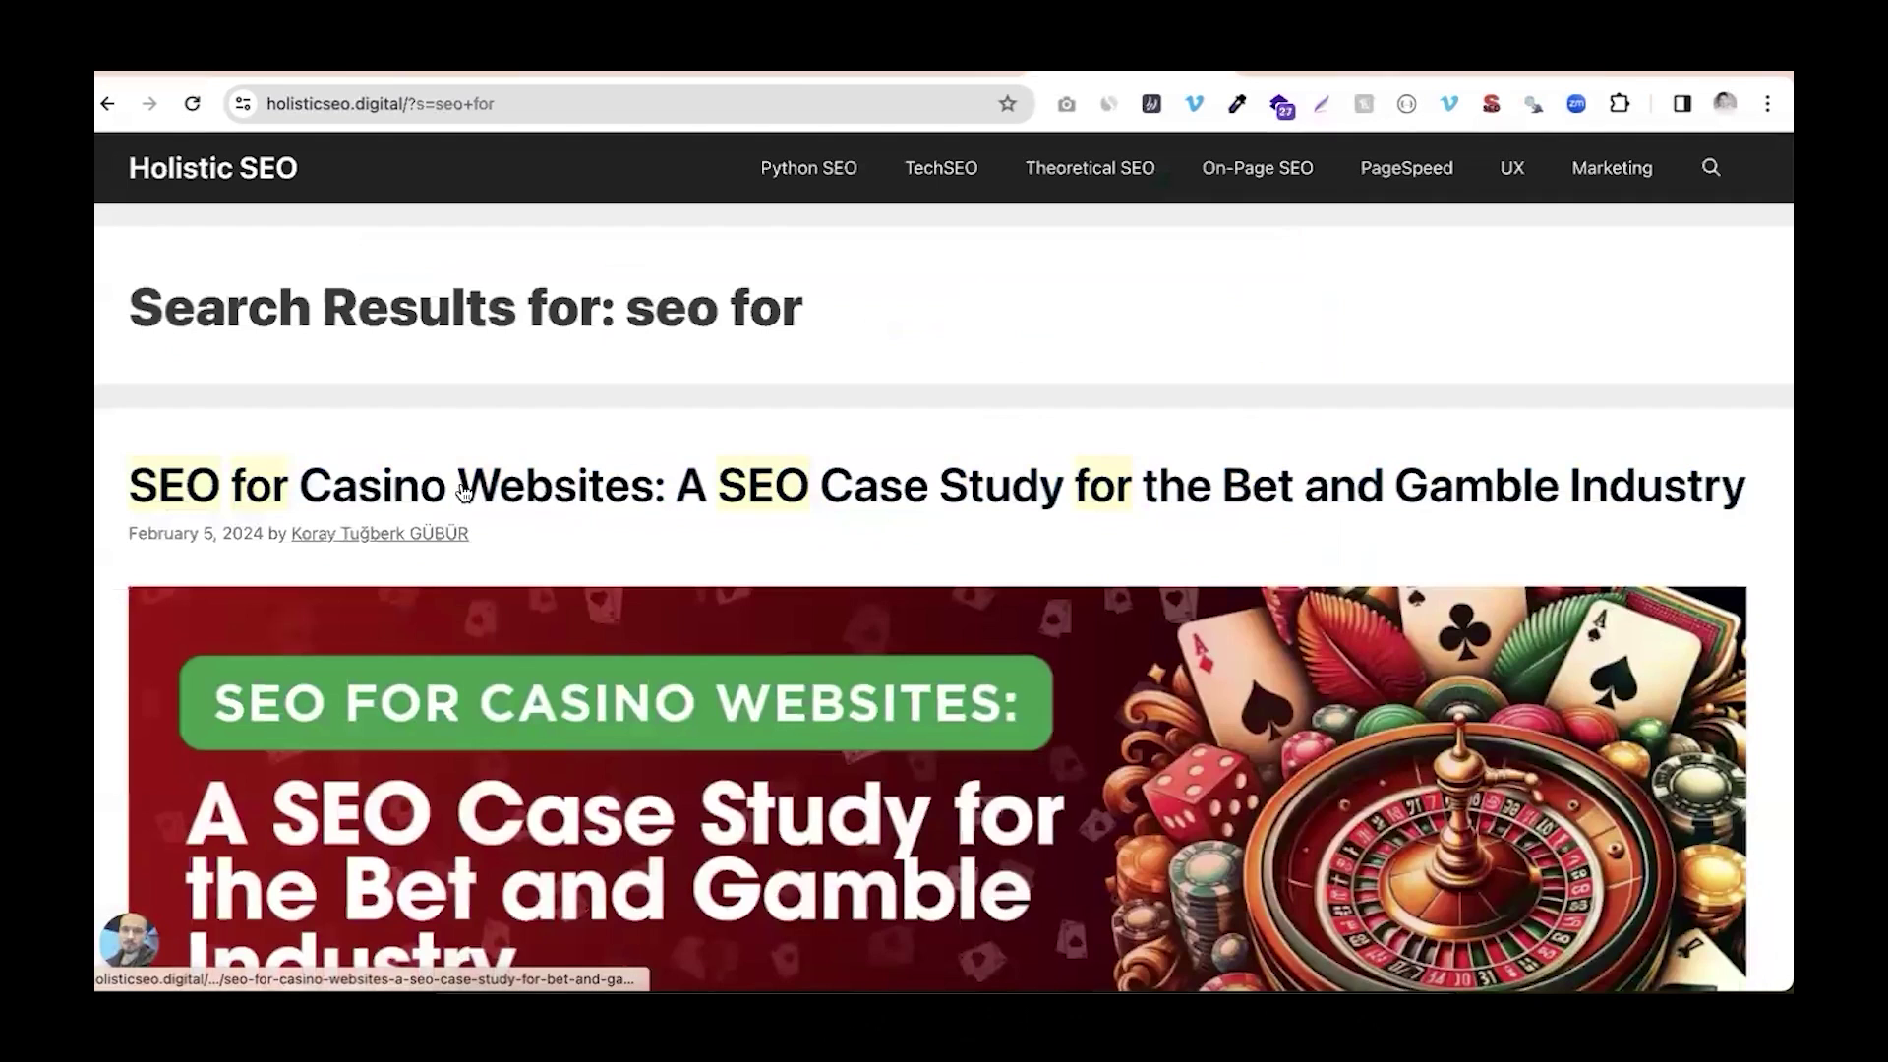
{"action": "scroll", "coordinate": [594, 507], "scroll_direction": "down", "scroll_amount": 1}
{"action": "scroll", "coordinate": [594, 506], "scroll_direction": "down", "scroll_amount": 12}
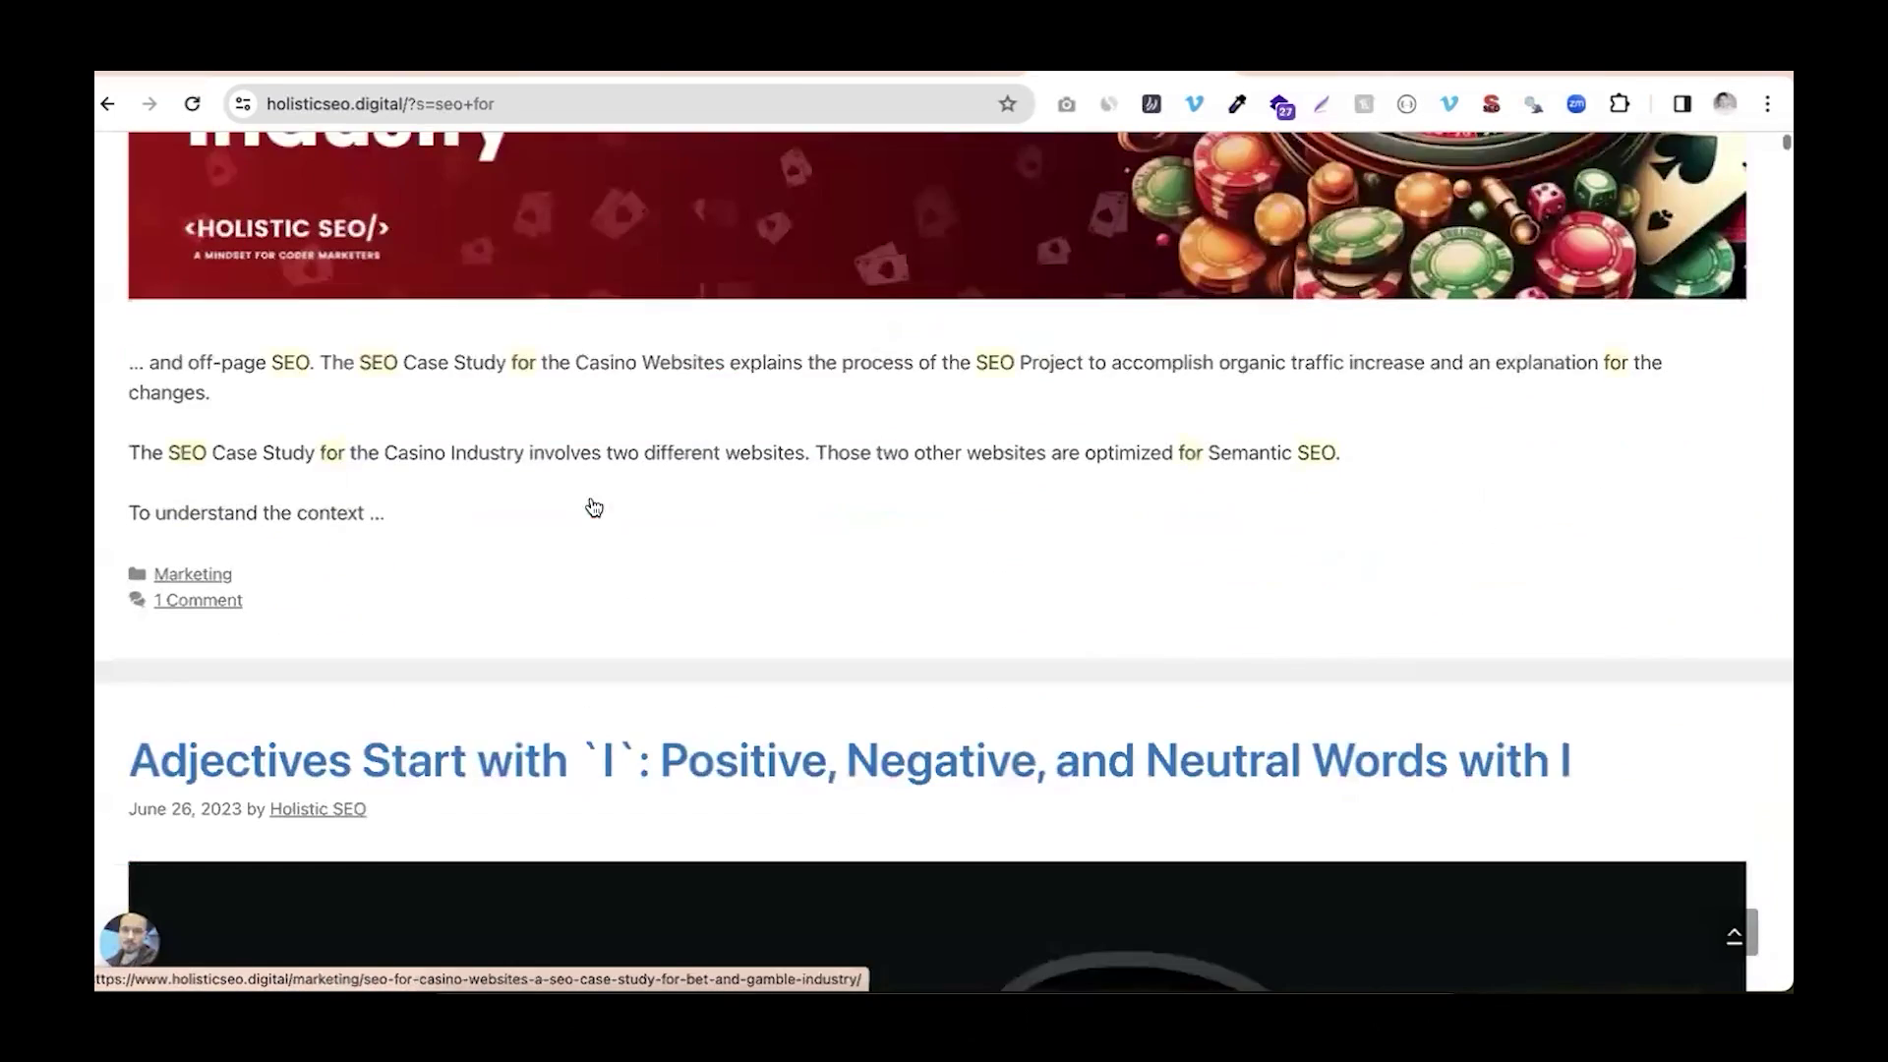
{"action": "scroll", "coordinate": [592, 506], "scroll_direction": "down", "scroll_amount": 12}
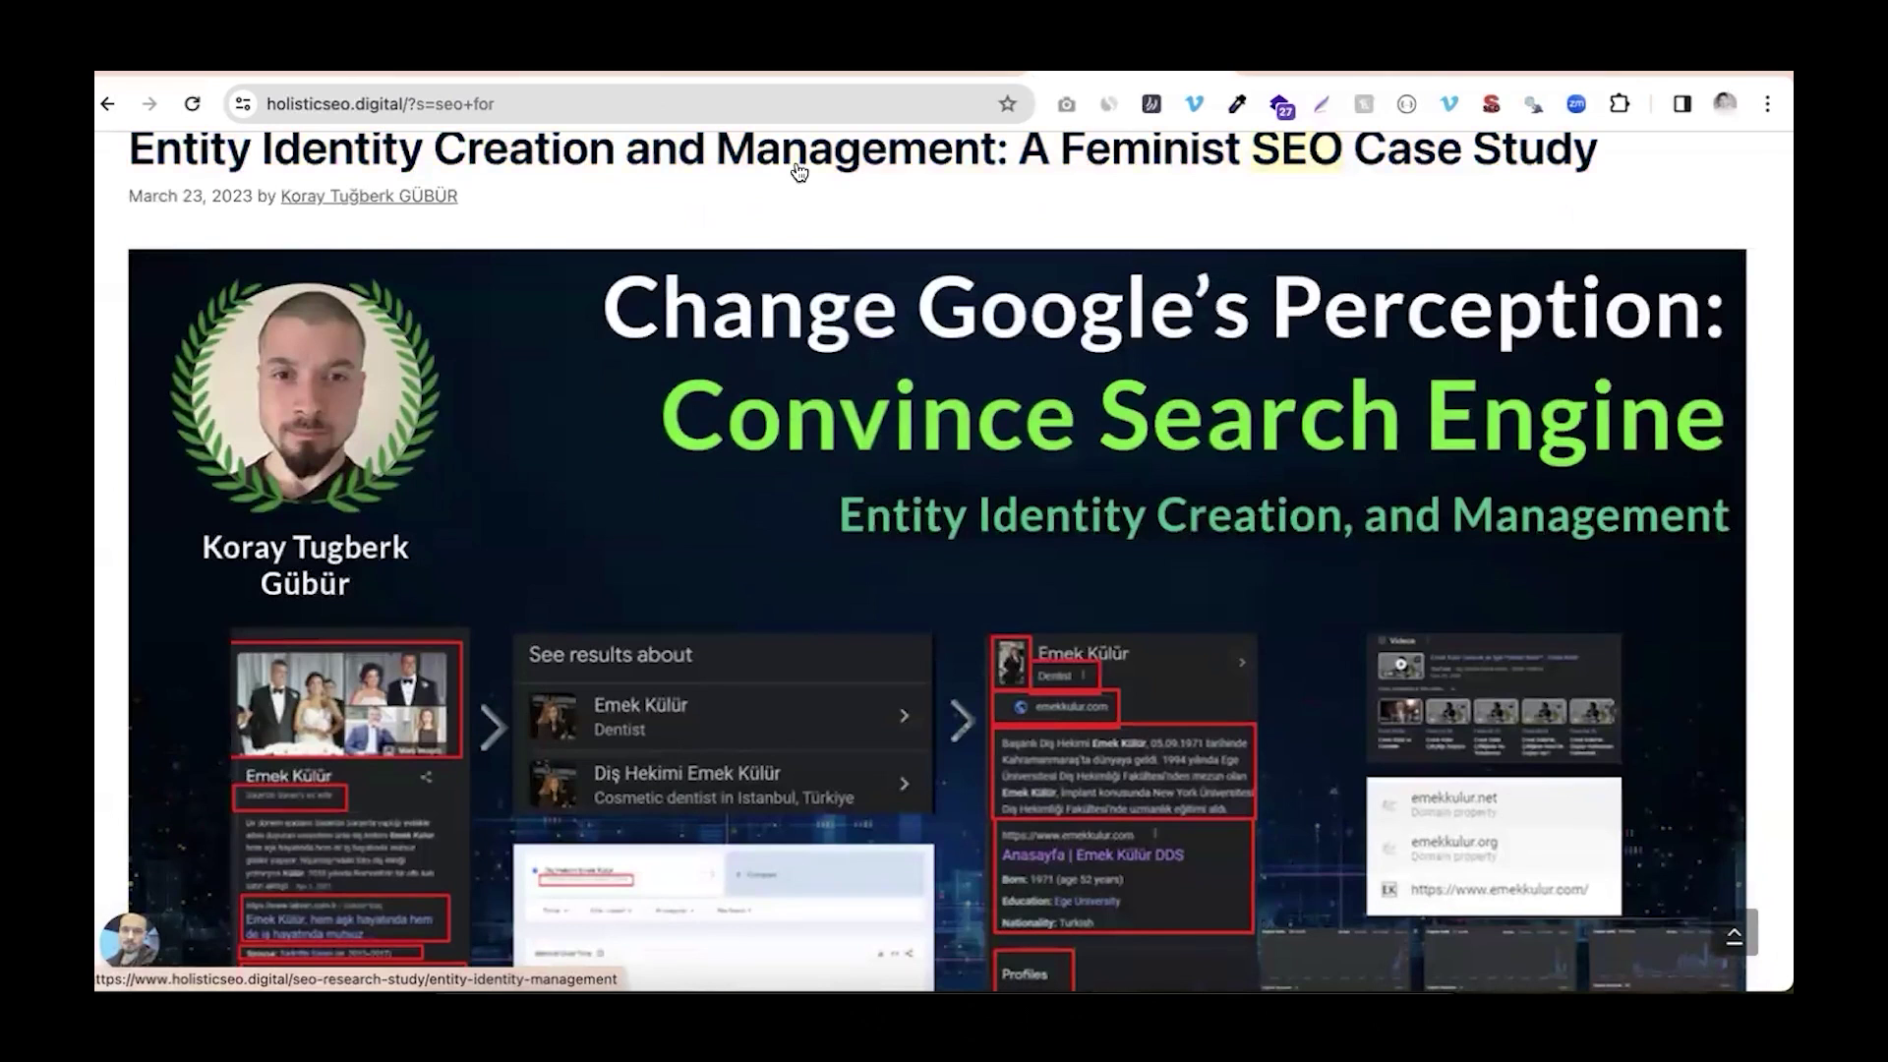
{"action": "left_click", "coordinate": [522, 71]}
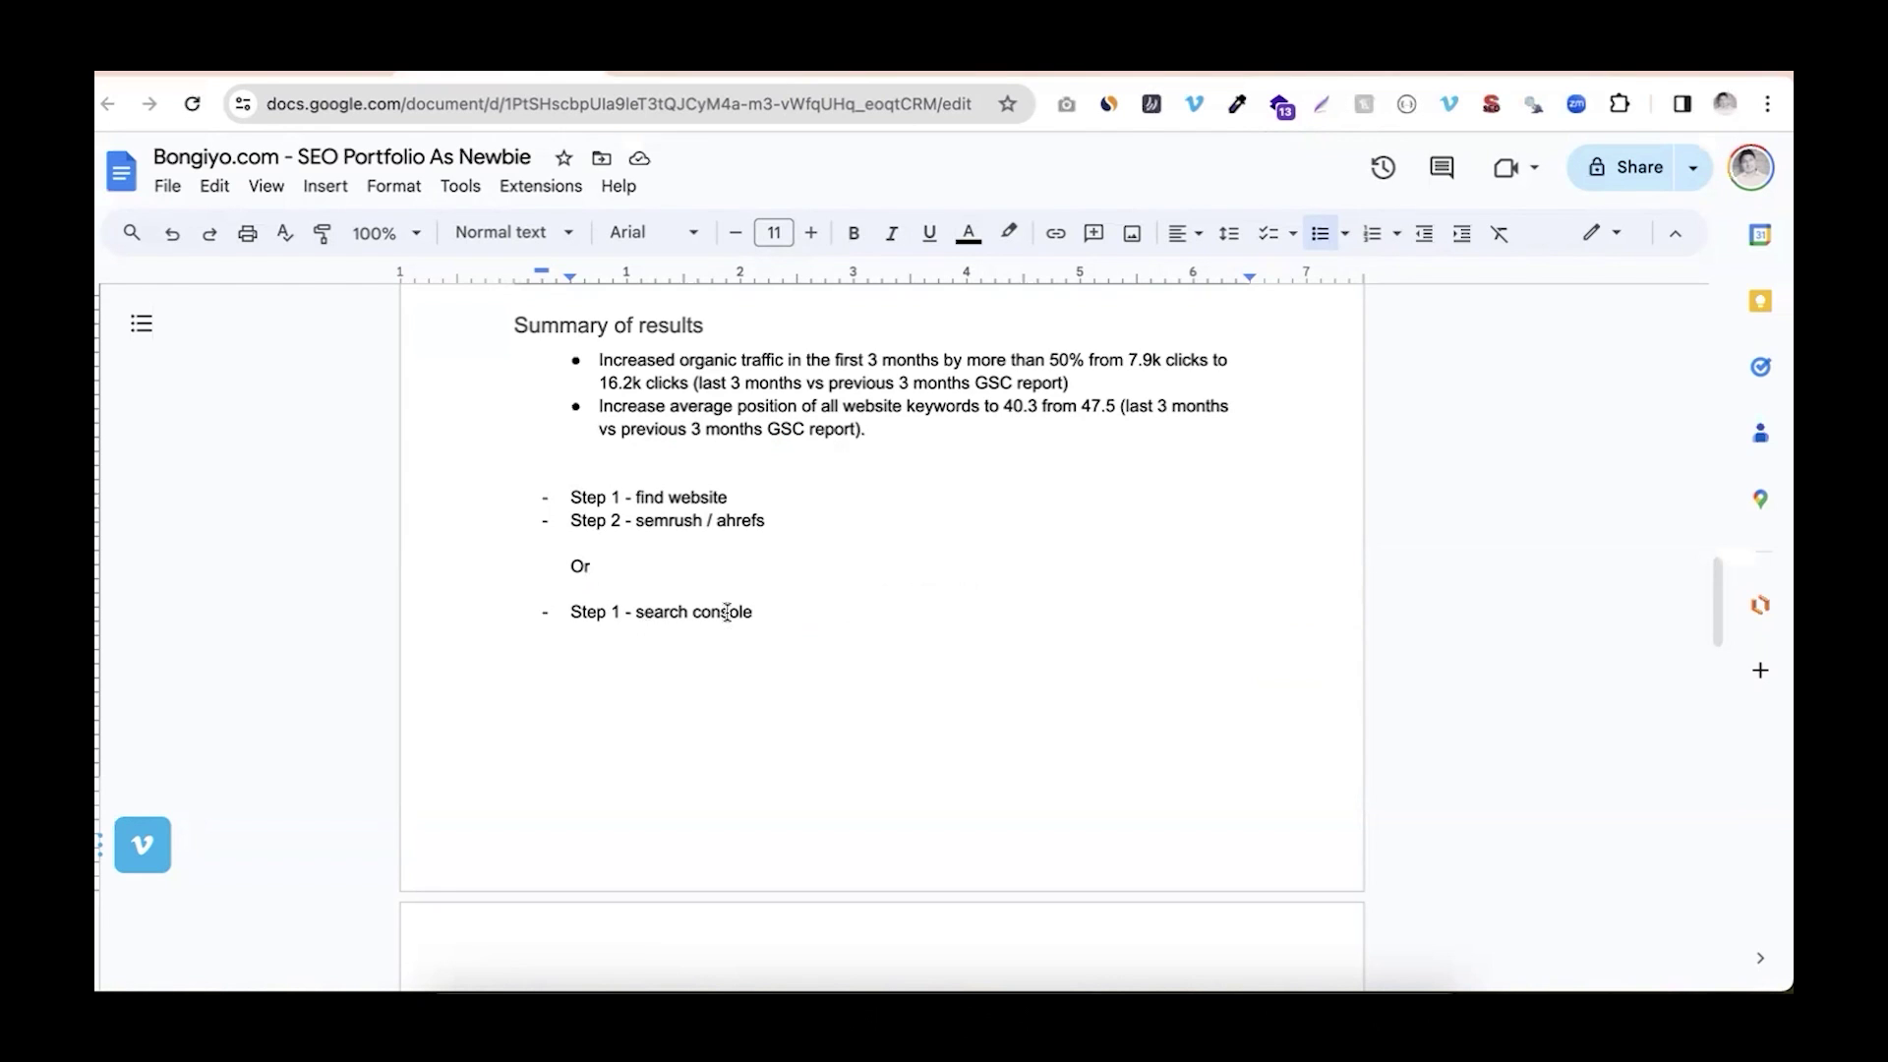
Review Case 1's client details, work and results summaries, and the alternative step lists above the grey screenshot placeholder
{"action": "scroll", "coordinate": [736, 607], "scroll_direction": "down", "scroll_amount": 1}
{"action": "scroll", "coordinate": [737, 608], "scroll_direction": "up", "scroll_amount": 6}
{"action": "scroll", "coordinate": [736, 607], "scroll_direction": "down", "scroll_amount": 5}
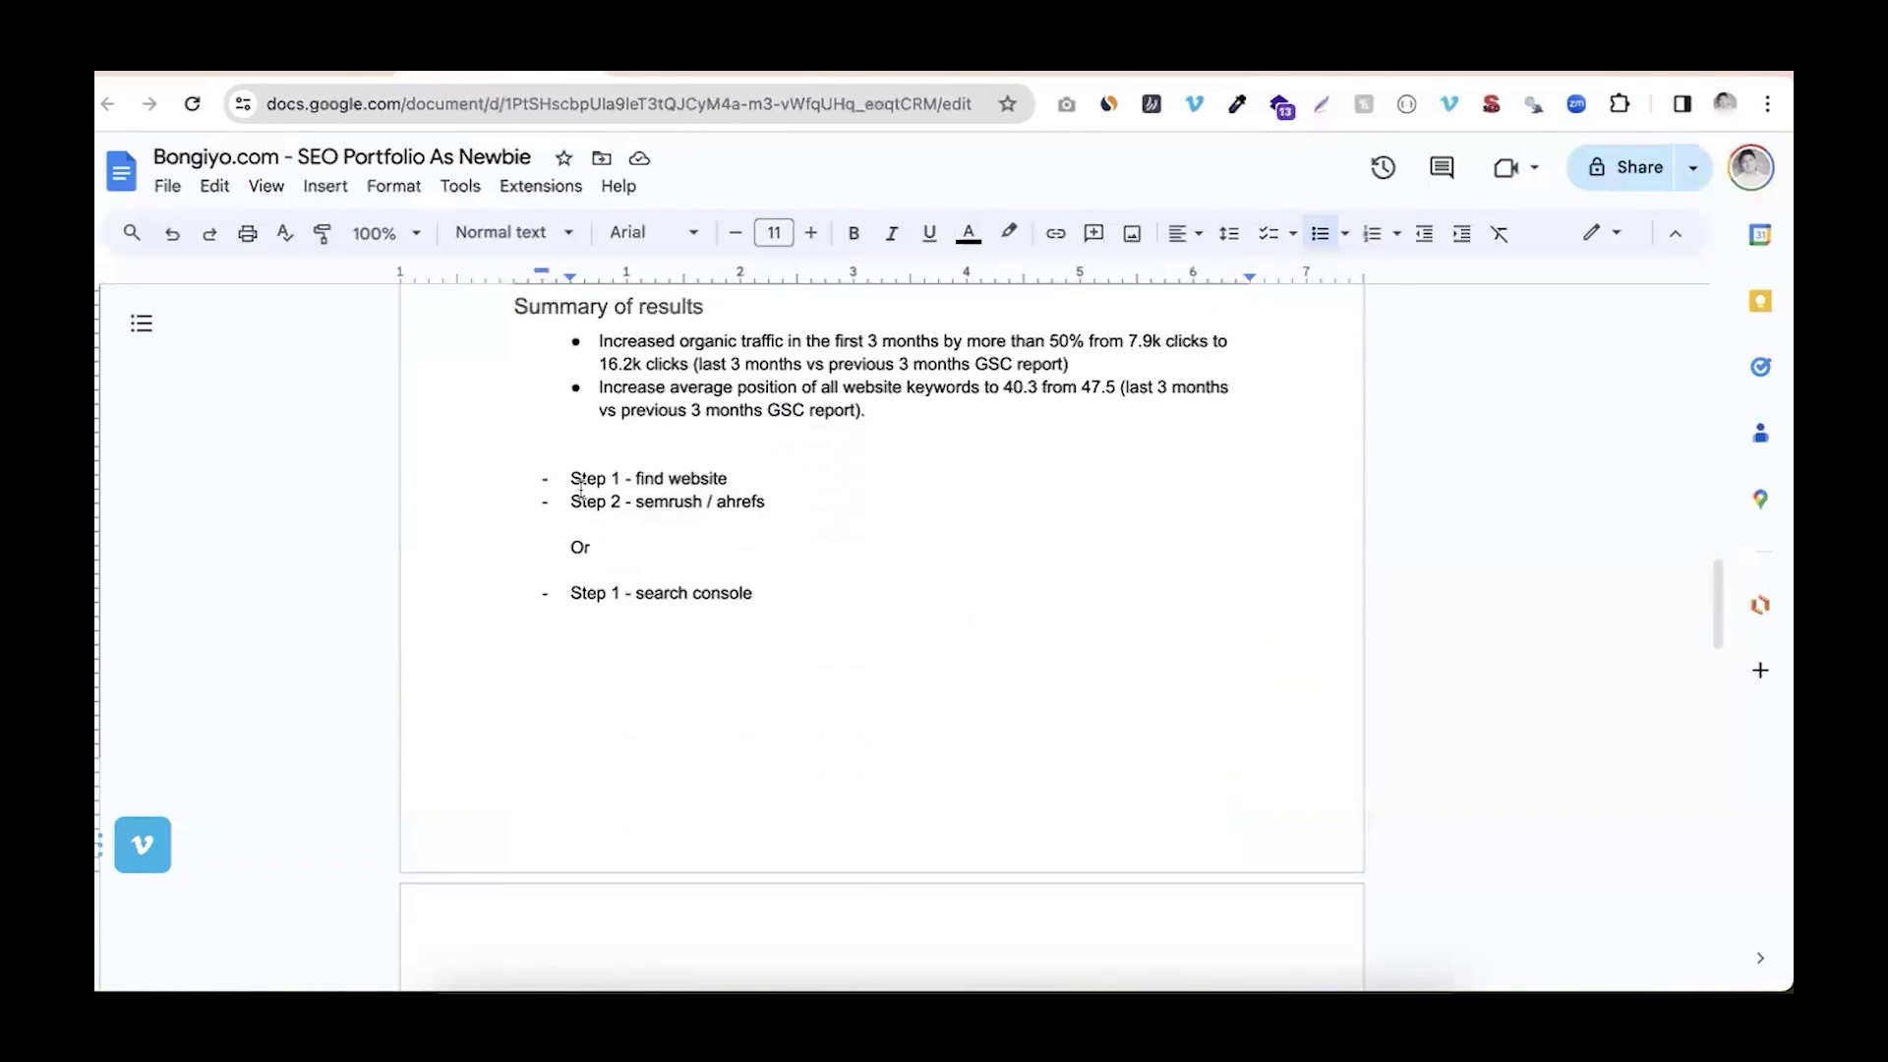
{"action": "scroll", "coordinate": [581, 489], "scroll_direction": "up", "scroll_amount": 3}
{"action": "scroll", "coordinate": [581, 488], "scroll_direction": "up", "scroll_amount": 4}
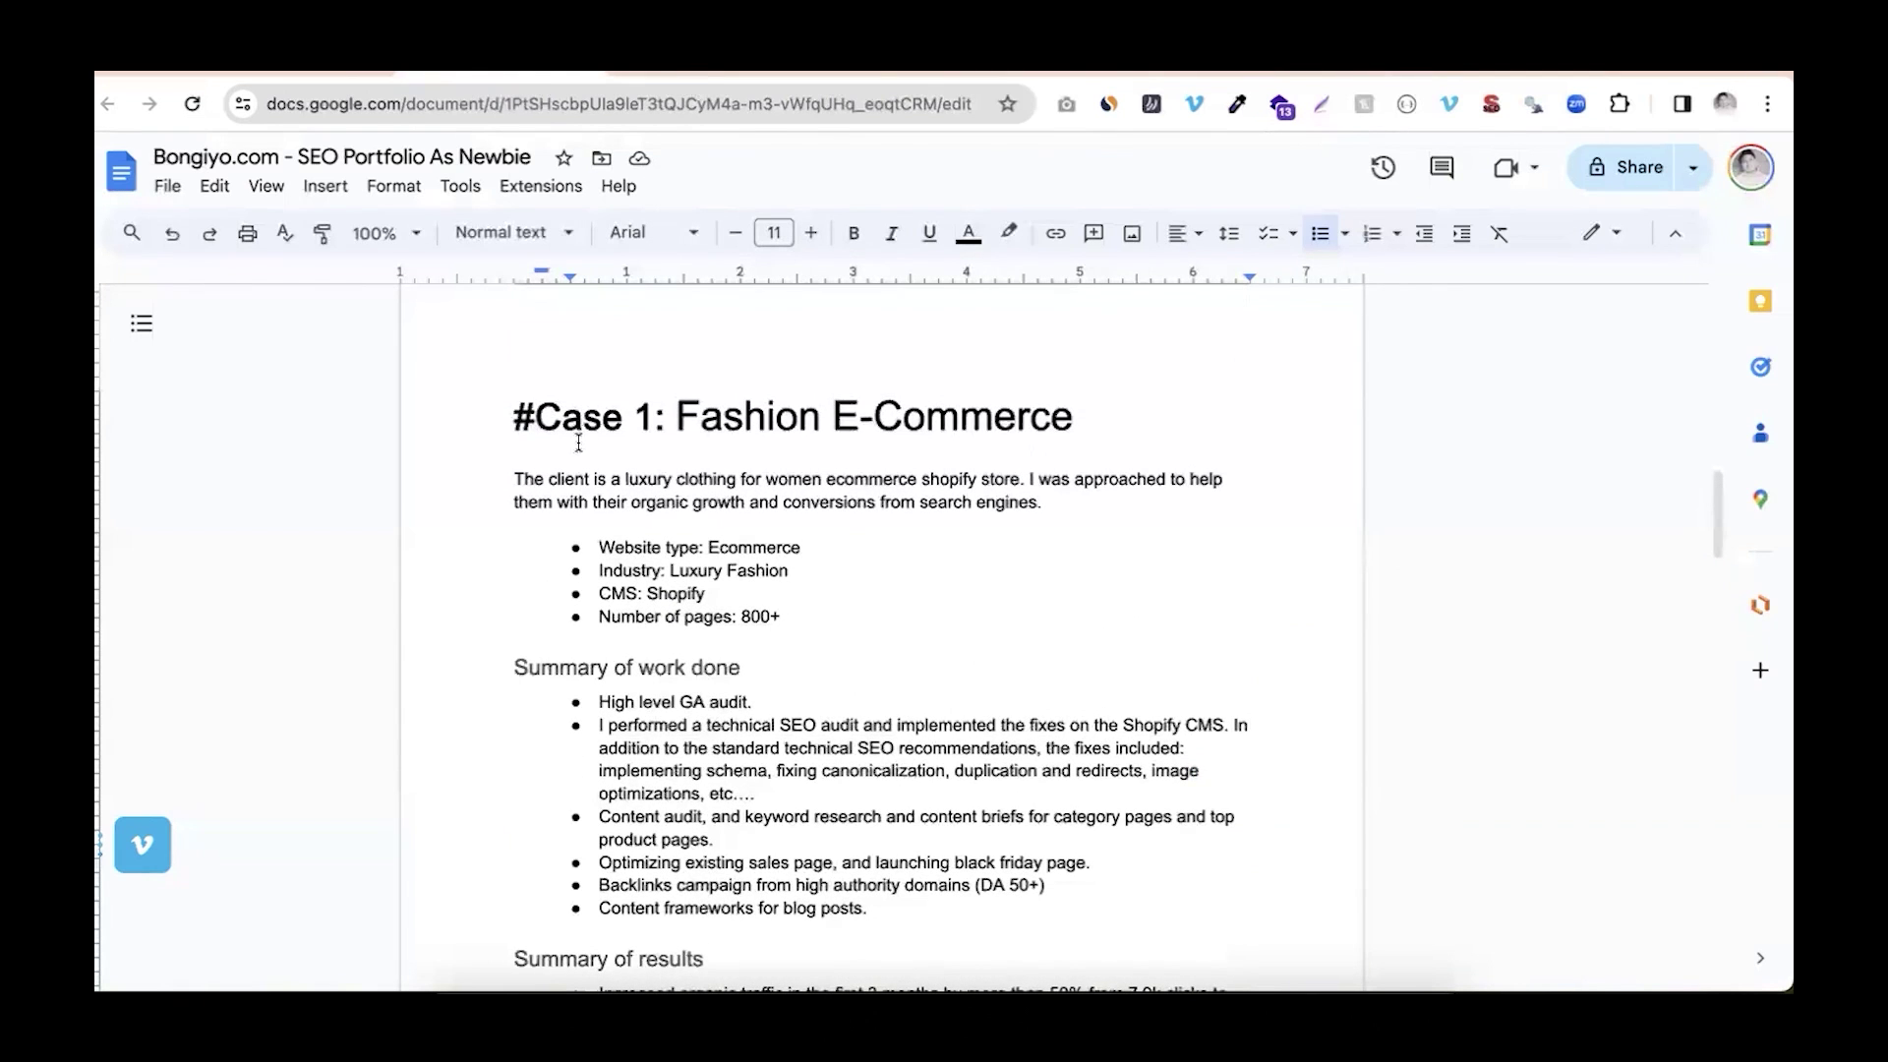
{"action": "scroll", "coordinate": [596, 569], "scroll_direction": "down", "scroll_amount": 3}
{"action": "scroll", "coordinate": [597, 568], "scroll_direction": "down", "scroll_amount": 3}
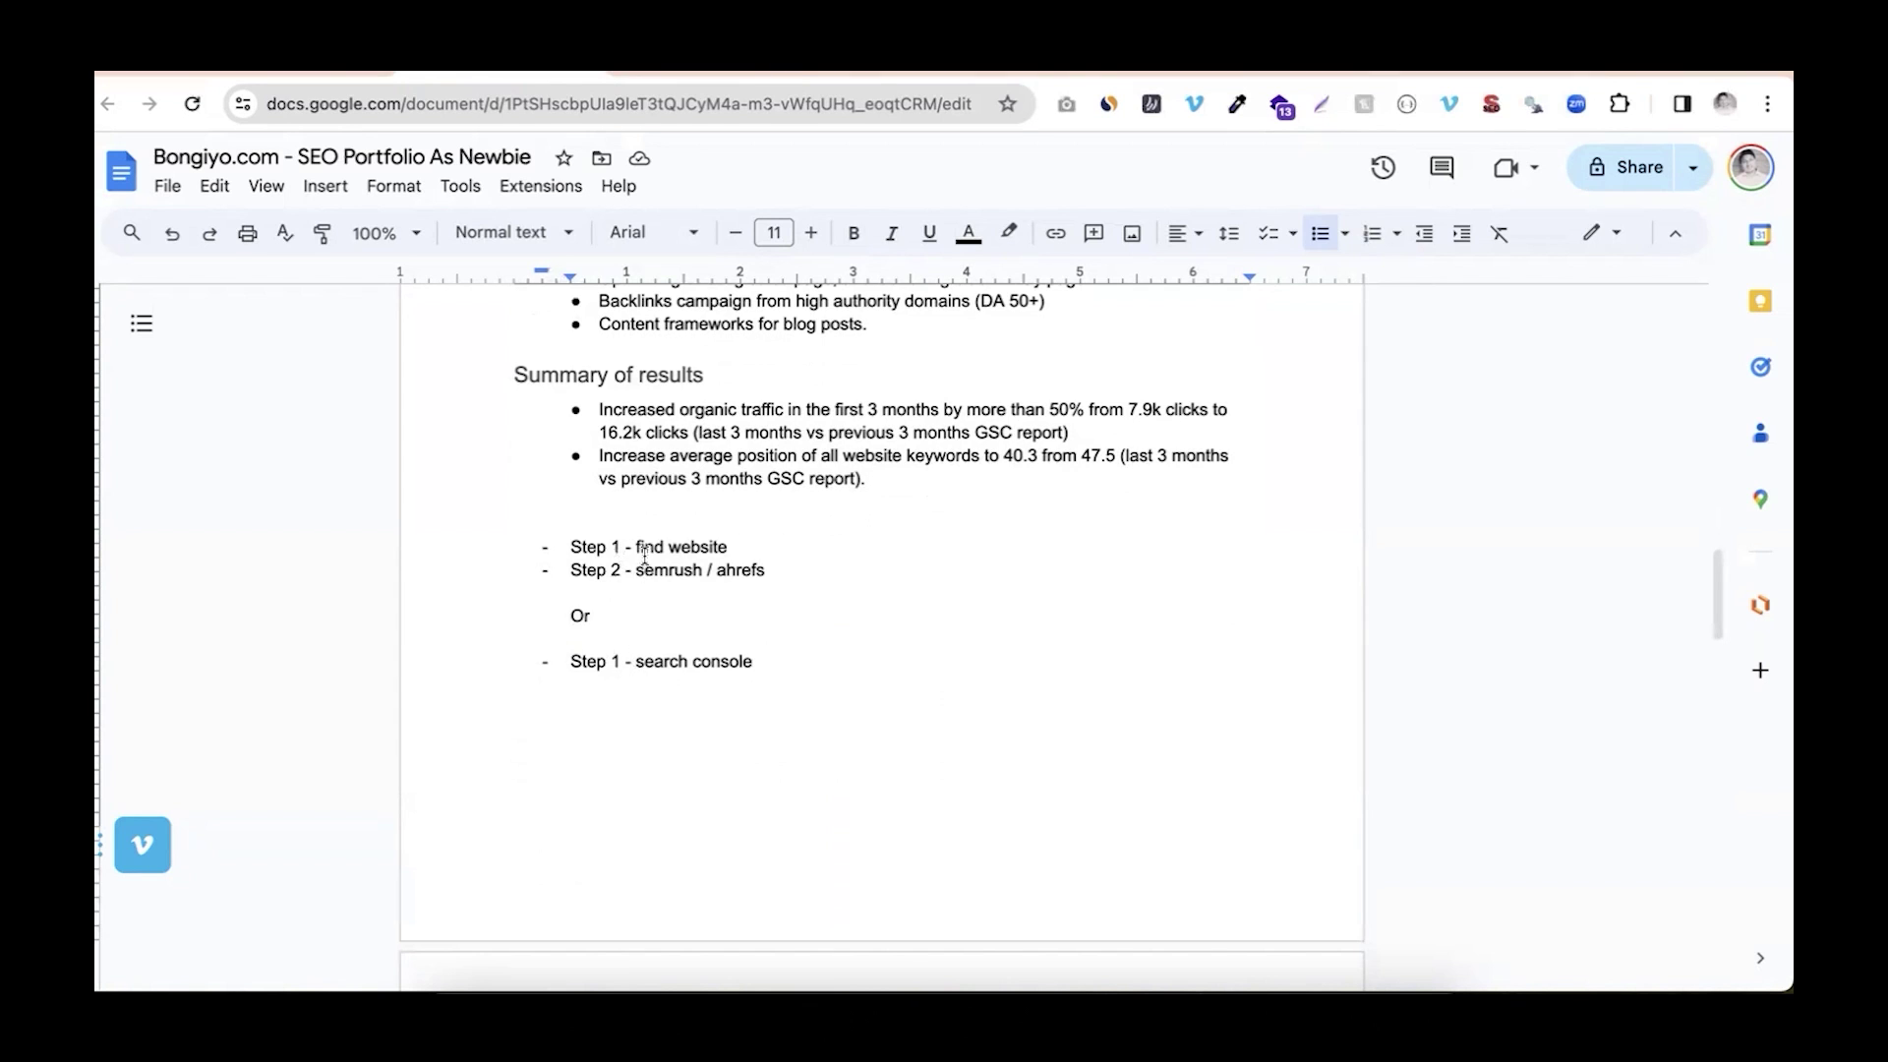
{"action": "left_click_drag", "start_coordinate": [637, 548], "coordinate": [766, 567]}
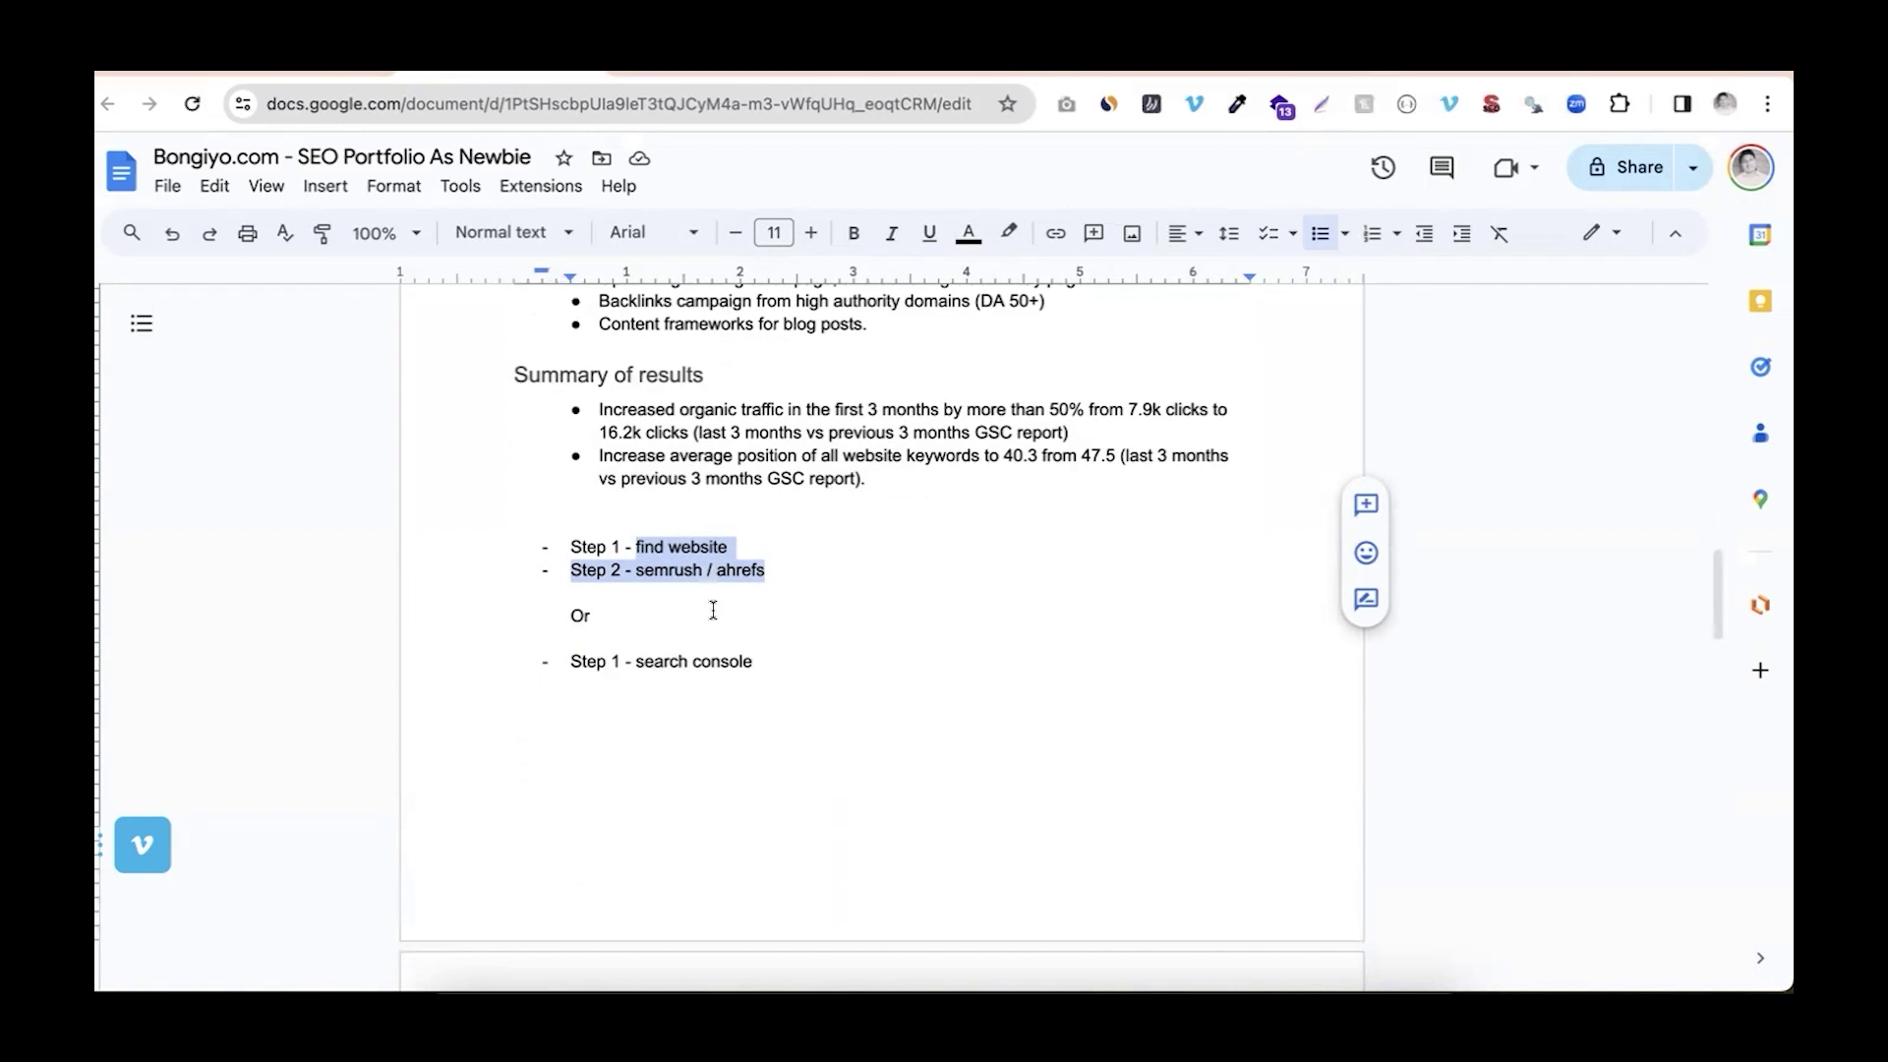
{"action": "left_click", "coordinate": [644, 612]}
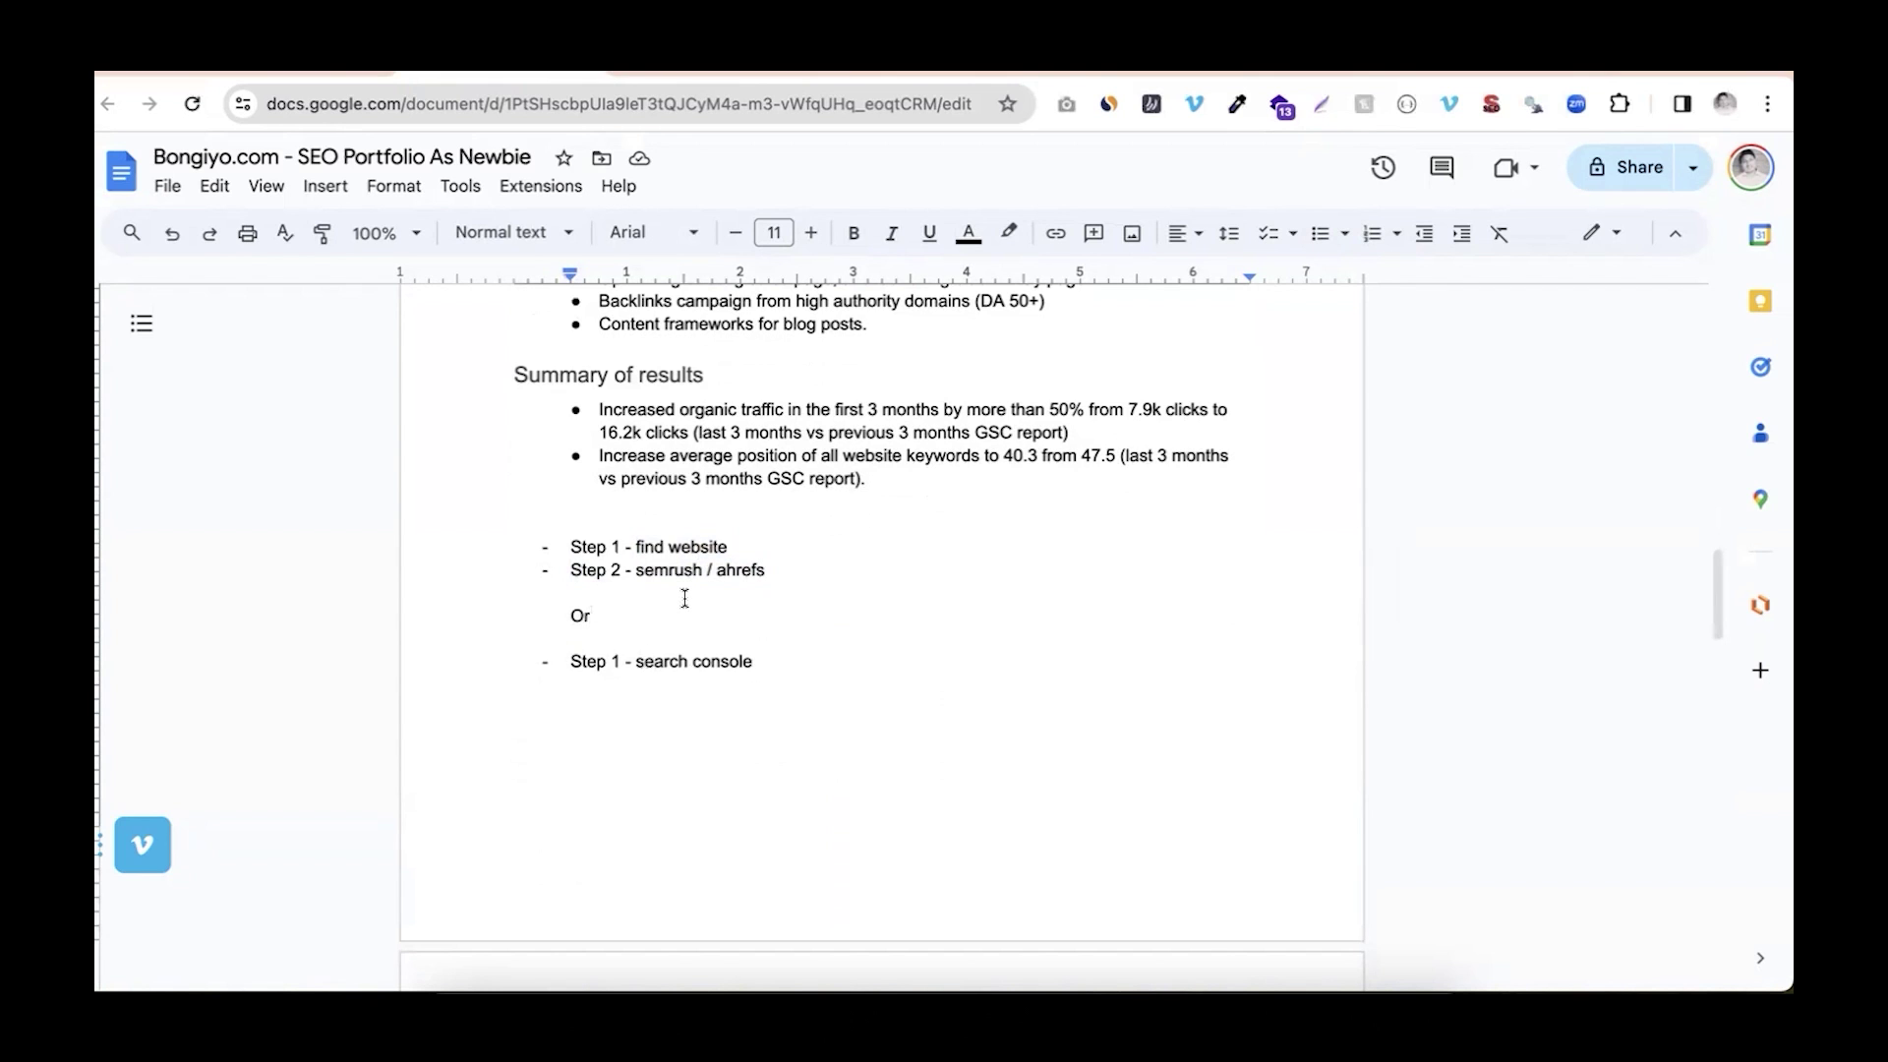
{"action": "scroll", "coordinate": [684, 598], "scroll_direction": "down", "scroll_amount": 5}
{"action": "scroll", "coordinate": [685, 598], "scroll_direction": "up", "scroll_amount": 1}
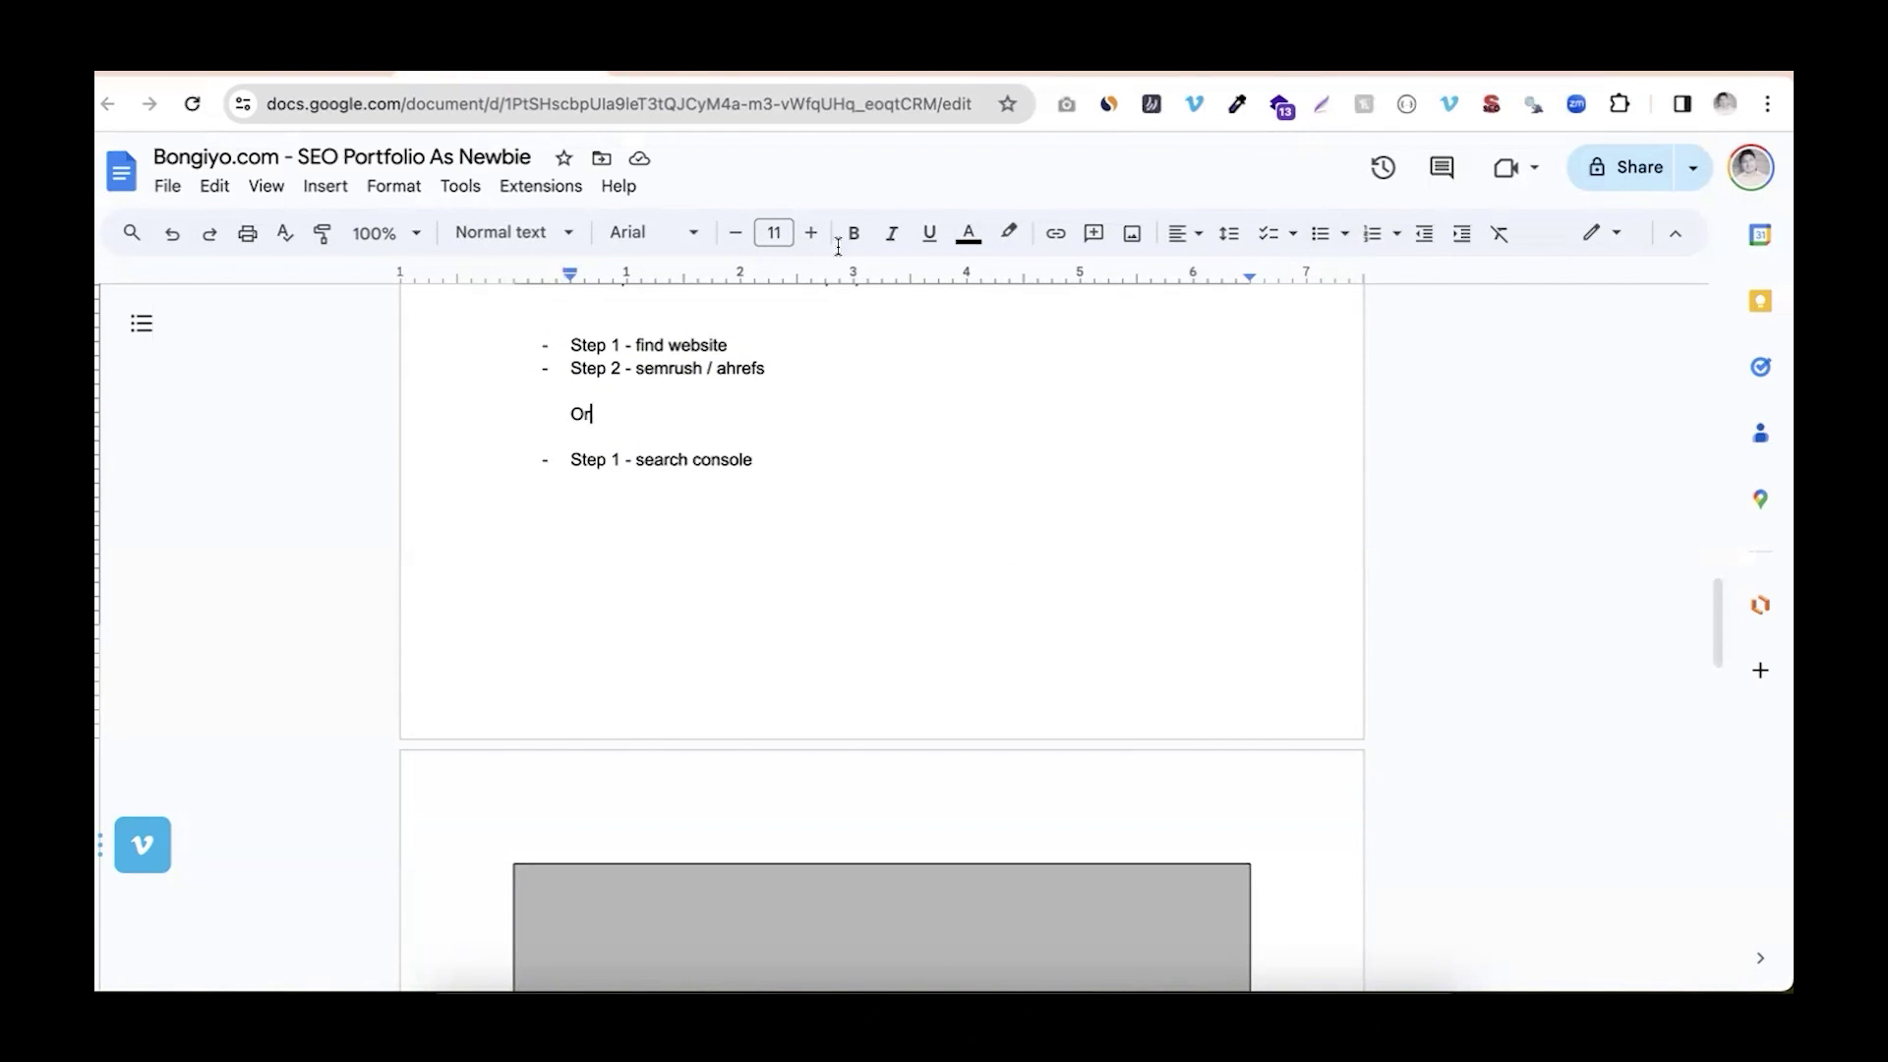
Revisit the Holistic SEO case study's charts, then place the cursor at the end of the search console item in the portfolio document
{"action": "key", "text": "ctrl+Tab"}
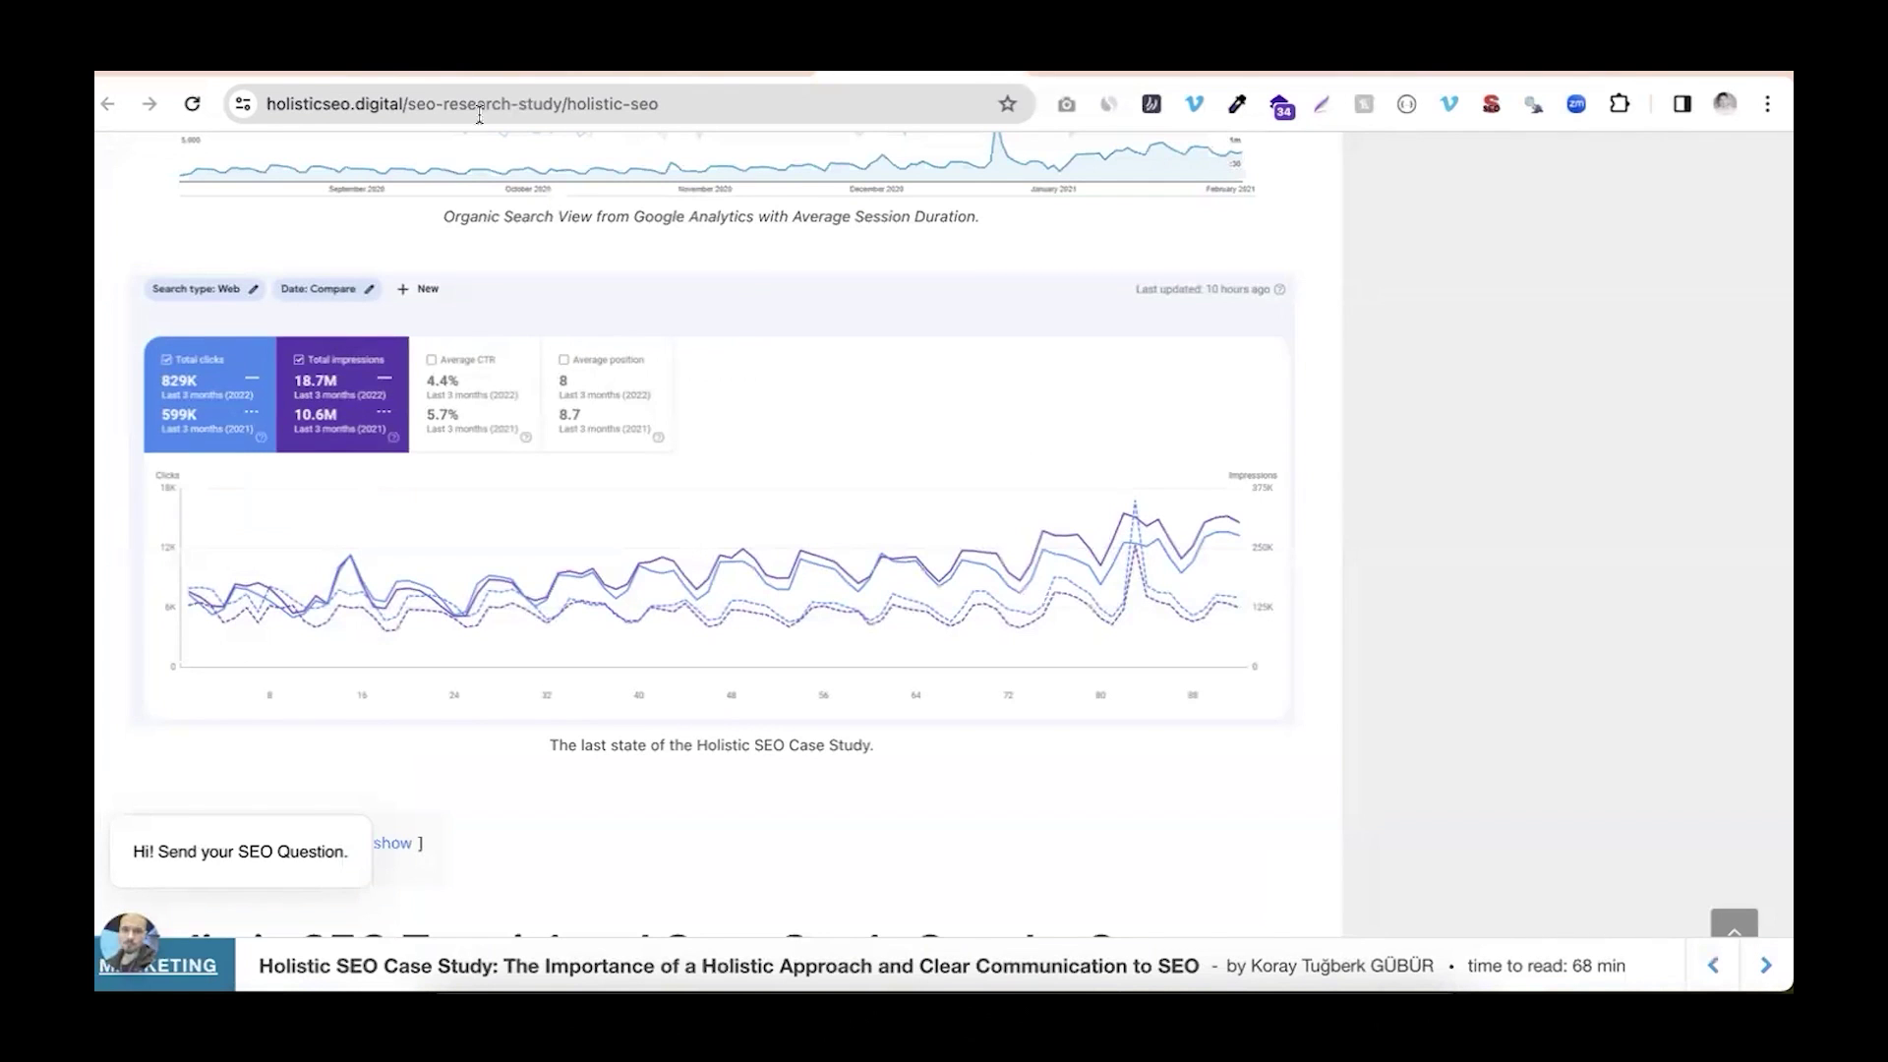
{"action": "left_click", "coordinate": [512, 70]}
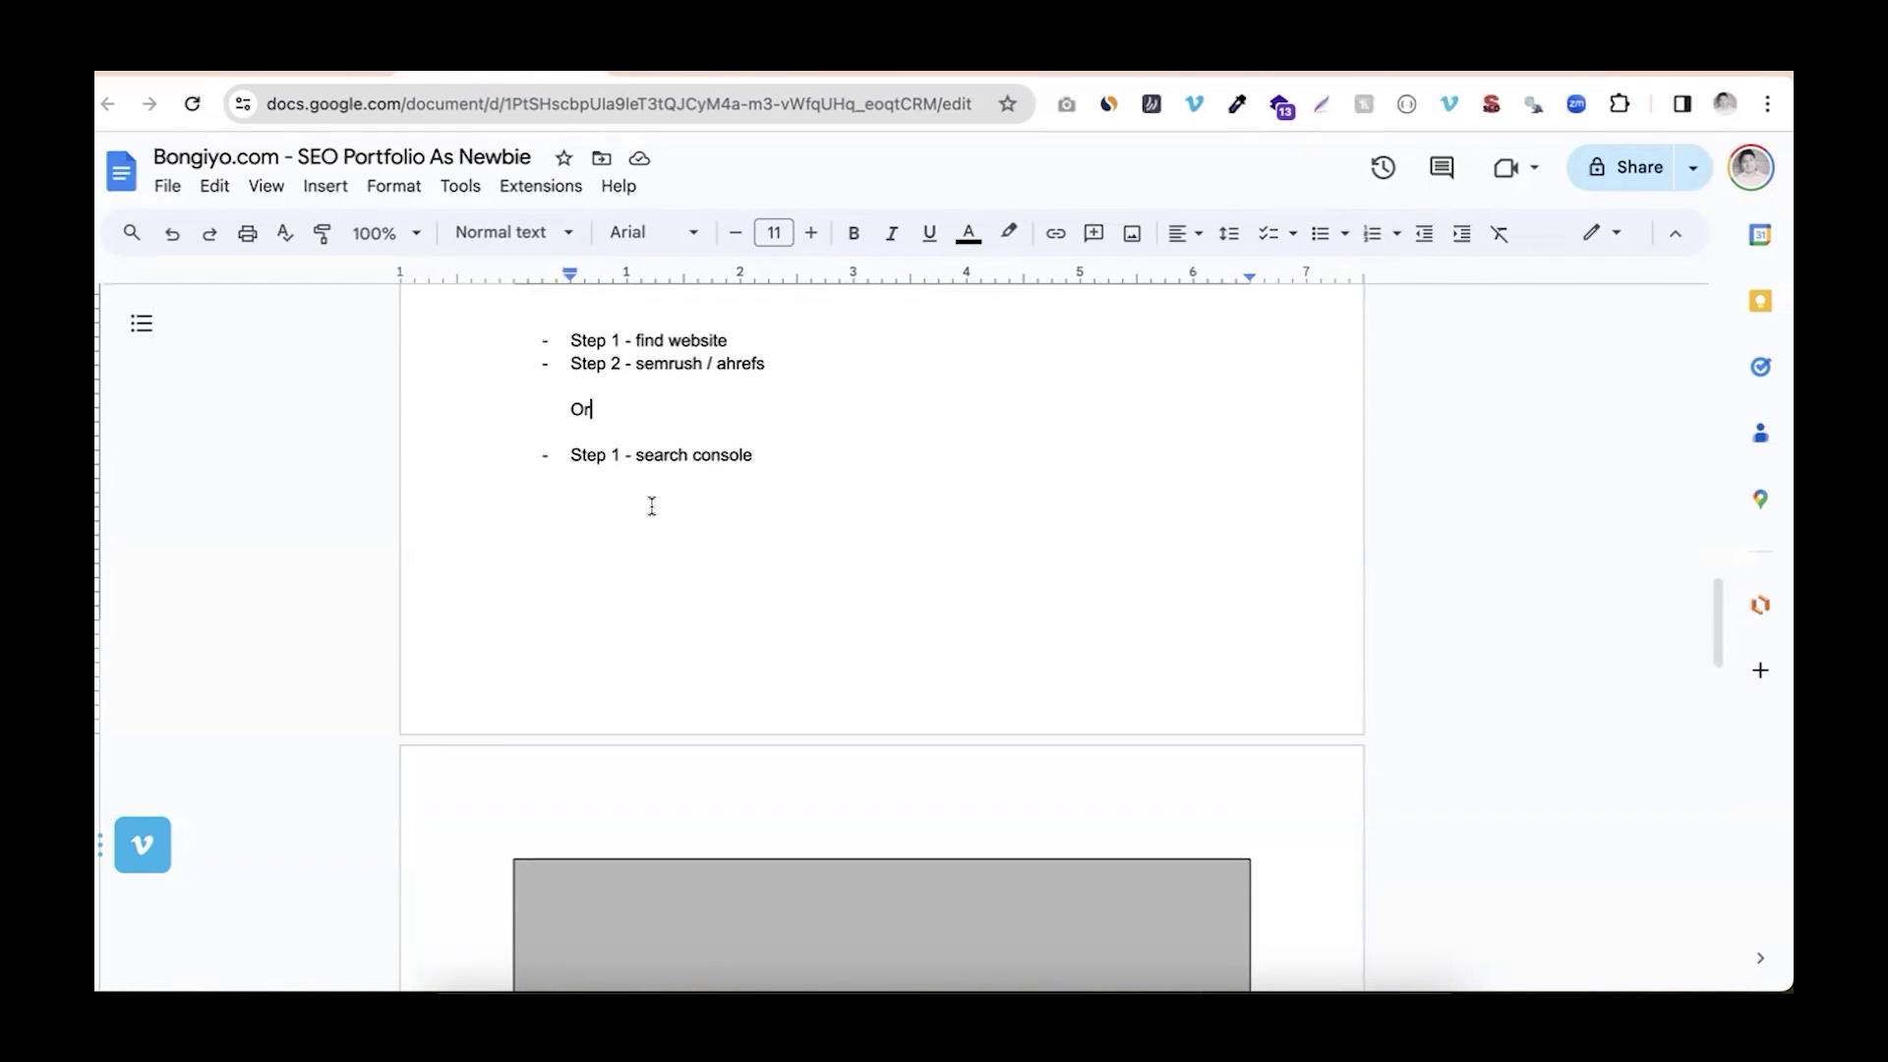
{"action": "scroll", "coordinate": [652, 507], "scroll_direction": "down", "scroll_amount": 1}
{"action": "left_click", "coordinate": [757, 428]}
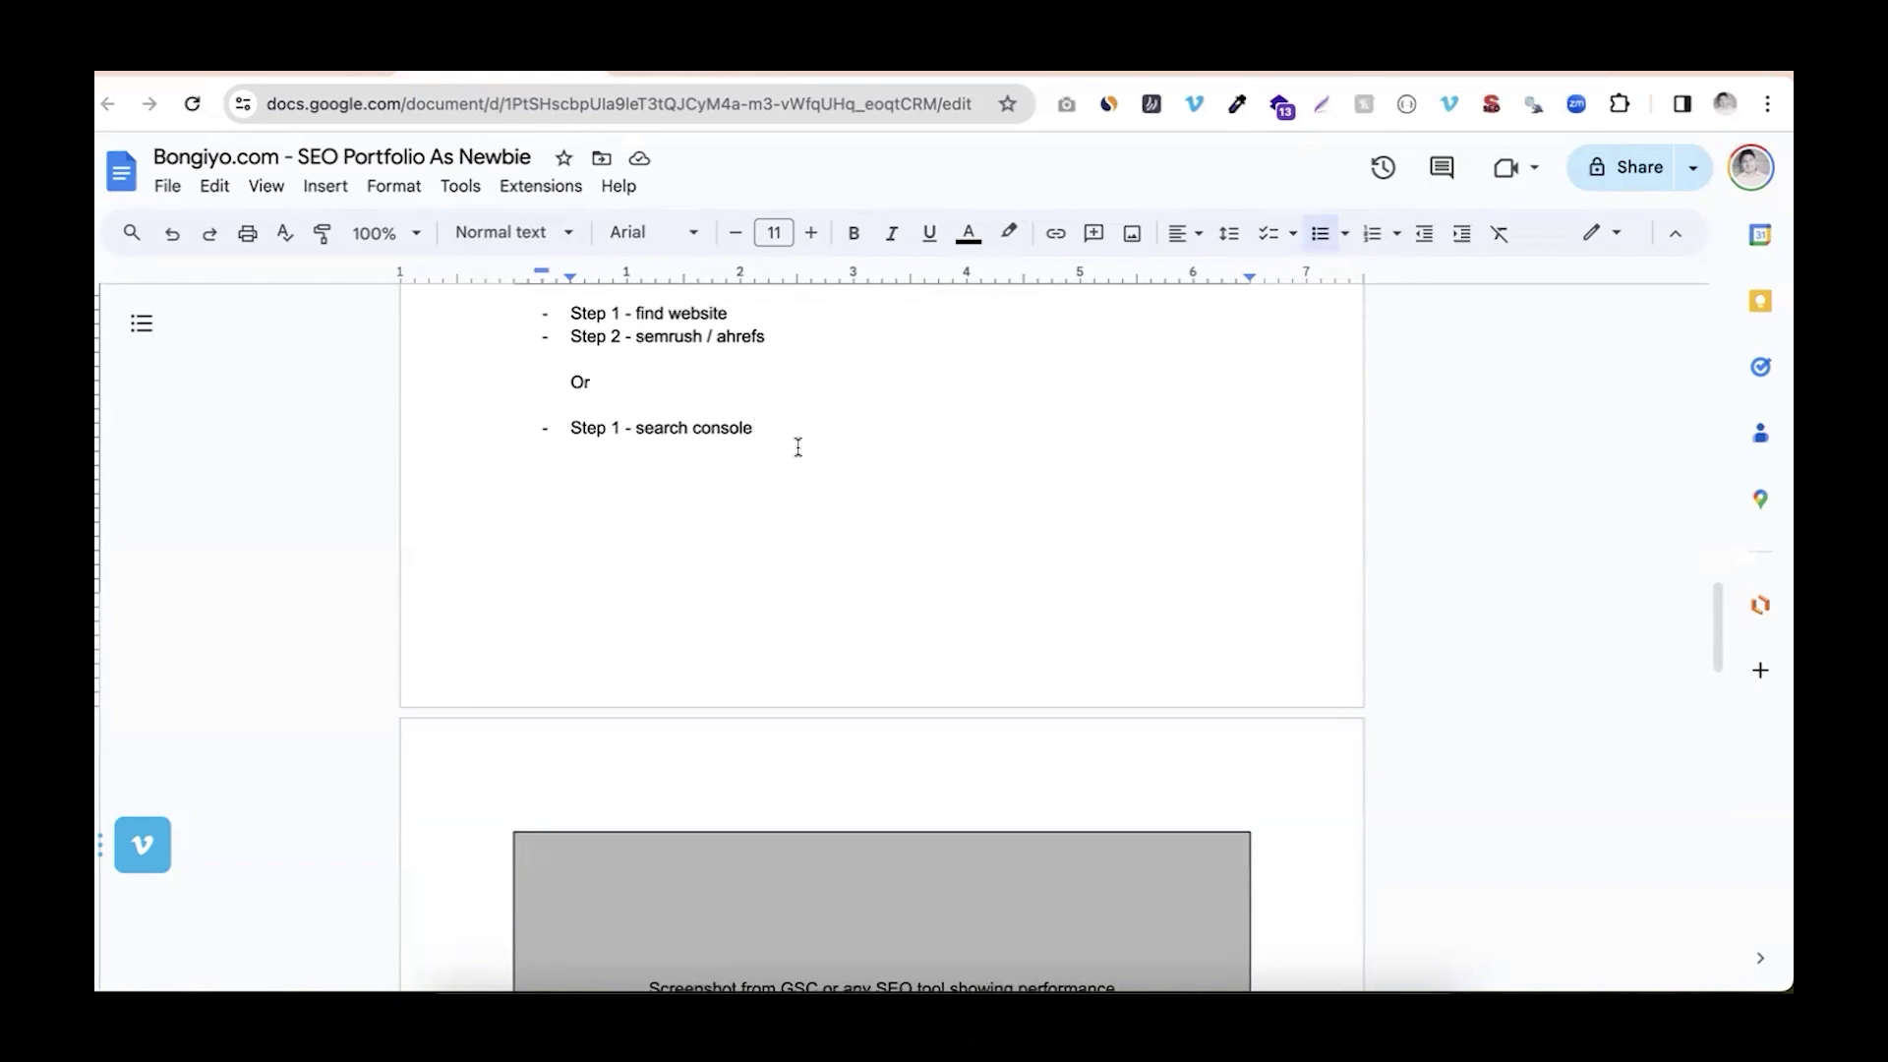
Below the search console item, add a "#5" line followed by a dashed list item reading "Ecommerce"
{"action": "scroll", "coordinate": [796, 445], "scroll_direction": "down", "scroll_amount": 6}
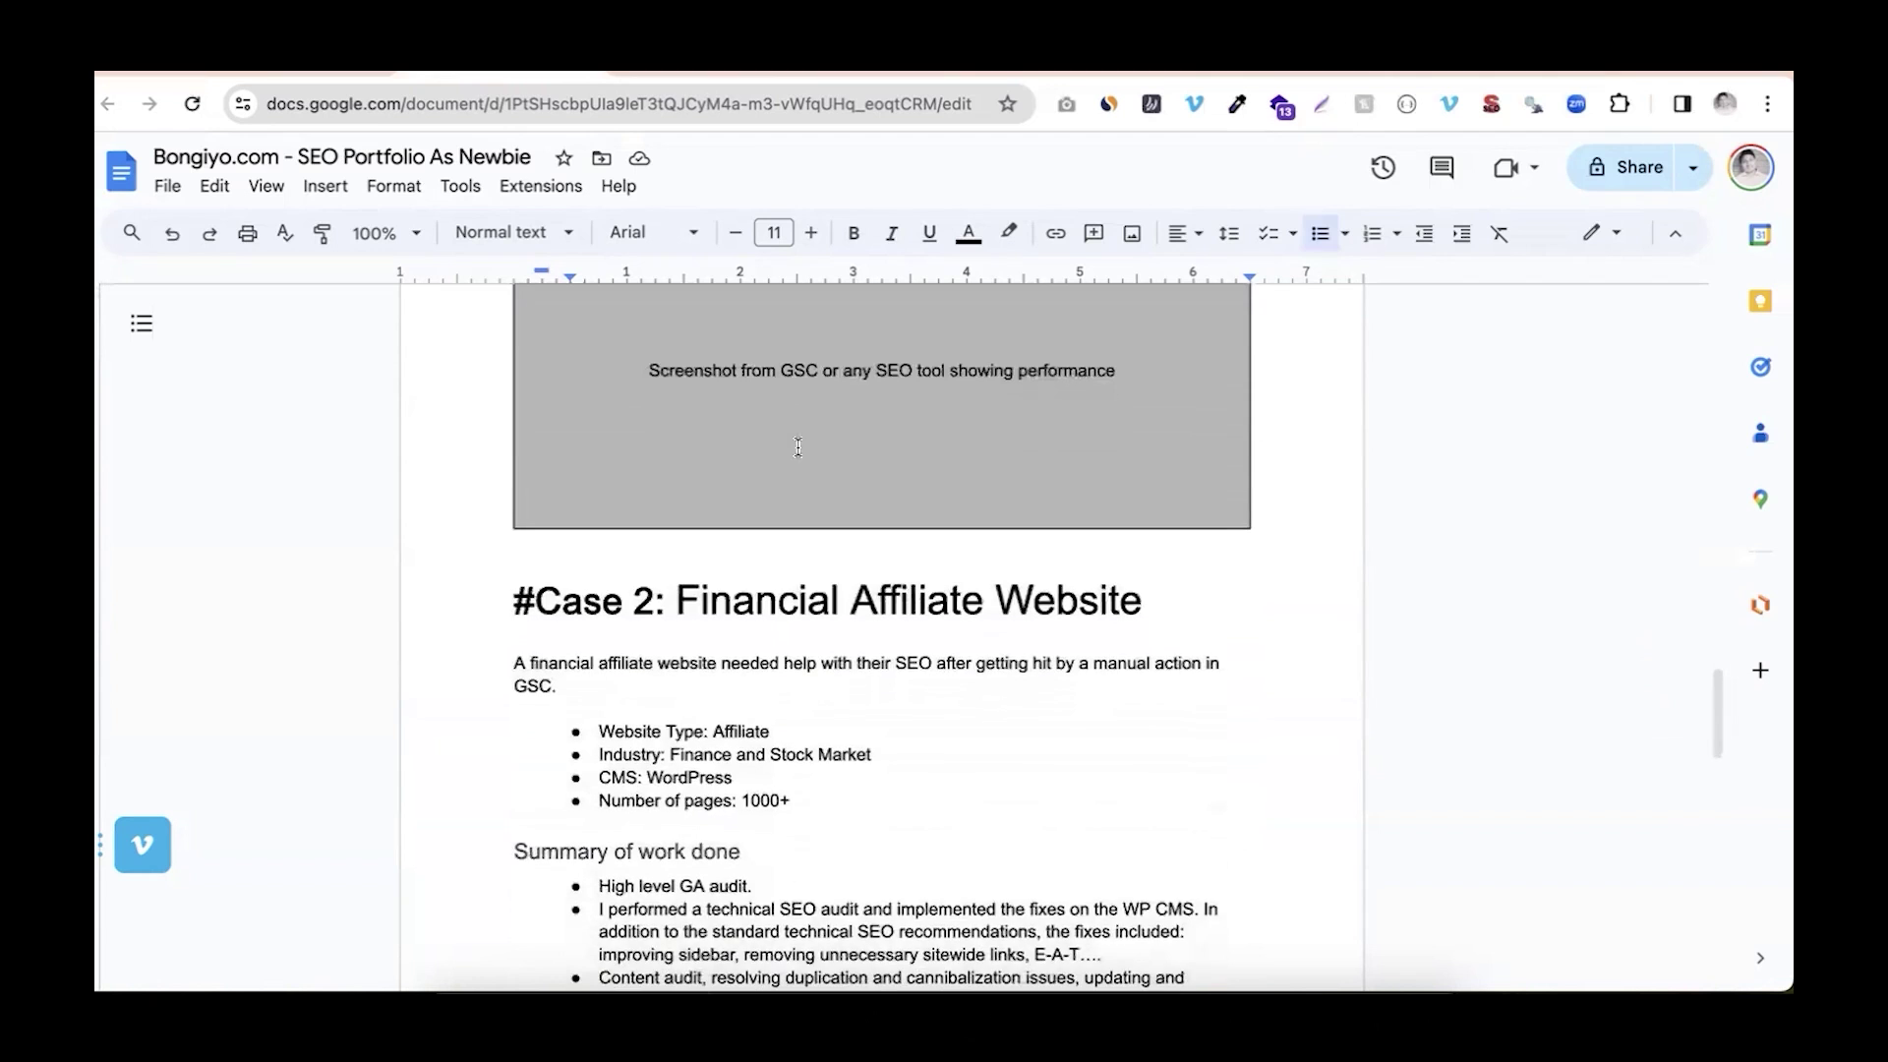
{"action": "scroll", "coordinate": [797, 446], "scroll_direction": "up", "scroll_amount": 5}
{"action": "scroll", "coordinate": [798, 446], "scroll_direction": "up", "scroll_amount": 1}
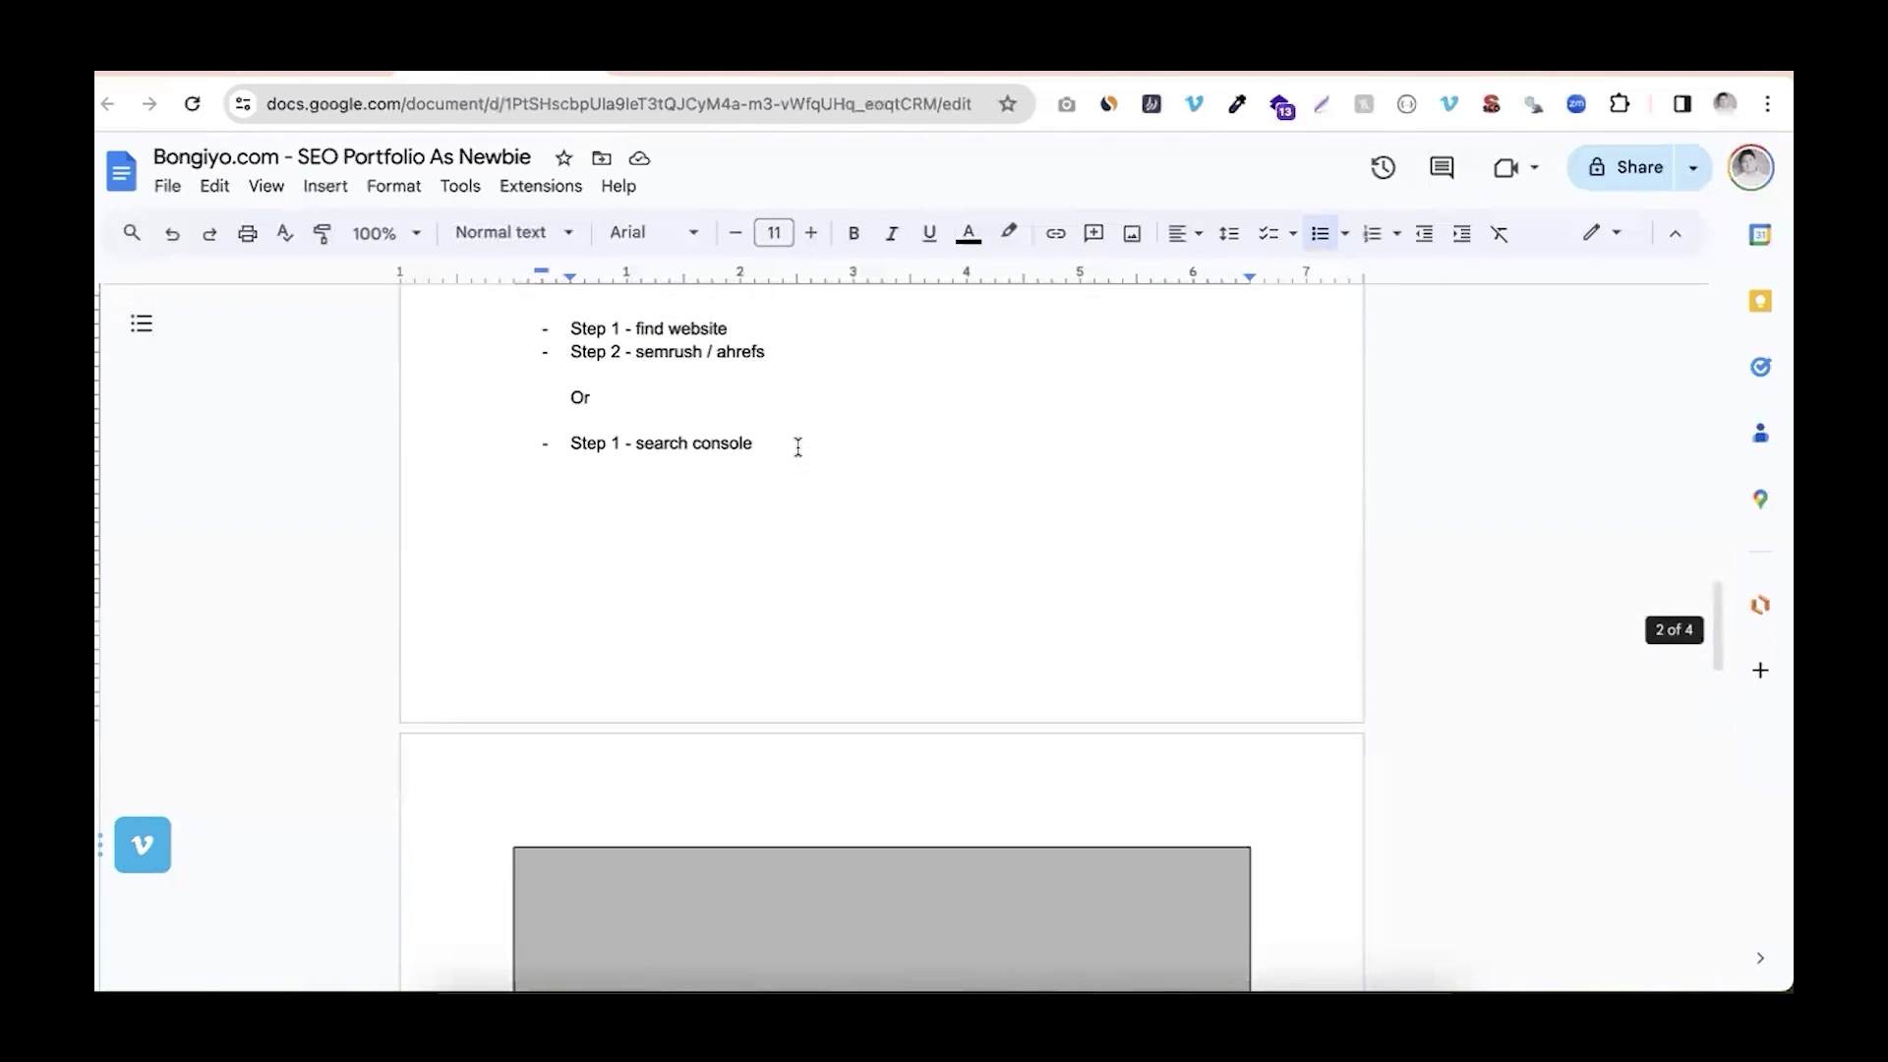
{"action": "key", "text": "Return"}
{"action": "key", "text": "Return"}
{"action": "key", "text": "Return"}
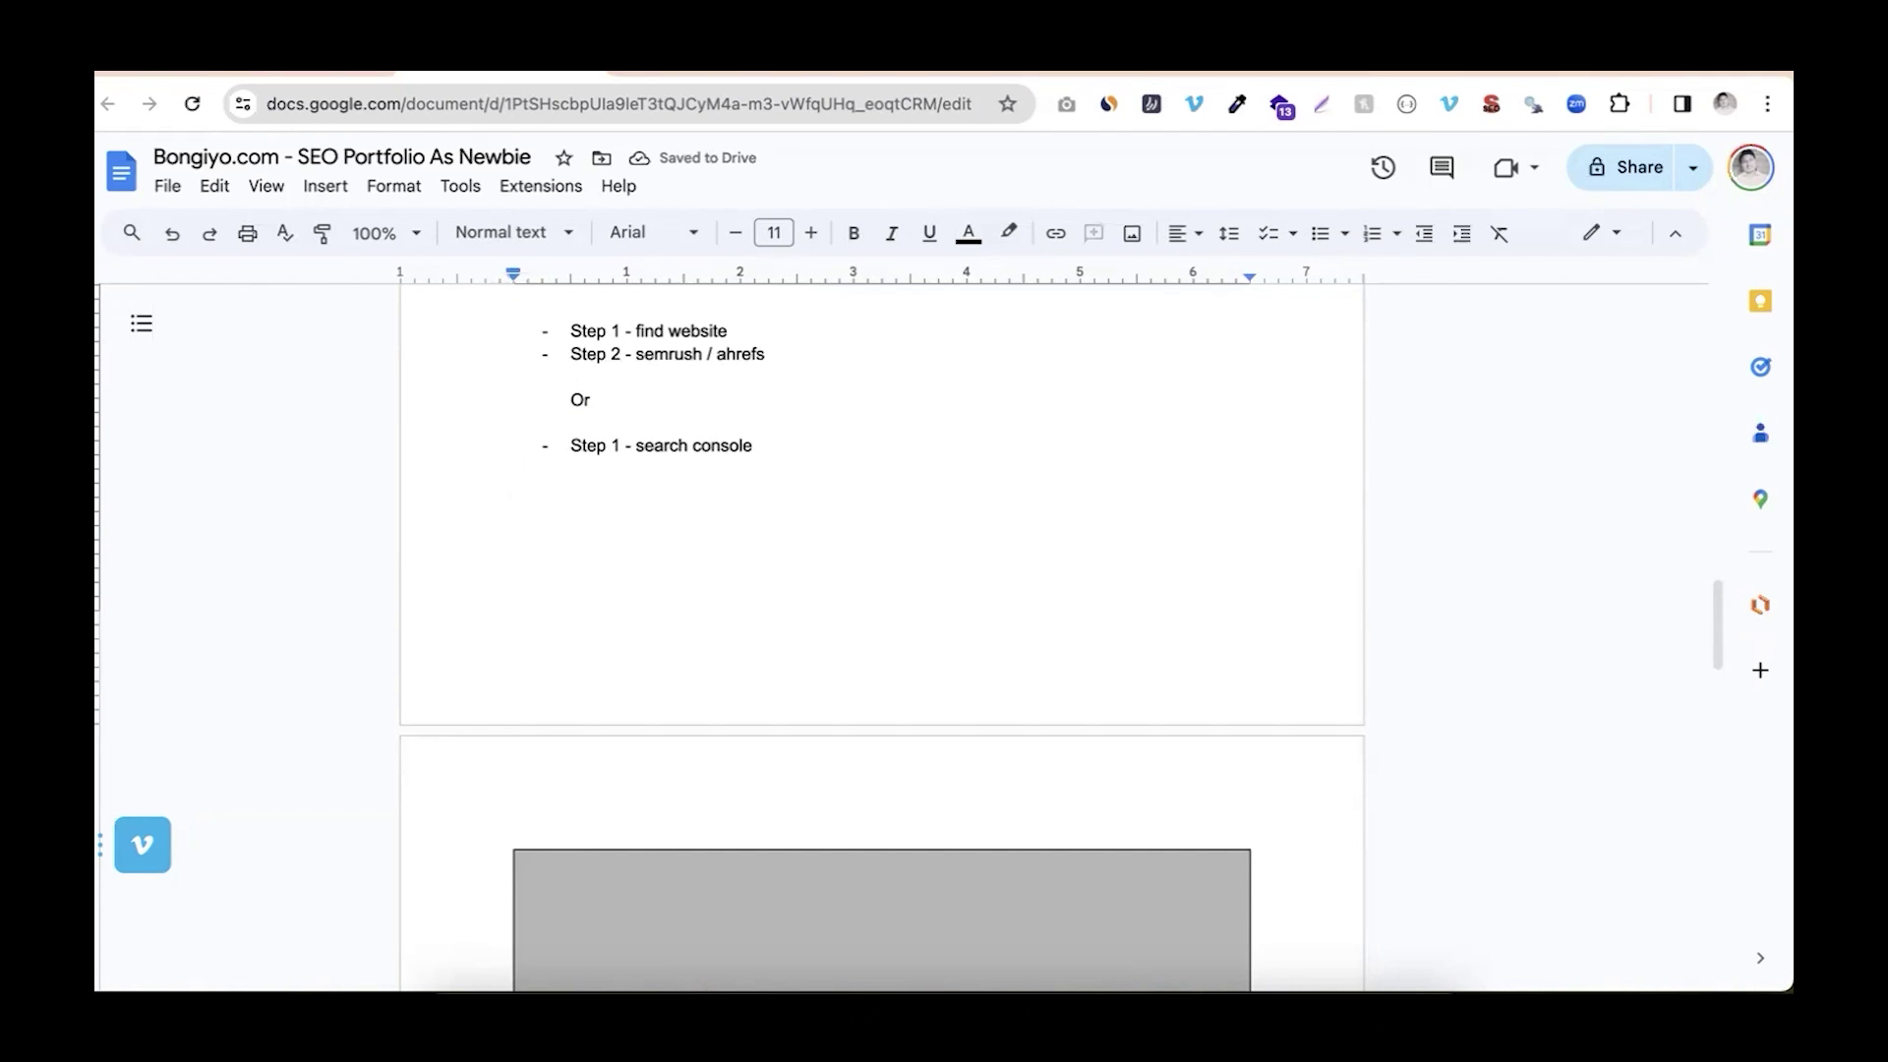
{"action": "type", "text": "#5"}
{"action": "key", "text": "Return"}
{"action": "type", "text": "- ec"}
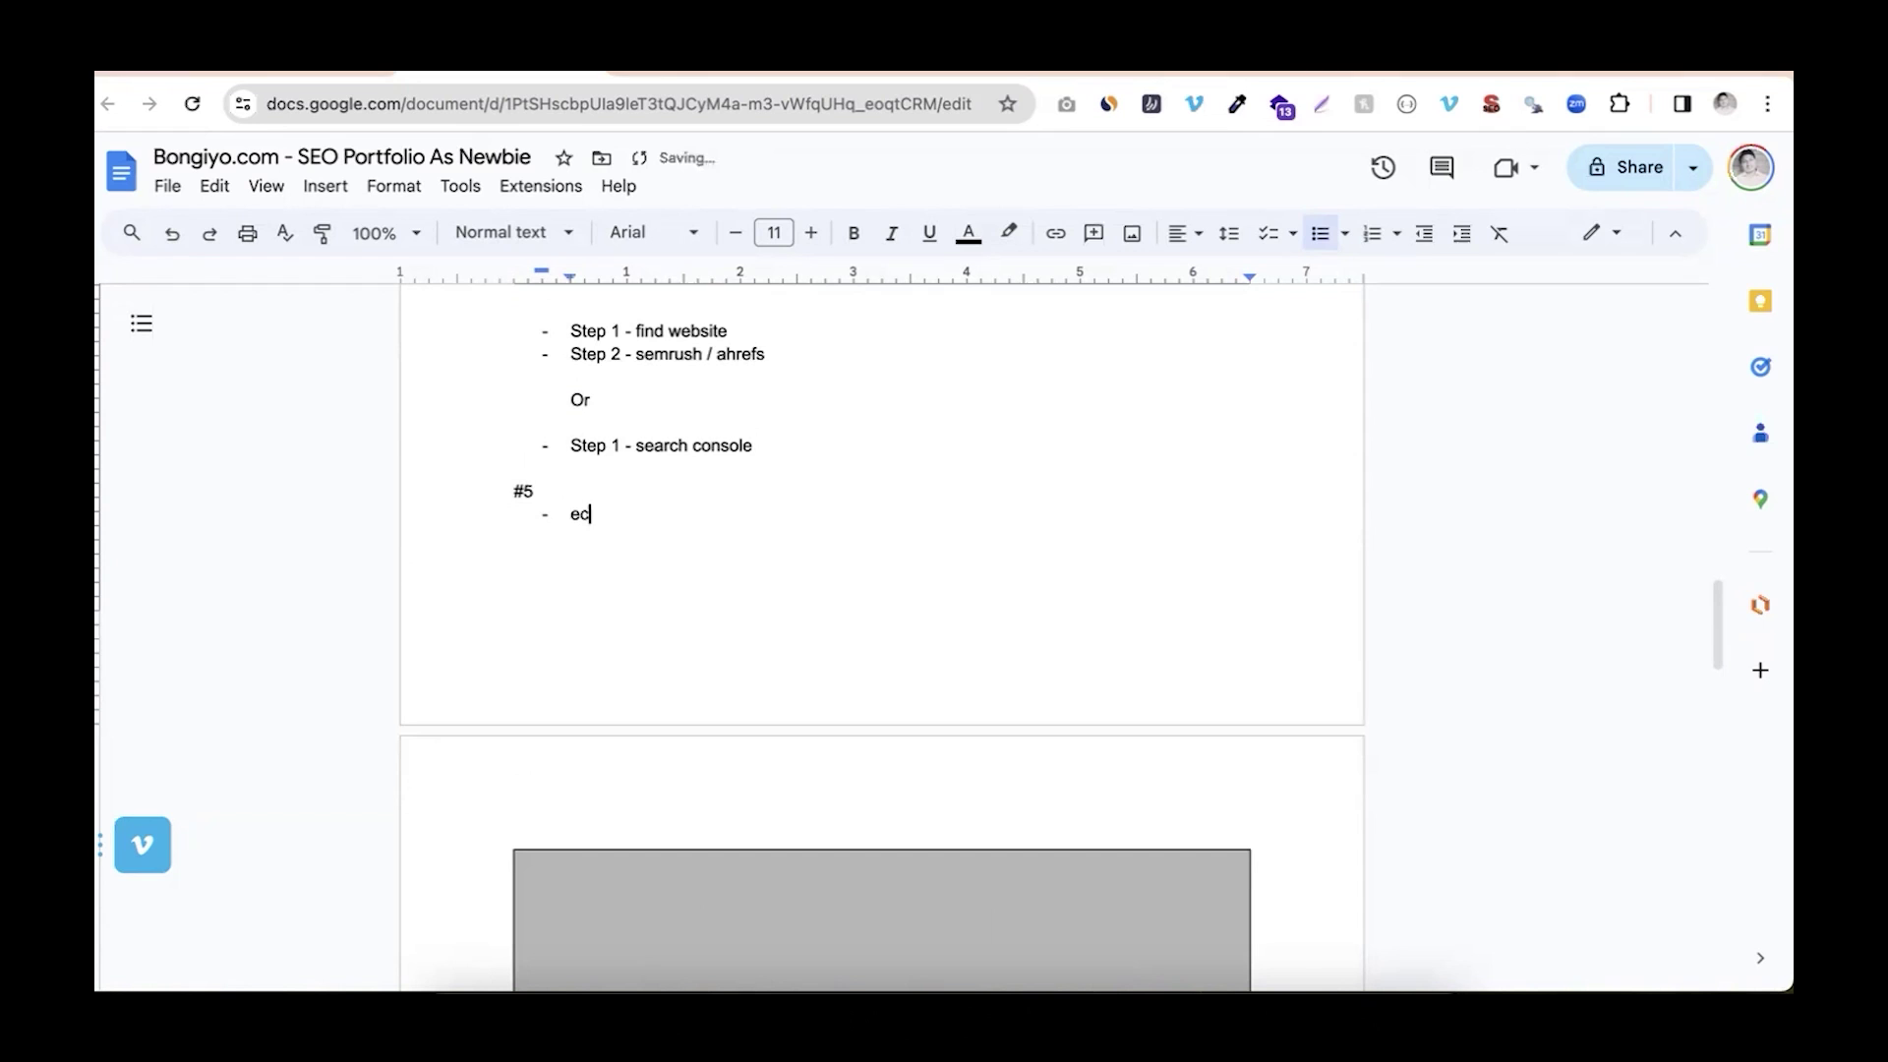
{"action": "type", "text": "ommerce"}
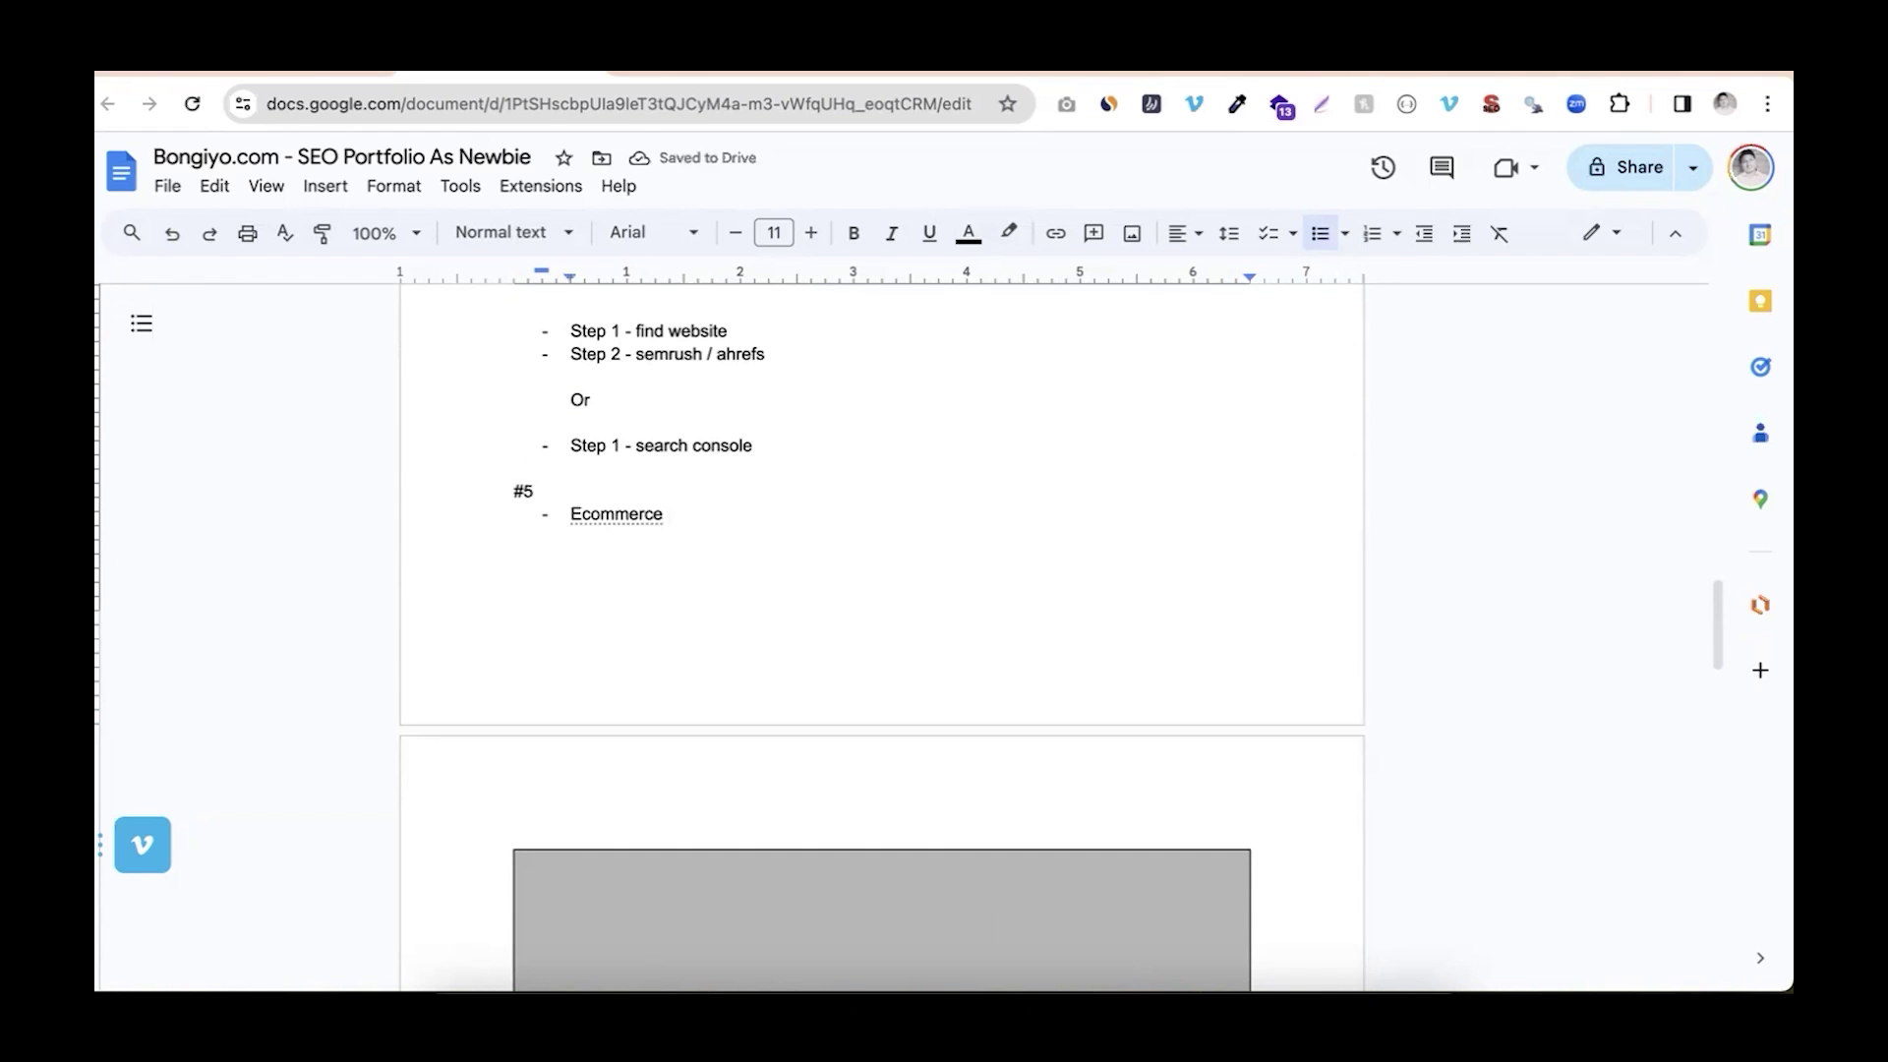
Add a "Local seo" item under Ecommerce in the #5 list, with "Plumber" as its indented sub-item
{"action": "key", "text": "Return"}
{"action": "type", "text": "local seo"}
{"action": "key", "text": "Return"}
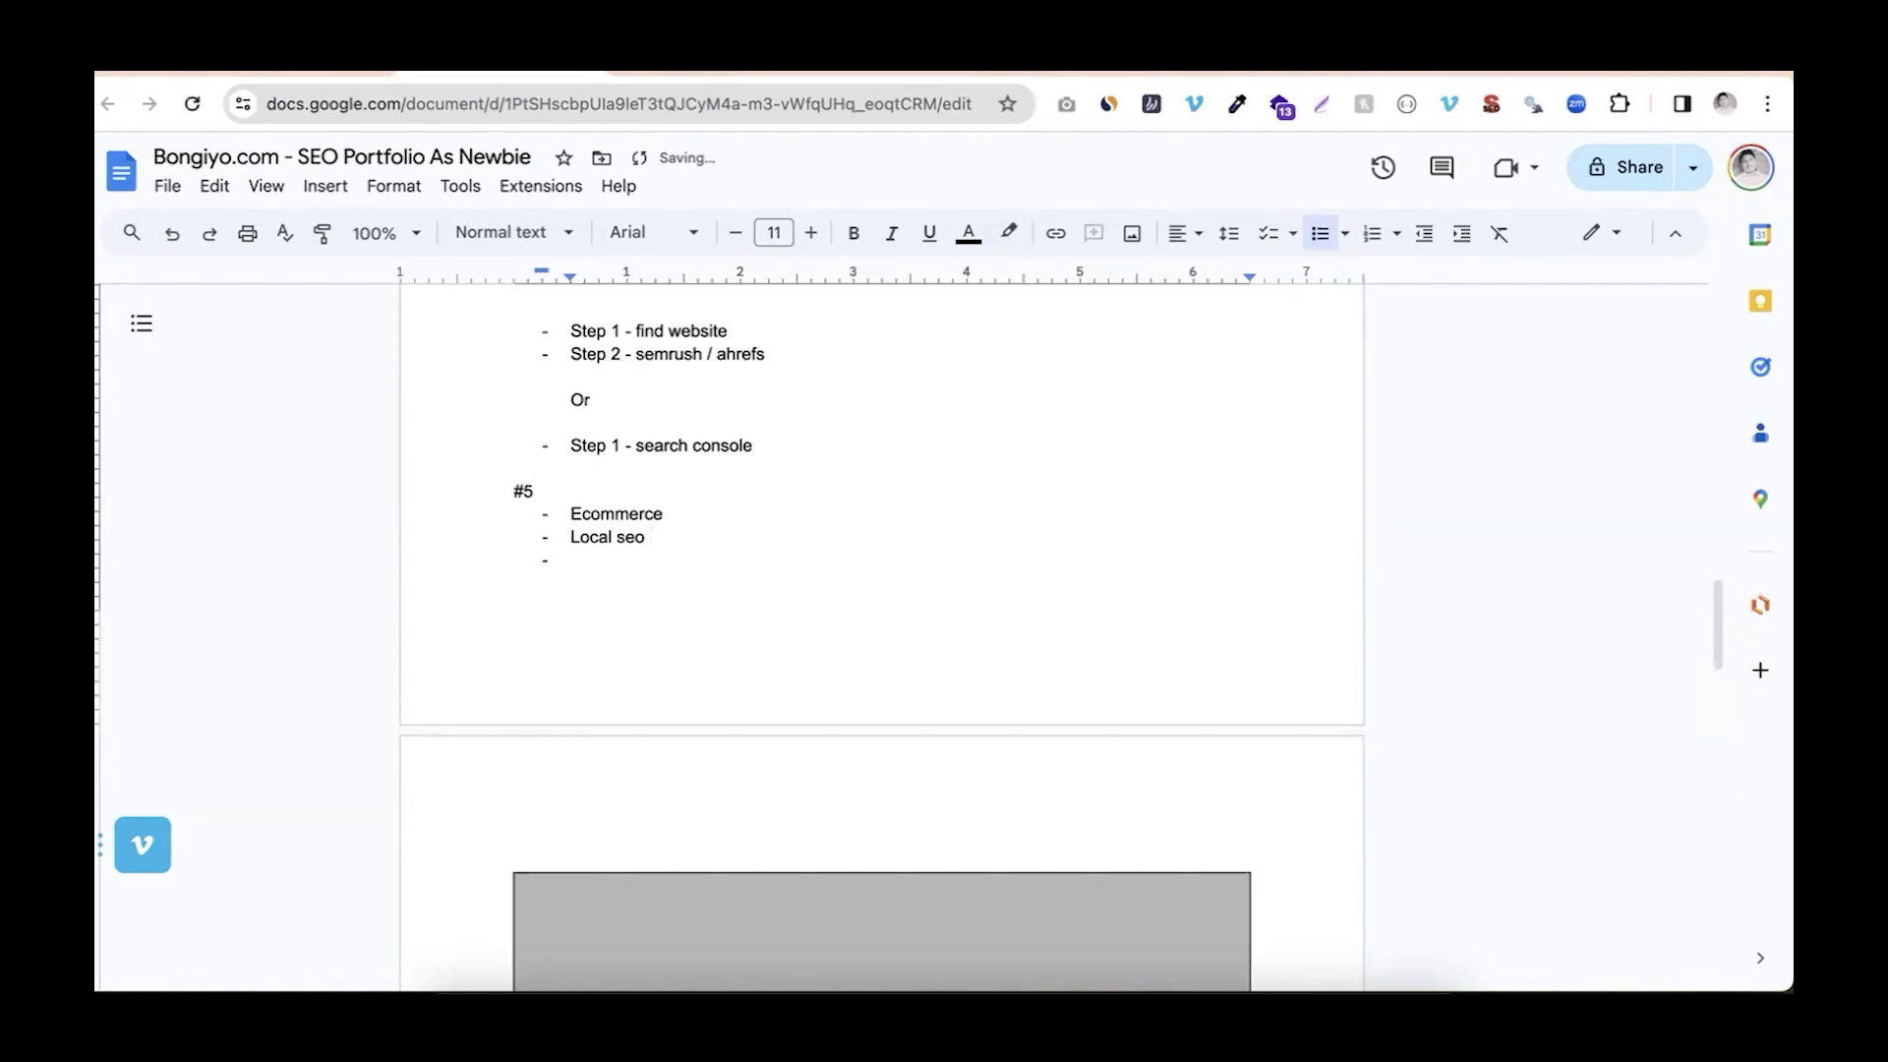
{"action": "key", "text": "Tab"}
{"action": "type", "text": "plumber"}
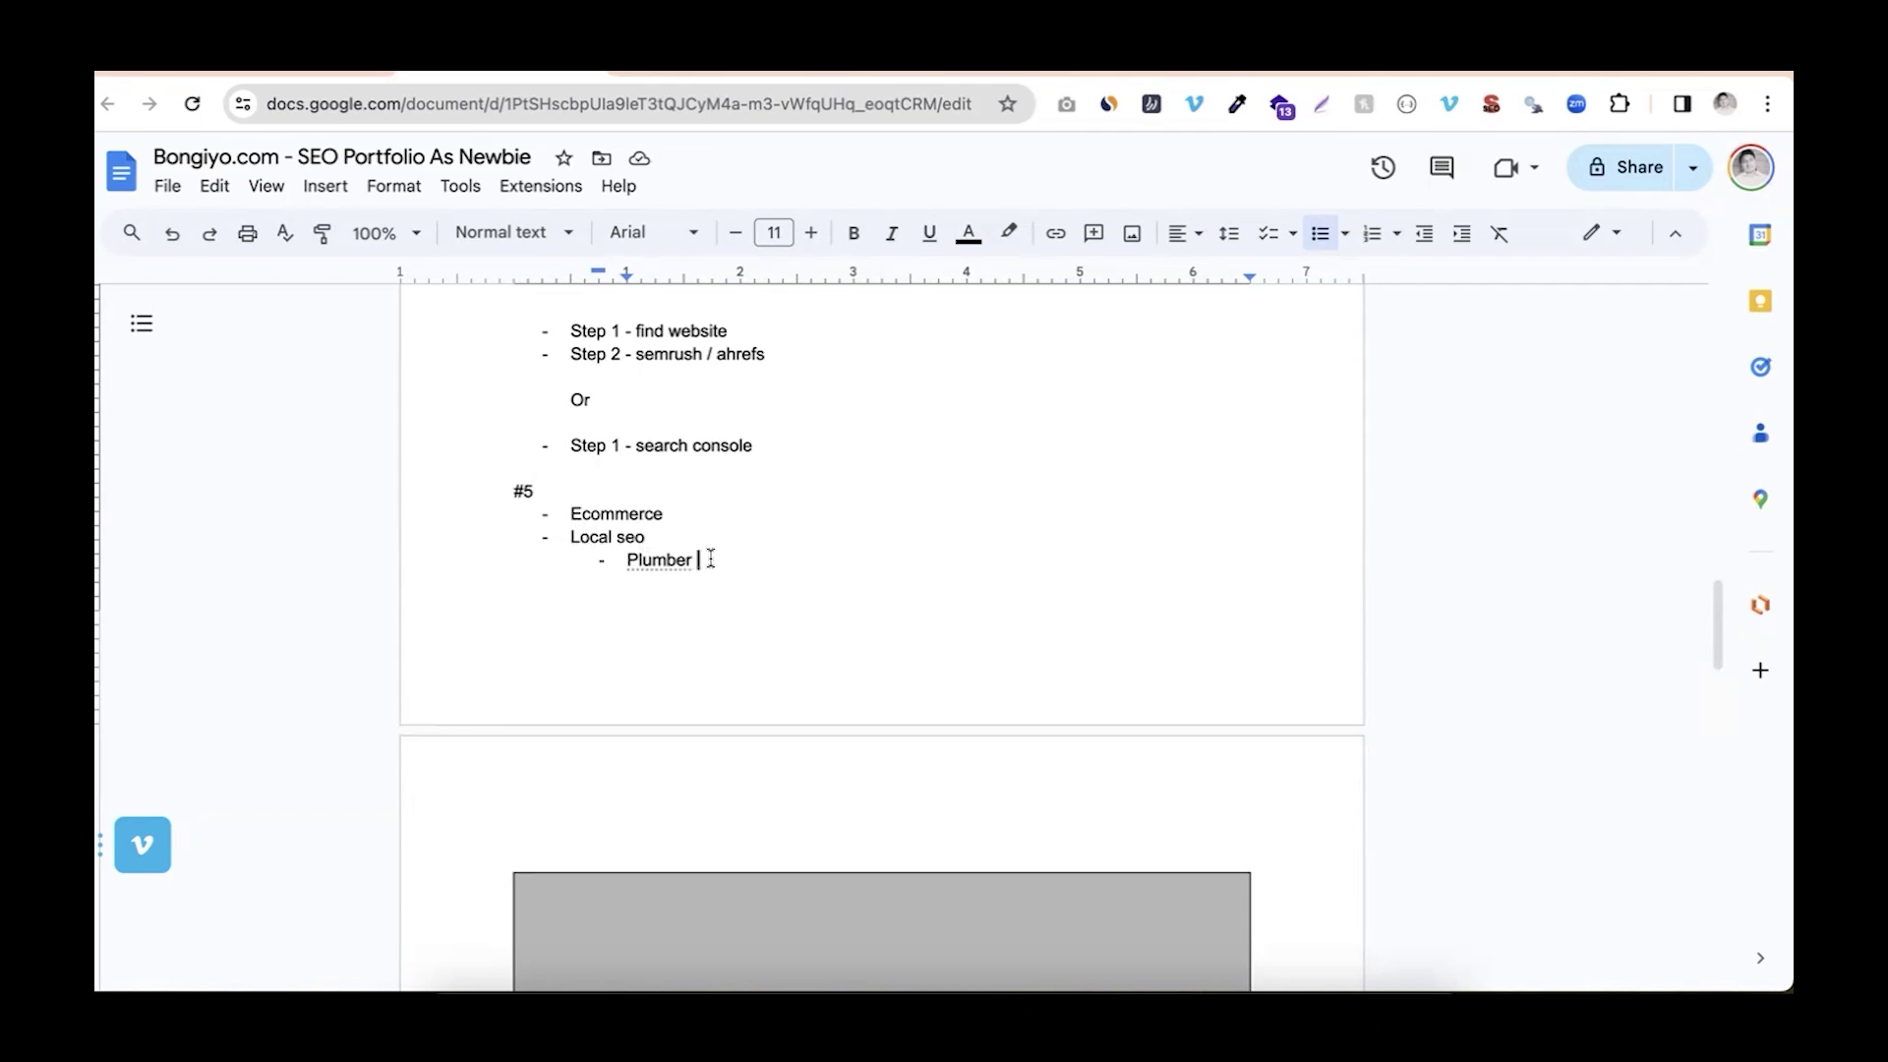
{"action": "left_click_drag", "start_coordinate": [569, 512], "coordinate": [706, 567]}
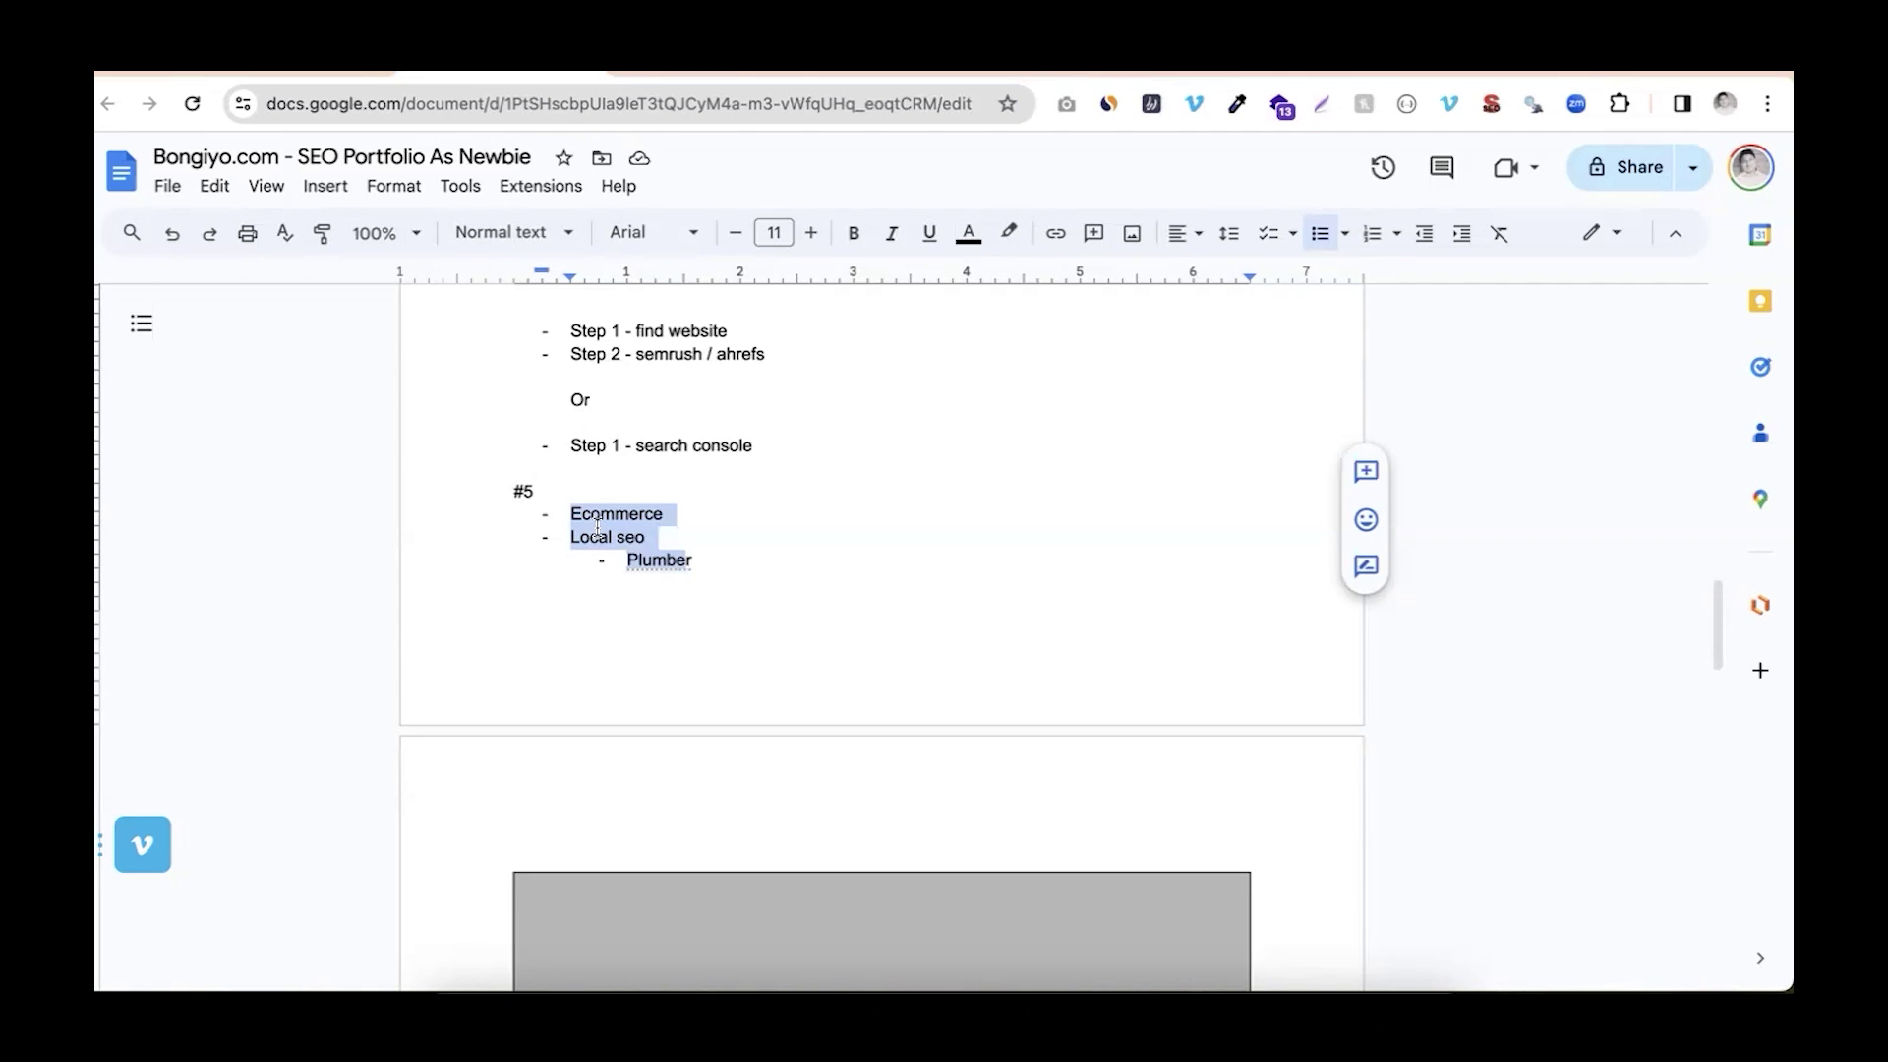
{"action": "left_click", "coordinate": [581, 535]}
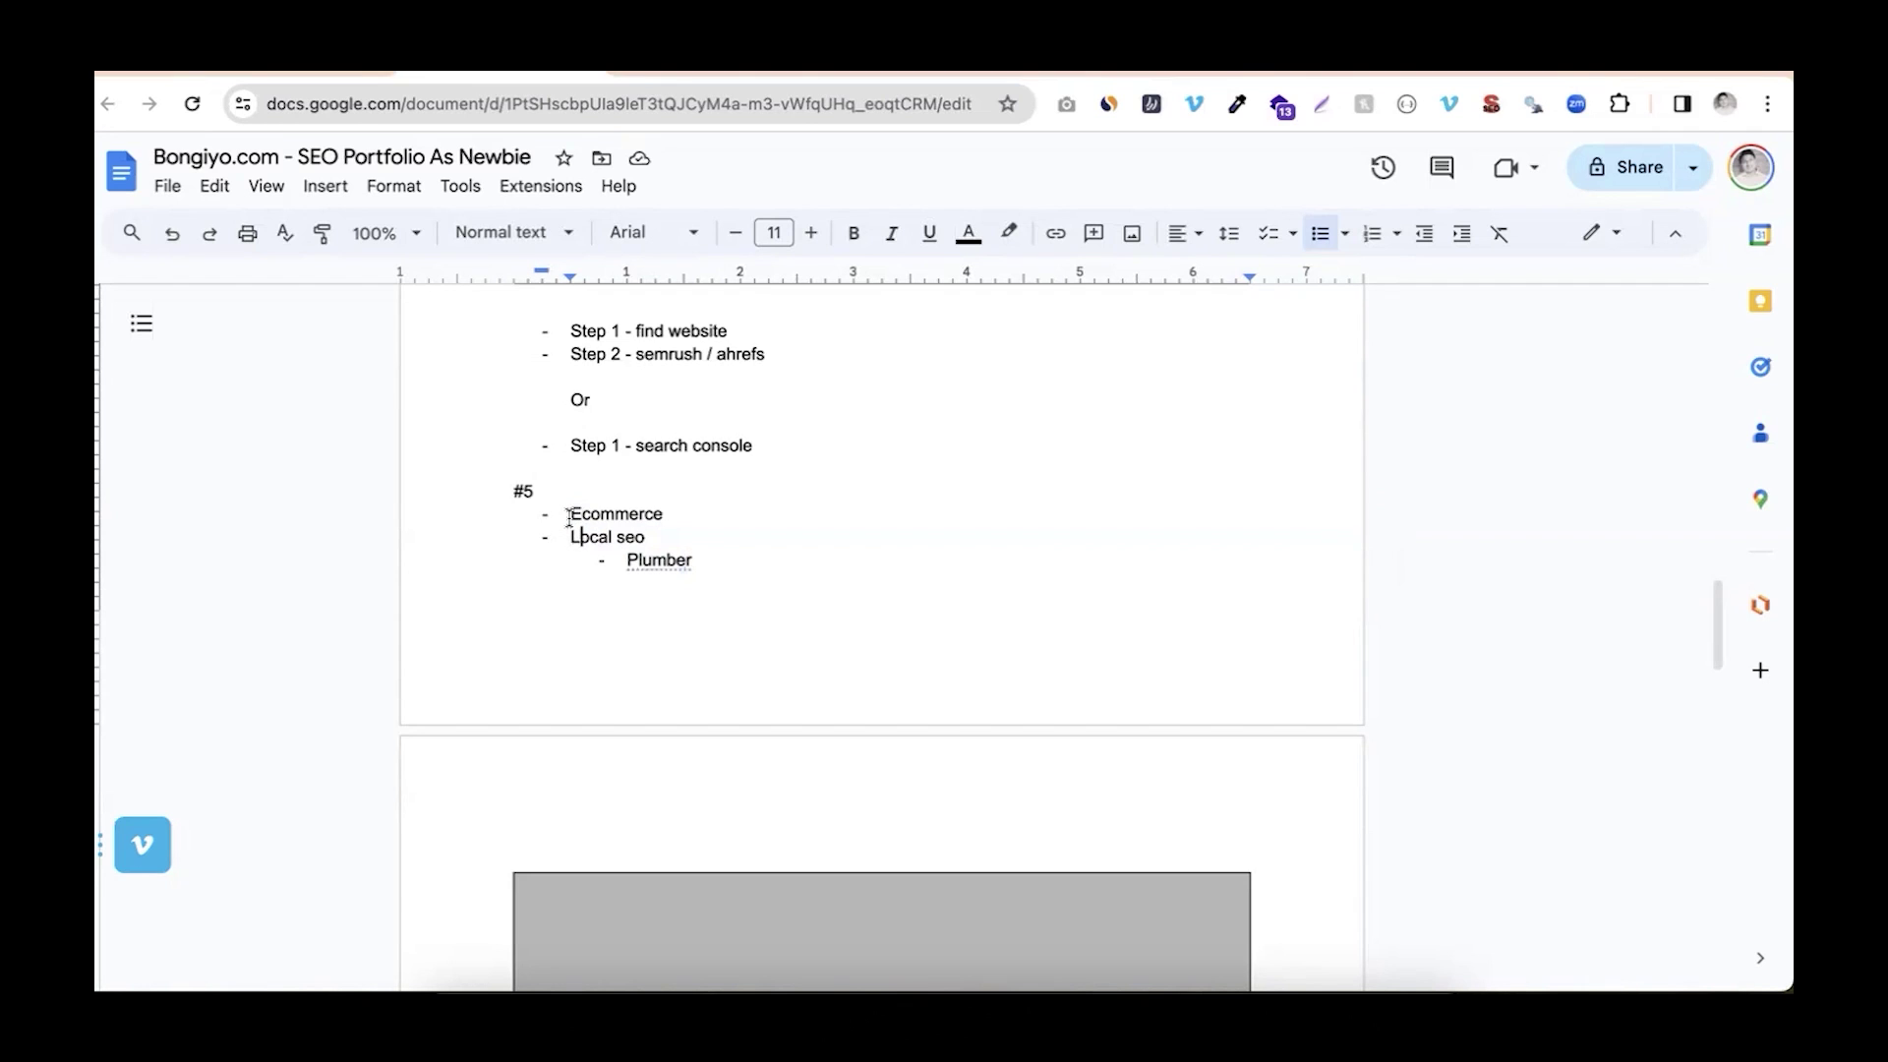
Switch to the Search Console Performance report, examine its clicks and impressions comparison chart, and return to the portfolio document
{"action": "scroll", "coordinate": [568, 516], "scroll_direction": "down", "scroll_amount": 1}
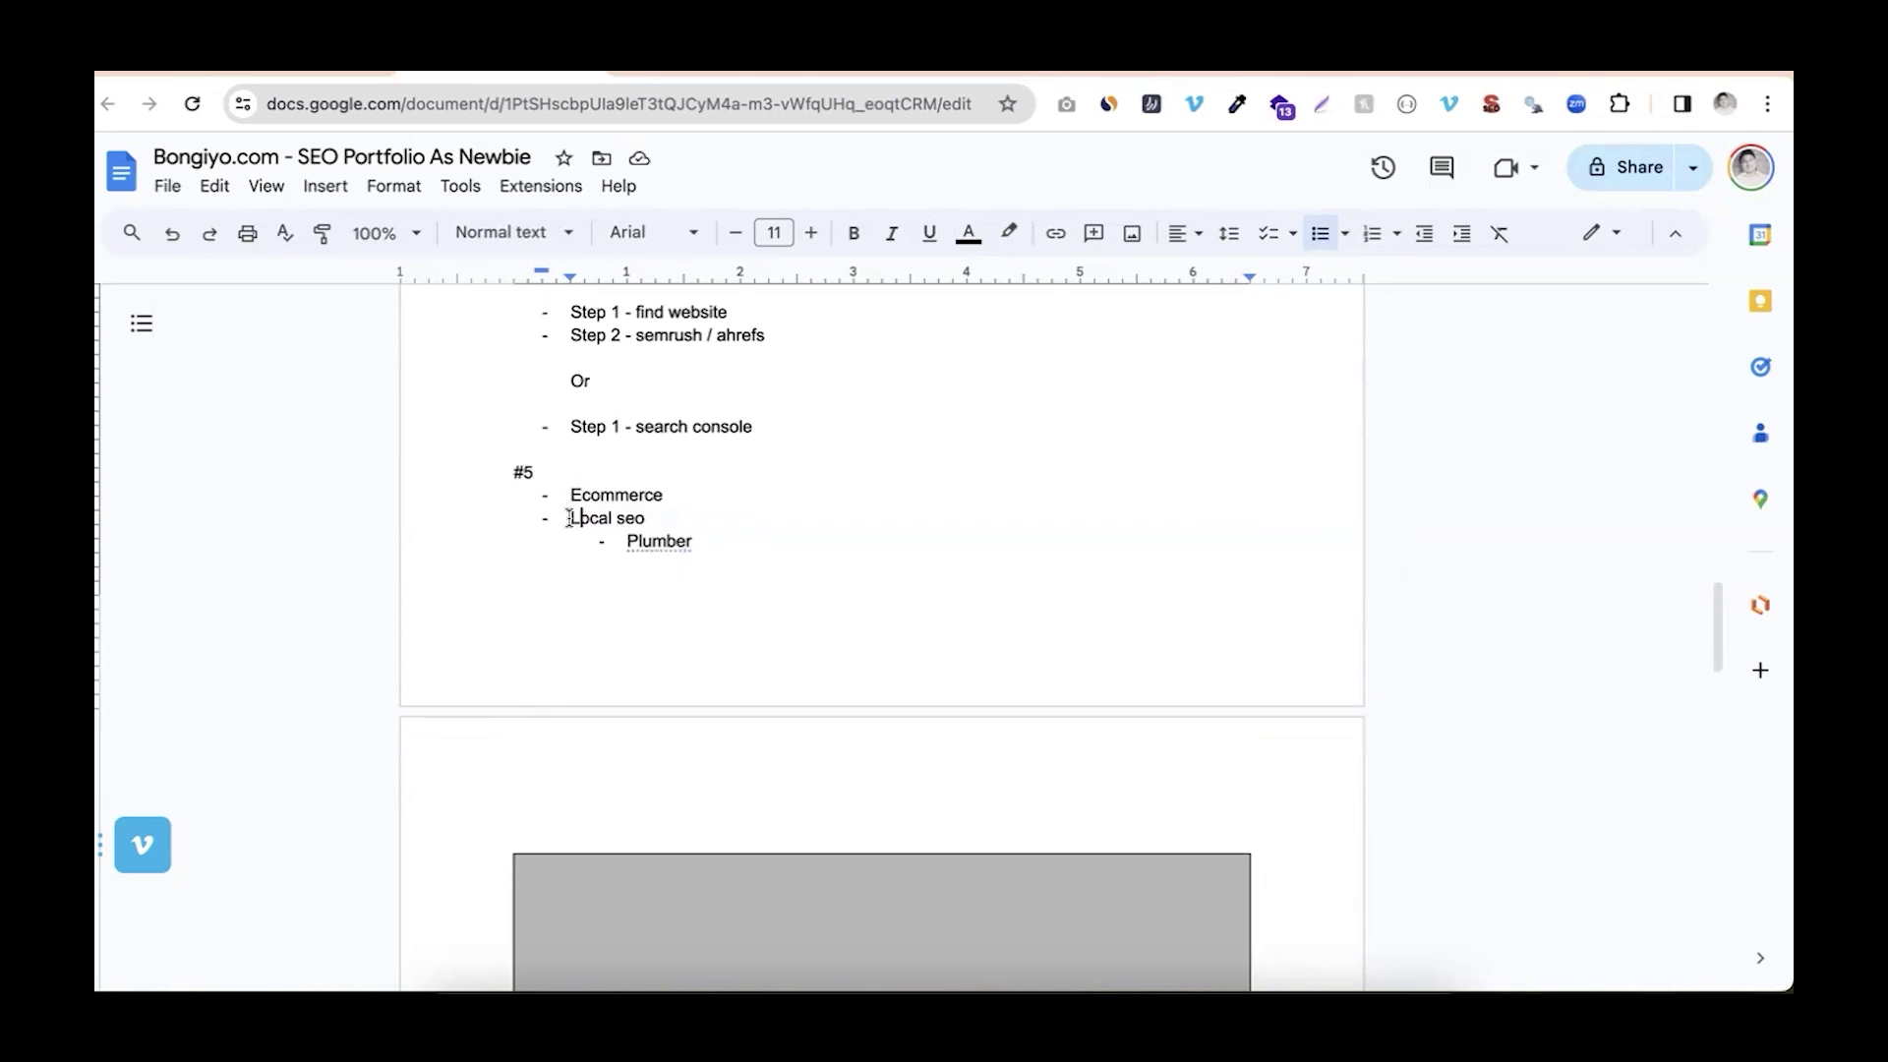
{"action": "scroll", "coordinate": [569, 517], "scroll_direction": "down", "scroll_amount": 8}
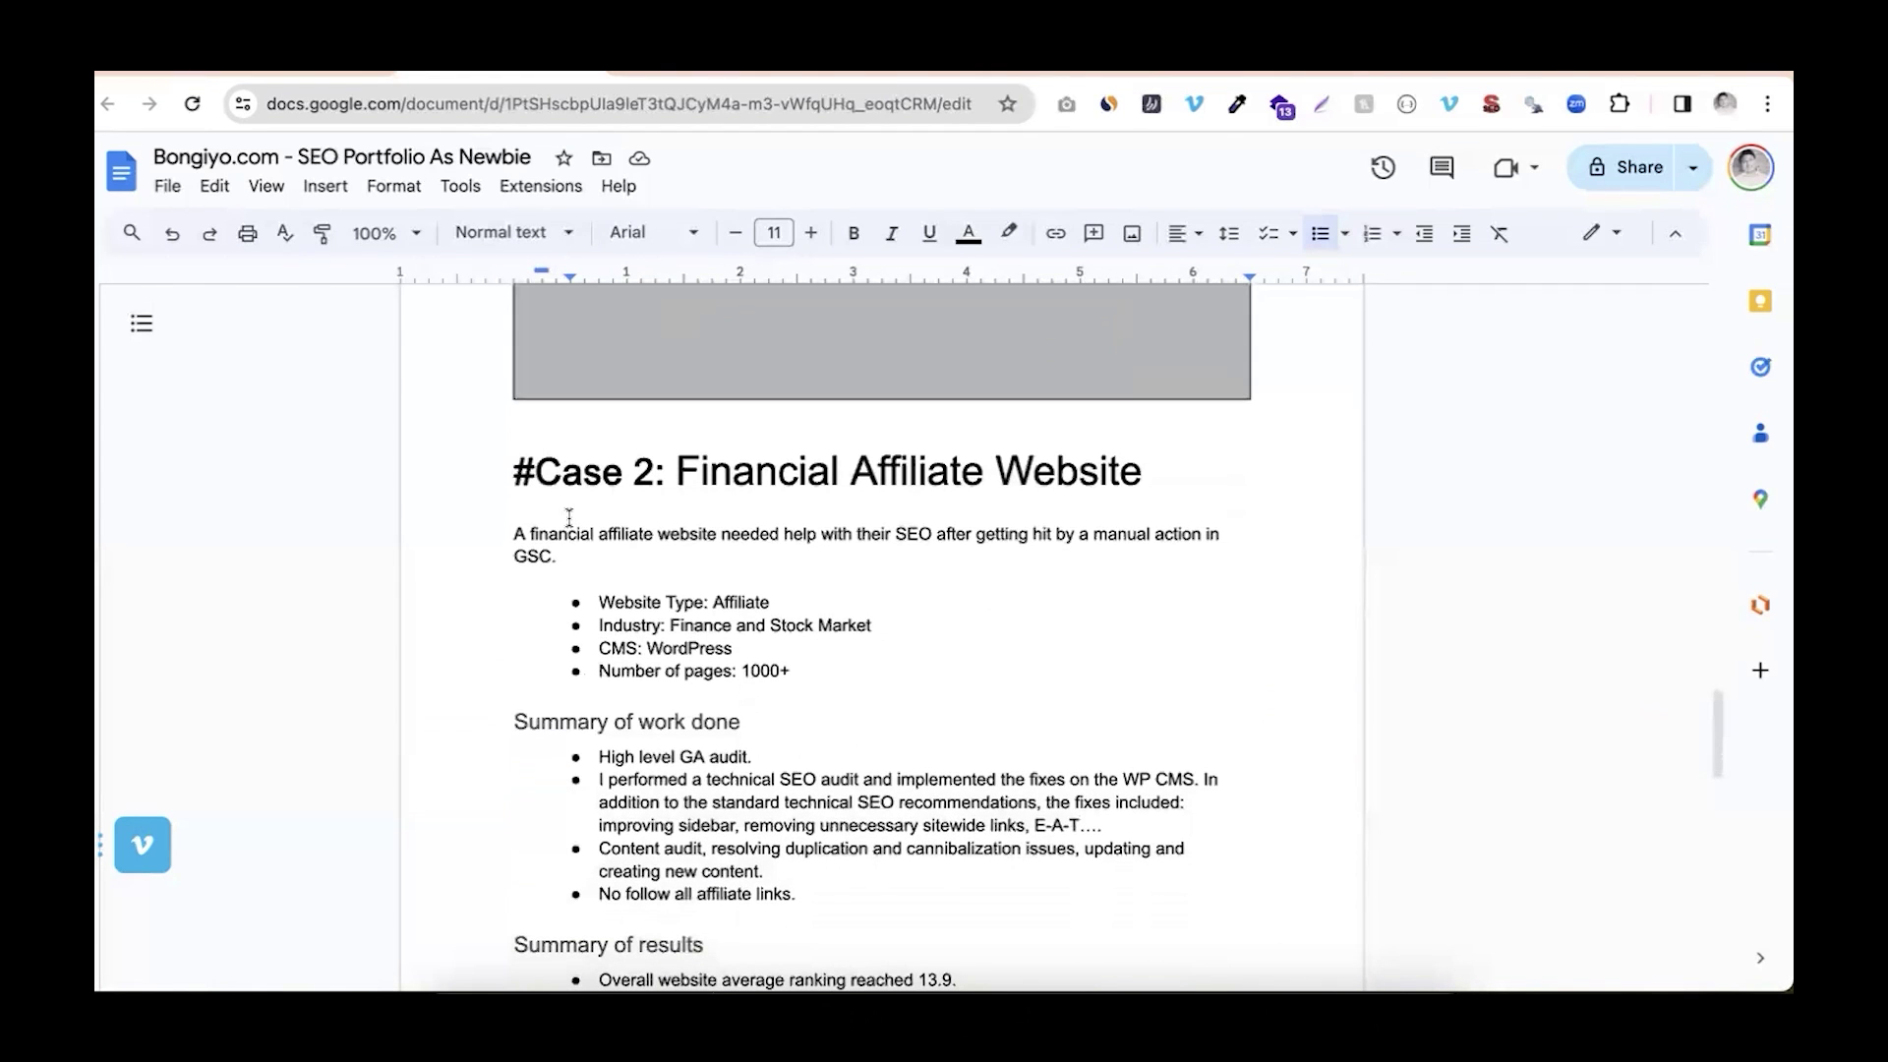
{"action": "left_click", "coordinate": [714, 71]}
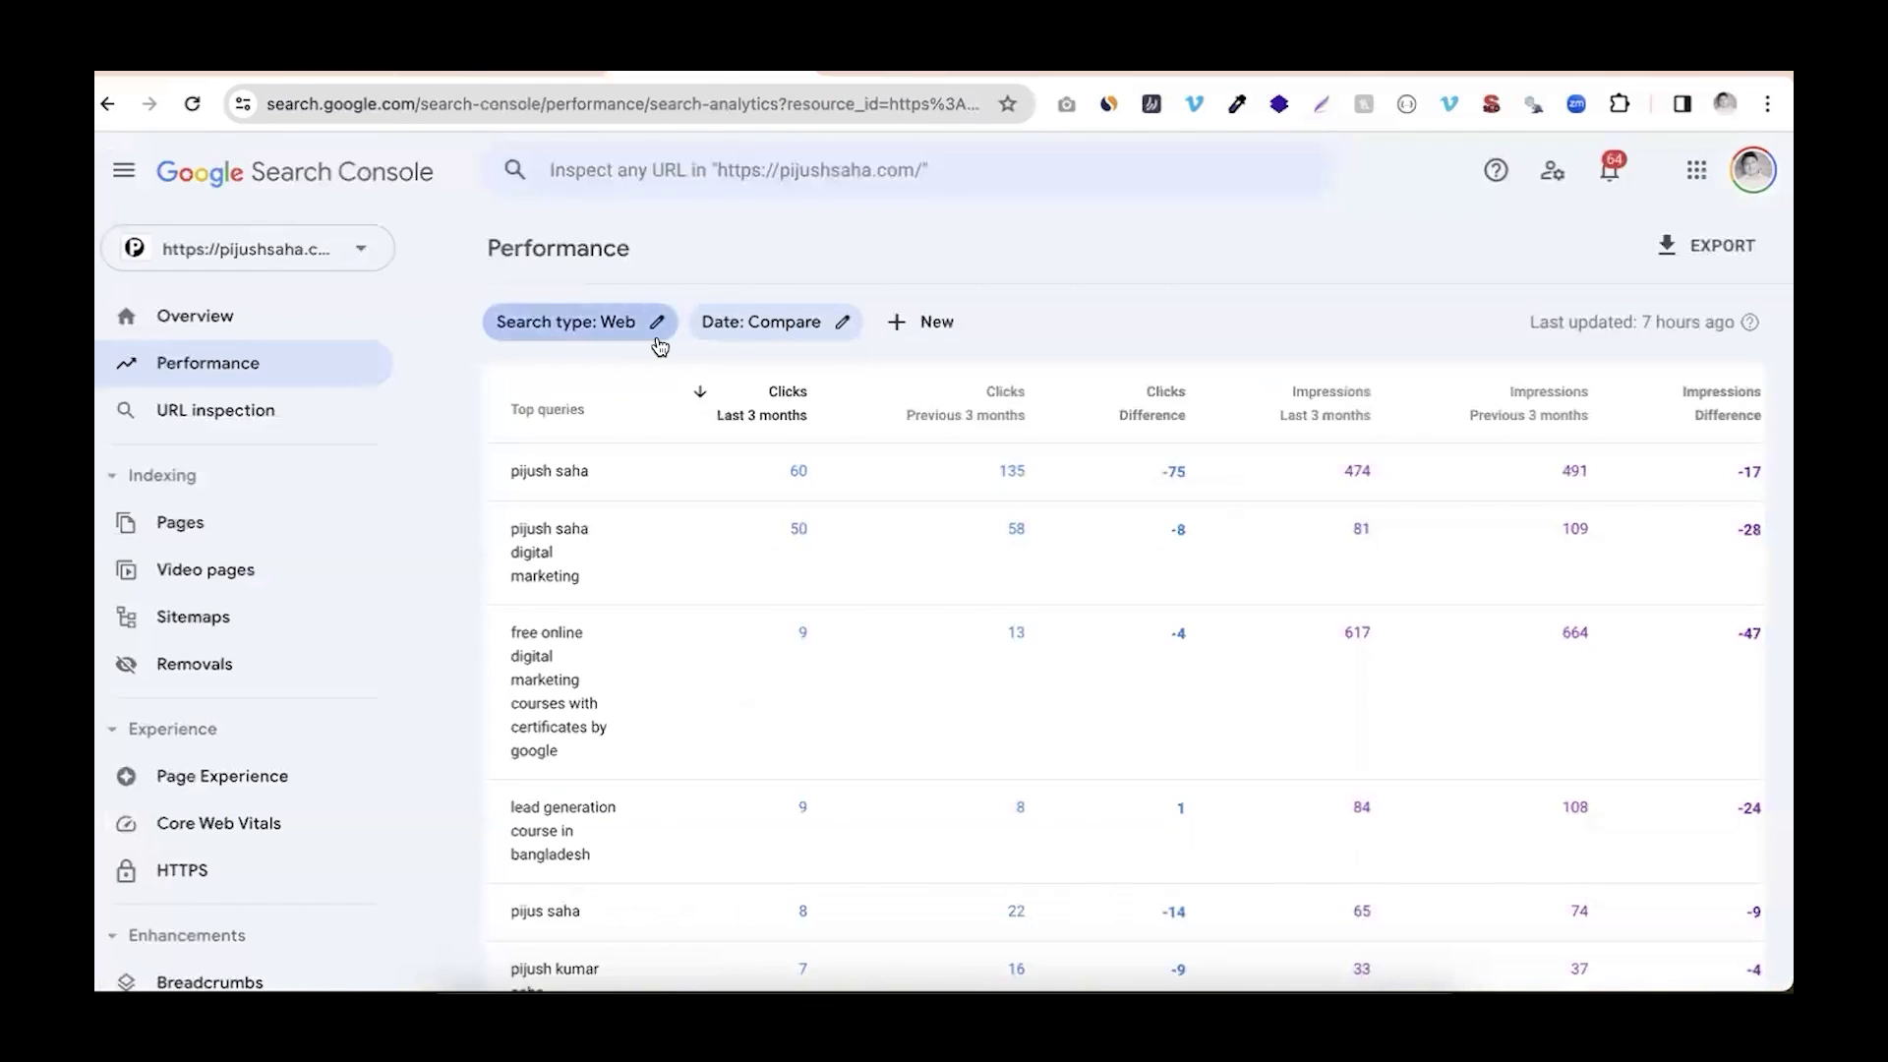
{"action": "scroll", "coordinate": [688, 368], "scroll_direction": "up", "scroll_amount": 5}
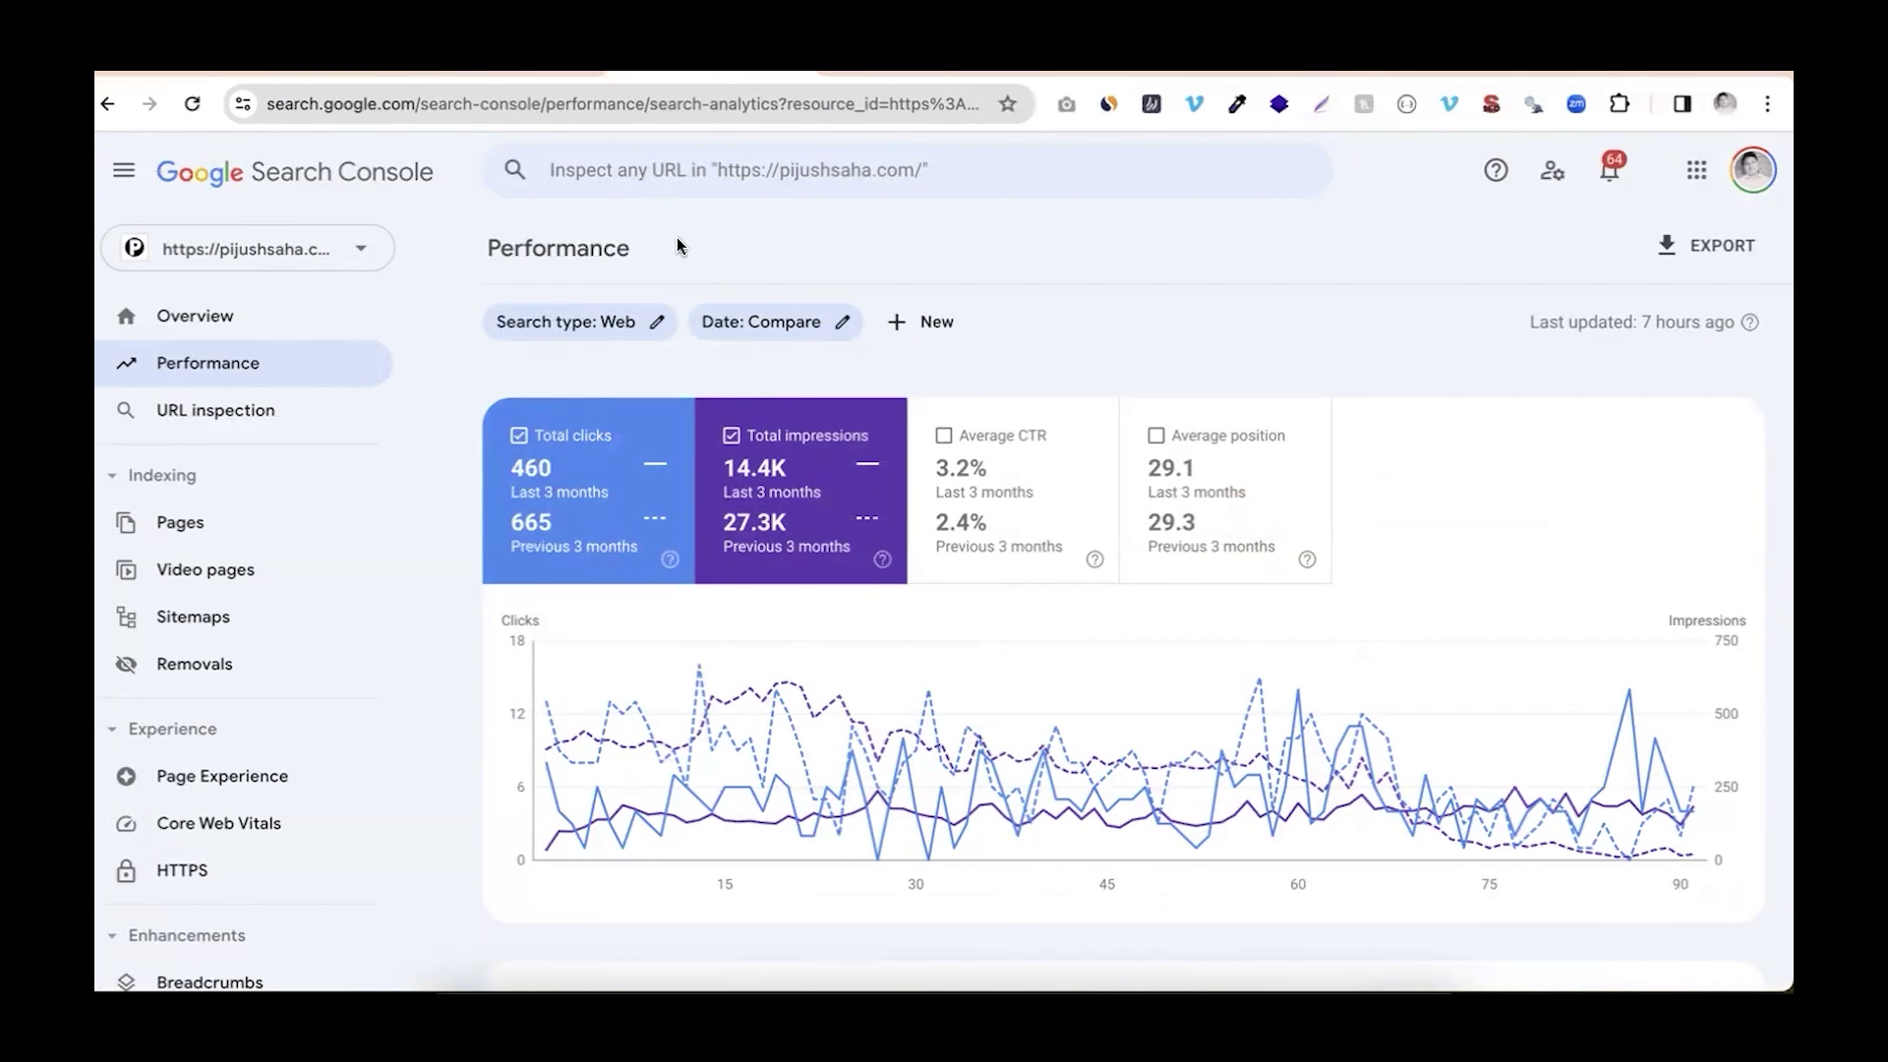
{"action": "key", "text": "ctrl+Tab"}
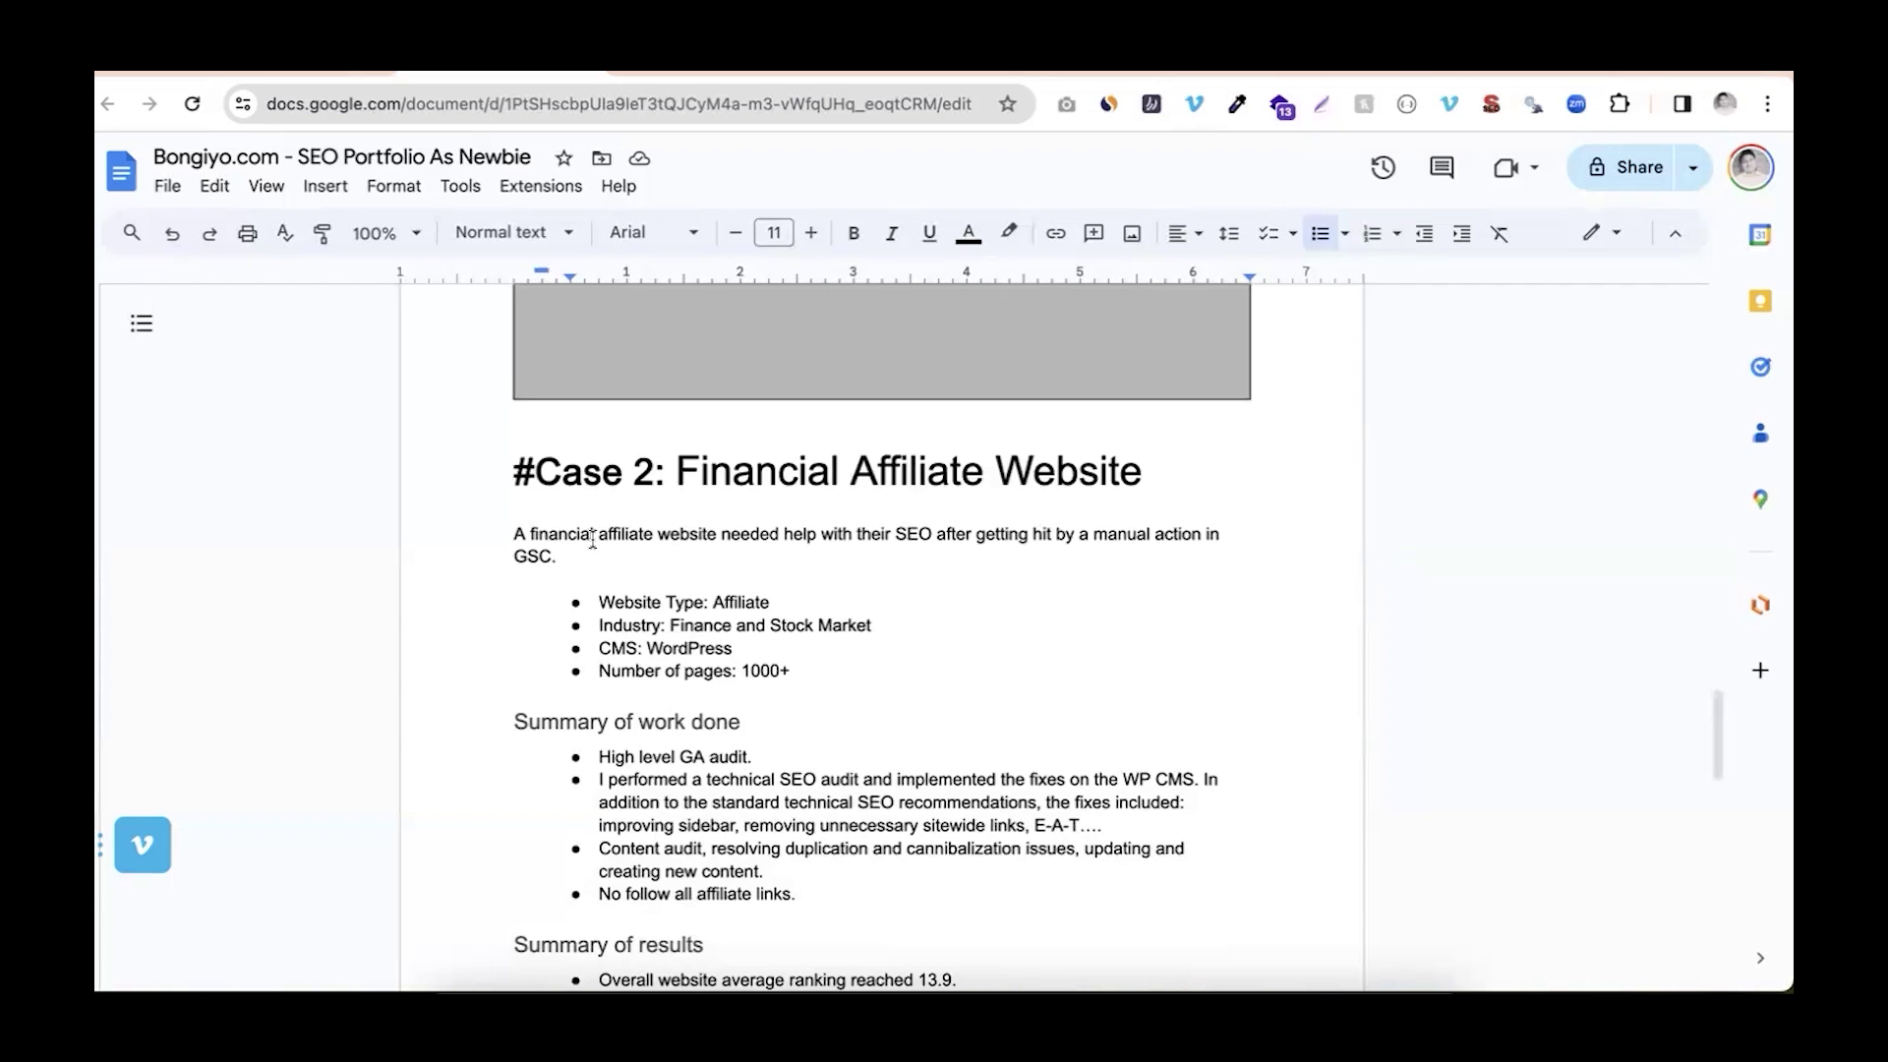
Review Case 2's website details, work and results summaries, and the #5 list above the grey screenshot placeholder
{"action": "scroll", "coordinate": [593, 539], "scroll_direction": "down", "scroll_amount": 3}
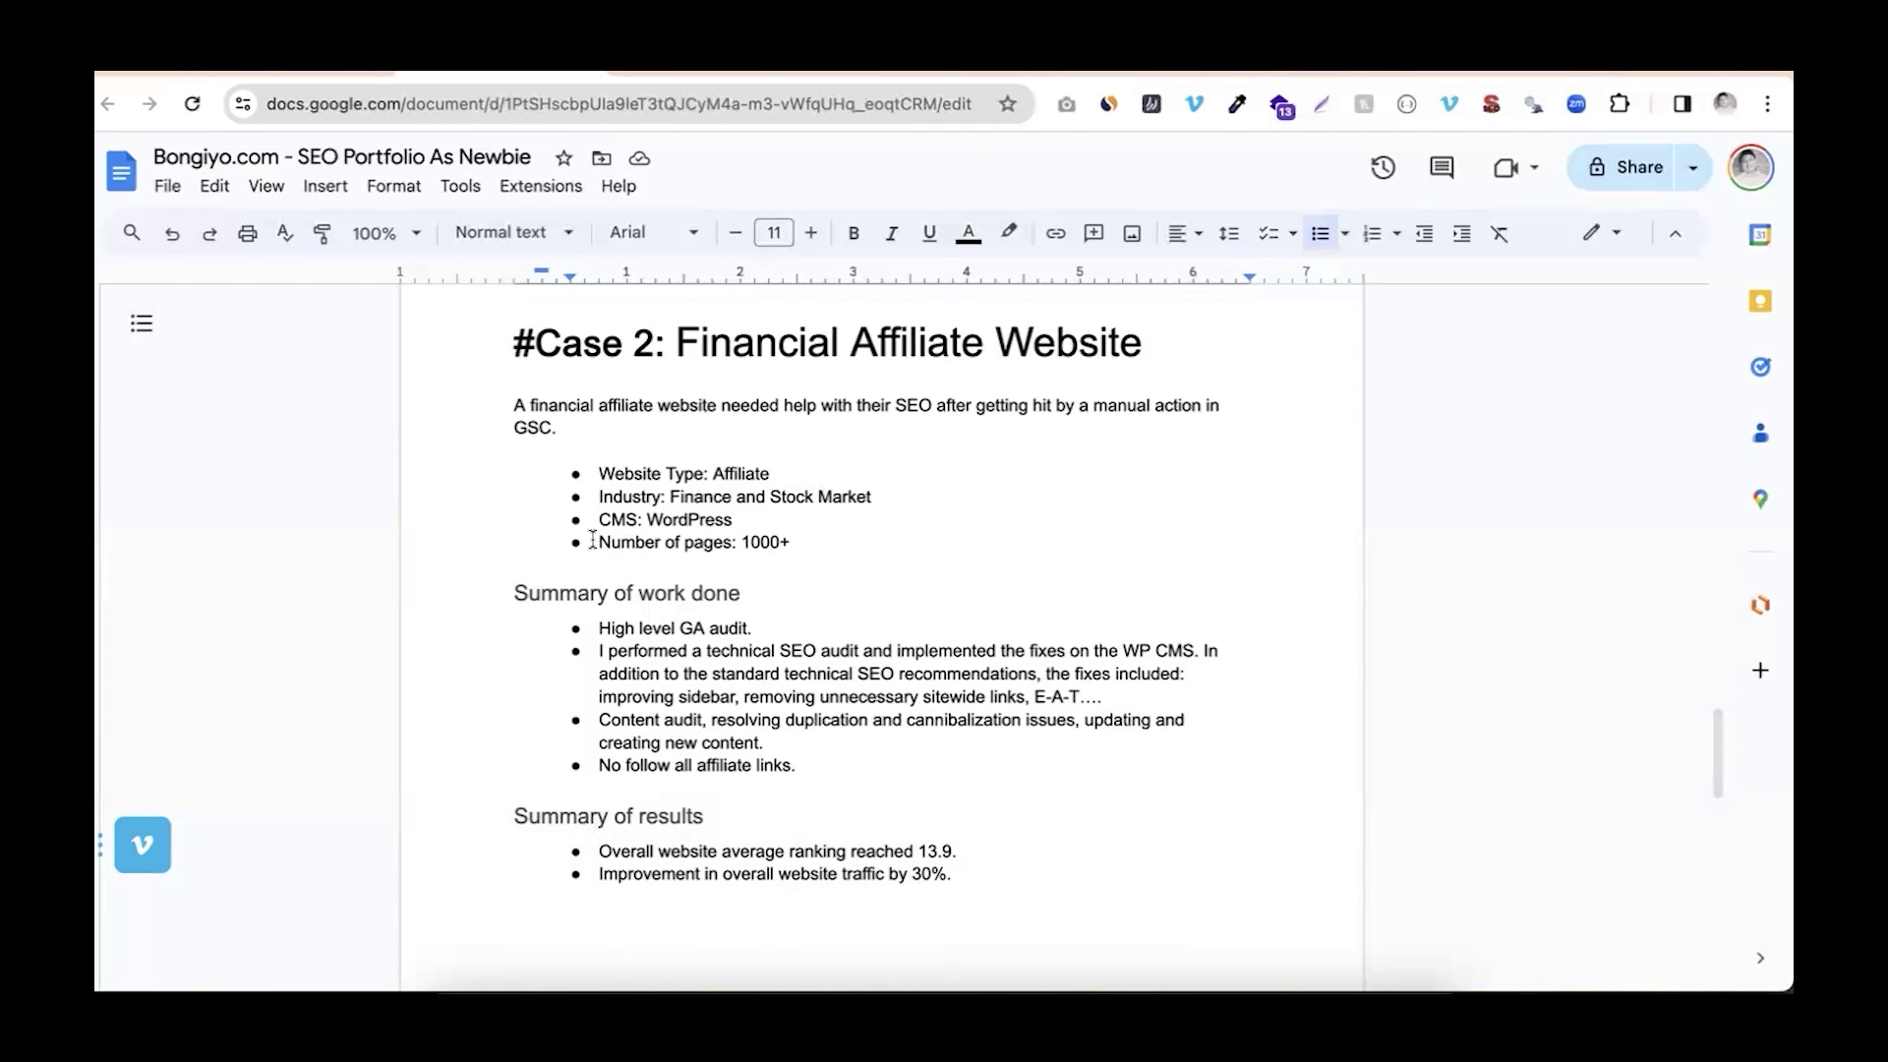
{"action": "scroll", "coordinate": [593, 540], "scroll_direction": "up", "scroll_amount": 5}
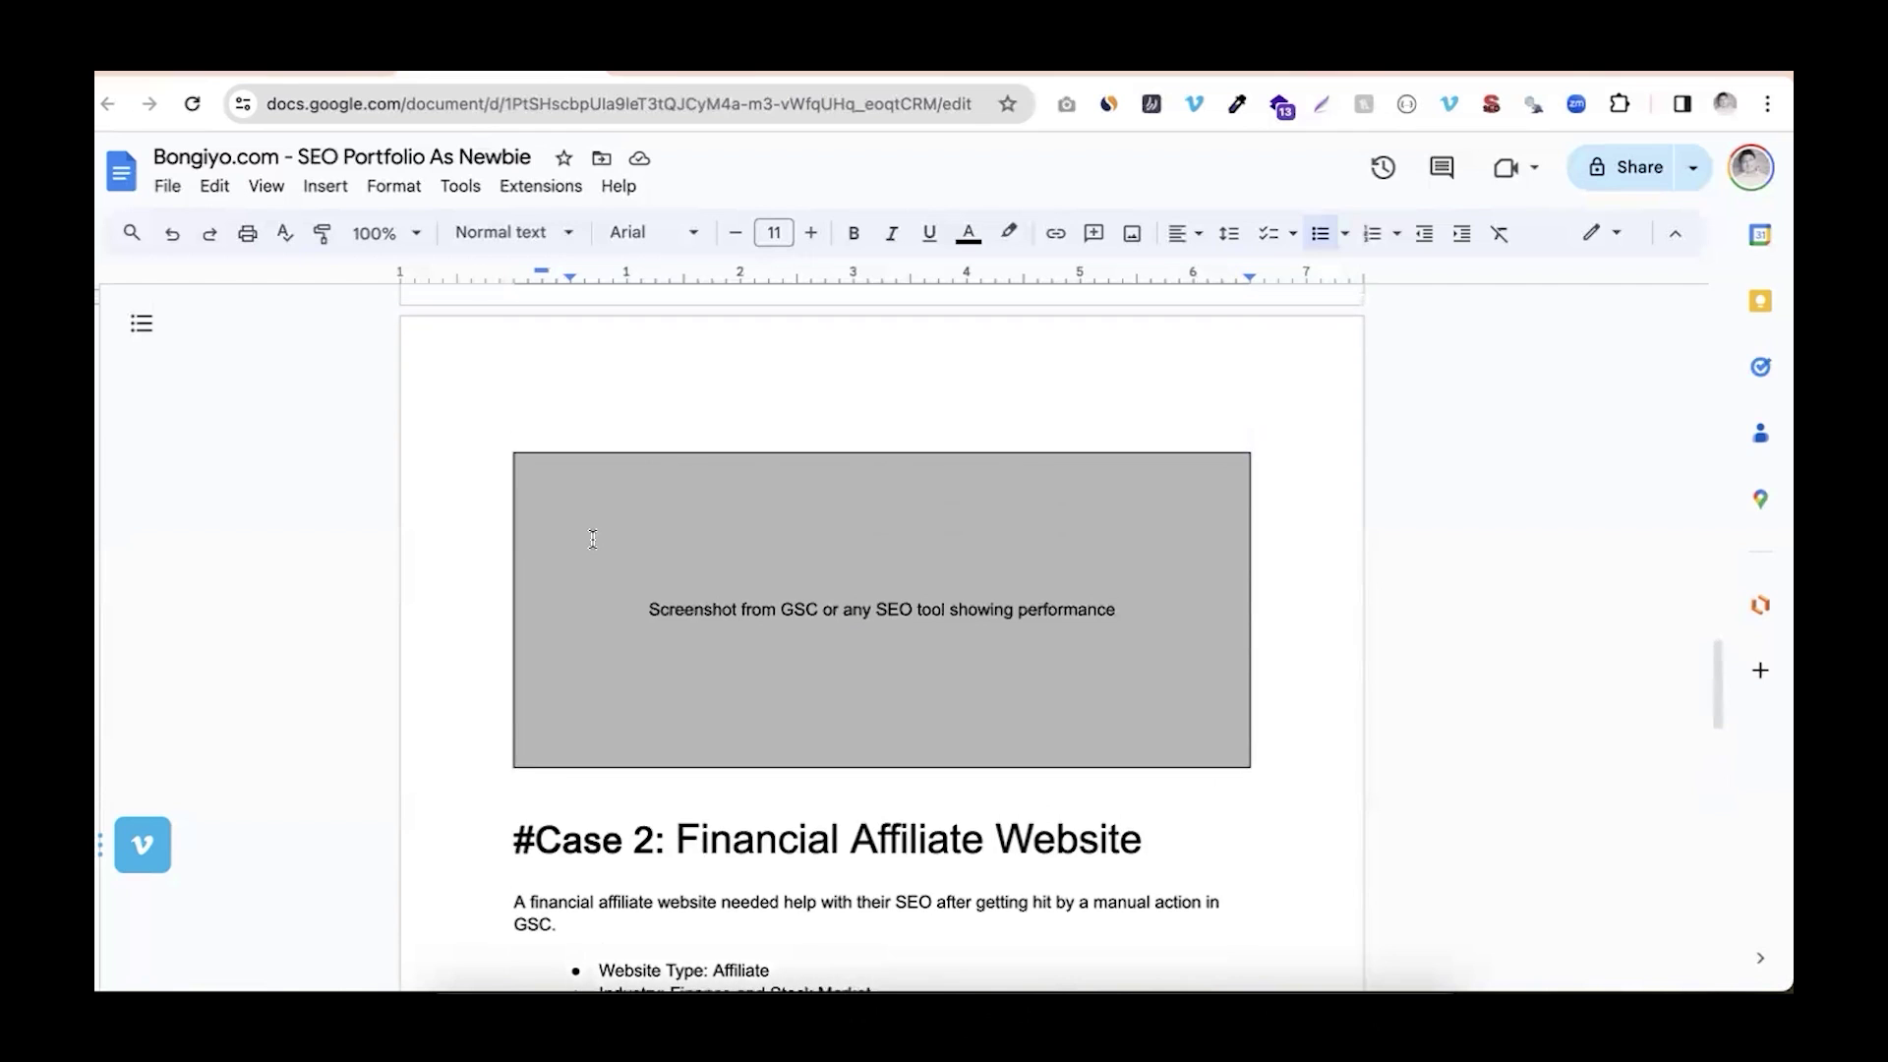
{"action": "scroll", "coordinate": [593, 538], "scroll_direction": "up", "scroll_amount": 4}
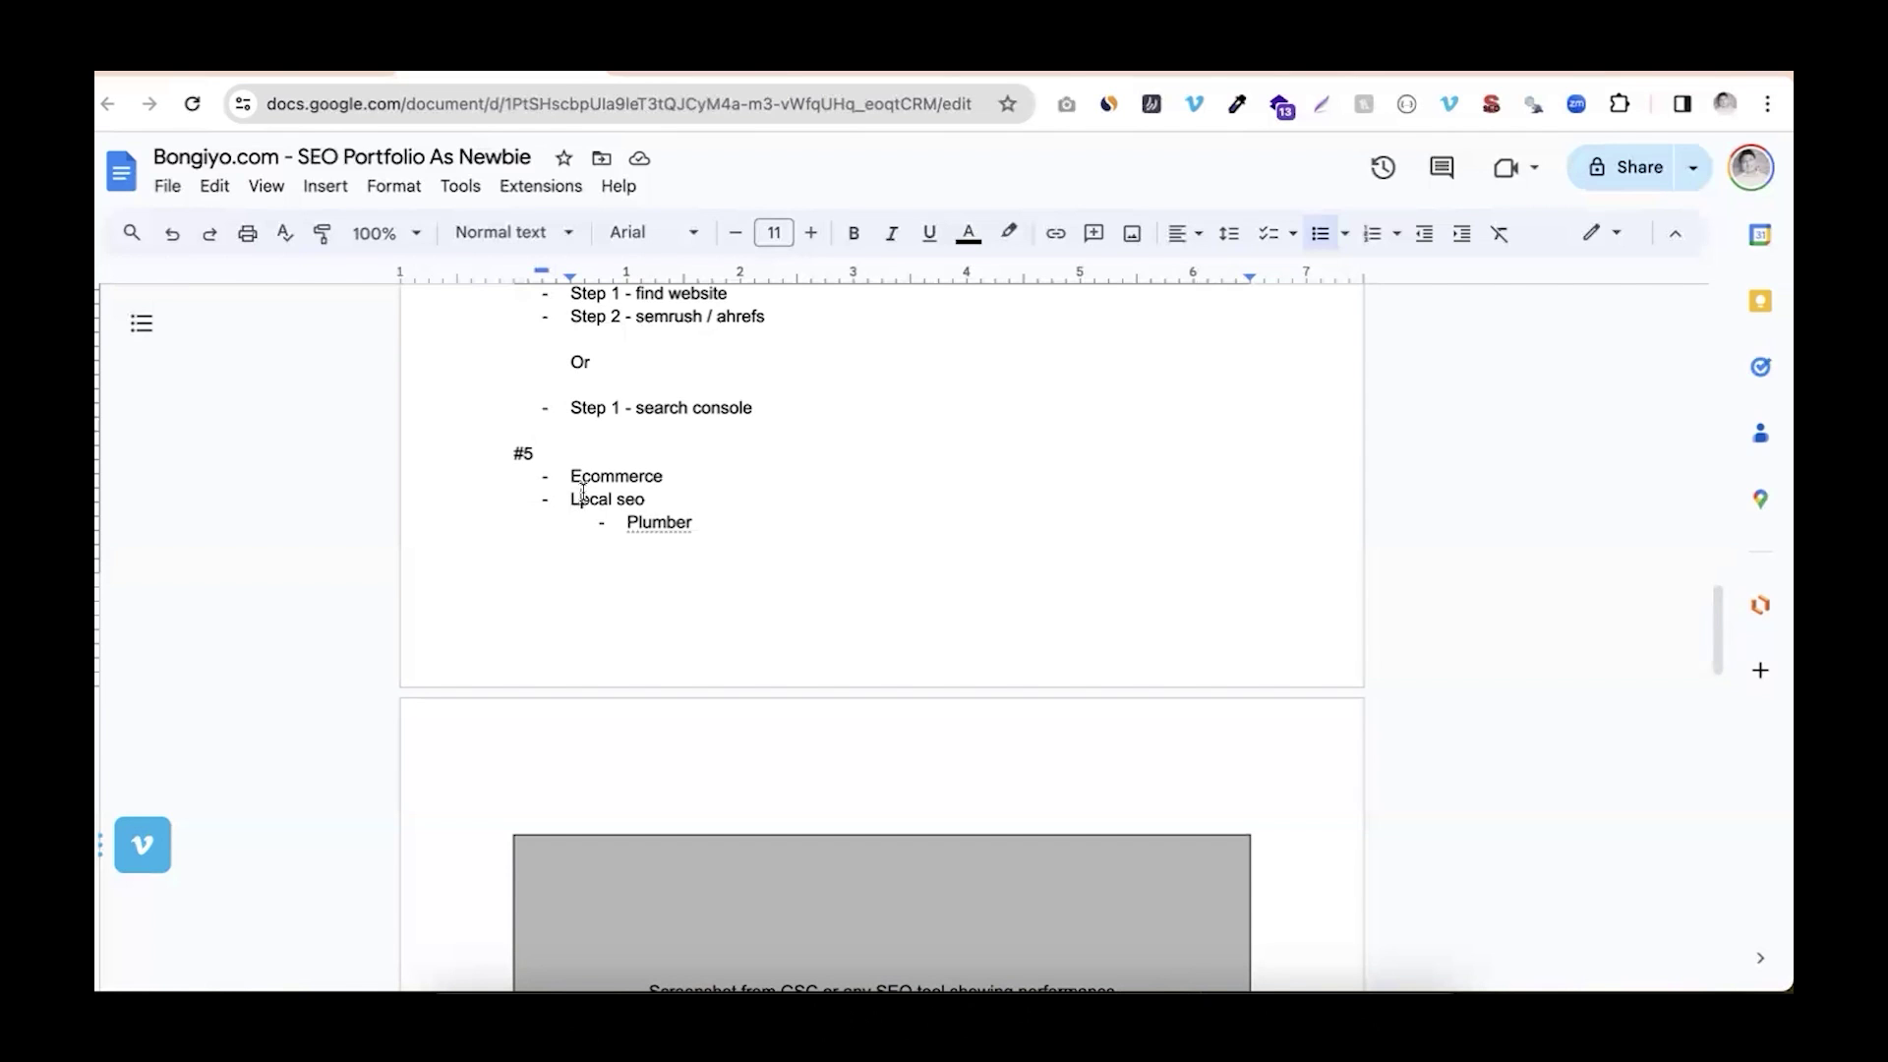
{"action": "scroll", "coordinate": [583, 492], "scroll_direction": "down", "scroll_amount": 10}
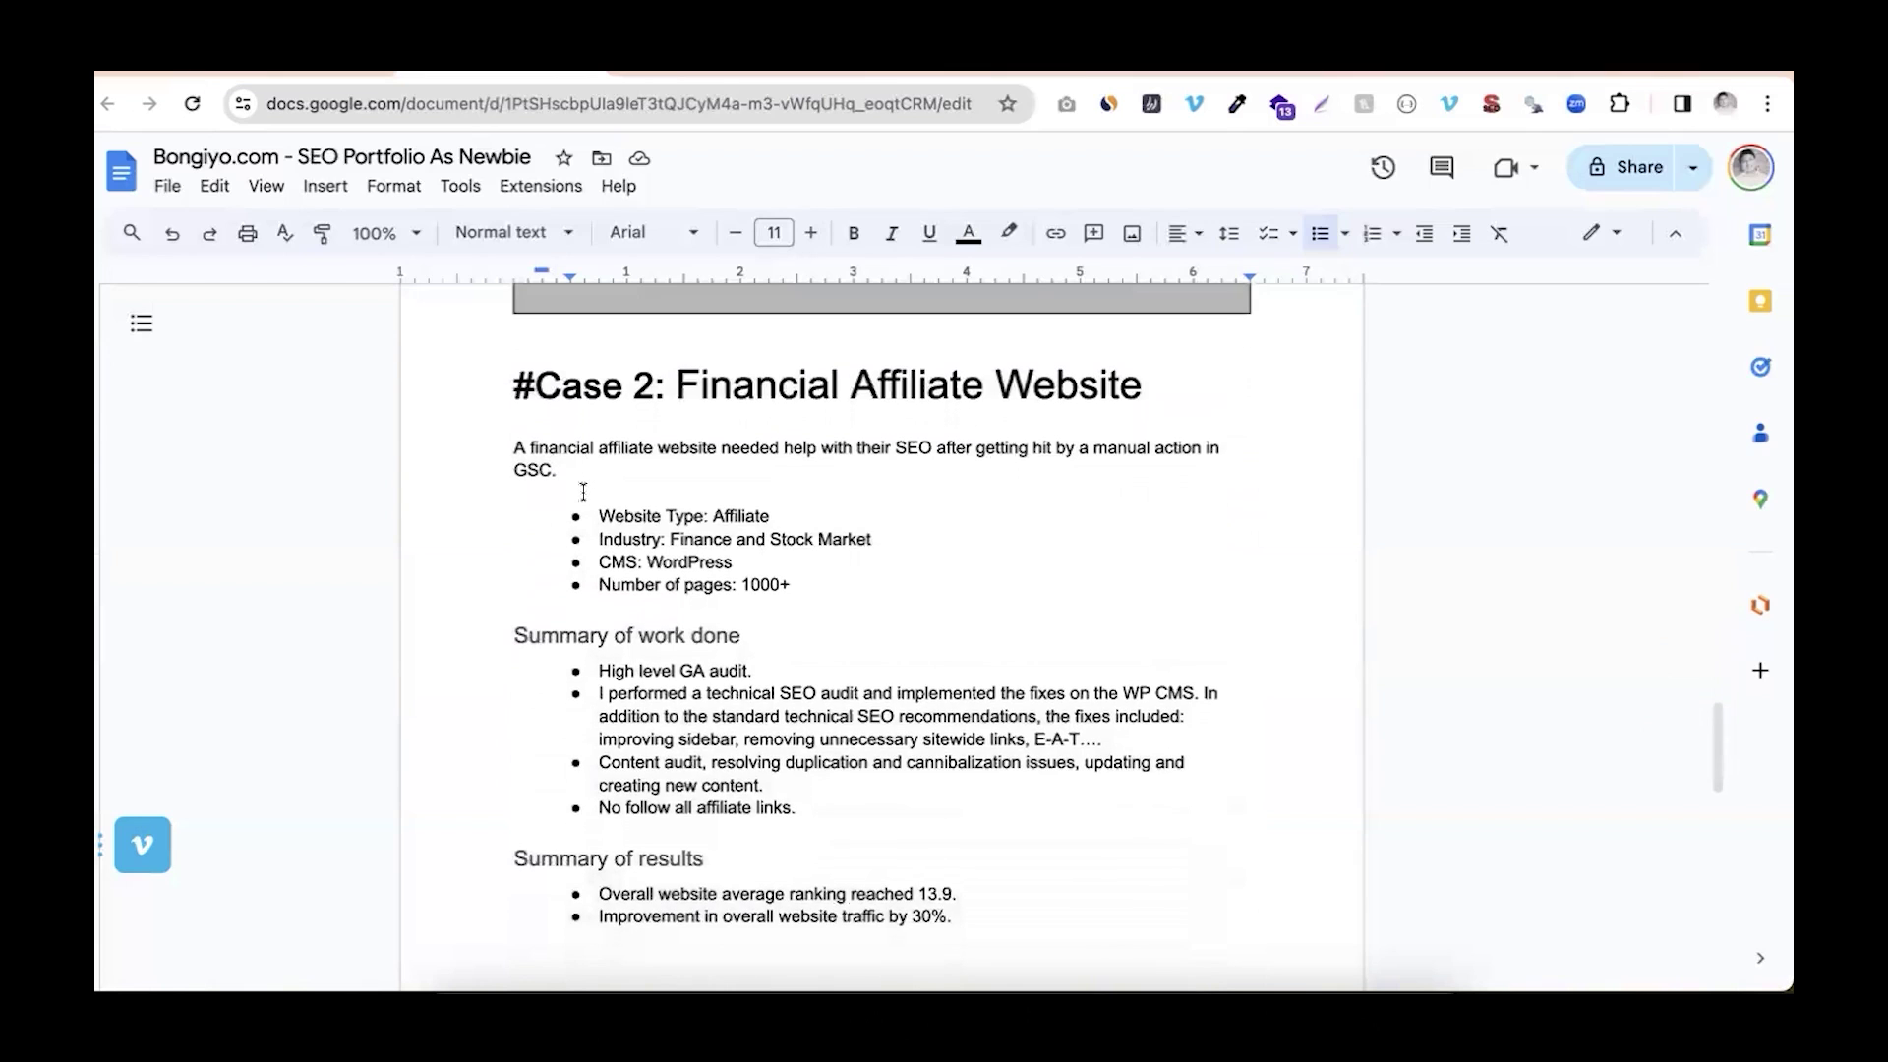
{"action": "left_click_drag", "start_coordinate": [599, 516], "coordinate": [791, 583]}
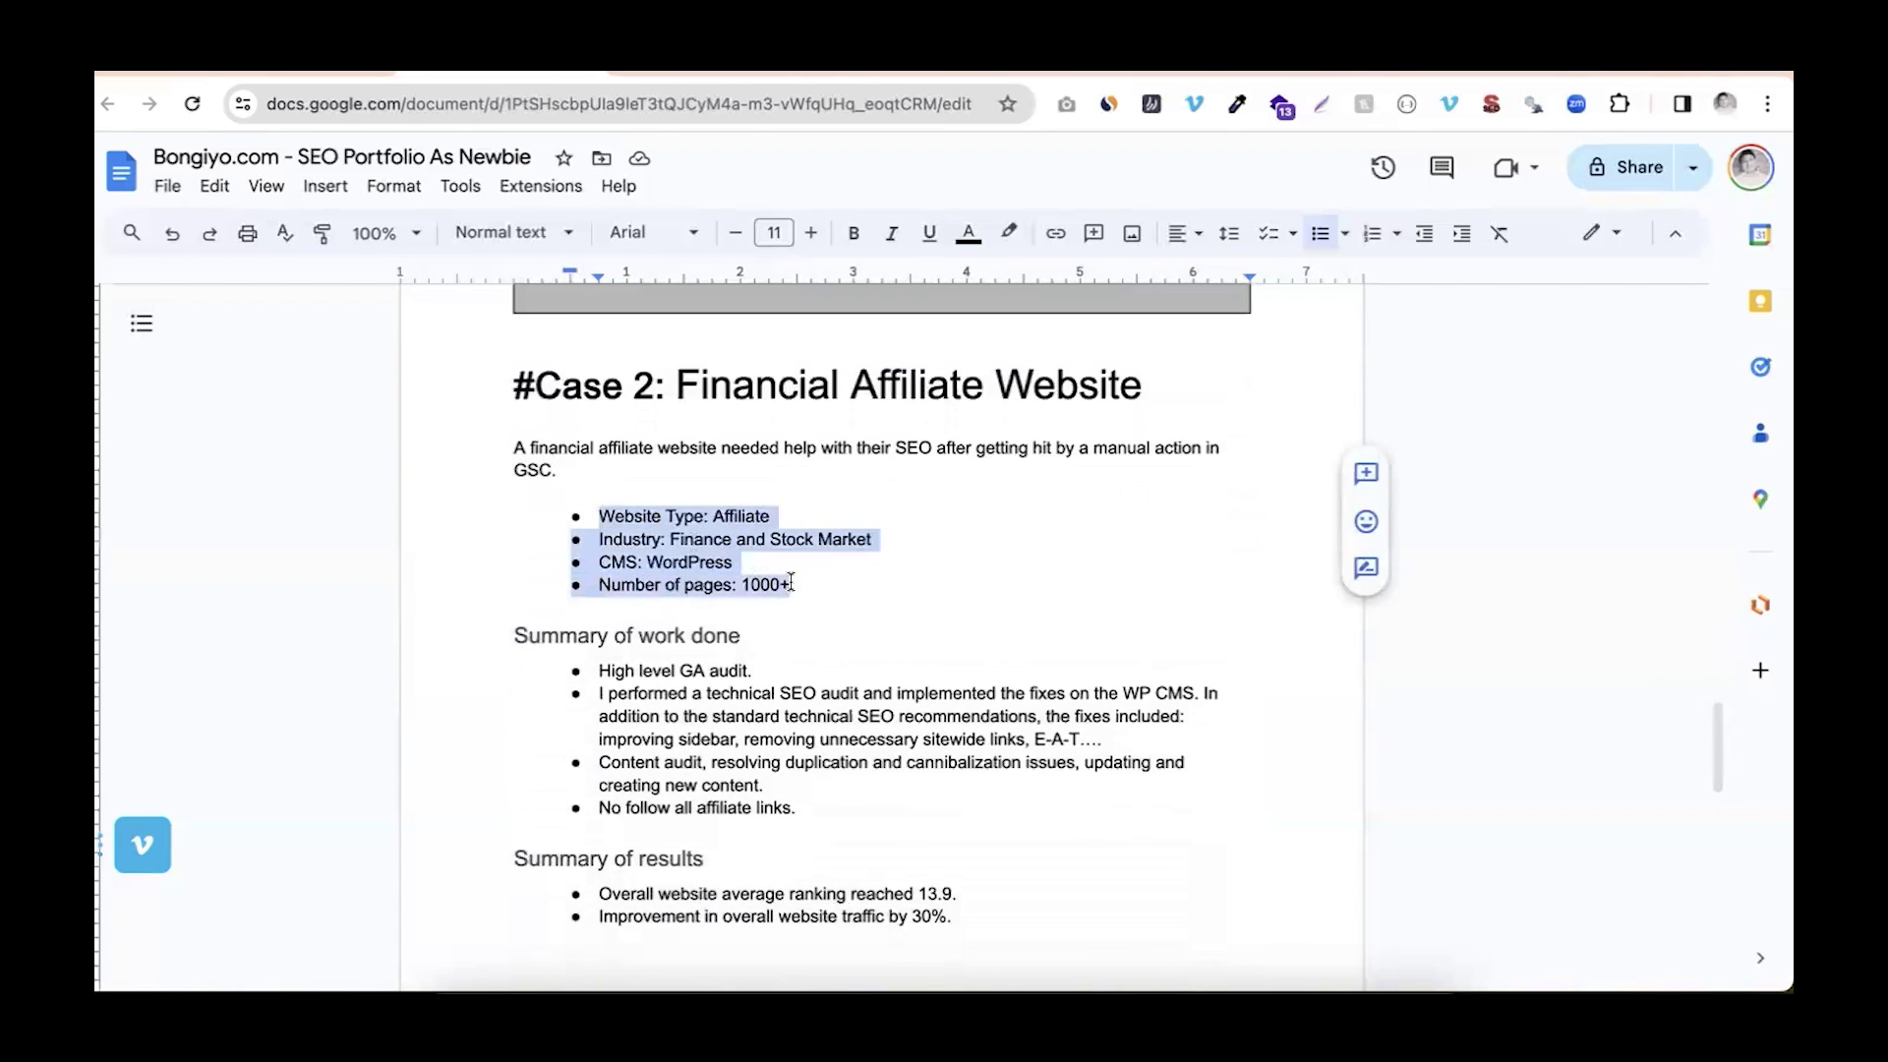
Add separate "Before" and "After" lines between Case 2's number of pages bullet and its Summary of work done heading
{"action": "left_click", "coordinate": [791, 585]}
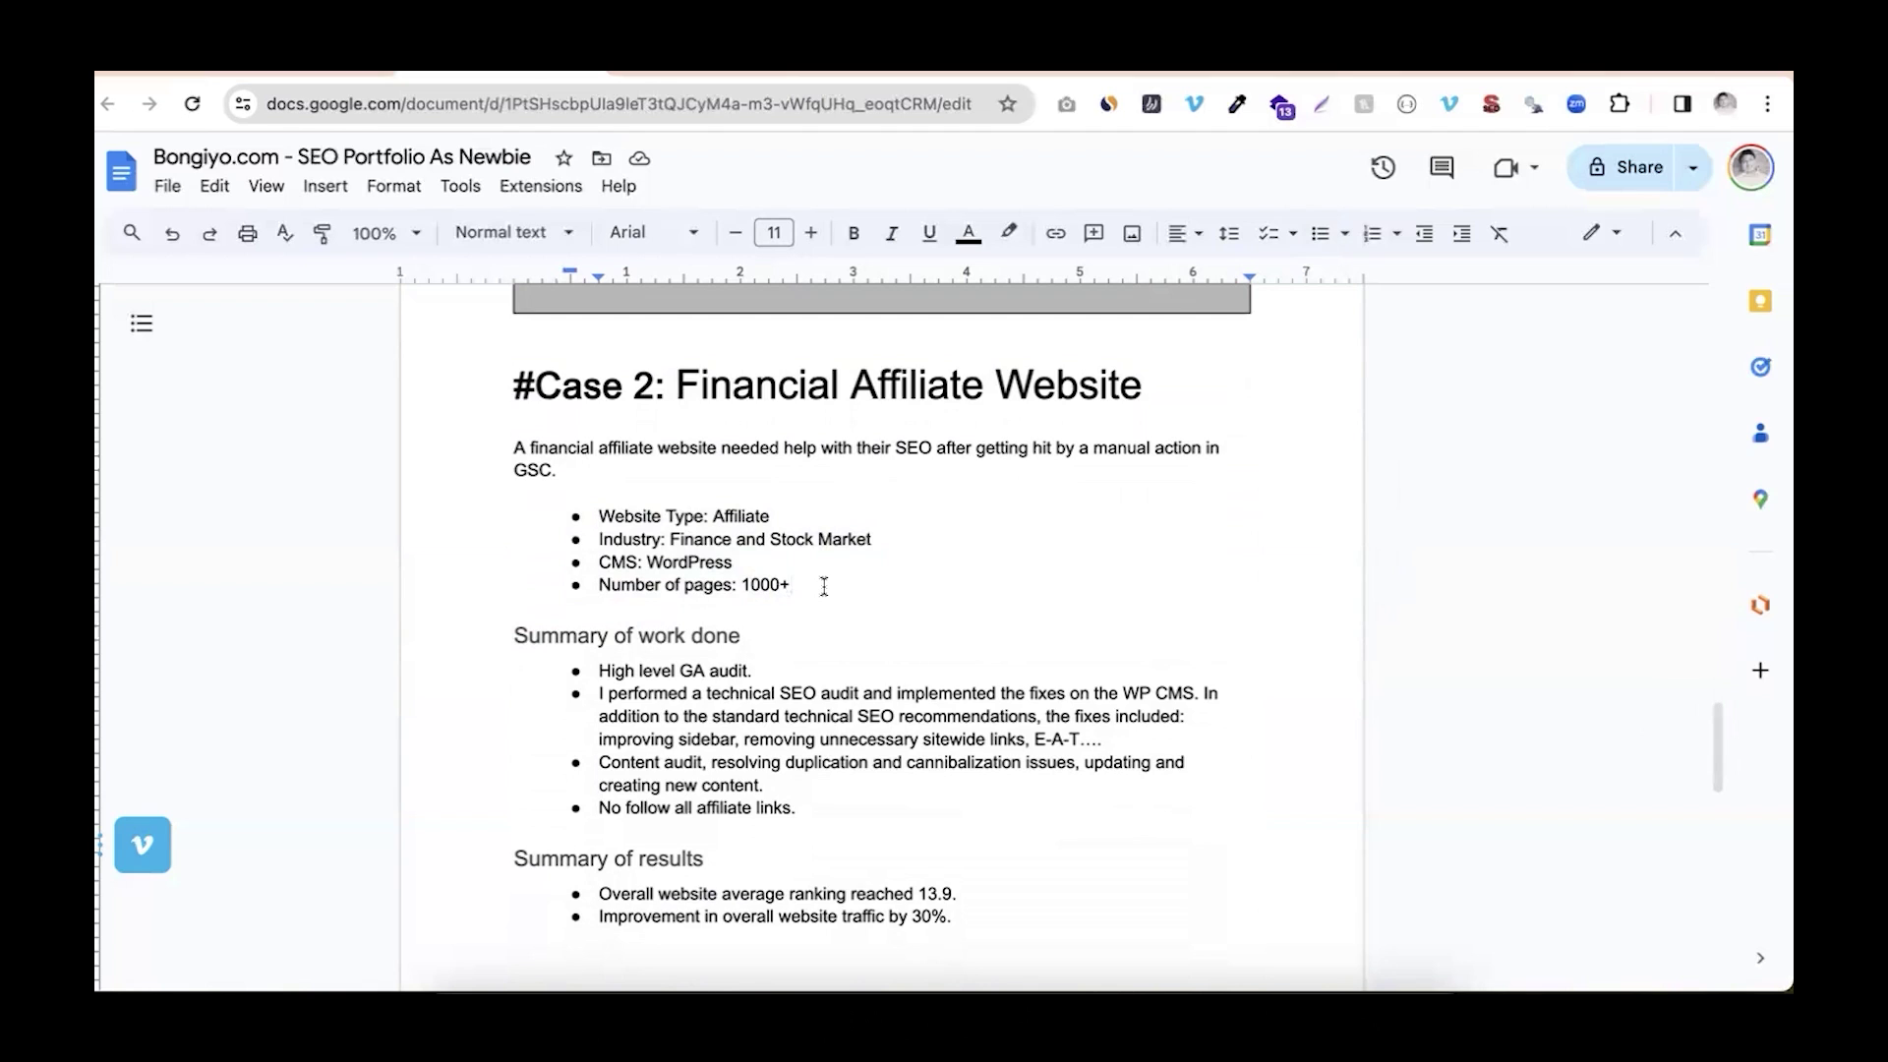
{"action": "key", "text": "Return"}
{"action": "key", "text": "Return"}
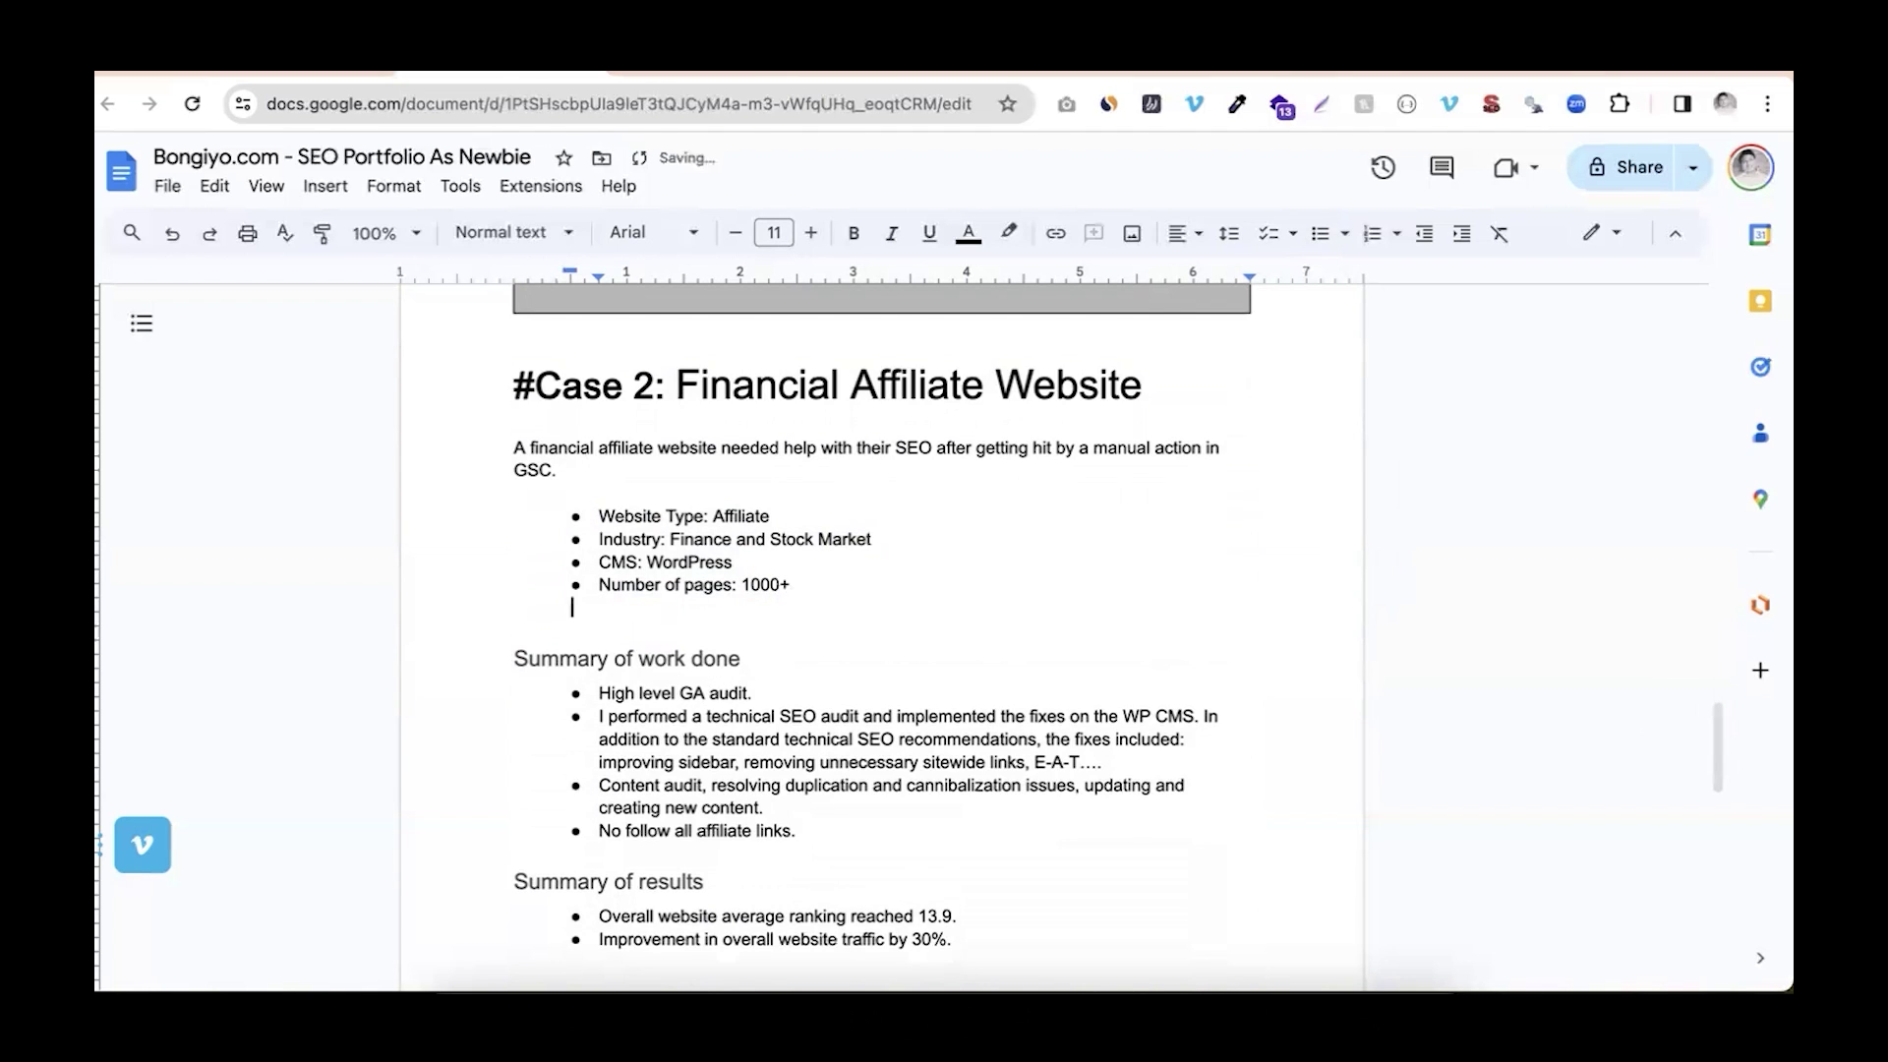
{"action": "key", "text": "Return"}
{"action": "type", "text": "Before"}
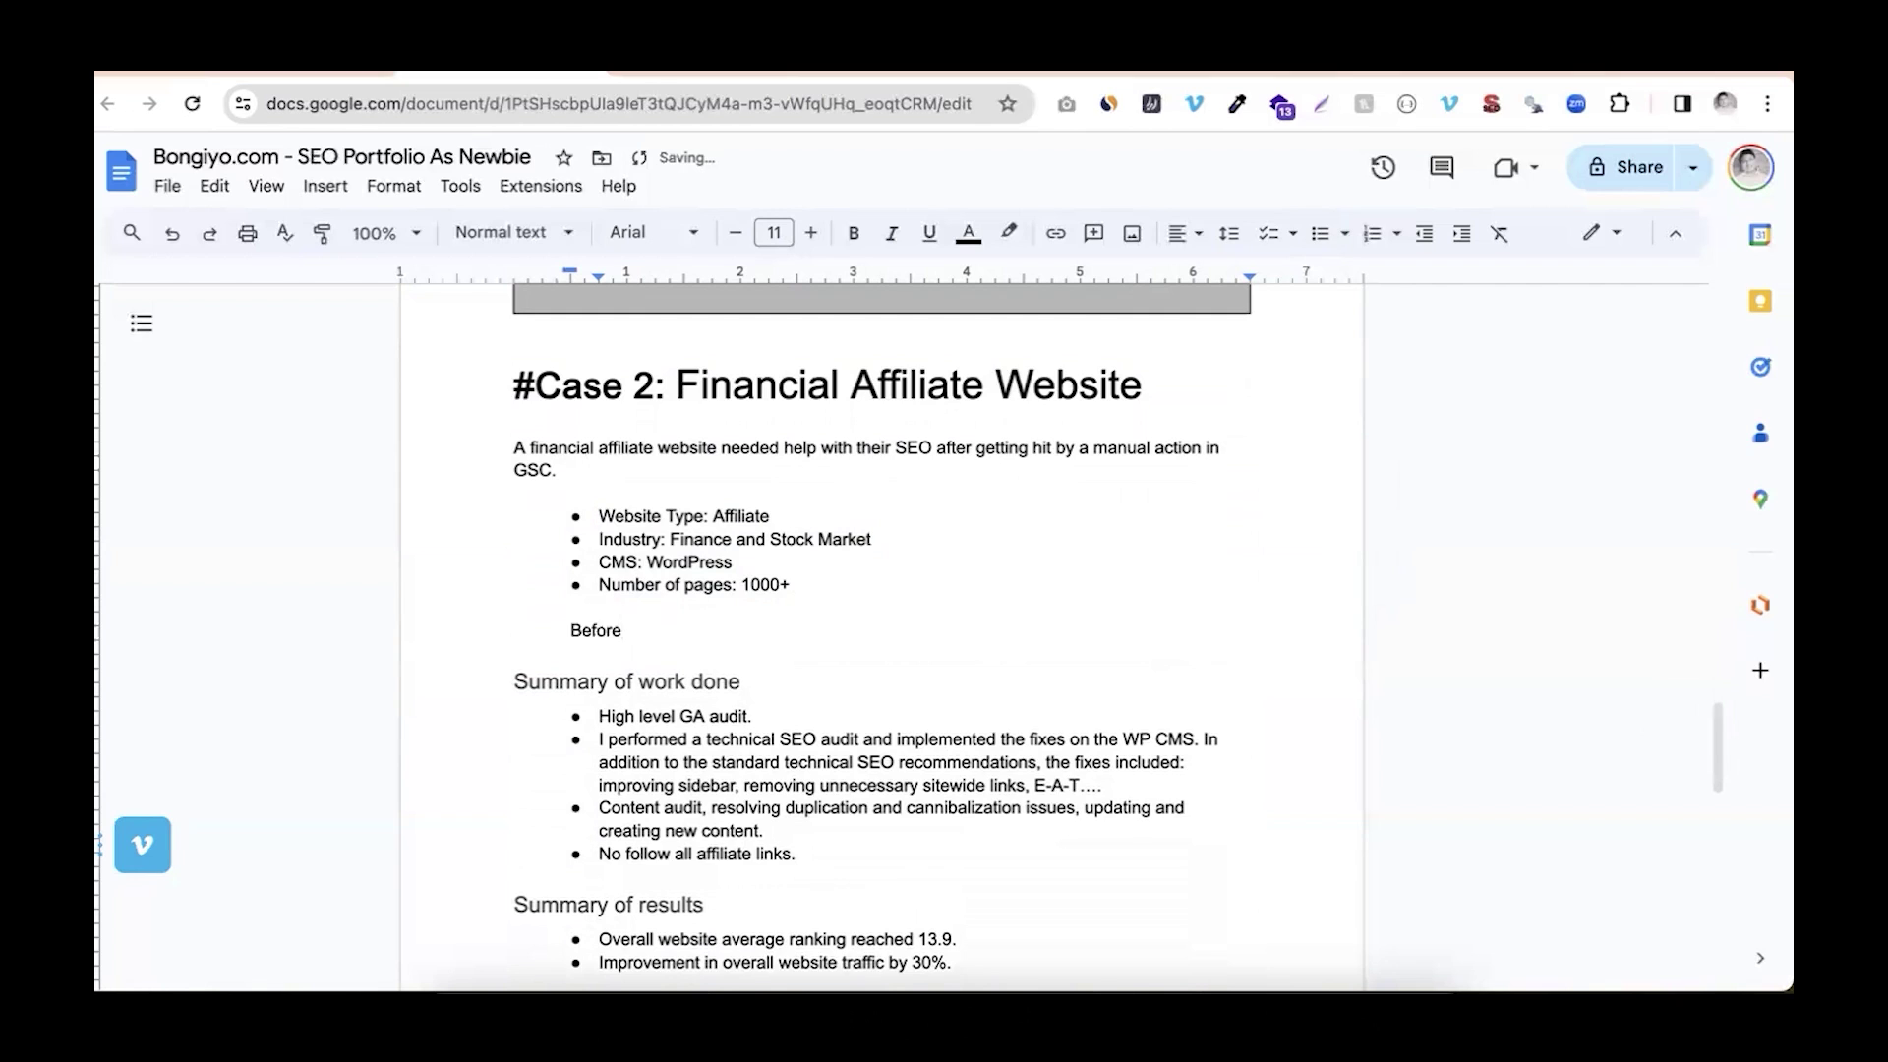
{"action": "key", "text": "Return"}
{"action": "key", "text": "Return"}
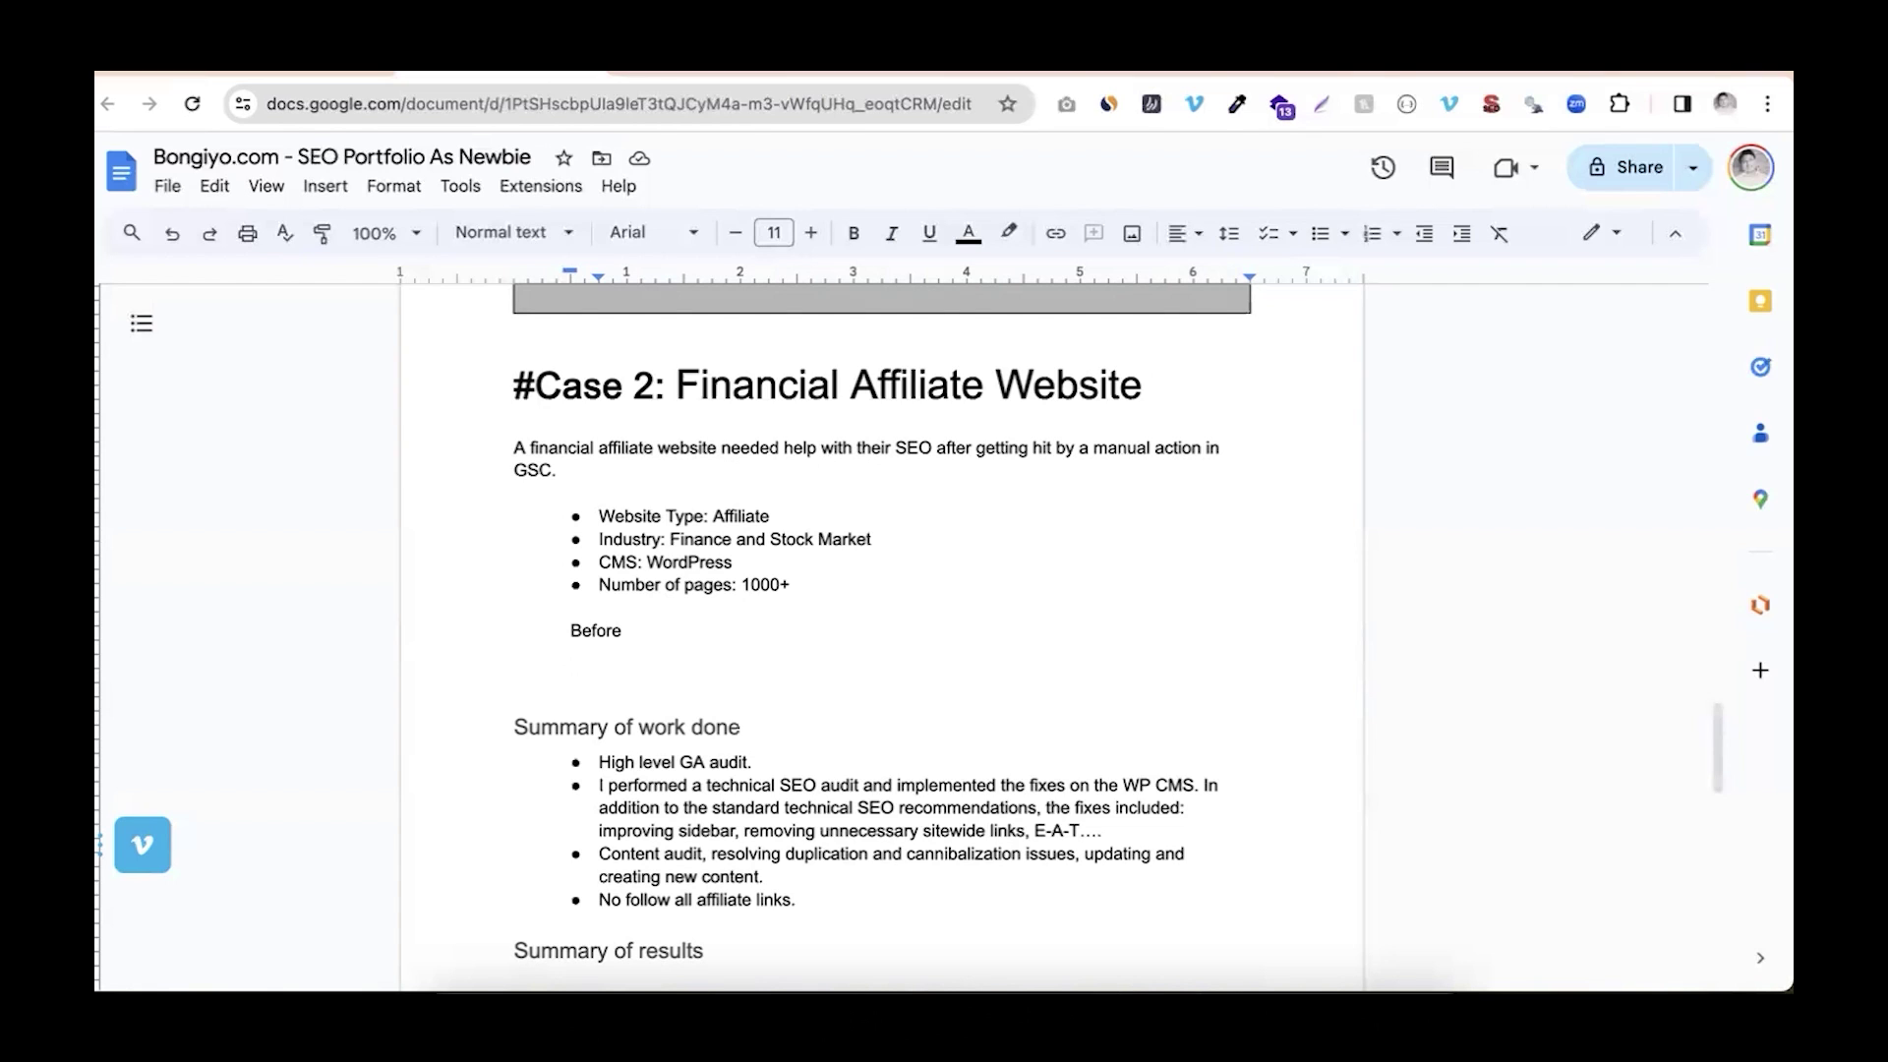
{"action": "type", "text": "After"}
{"action": "scroll", "coordinate": [816, 629], "scroll_direction": "down", "scroll_amount": 6}
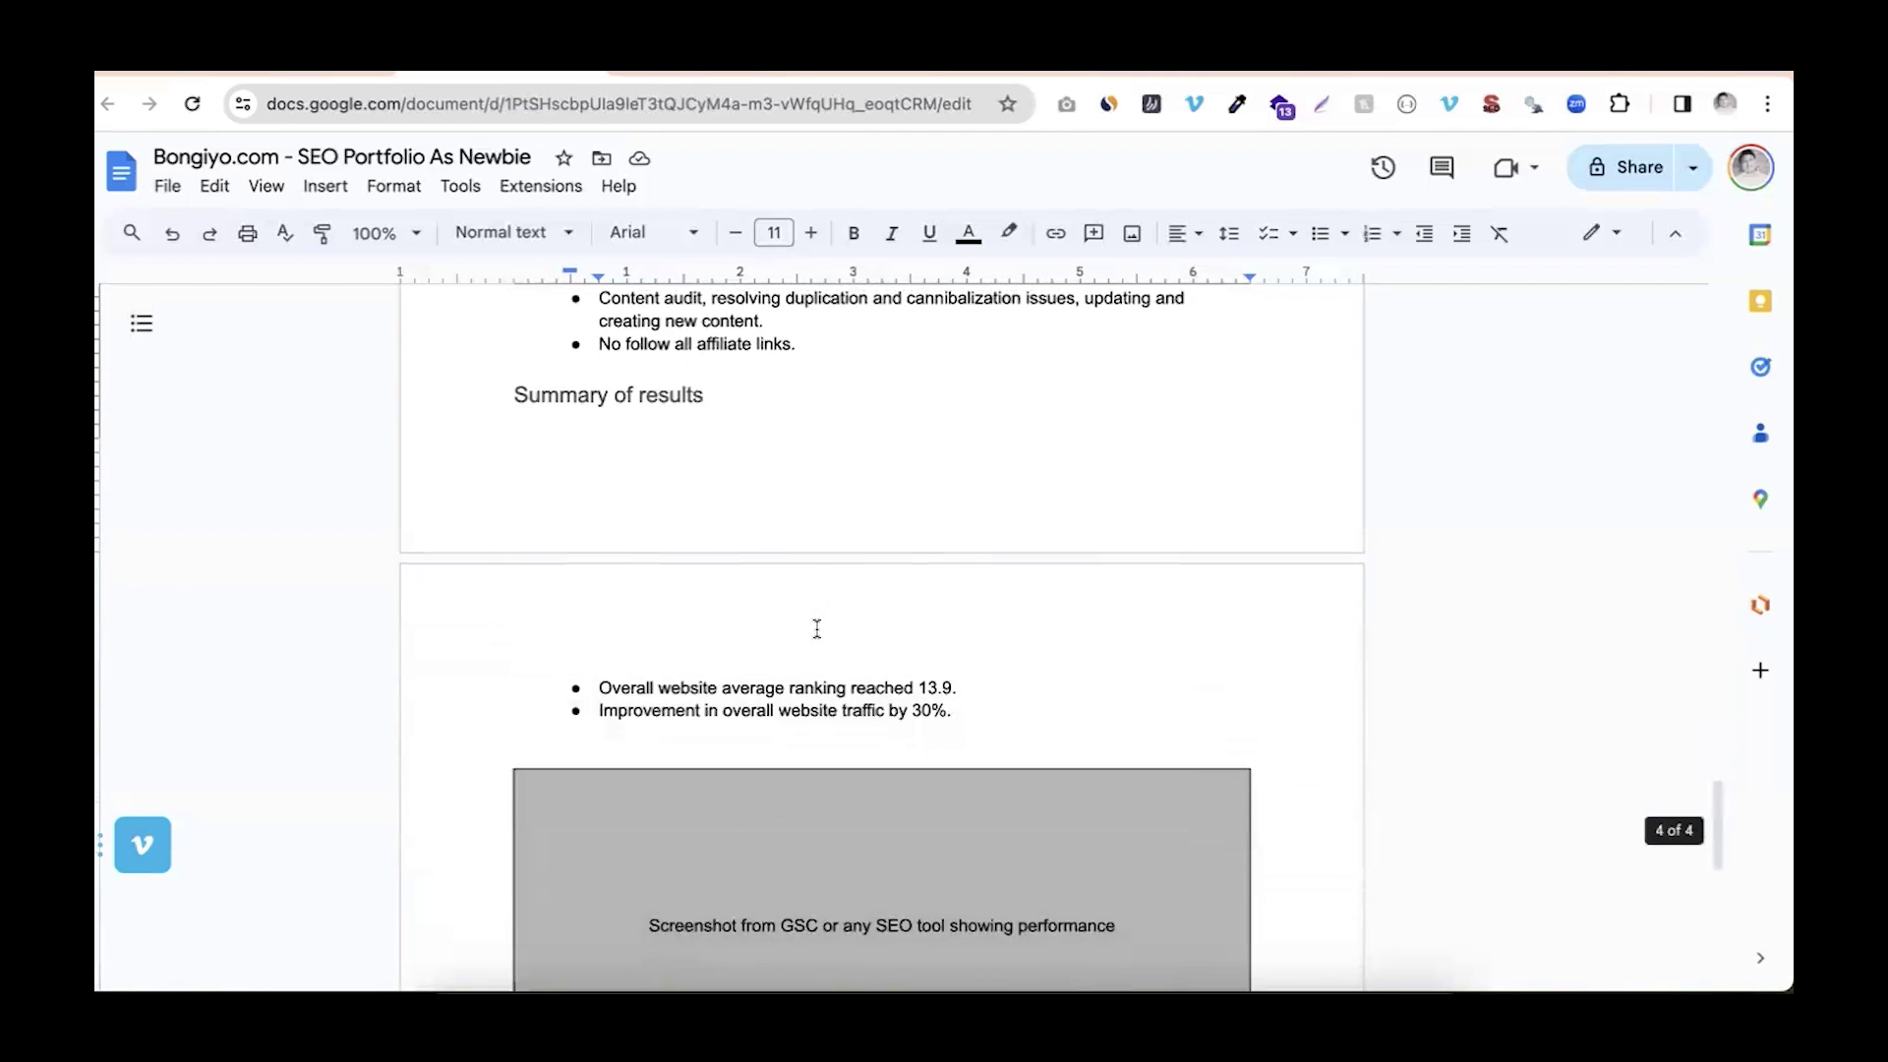